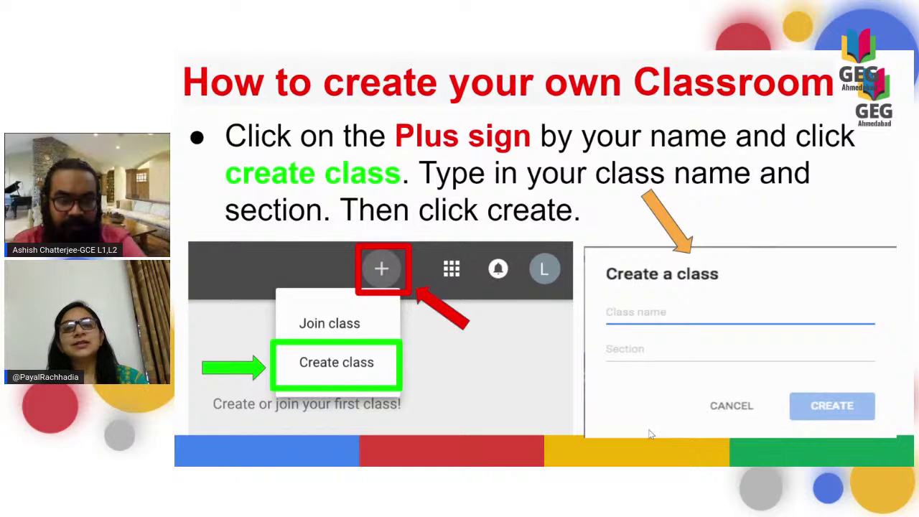
Advance to the 'Two Ways to Have Students Join' slide, then switch to the new Chrome tab.
{"action": "key", "text": "Right"}
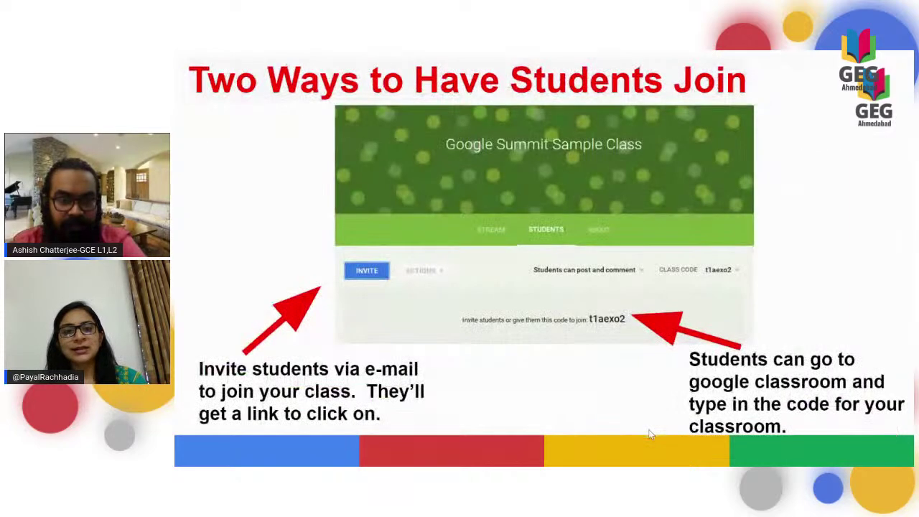
{"action": "key", "text": "alt+Tab"}
{"action": "key", "text": "alt+Tab"}
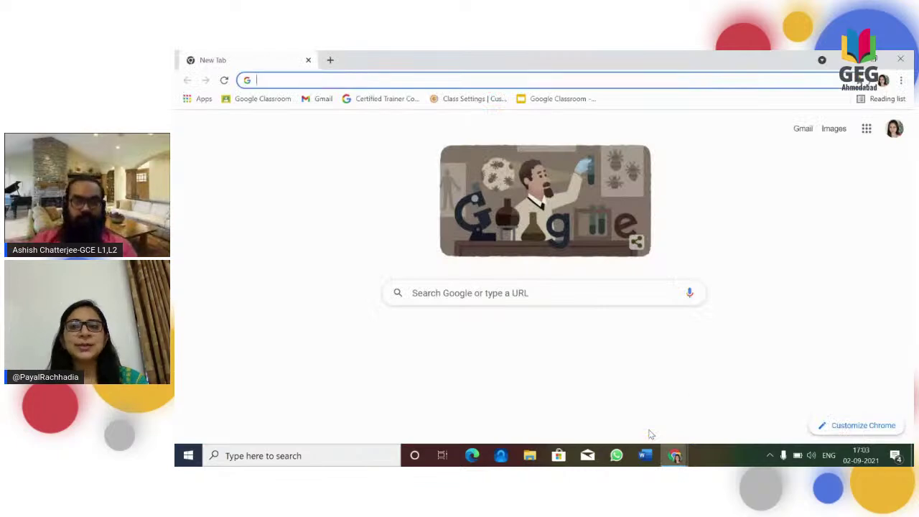
Go to the Google Classroom classes page and start creating a new class.
{"action": "left_click", "coordinate": [306, 82]}
{"action": "type", "text": "cll"}
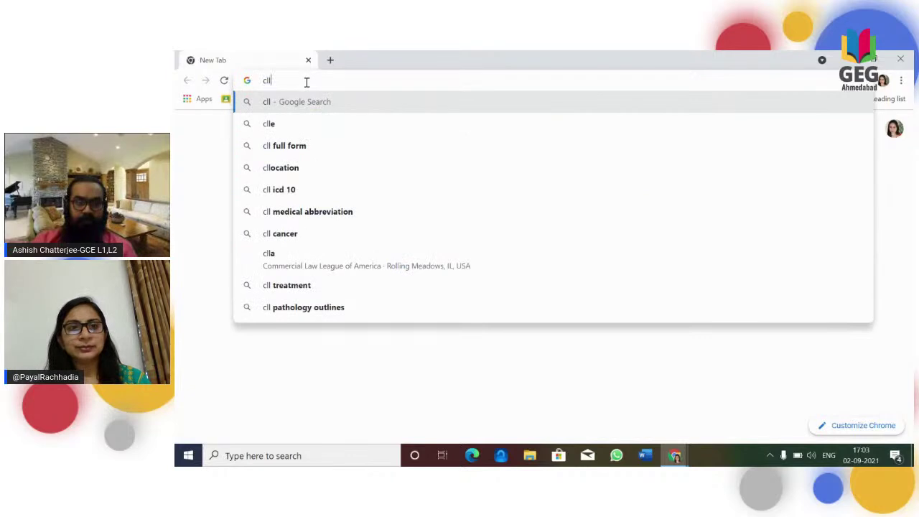
{"action": "key", "text": "BackSpace"}
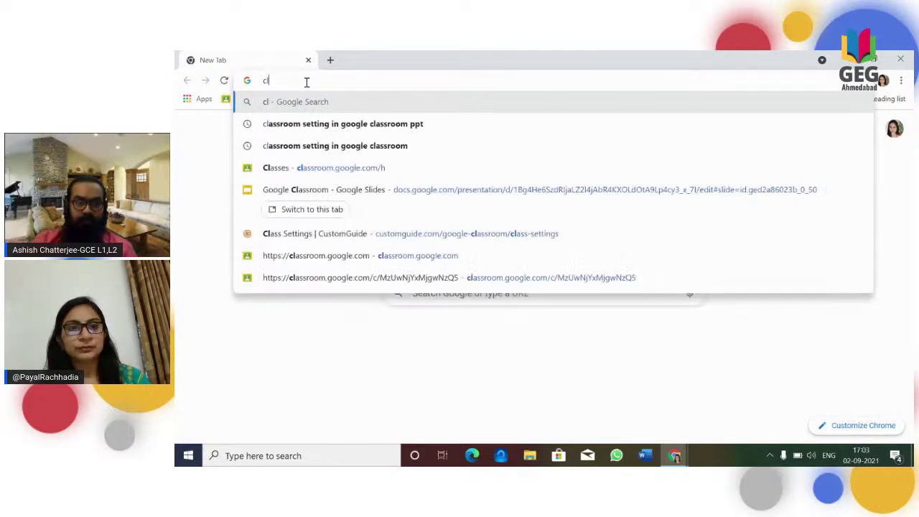
{"action": "left_click", "coordinate": [308, 169]}
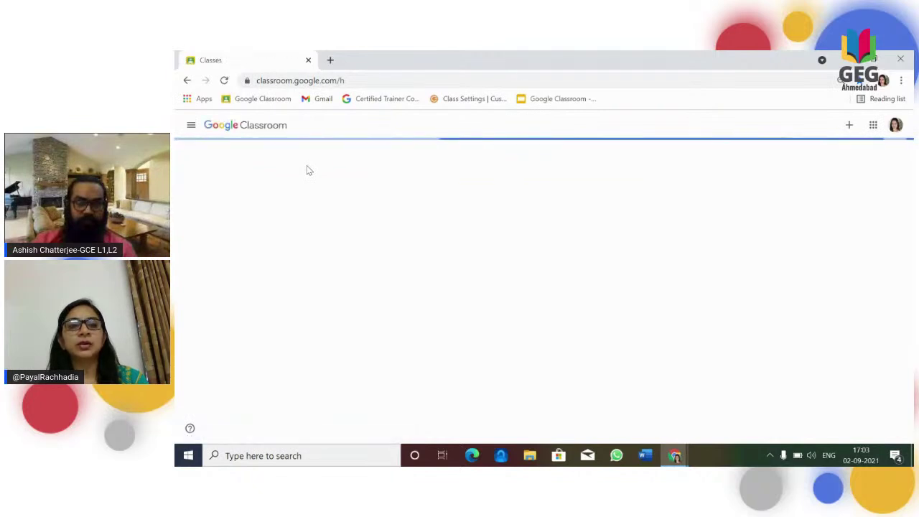
{"action": "left_click", "coordinate": [839, 126]}
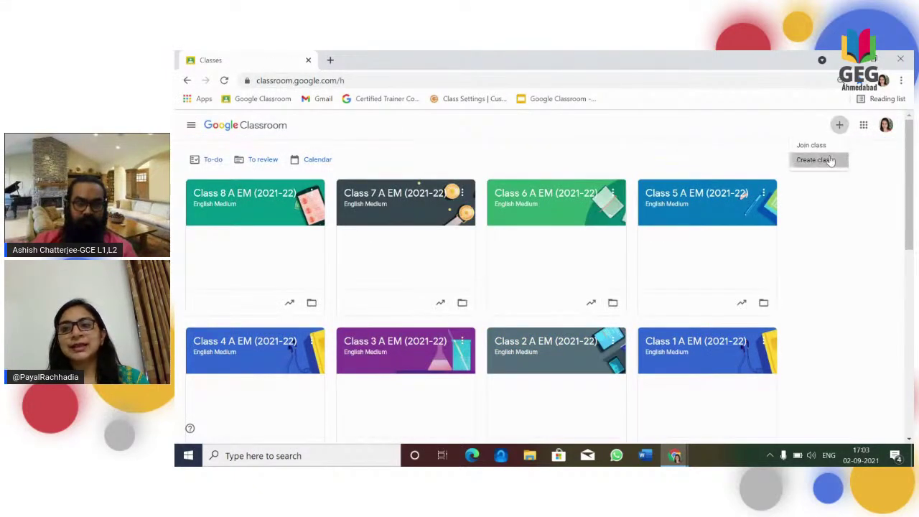
{"action": "left_click", "coordinate": [827, 160]}
Create 'Demo Class', section A, subject Computer Science Club, room 101.
{"action": "left_click", "coordinate": [477, 229]}
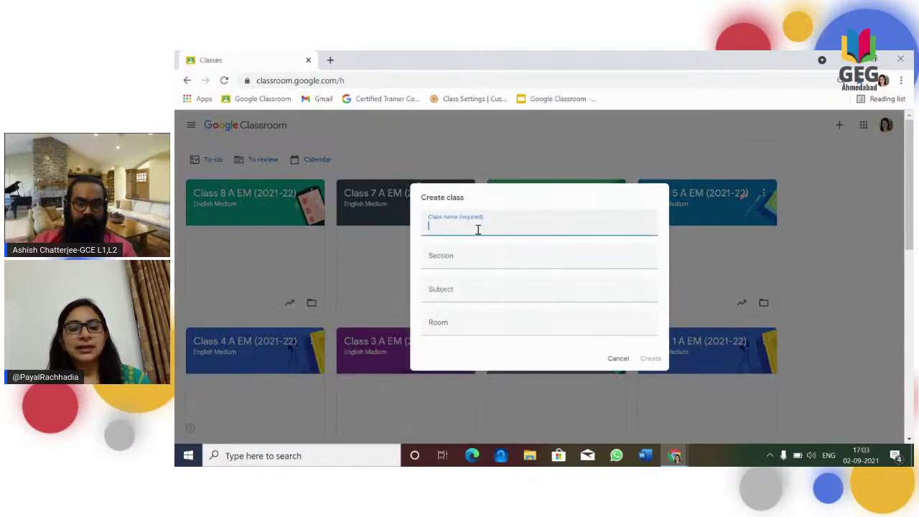
{"action": "type", "text": "Demo "}
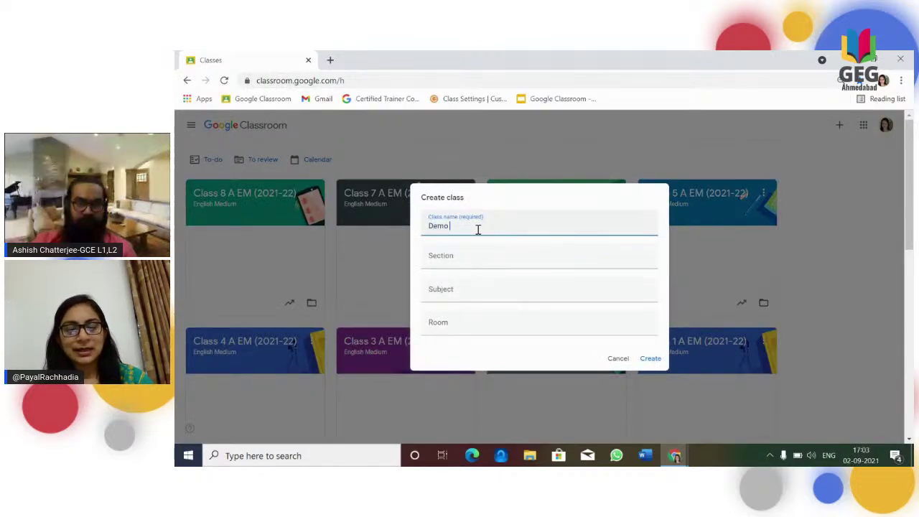
{"action": "type", "text": "Class"}
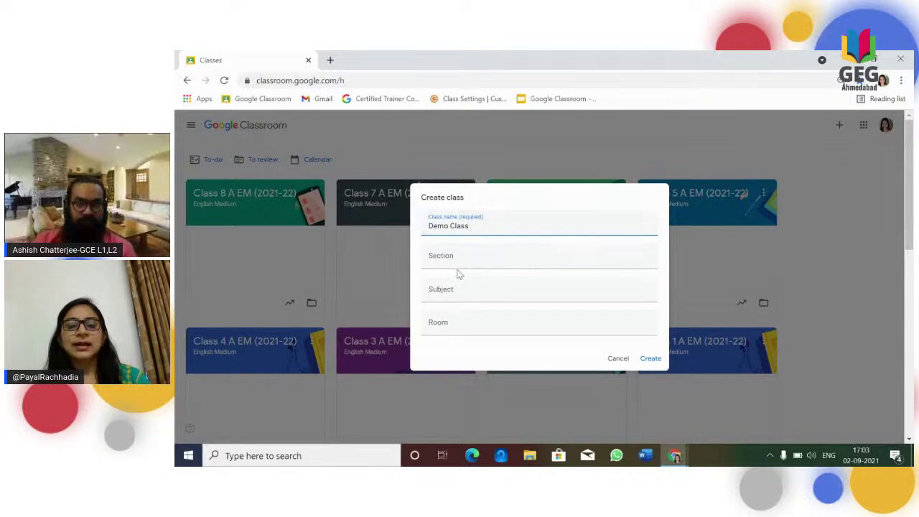
{"action": "left_click", "coordinate": [465, 263]}
{"action": "type", "text": "A"}
{"action": "left_click", "coordinate": [459, 294]}
{"action": "type", "text": "Co"}
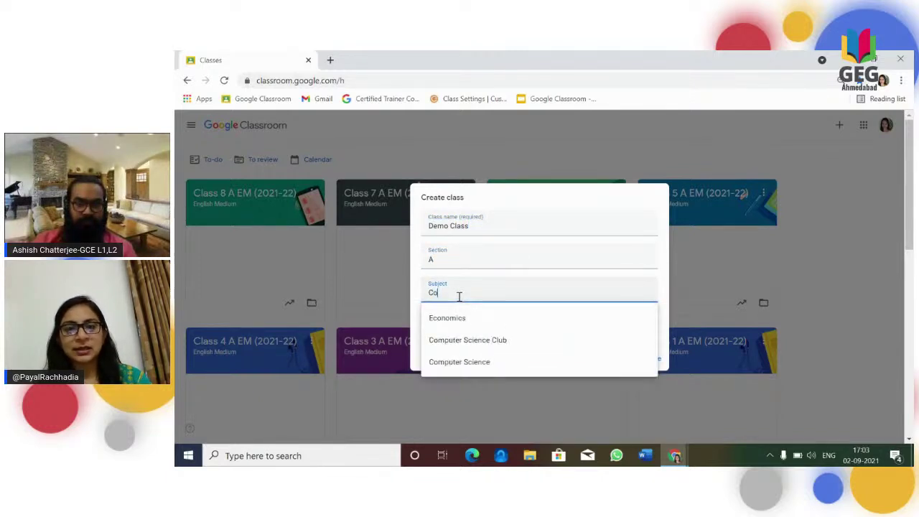
{"action": "type", "text": "m"}
{"action": "key", "text": "Down"}
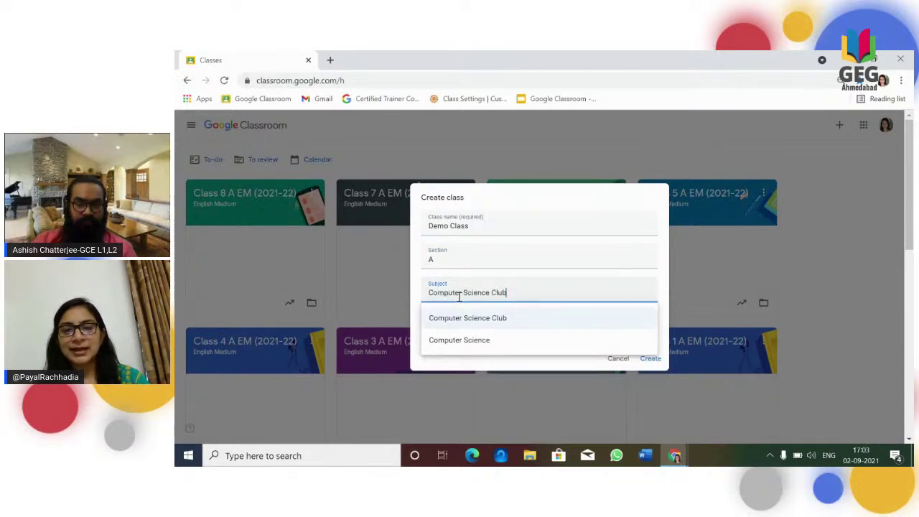
{"action": "left_click", "coordinate": [467, 317]}
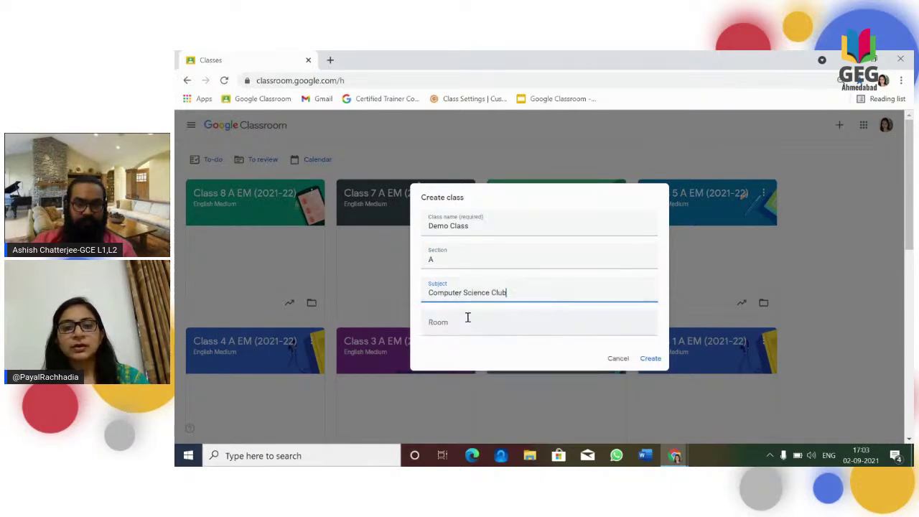
{"action": "left_click", "coordinate": [462, 322]}
{"action": "type", "text": "101"}
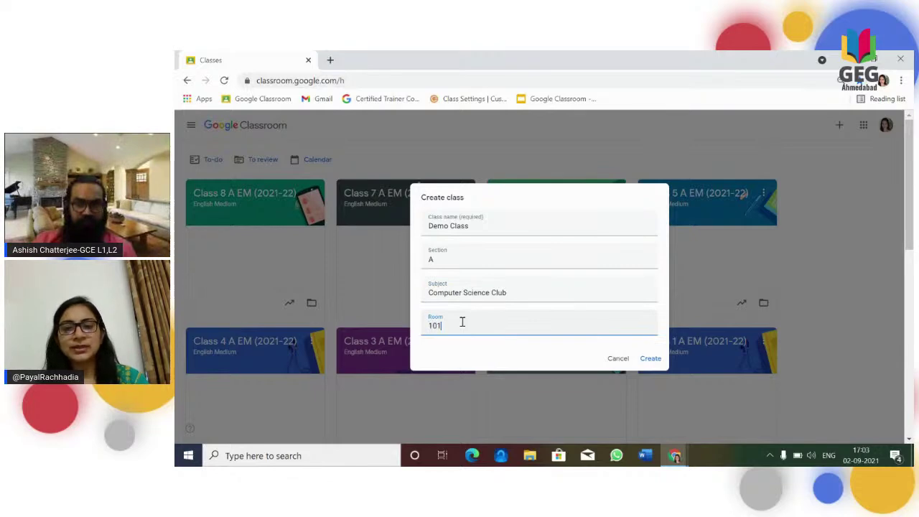
{"action": "left_click", "coordinate": [651, 359]}
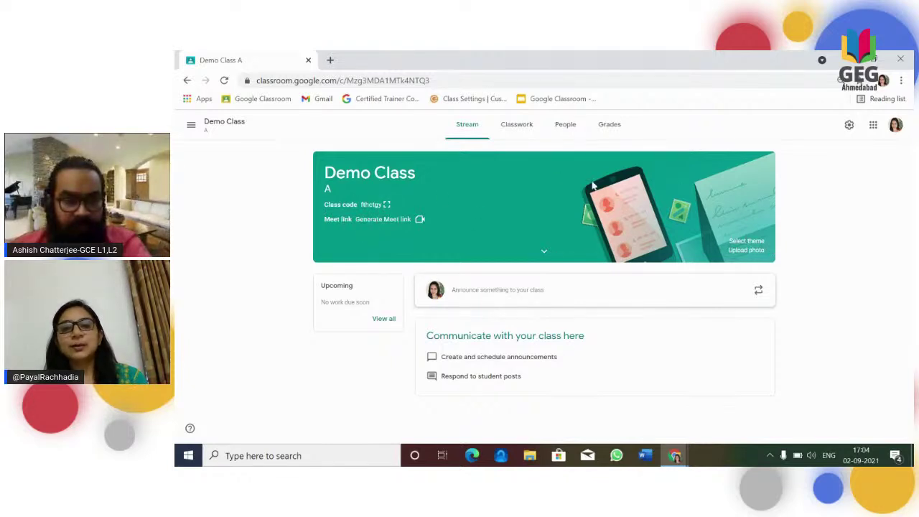
Apply the grey laptop-and-tablet theme from the General gallery to the class banner.
{"action": "left_click", "coordinate": [741, 246]}
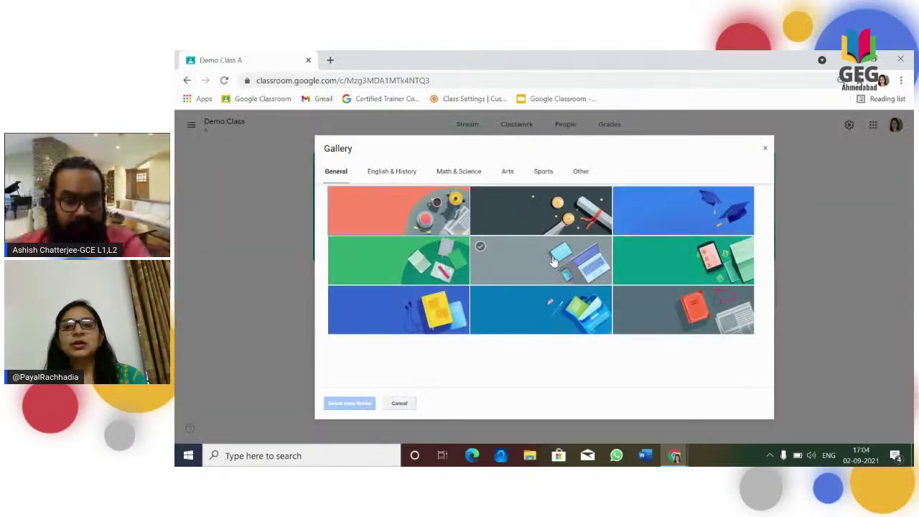
{"action": "left_click", "coordinate": [552, 262]}
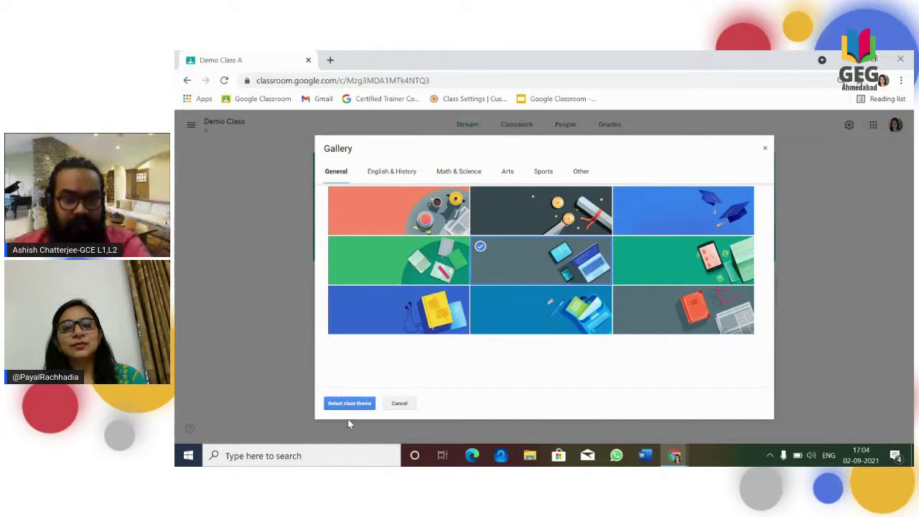
{"action": "left_click", "coordinate": [349, 403]}
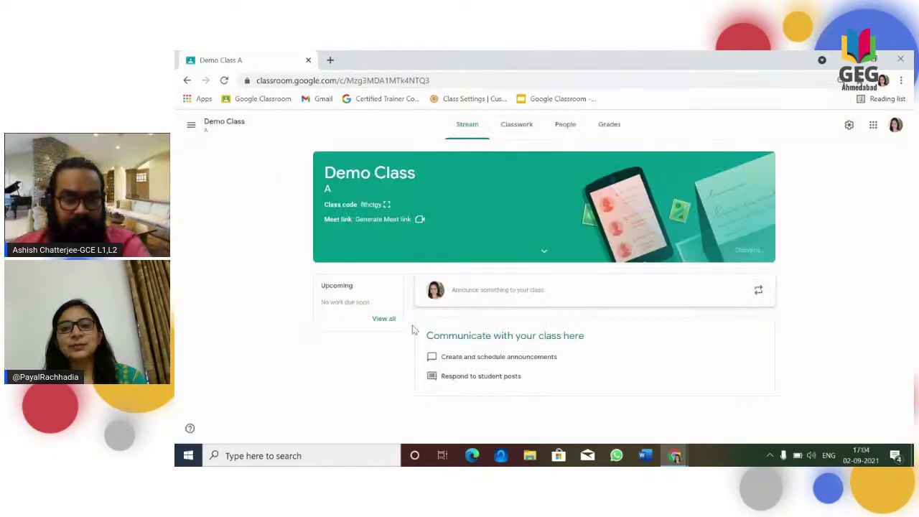
Open the banner photo upload, close it without uploading, and return to the slides.
{"action": "left_click", "coordinate": [745, 251]}
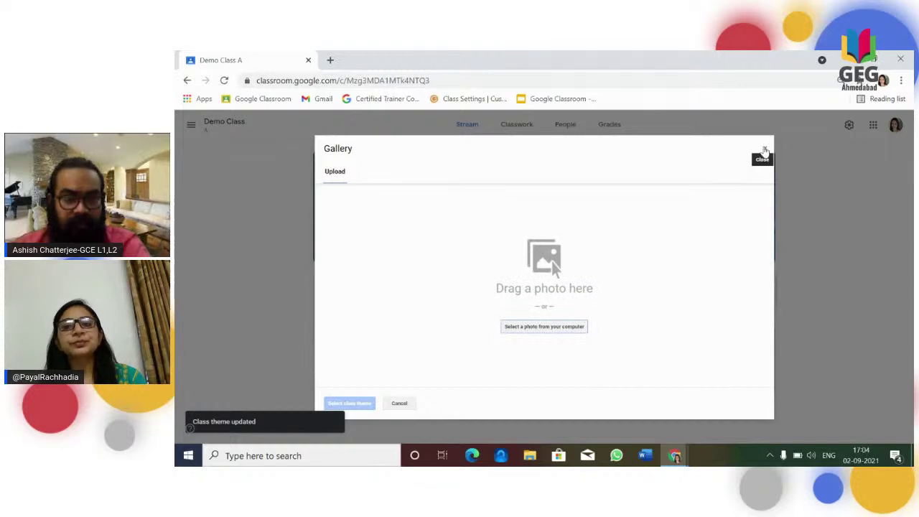
{"action": "left_click", "coordinate": [765, 148]}
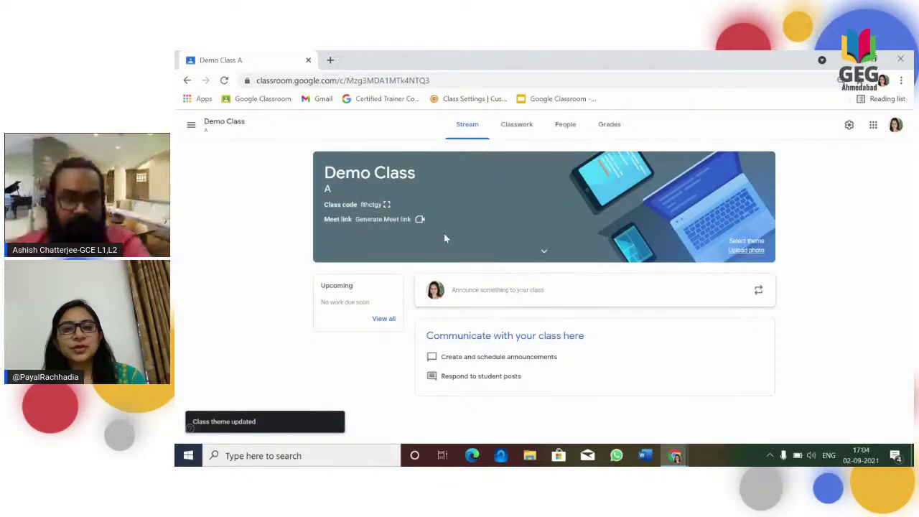
{"action": "key", "text": "alt+Tab"}
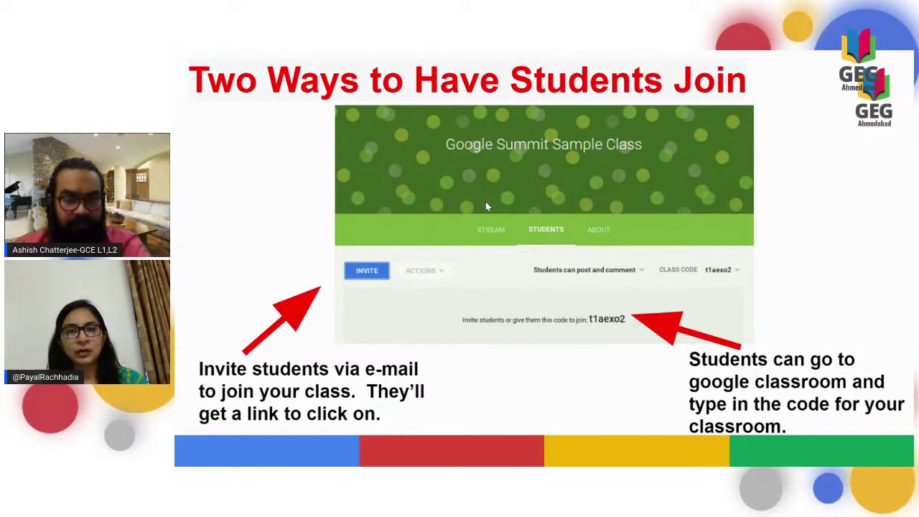
Advance to the 'Using the Classroom Code to join:' slide, then switch back to the Demo Class page.
{"action": "key", "text": "Right"}
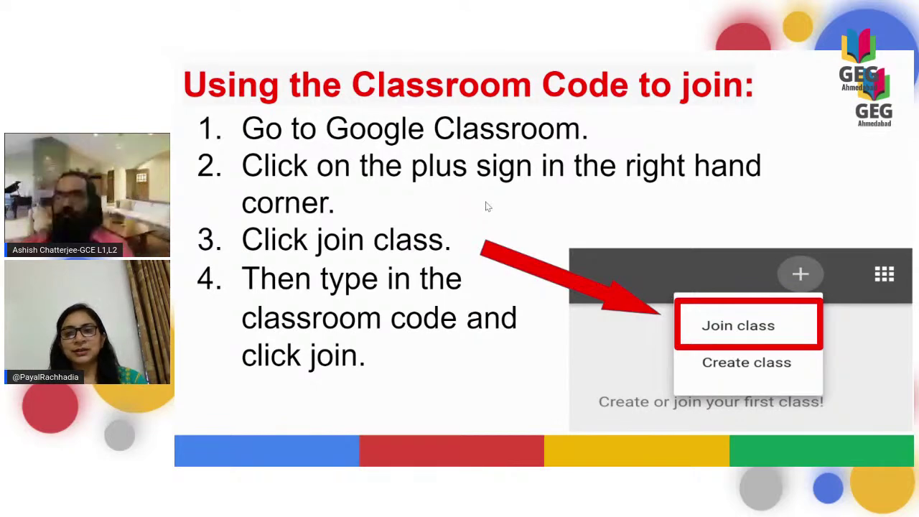
{"action": "key", "text": "alt+Tab"}
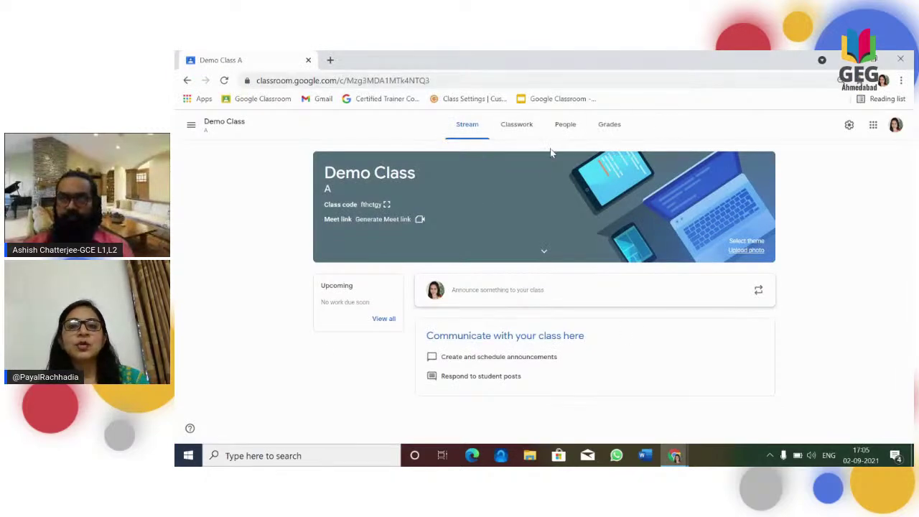
From the People tab, invite the first account matching the student's name, then return to the slideshow.
{"action": "left_click", "coordinate": [568, 135]}
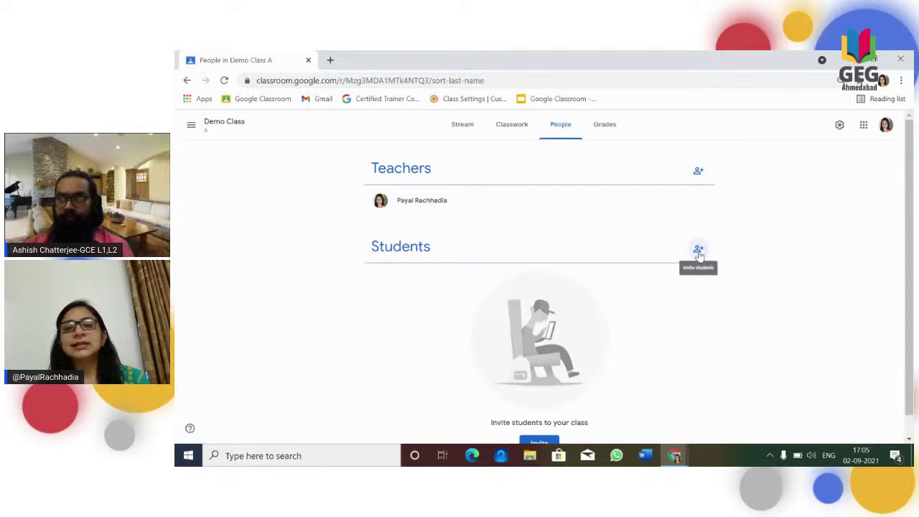
{"action": "left_click", "coordinate": [698, 251]}
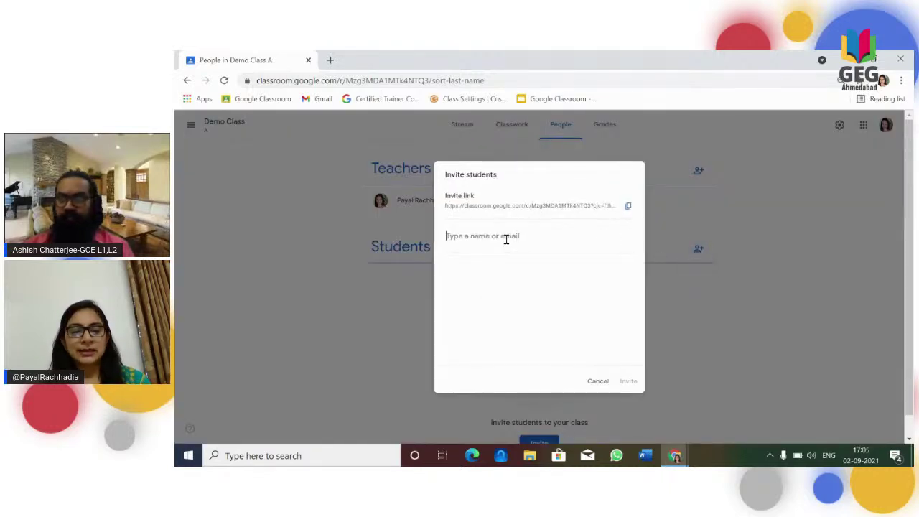
{"action": "type", "text": "dee"}
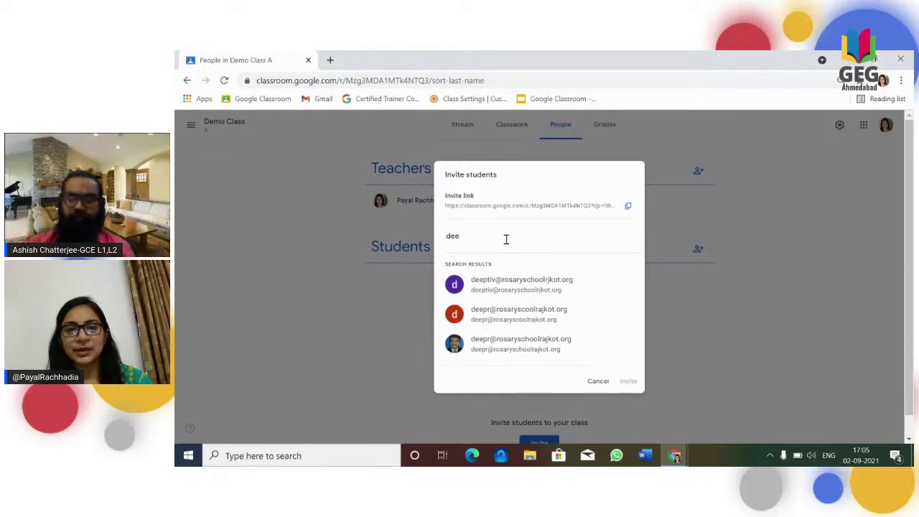
{"action": "left_click", "coordinate": [516, 293]}
{"action": "left_click", "coordinate": [626, 382]}
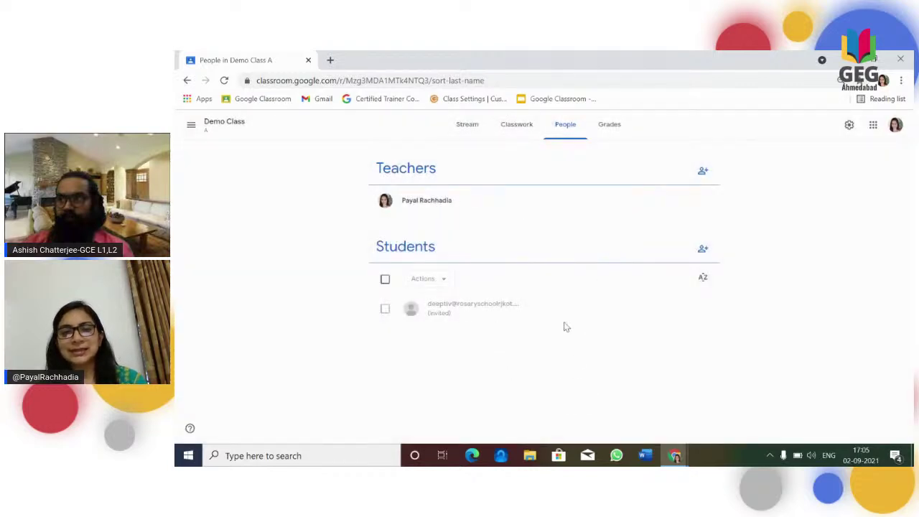
{"action": "key", "text": "alt+Tab"}
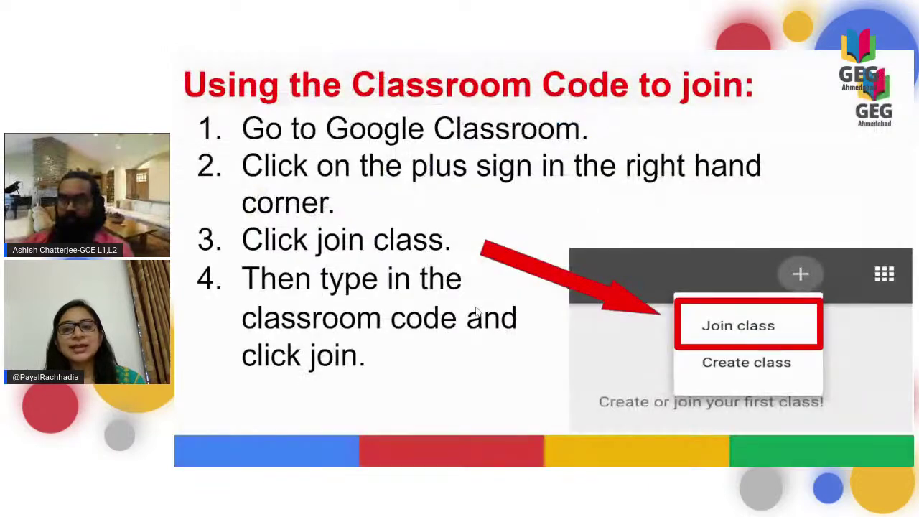
Advance to the 'Adding a Co-Teacher' slide, then switch back to Demo Class's People page.
{"action": "key", "text": "Right"}
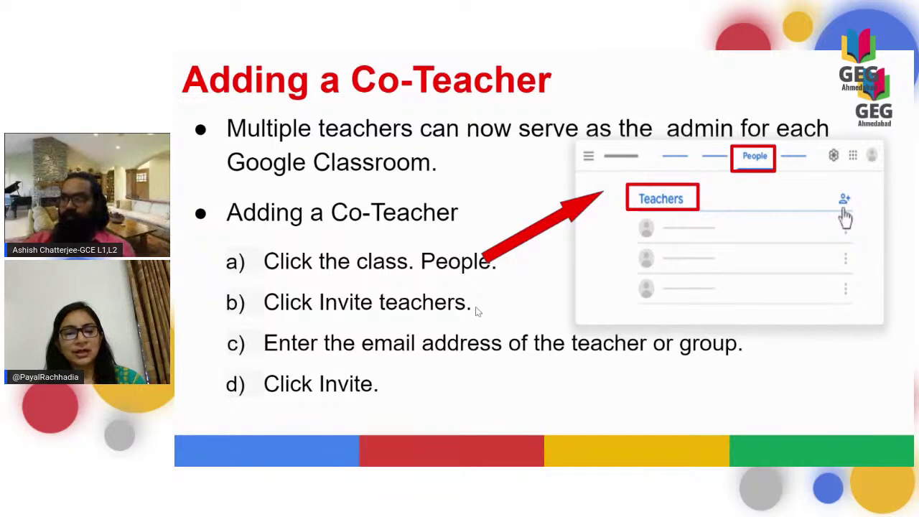
{"action": "key", "text": "alt+Tab"}
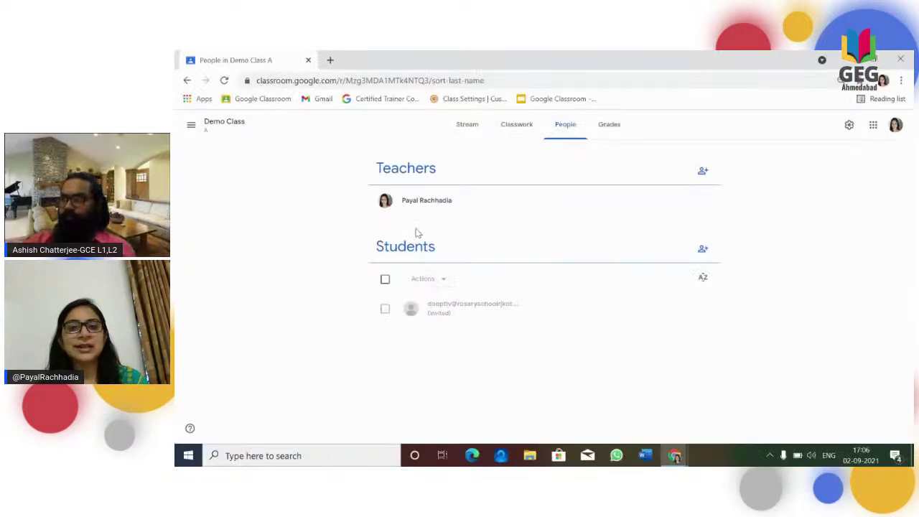
Invite the first suggested account as a co-teacher under Teachers.
{"action": "left_click", "coordinate": [701, 172]}
{"action": "type", "text": "a"}
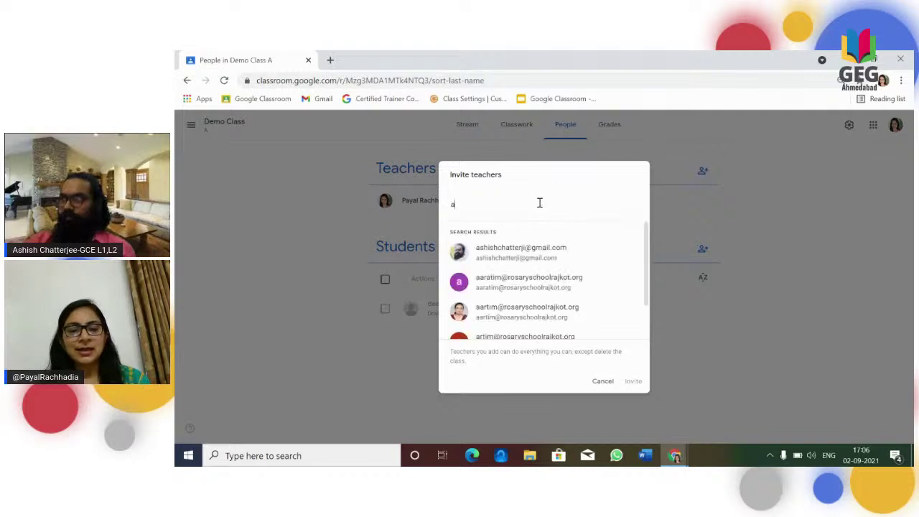
{"action": "left_click", "coordinate": [535, 262]}
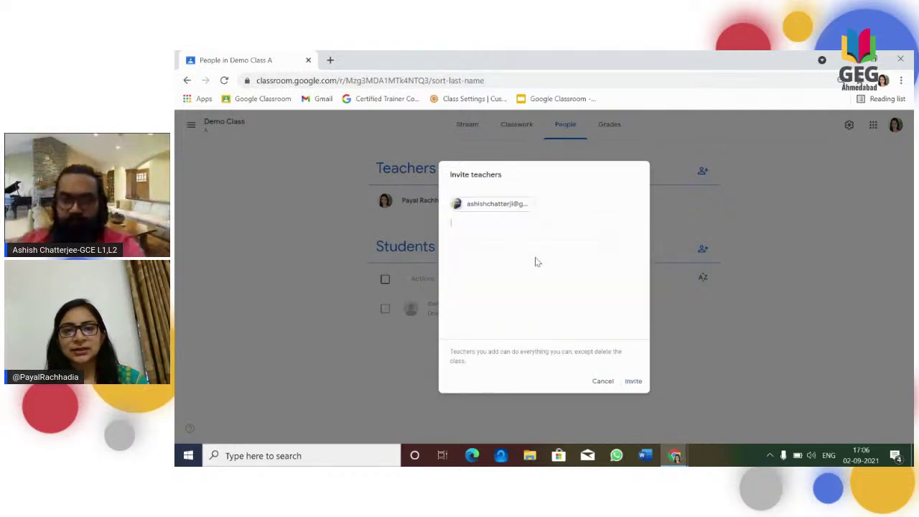
{"action": "left_click", "coordinate": [633, 382]}
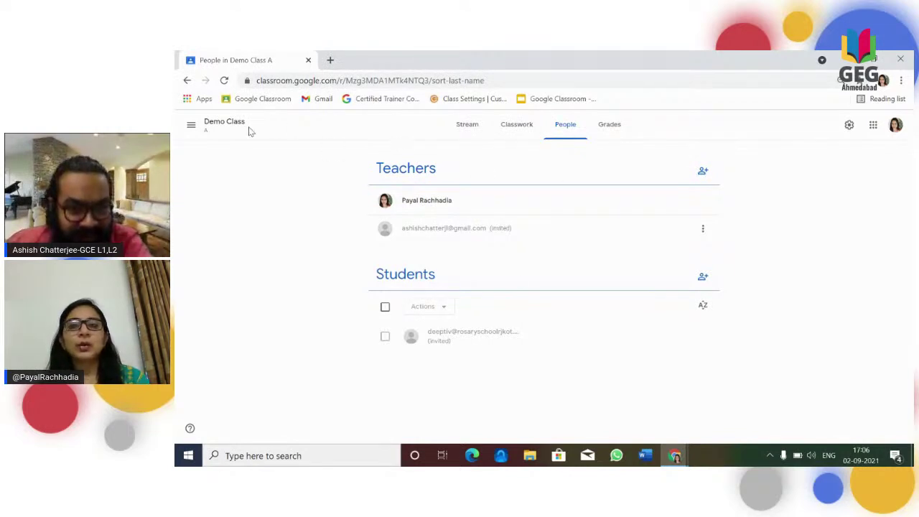
Open the Demo Class stream and highlight the class code in the banner.
{"action": "double_click", "coordinate": [217, 122]}
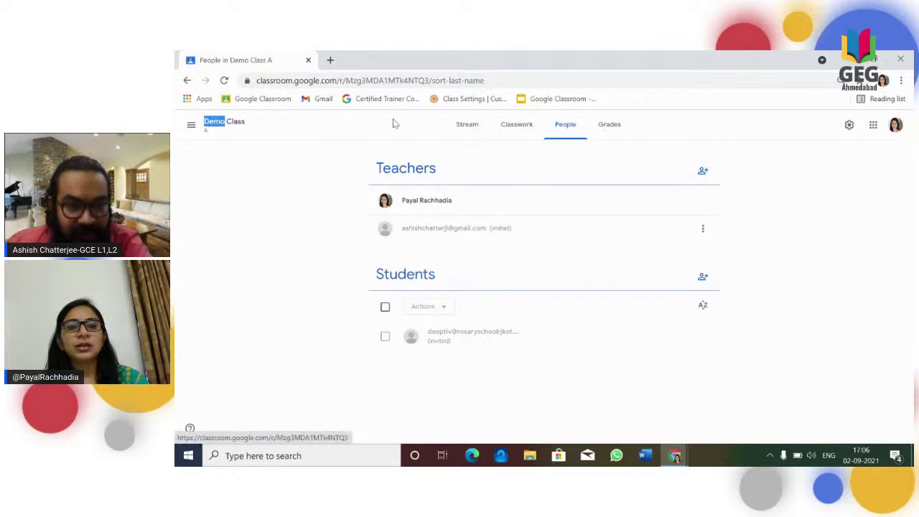
{"action": "left_click", "coordinate": [463, 125]}
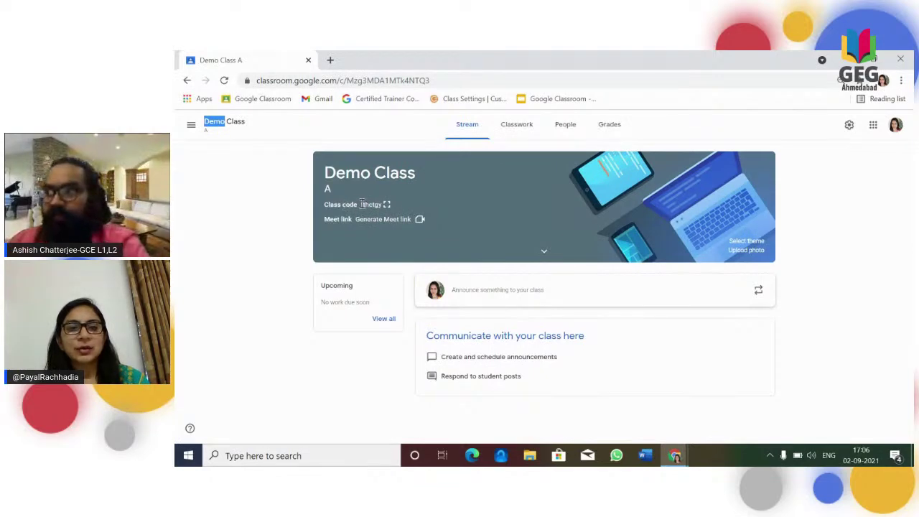
{"action": "left_click_drag", "start_coordinate": [362, 207], "coordinate": [378, 208]}
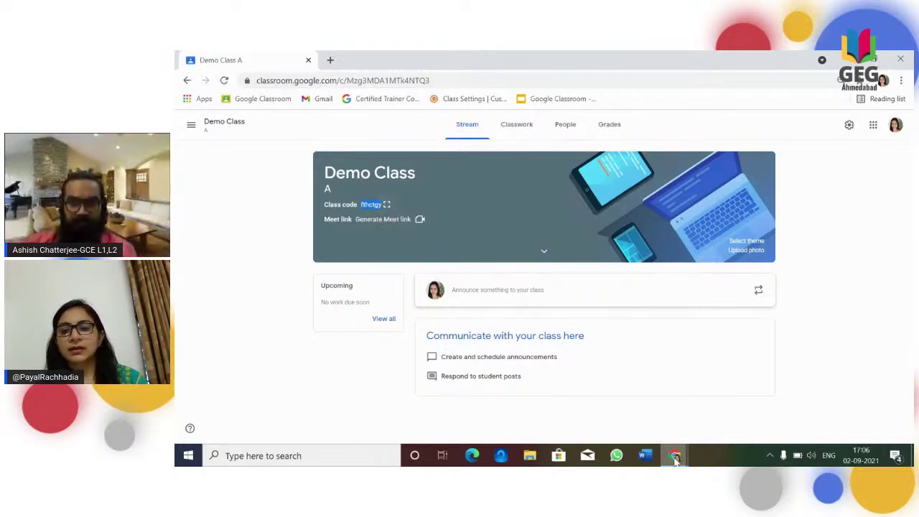
Bring the slideshow window forward and exit full-screen presentation mode.
{"action": "mouse_move", "coordinate": [675, 459]}
{"action": "mouse_move", "coordinate": [612, 431]}
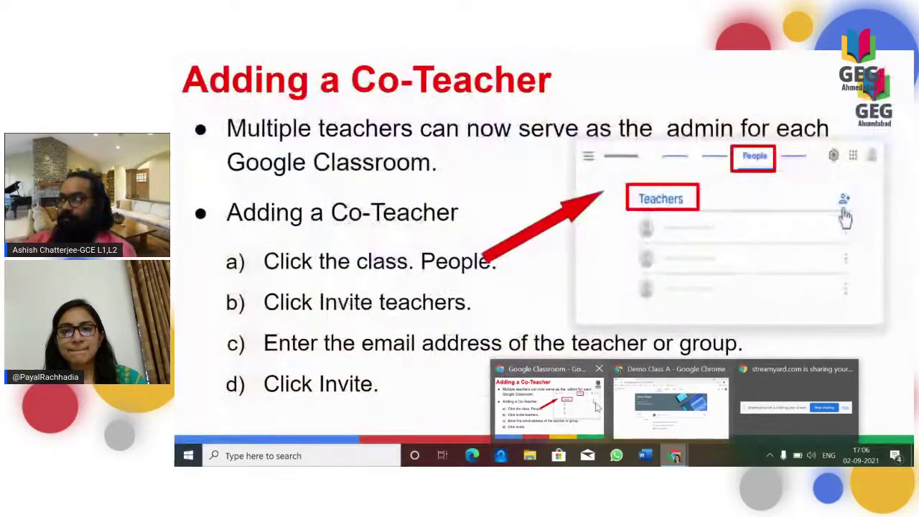
{"action": "left_click", "coordinate": [595, 407]}
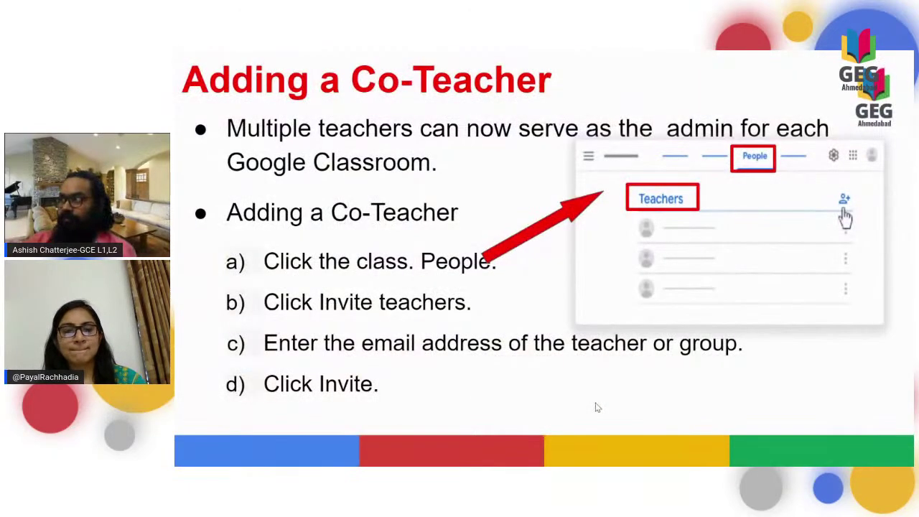
{"action": "key", "text": "Escape"}
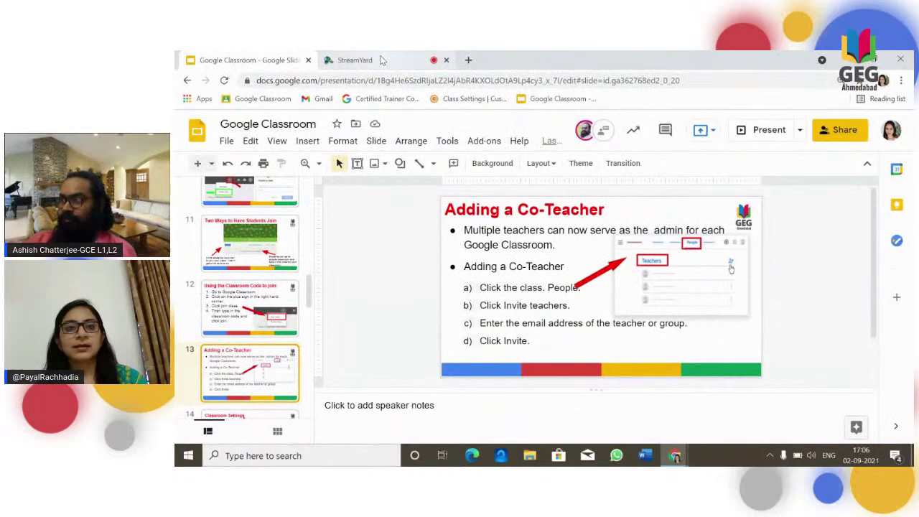
Post 'fthctgy' in StreamYard's private chat, then return to the Google Slides tab.
{"action": "left_click", "coordinate": [354, 60]}
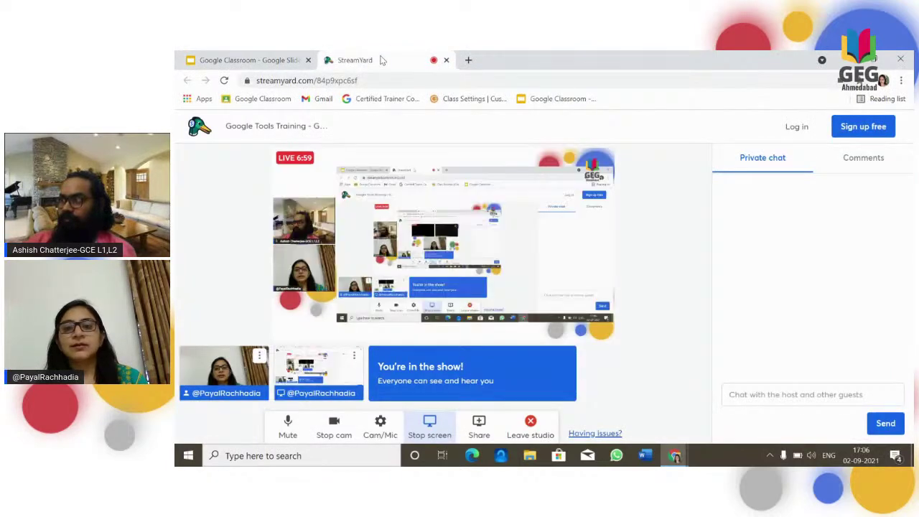
{"action": "left_click", "coordinate": [751, 399]}
{"action": "type", "text": "fthctgy"}
{"action": "key", "text": "Return"}
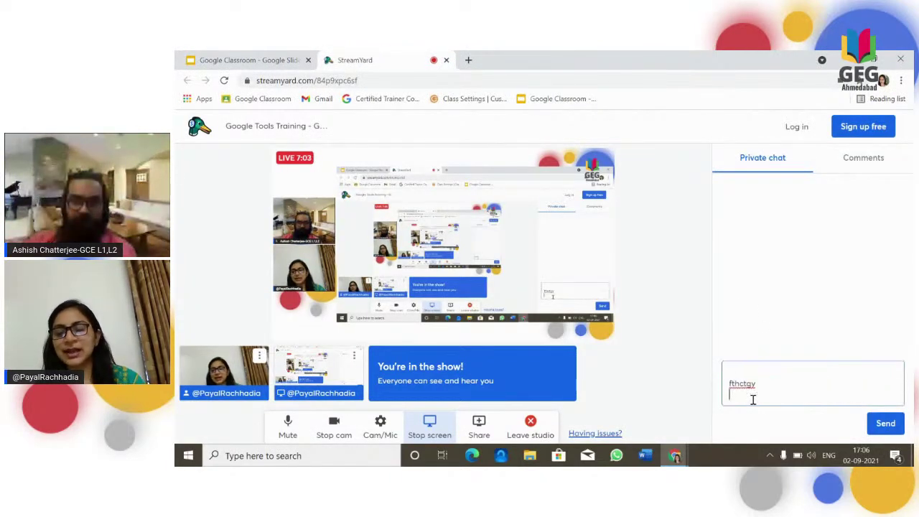
{"action": "left_click", "coordinate": [883, 429]}
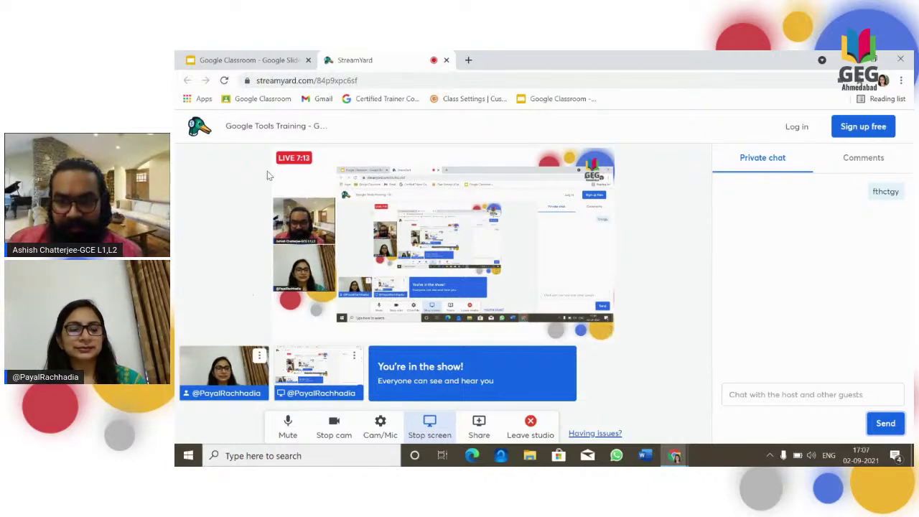
{"action": "left_click", "coordinate": [276, 62]}
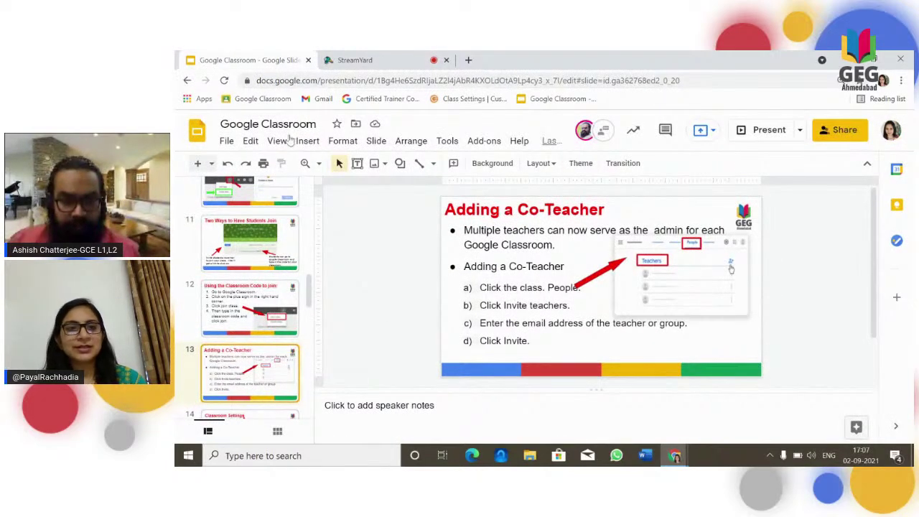
Present the deck full screen and advance to the 'Classroom Settings' slide.
{"action": "left_click", "coordinate": [764, 135]}
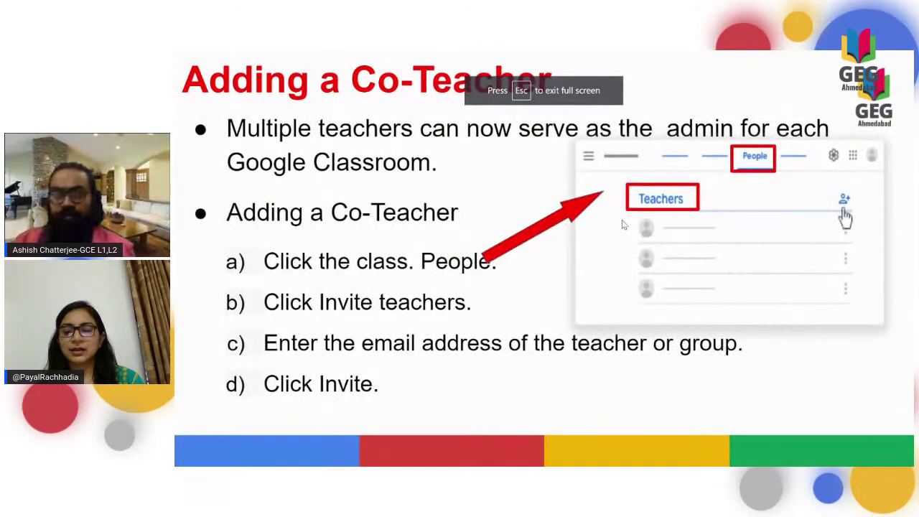
{"action": "key", "text": "Right"}
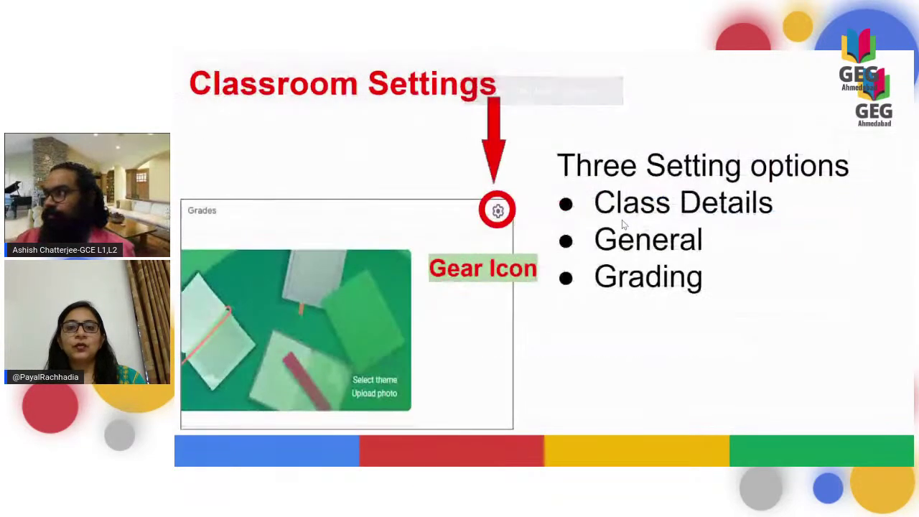
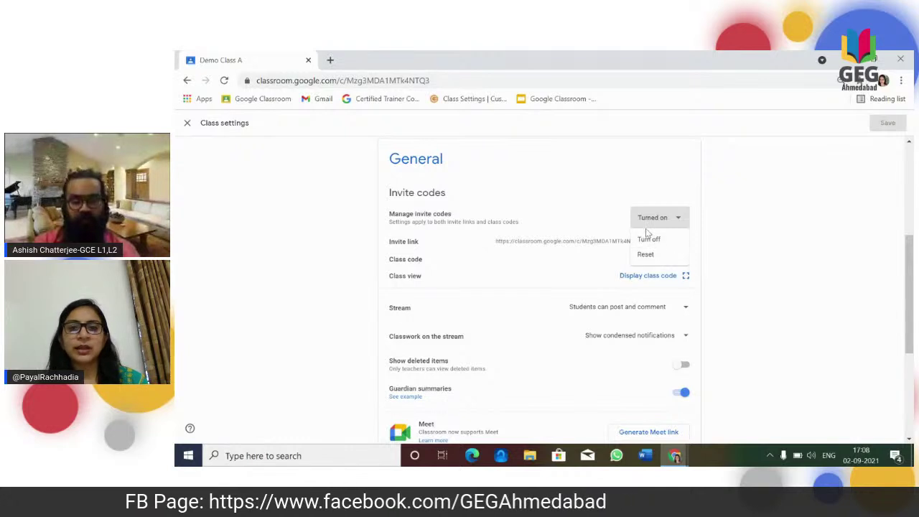
Copy Demo Class A's class invite link, then switch to the slideshow and leave presentation mode.
{"action": "left_click", "coordinate": [614, 205]}
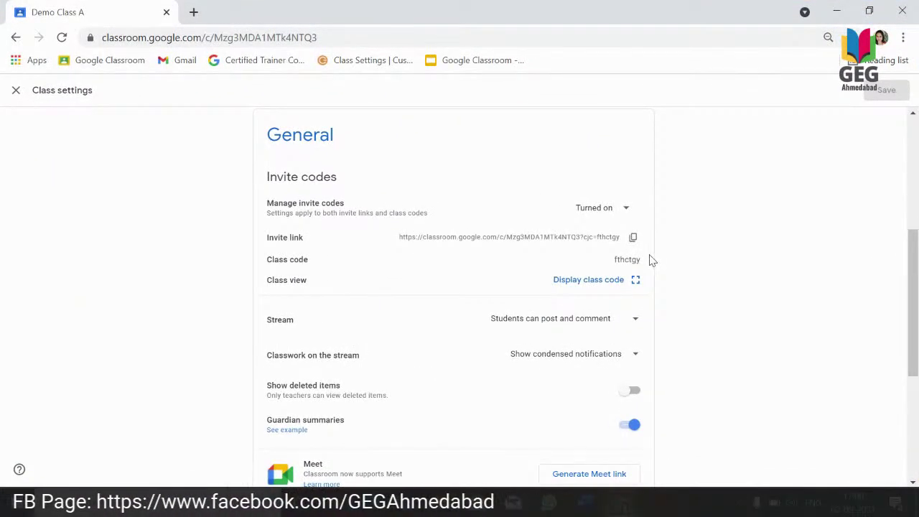
{"action": "left_click", "coordinate": [632, 238]}
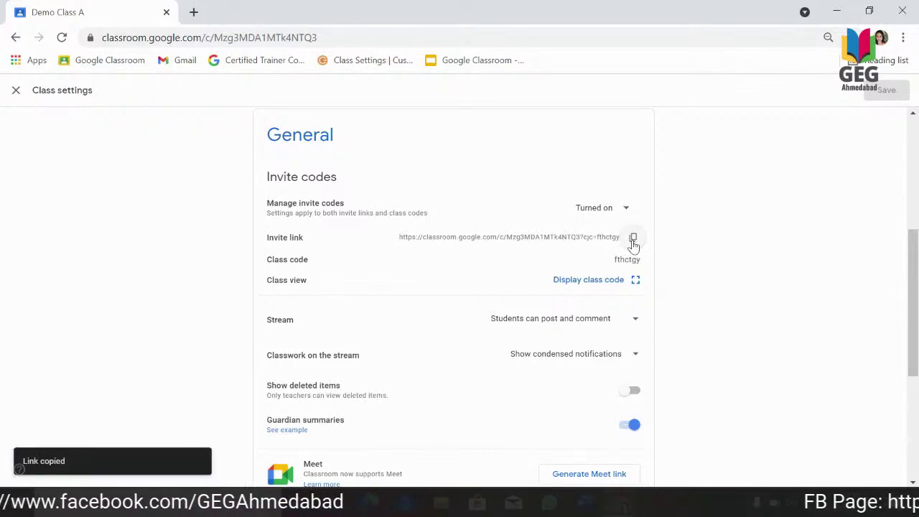
{"action": "key", "text": "alt+Tab"}
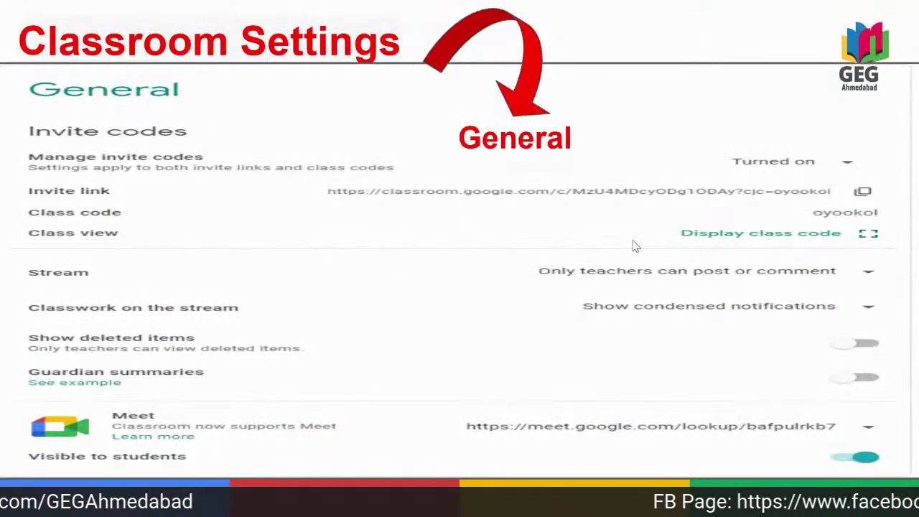
{"action": "key", "text": "Escape"}
Paste the copied class invite link into StreamYard's private chat, send it, and return to Slides.
{"action": "left_click", "coordinate": [272, 10]}
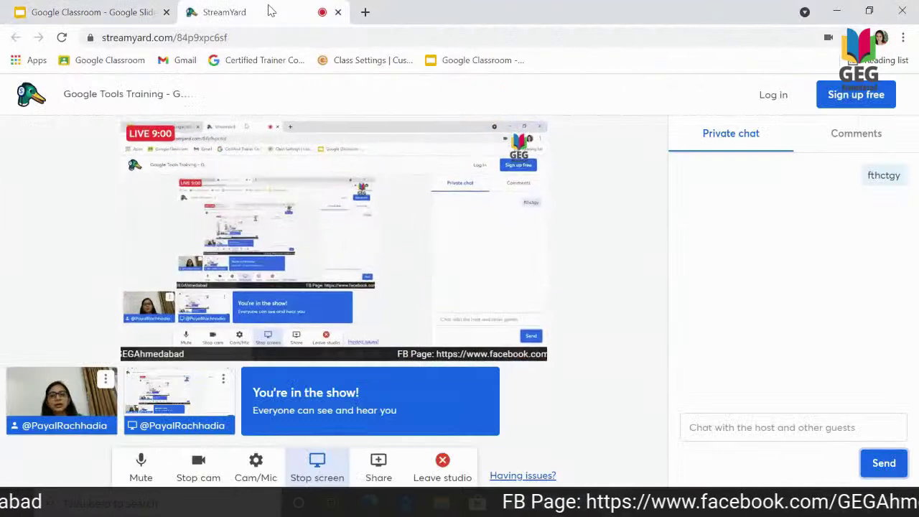
{"action": "left_click", "coordinate": [724, 429]}
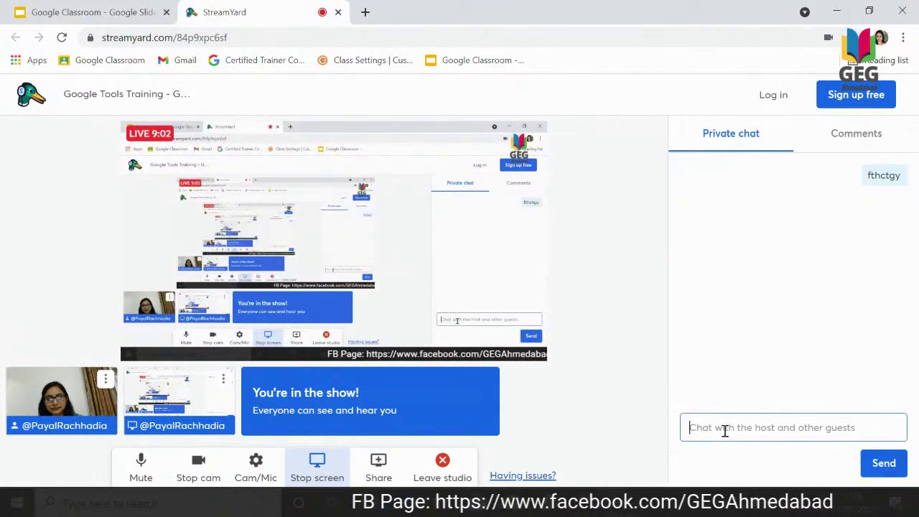
{"action": "key", "text": "ctrl+v"}
{"action": "left_click", "coordinate": [896, 468]}
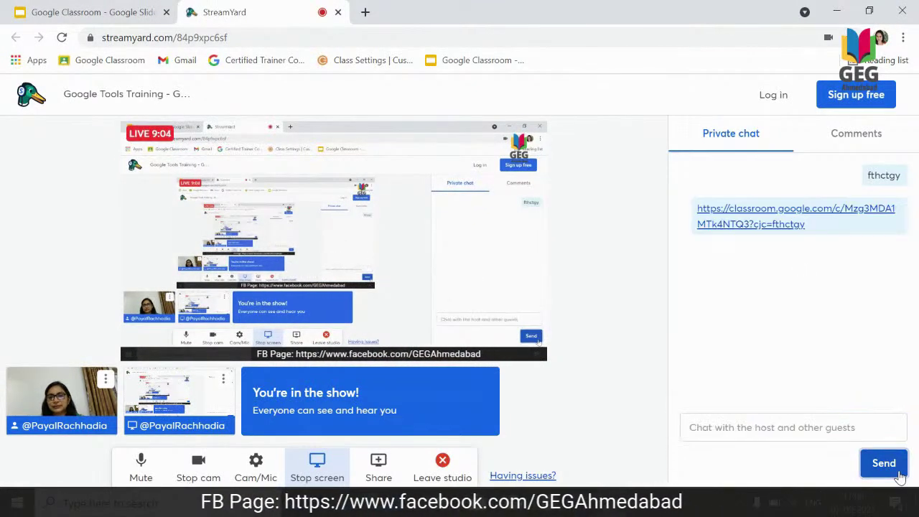
{"action": "left_click", "coordinate": [84, 15]}
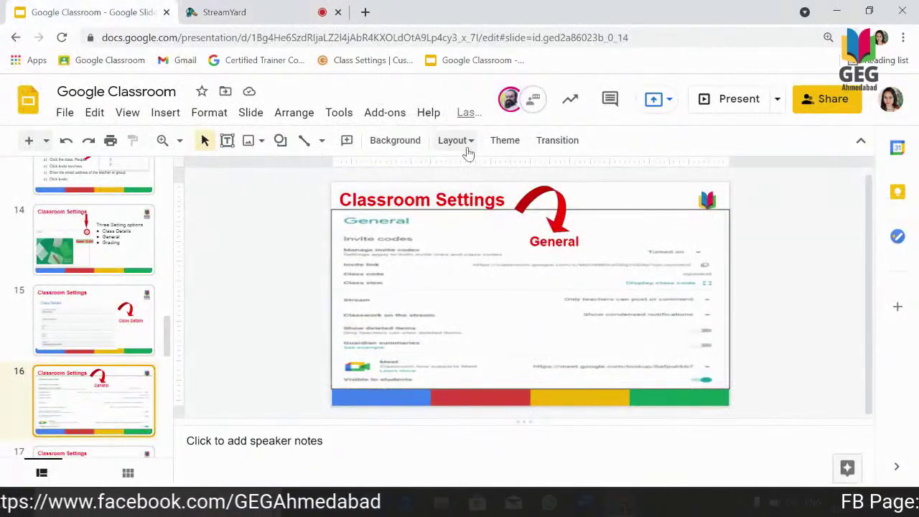
Present slide 16 'Classroom Settings – General' full screen, then return to Demo Class A's settings.
{"action": "left_click", "coordinate": [703, 108]}
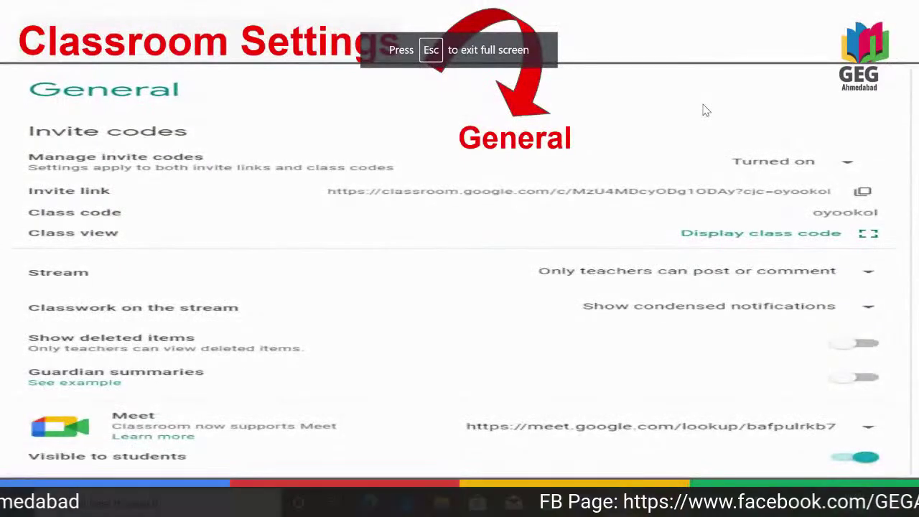
{"action": "key", "text": "alt+Tab"}
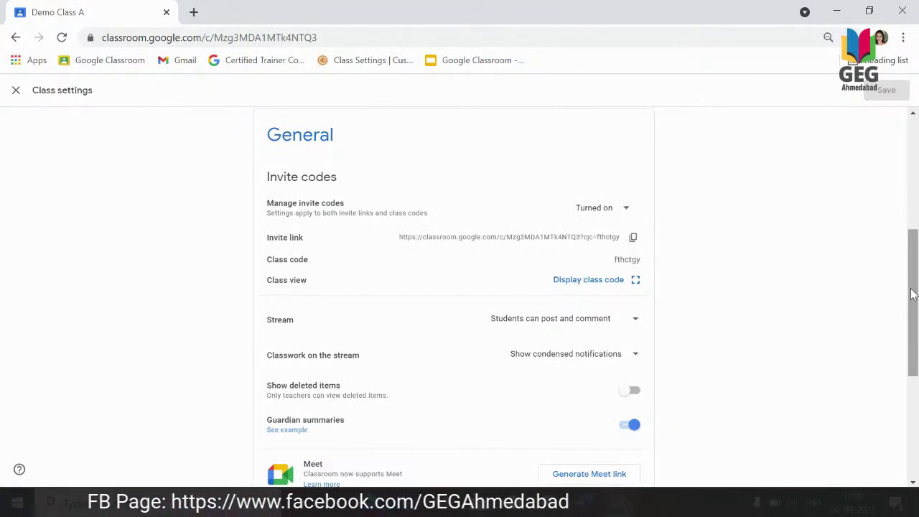
{"action": "left_click_drag", "start_coordinate": [911, 294], "coordinate": [913, 311]}
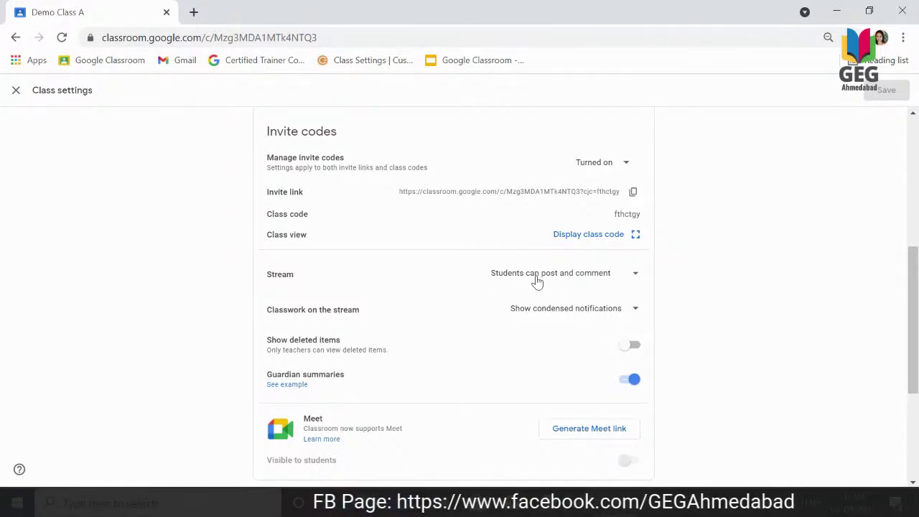
{"action": "left_click", "coordinate": [636, 276]}
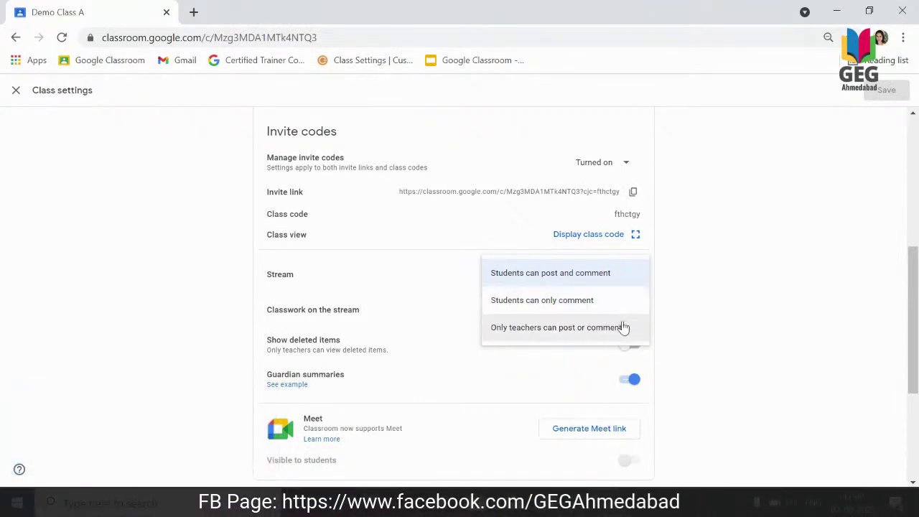
{"action": "left_click", "coordinate": [622, 328]}
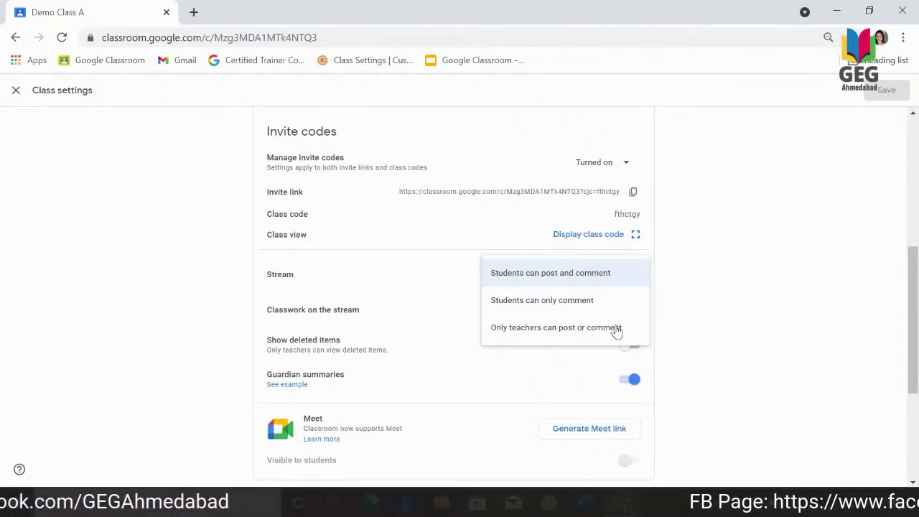
{"action": "left_click", "coordinate": [616, 329]}
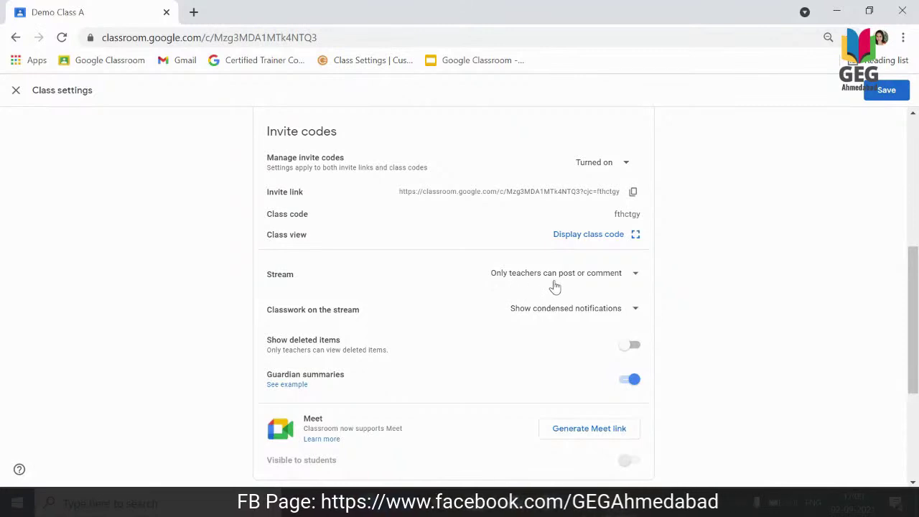
{"action": "left_click", "coordinate": [635, 280]}
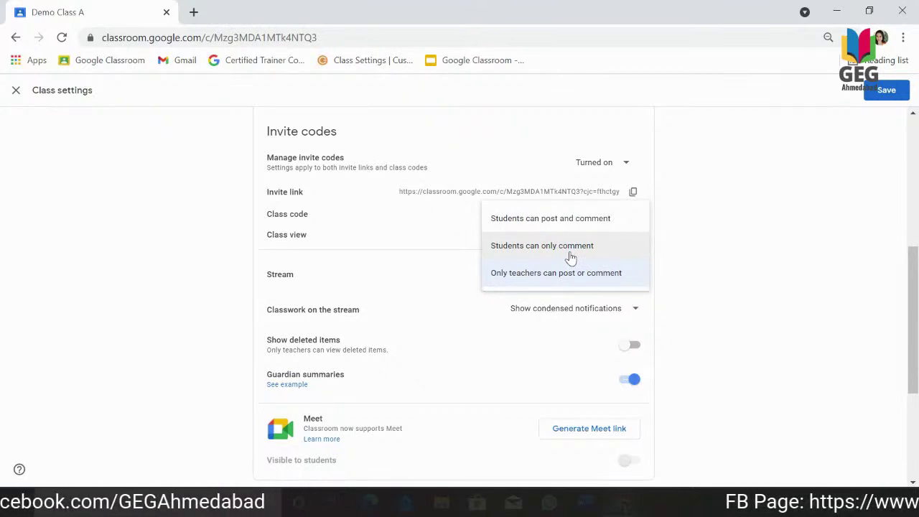
{"action": "left_click", "coordinate": [513, 338]}
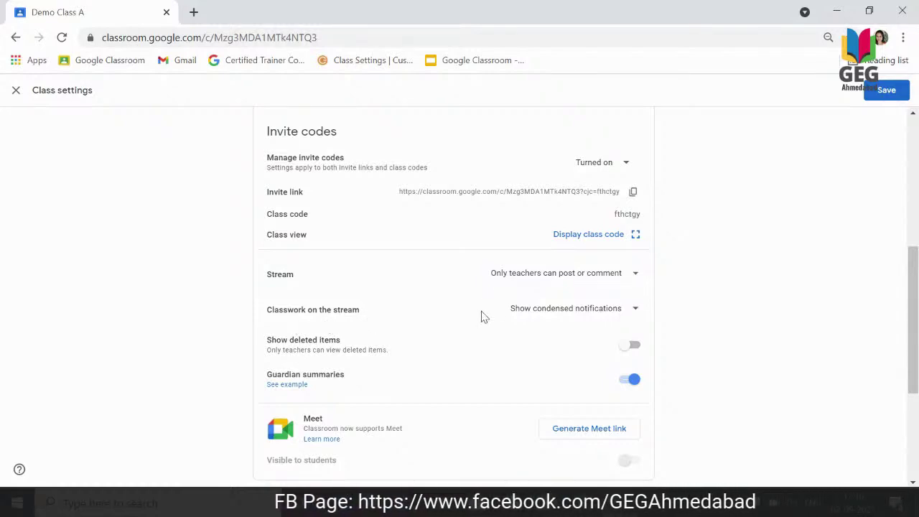
{"action": "key", "text": "Up"}
{"action": "key", "text": "Up"}
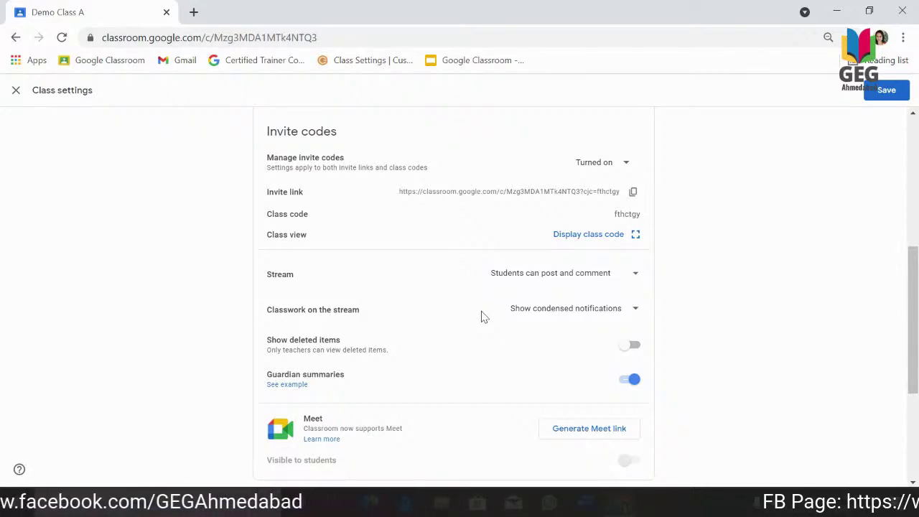
Save Demo Class A's settings, leaving Classwork on the stream unchanged.
{"action": "left_click", "coordinate": [632, 315]}
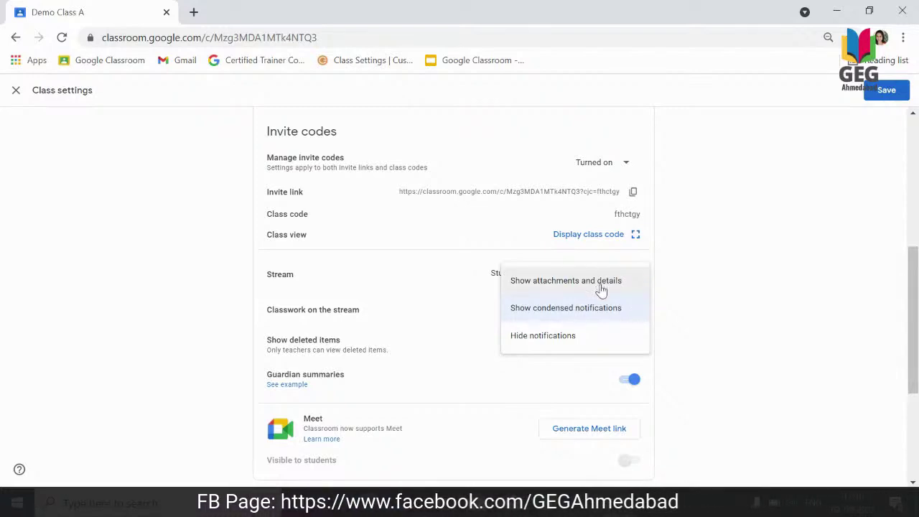
{"action": "left_click", "coordinate": [720, 271]}
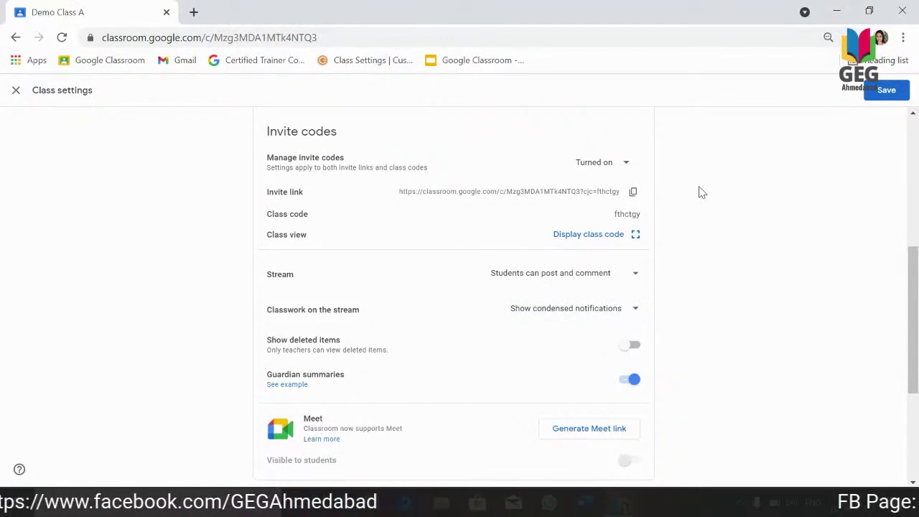
{"action": "left_click", "coordinate": [888, 90]}
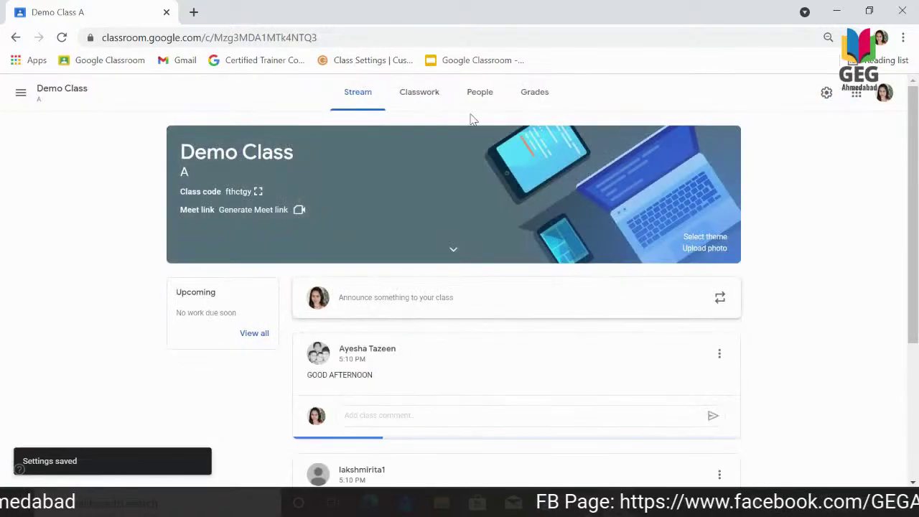
Open the Class 8 A EM (2021-22) class from the class list and bring up its settings.
{"action": "left_click", "coordinate": [22, 94]}
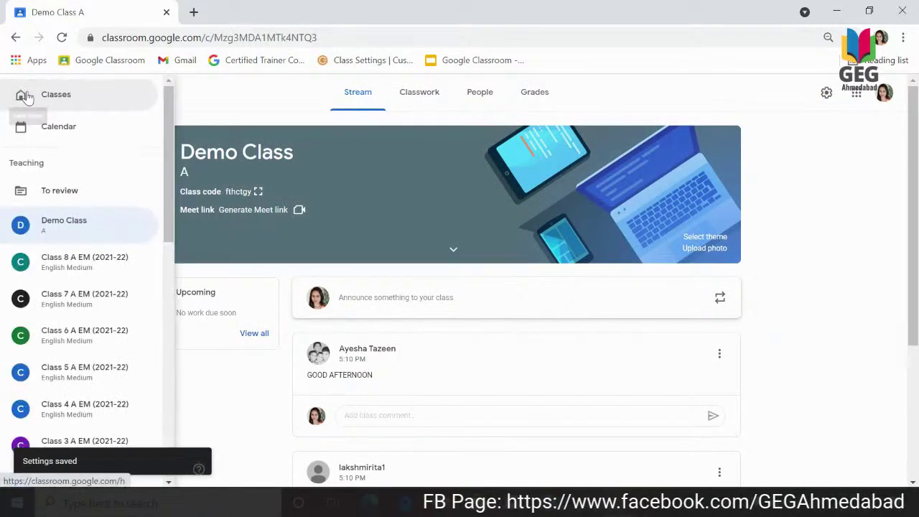
{"action": "left_click", "coordinate": [50, 265]}
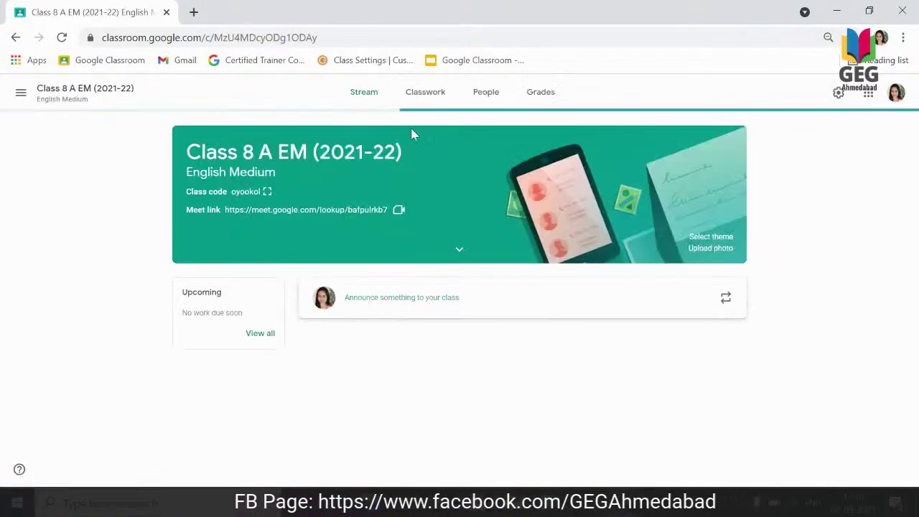
{"action": "left_click", "coordinate": [839, 93]}
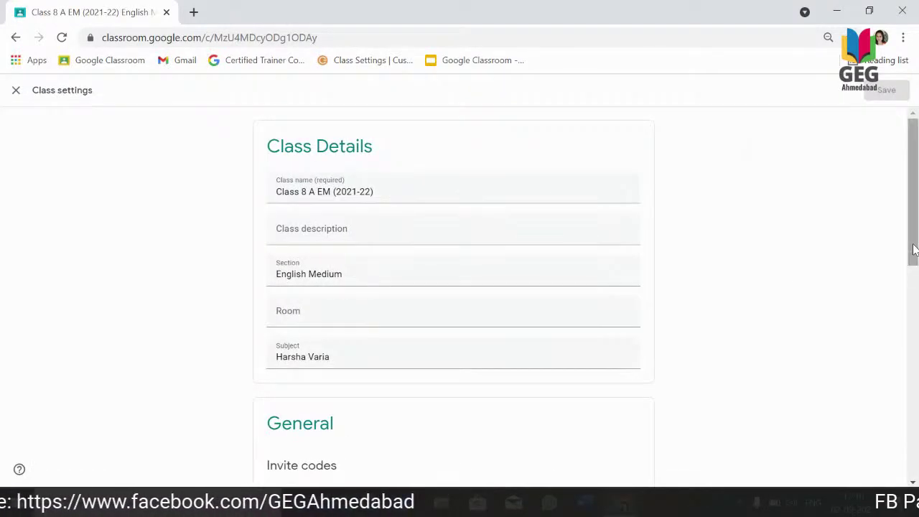
Set Class 8 A EM's Classwork on the stream to 'Show attachments and details' and save.
{"action": "left_click_drag", "start_coordinate": [912, 277], "coordinate": [912, 374]}
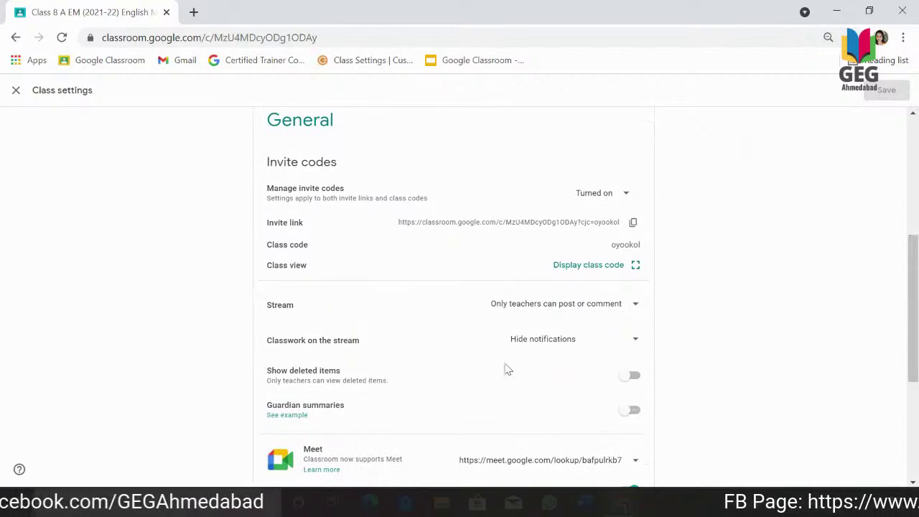
{"action": "left_click", "coordinate": [635, 346]}
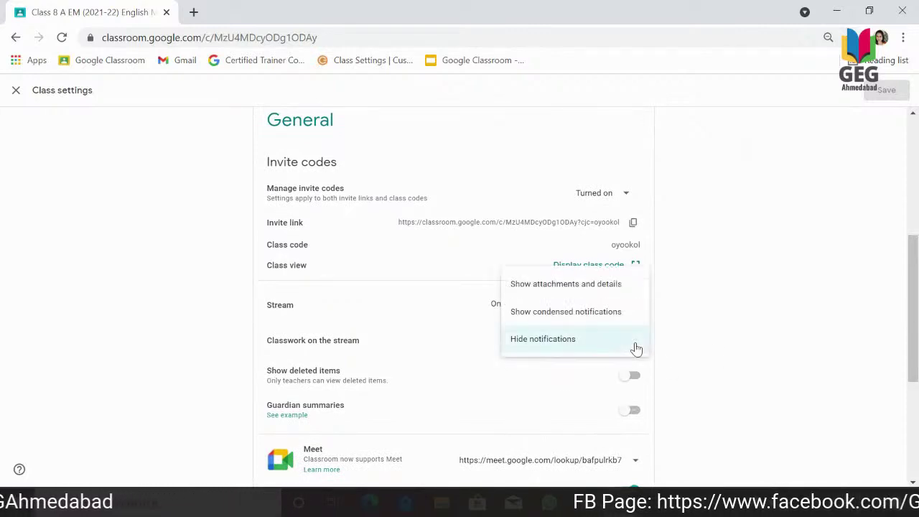
{"action": "left_click", "coordinate": [570, 296]}
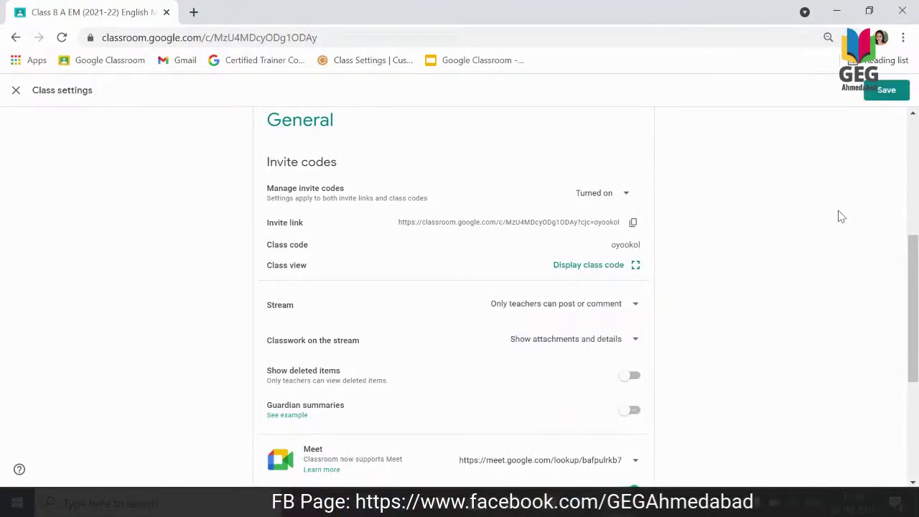
{"action": "left_click", "coordinate": [886, 90]}
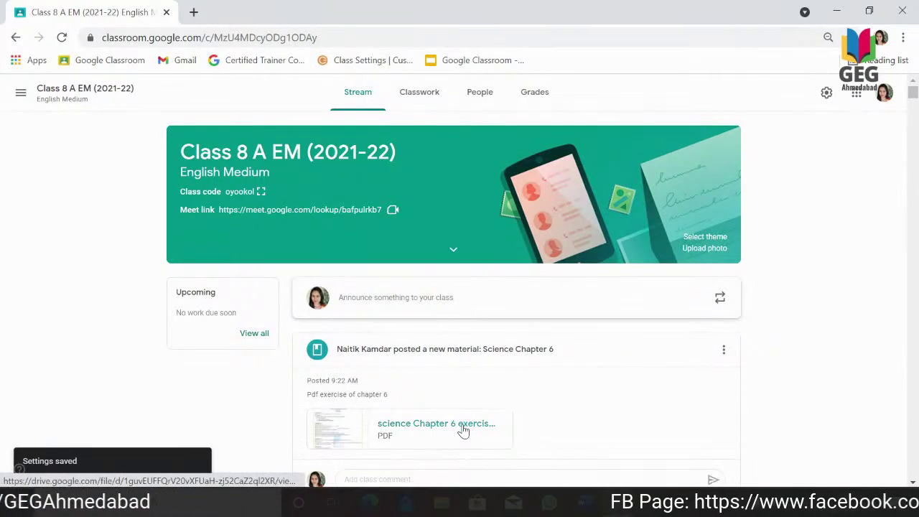
Change Class 8 A EM's Classwork on the stream to 'Show condensed notifications' and save.
{"action": "scroll", "coordinate": [465, 430], "scroll_direction": "down", "scroll_amount": 1}
{"action": "scroll", "coordinate": [465, 429], "scroll_direction": "down", "scroll_amount": 2}
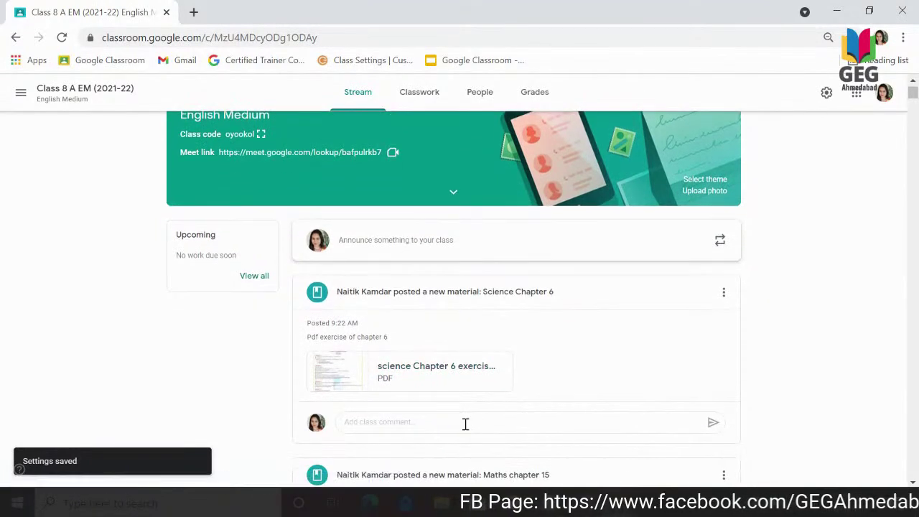
{"action": "scroll", "coordinate": [465, 427], "scroll_direction": "up", "scroll_amount": 1}
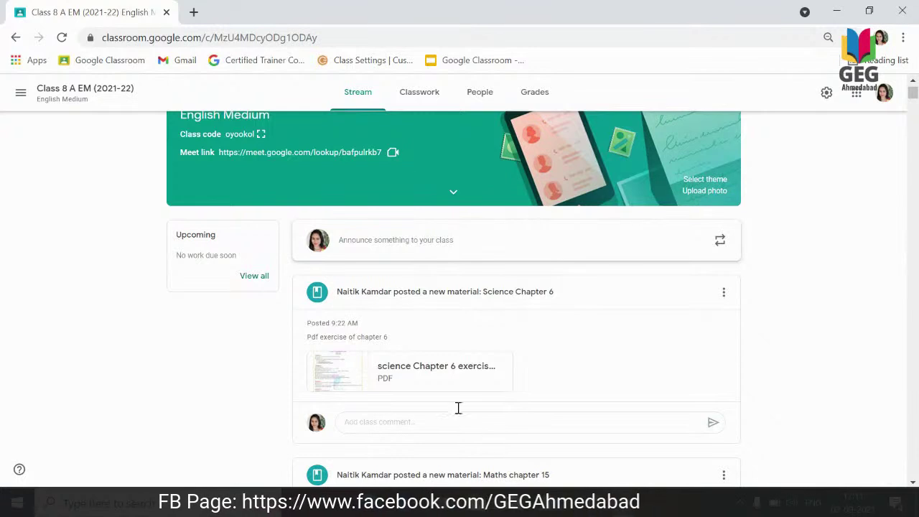
{"action": "left_click", "coordinate": [825, 94]}
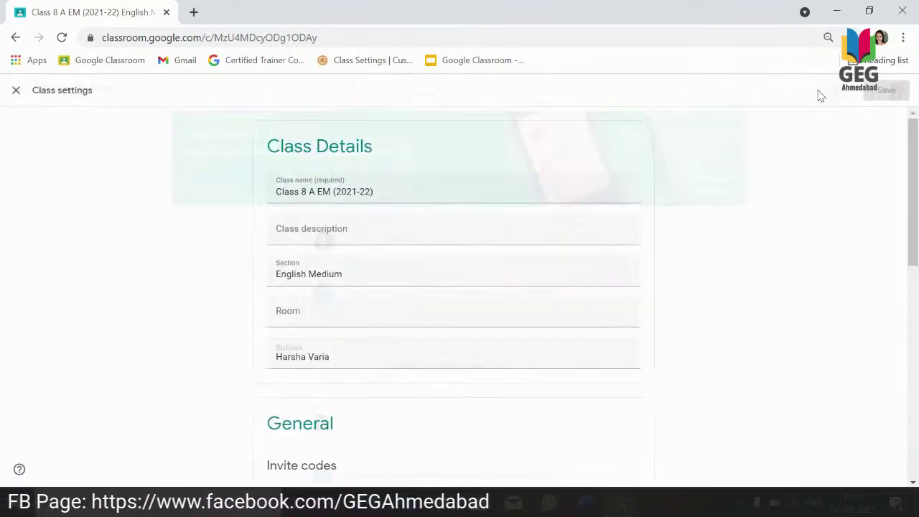
{"action": "left_click_drag", "start_coordinate": [913, 208], "coordinate": [897, 297]}
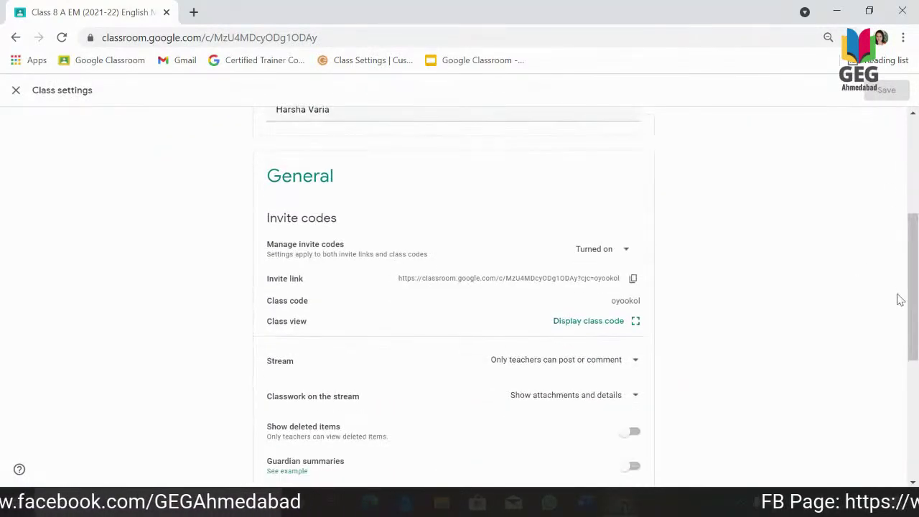
{"action": "left_click", "coordinate": [587, 396]}
{"action": "left_click", "coordinate": [585, 431]}
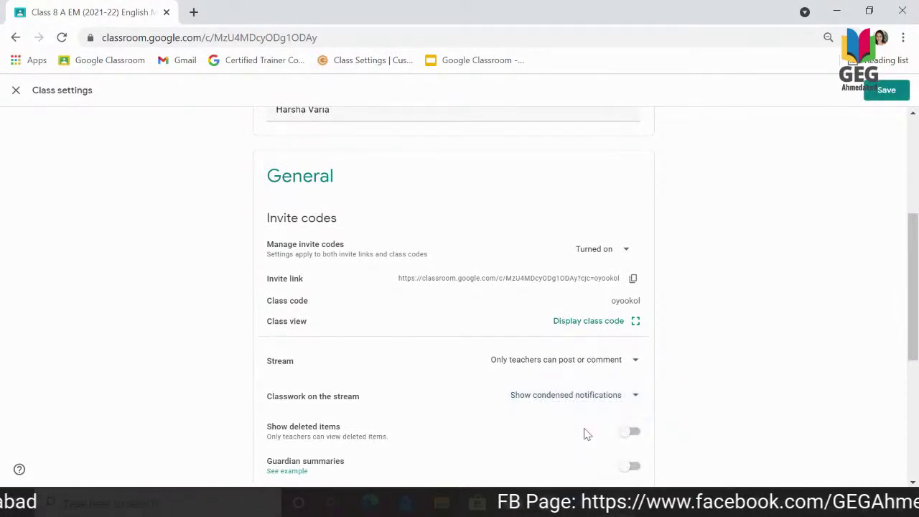
{"action": "left_click", "coordinate": [872, 92]}
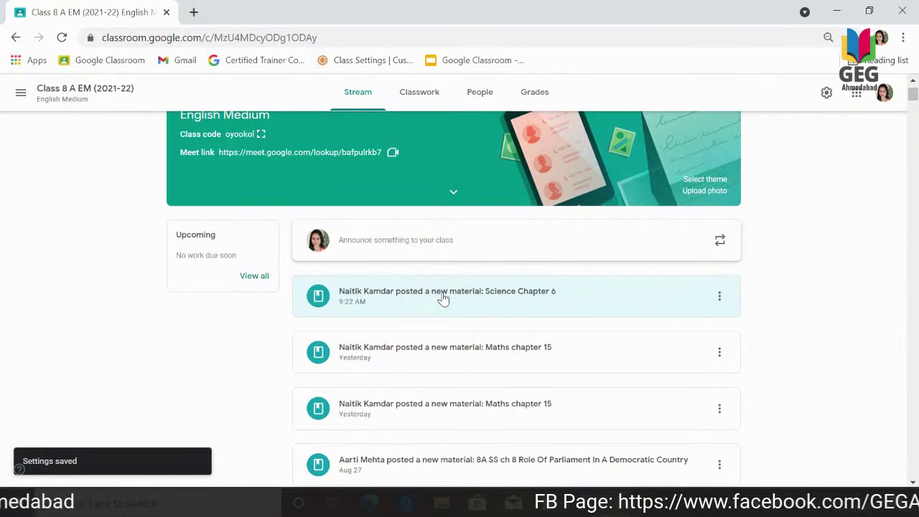
Switch Class 8 A EM's Classwork on the stream to 'Hide notifications', save, and show the class list.
{"action": "left_click", "coordinate": [826, 94]}
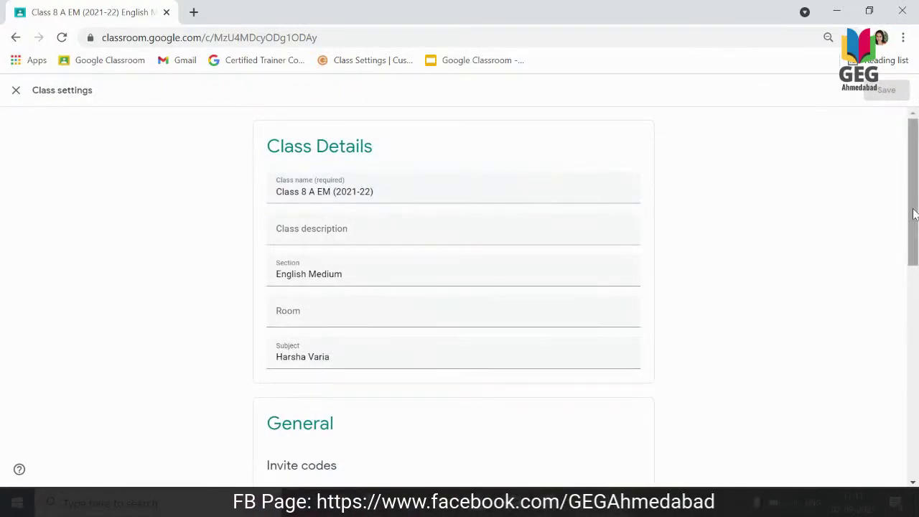
{"action": "left_click_drag", "start_coordinate": [913, 213], "coordinate": [913, 323]}
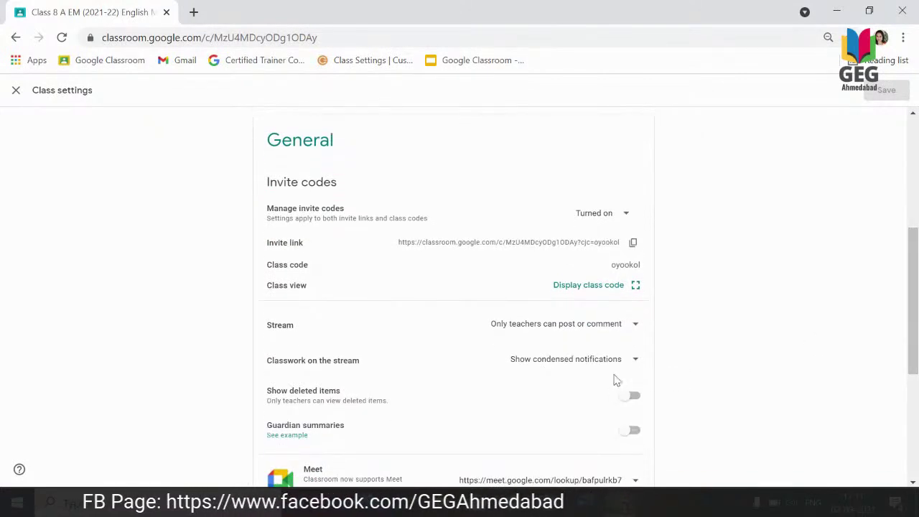
{"action": "left_click", "coordinate": [630, 361]}
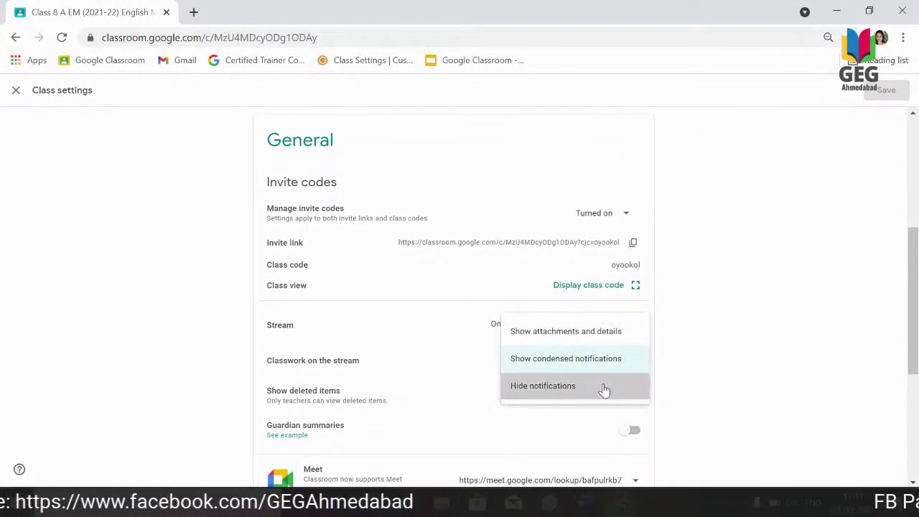
{"action": "left_click", "coordinate": [603, 389]}
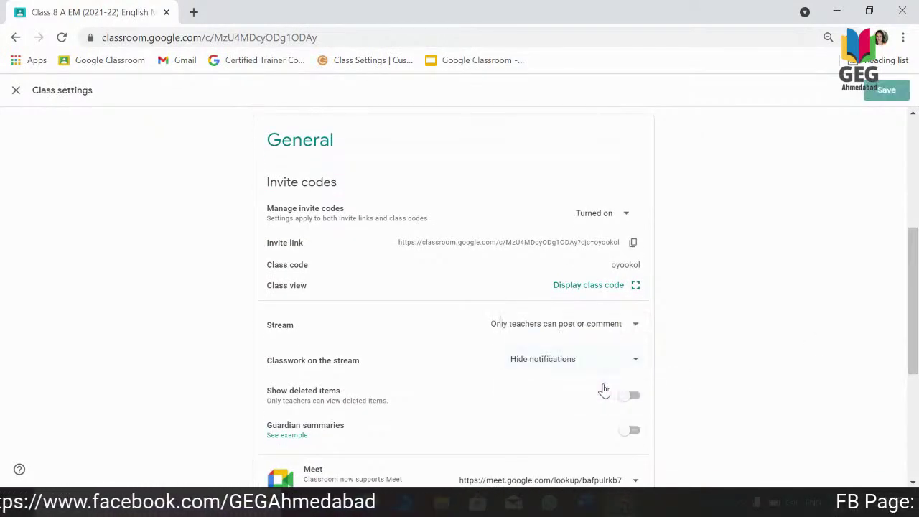
{"action": "left_click", "coordinate": [885, 91]}
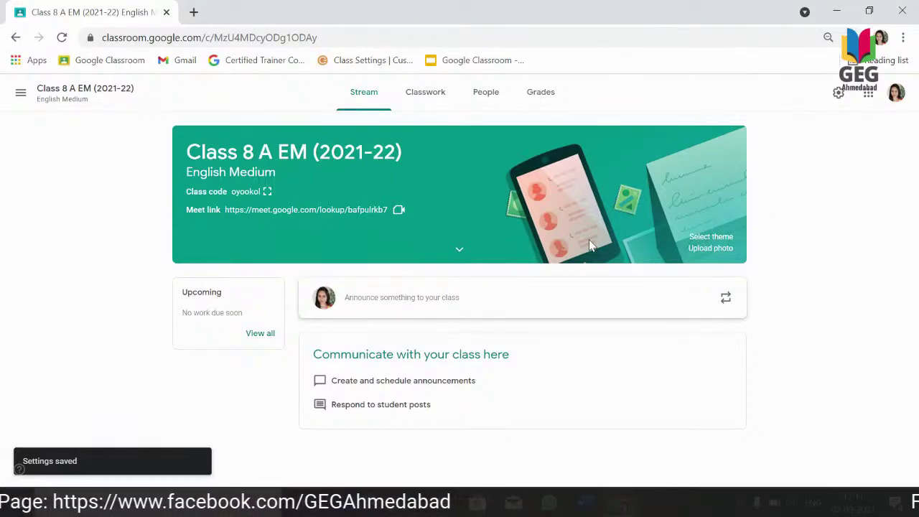
{"action": "left_click", "coordinate": [22, 92]}
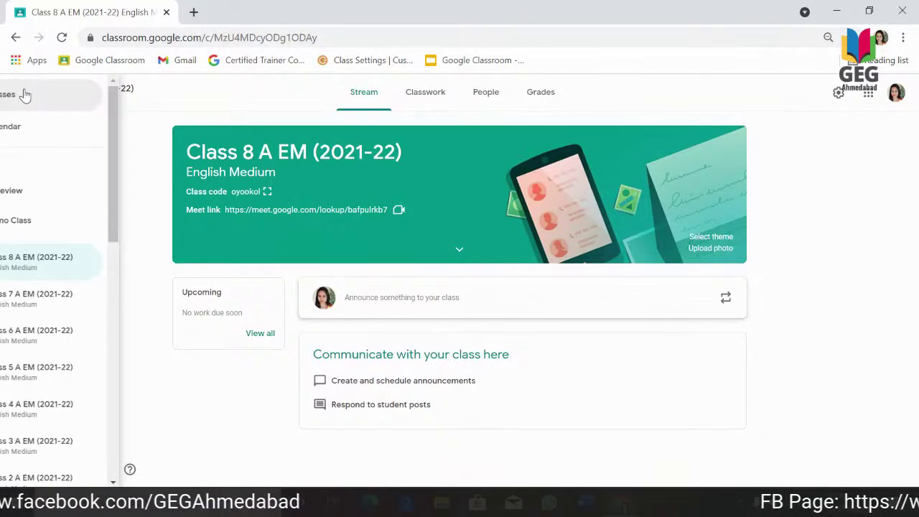
Switch to Demo Class, view its People page with two teachers and 17 students, and open settings.
{"action": "left_click", "coordinate": [61, 227]}
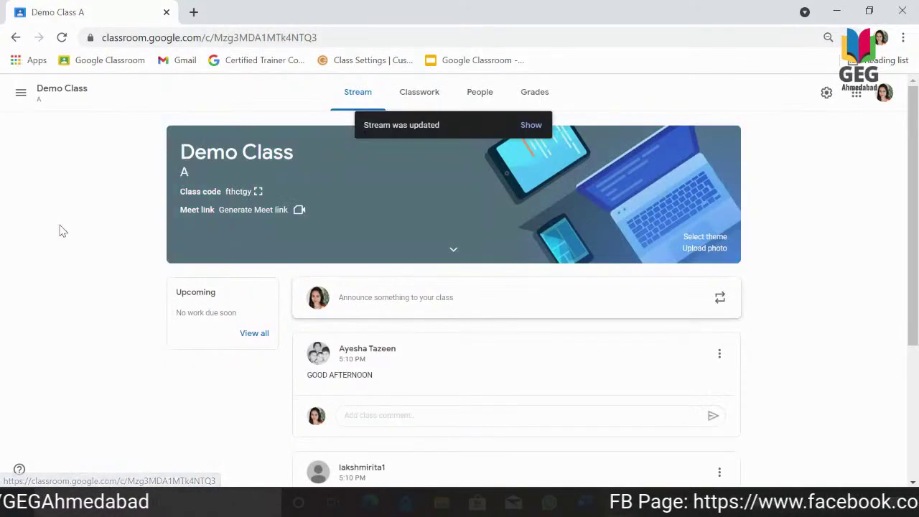
{"action": "left_click", "coordinate": [536, 133]}
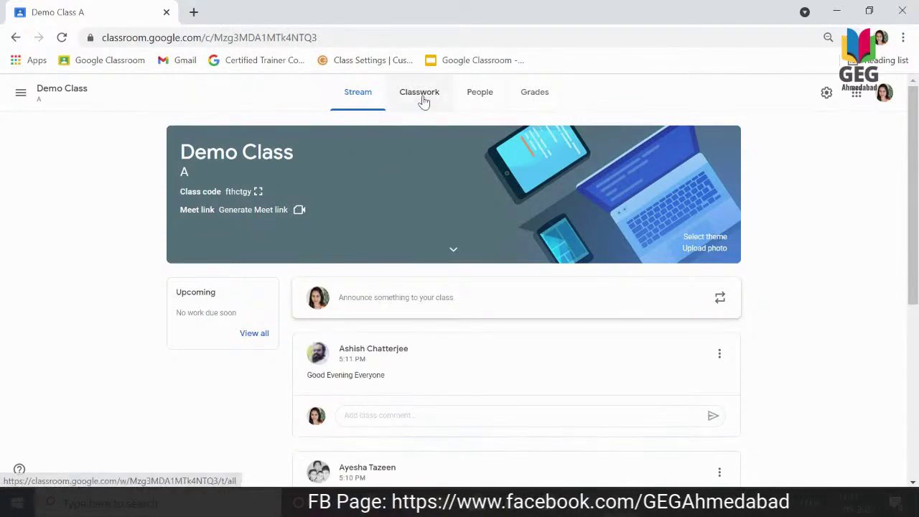
{"action": "left_click", "coordinate": [475, 94]}
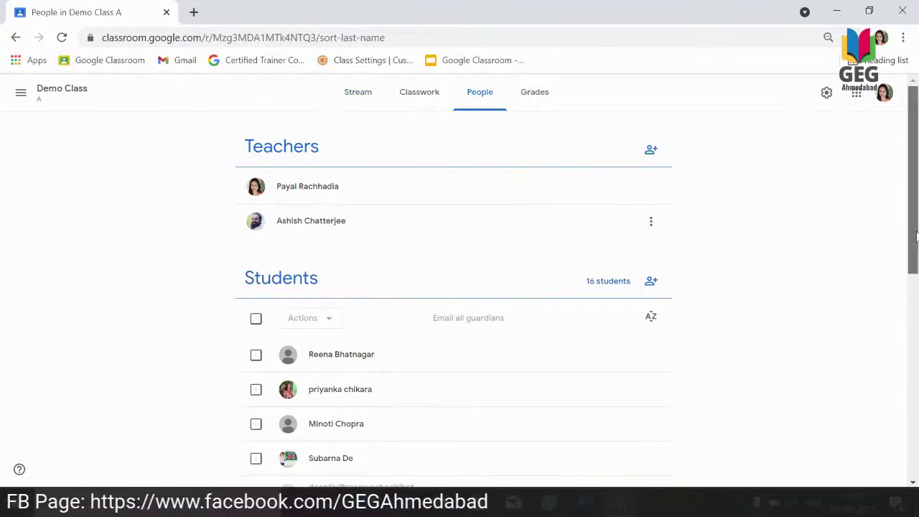
{"action": "mouse_move", "coordinate": [914, 234]}
{"action": "left_mouse_down"}
{"action": "mouse_move", "coordinate": [915, 425]}
{"action": "mouse_move", "coordinate": [913, 236]}
{"action": "left_mouse_up"}
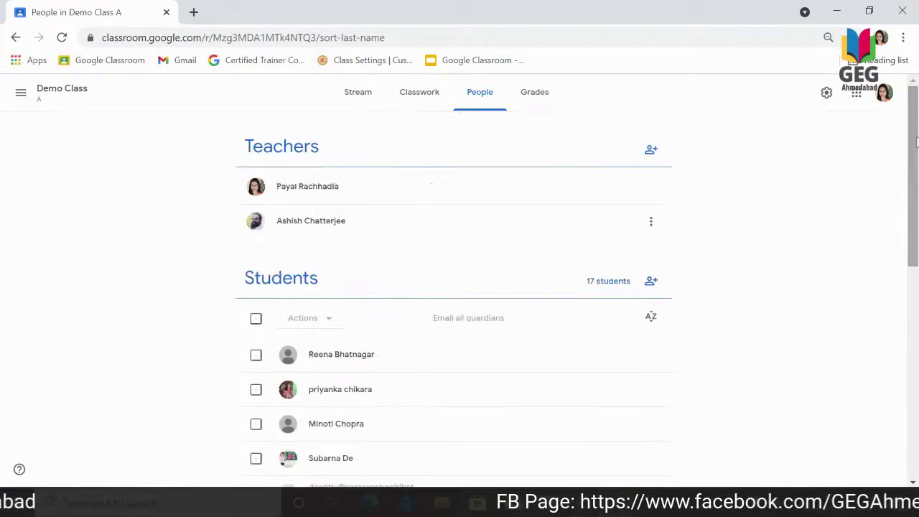
{"action": "left_click", "coordinate": [828, 93]}
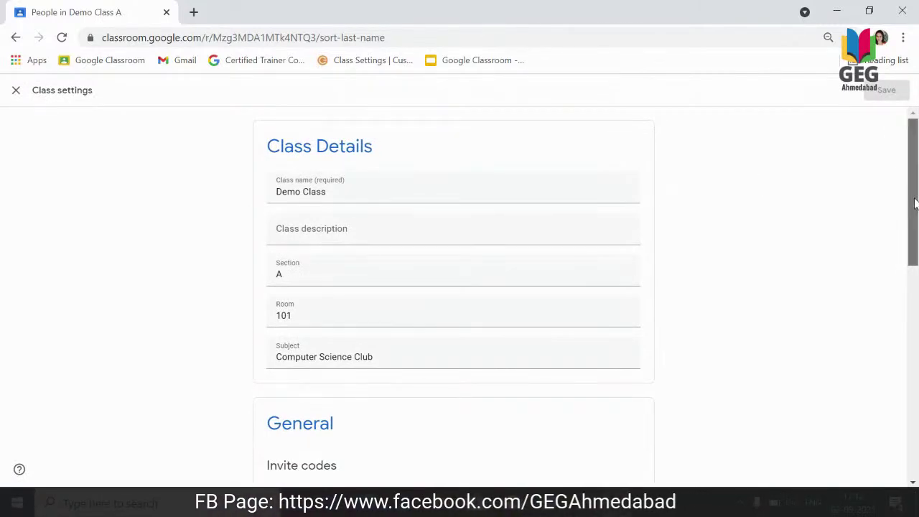
Scroll Demo Class's settings down to Grading, then close them without saving.
{"action": "left_click_drag", "start_coordinate": [915, 205], "coordinate": [914, 416]}
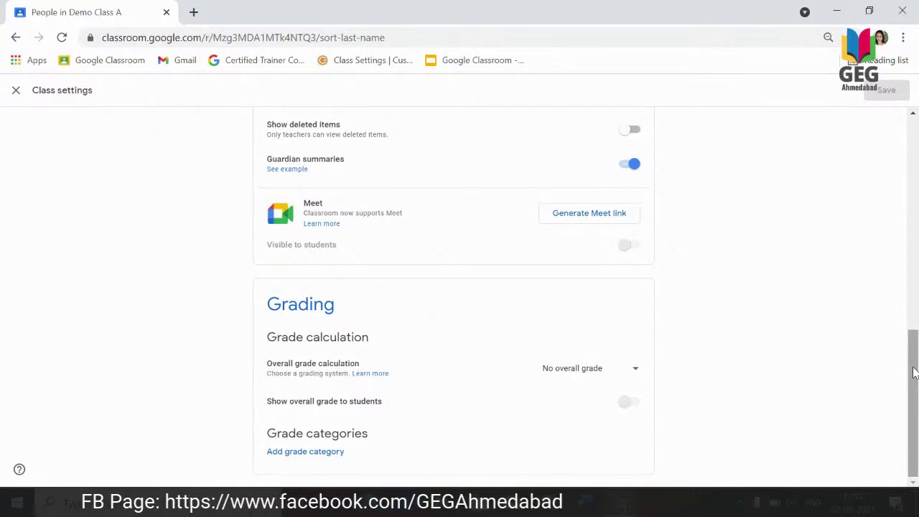
{"action": "left_click", "coordinate": [15, 90]}
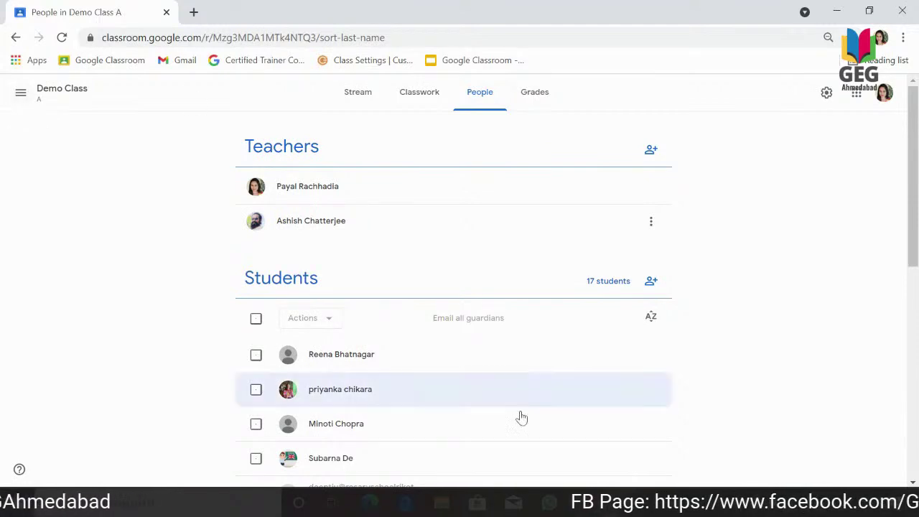
Bring the Classroom Settings slideshow forward, exit presentation mode, and switch to the StreamYard studio.
{"action": "mouse_move", "coordinate": [590, 486]}
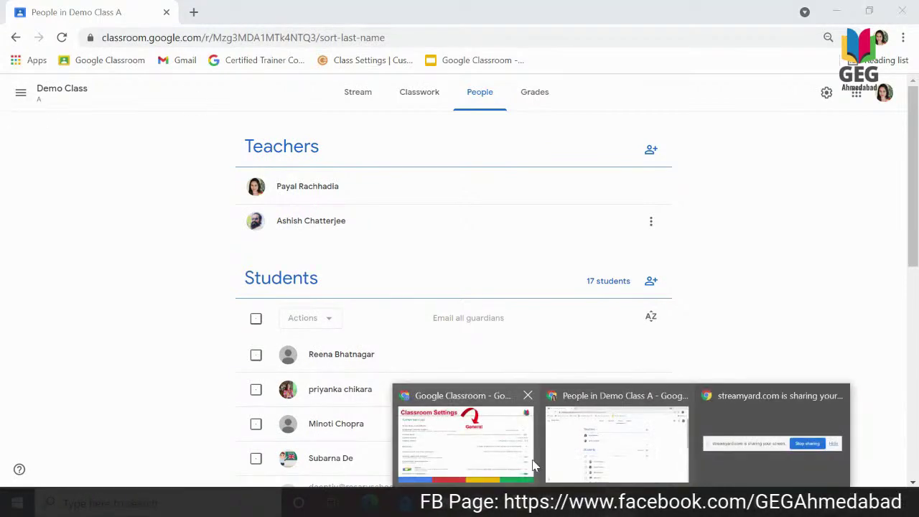
{"action": "left_click", "coordinate": [502, 444]}
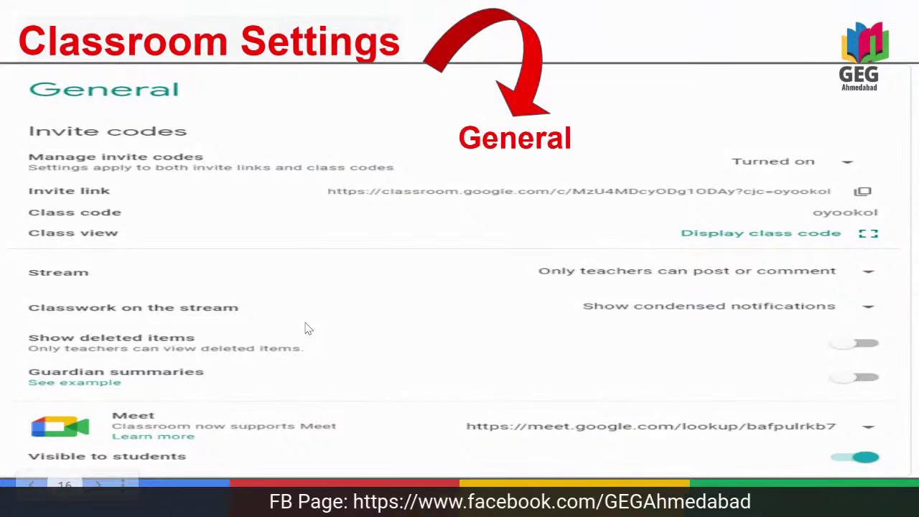
{"action": "key", "text": "alt+Tab"}
{"action": "key", "text": "alt+Tab"}
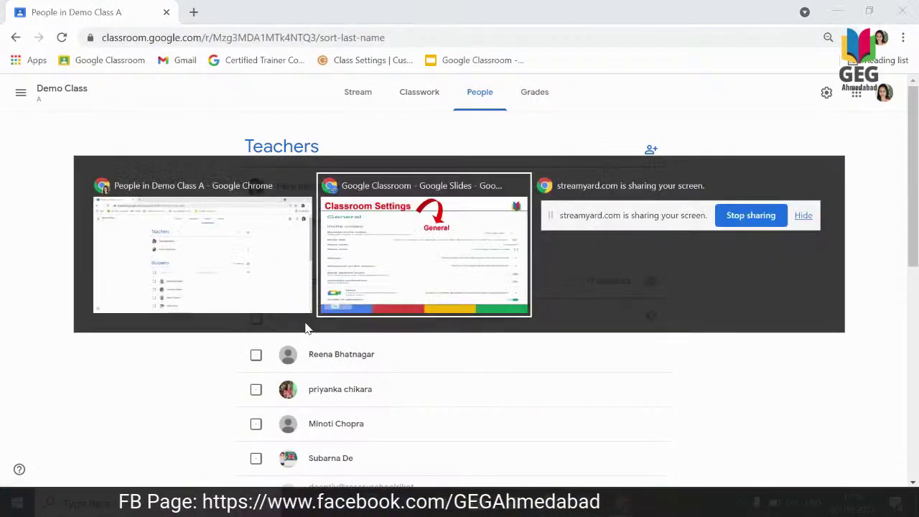
{"action": "key", "text": "Escape"}
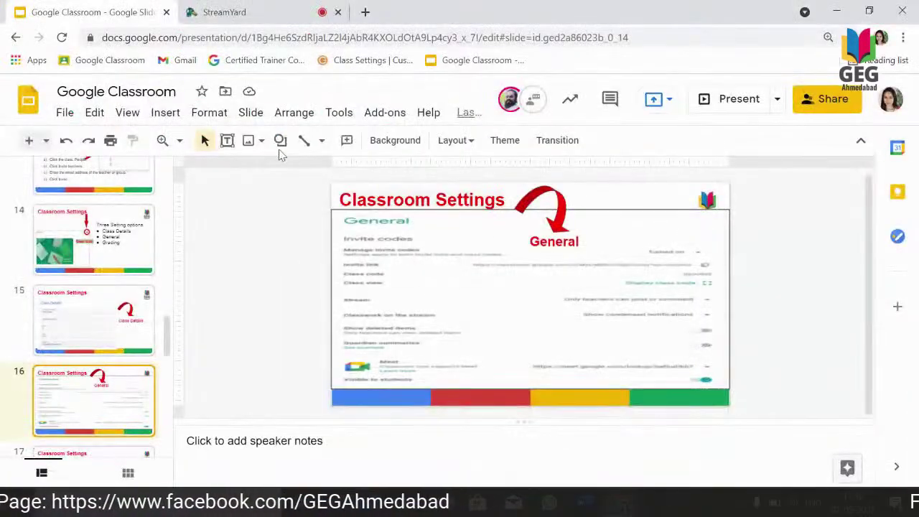
{"action": "left_click", "coordinate": [237, 12]}
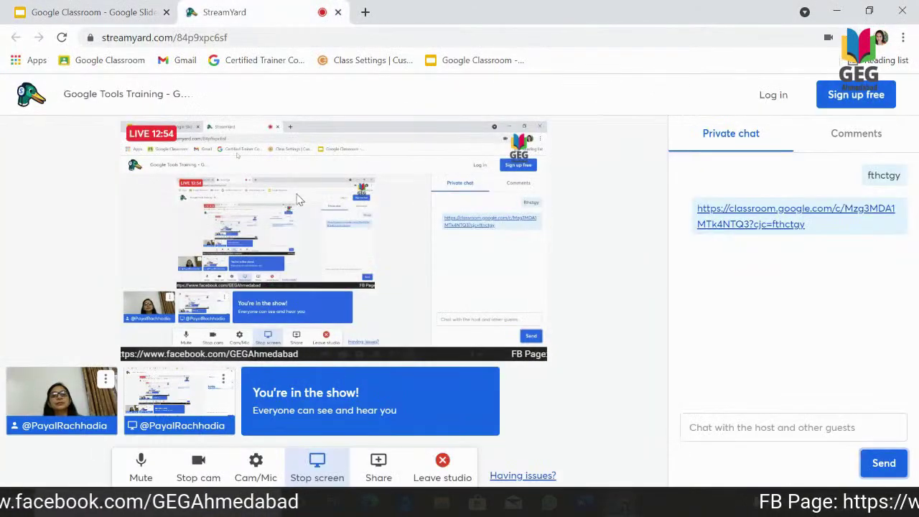
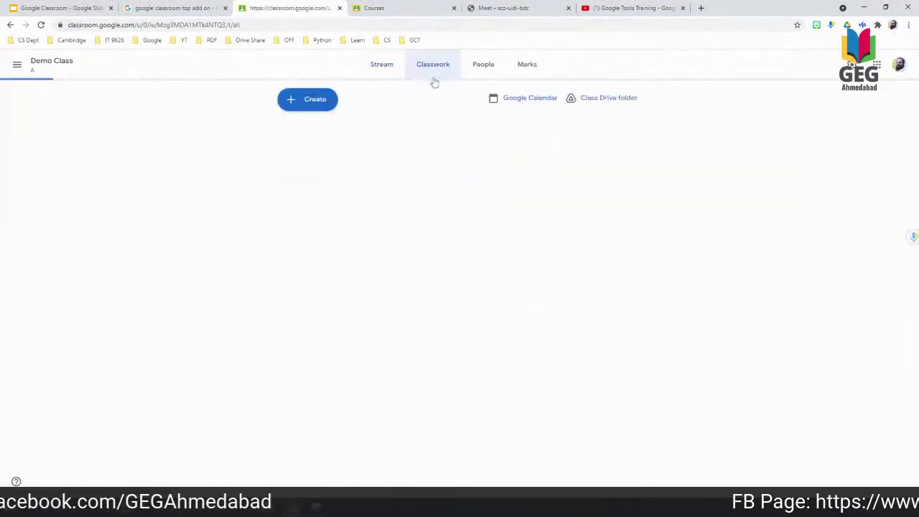
Create a Demo Class question post asking 'Have you registered for the session?'.
{"action": "left_click", "coordinate": [295, 101]}
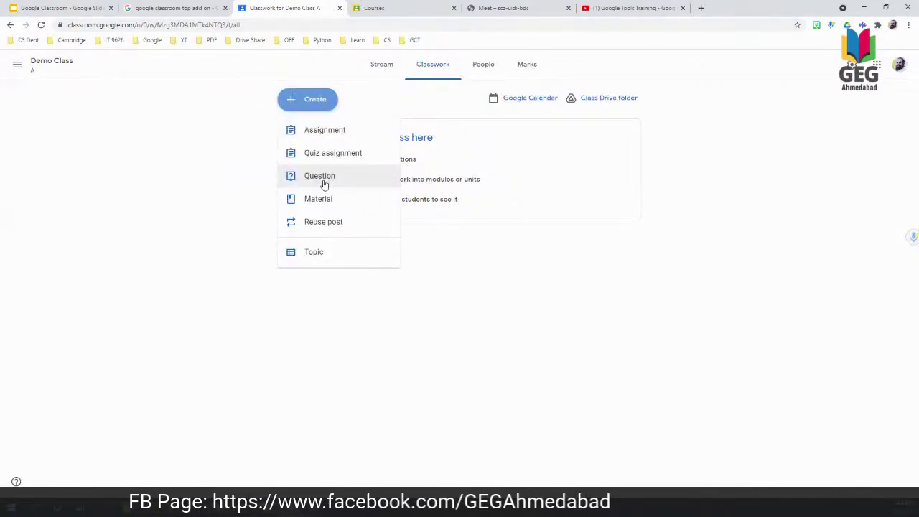
{"action": "left_click", "coordinate": [319, 177]}
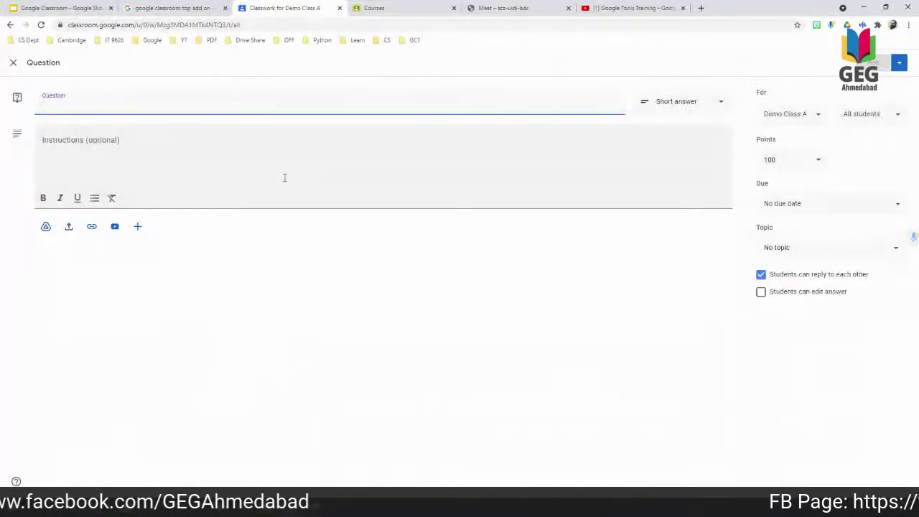
{"action": "type", "text": "Have you"}
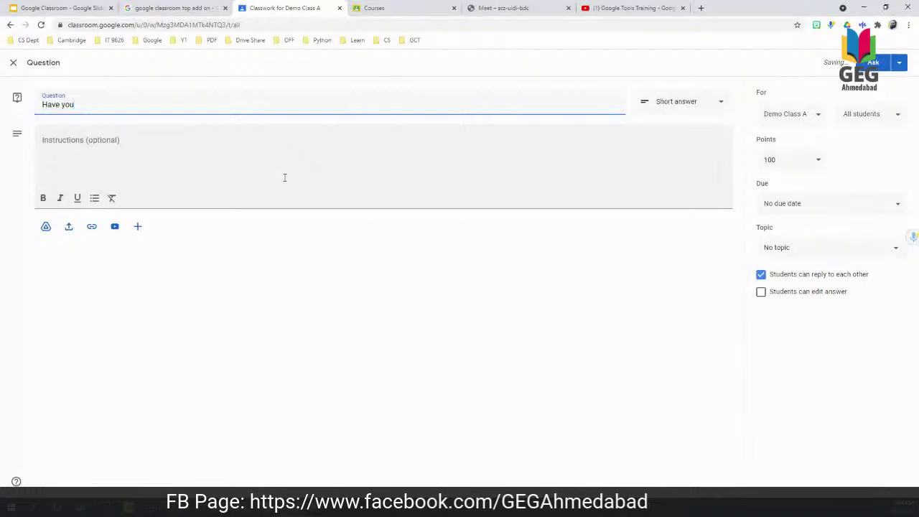
{"action": "type", "text": "registered f"}
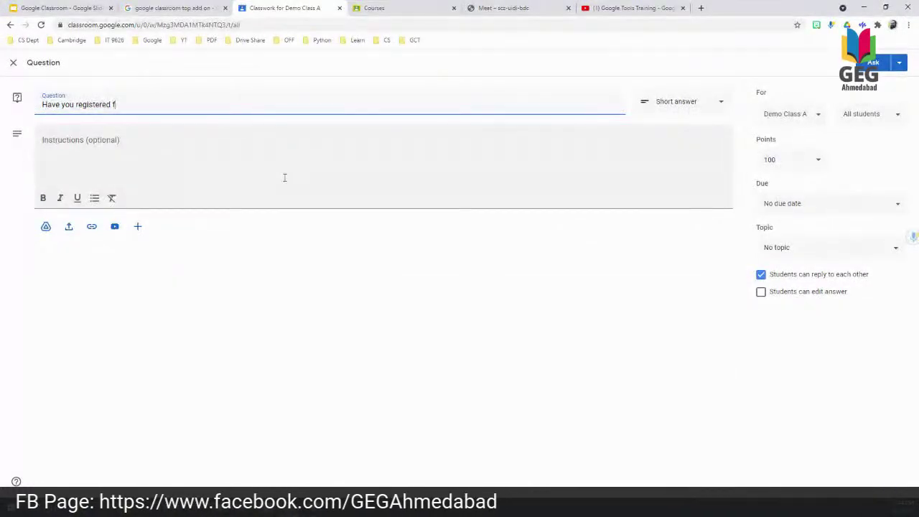
{"action": "type", "text": "or the s"}
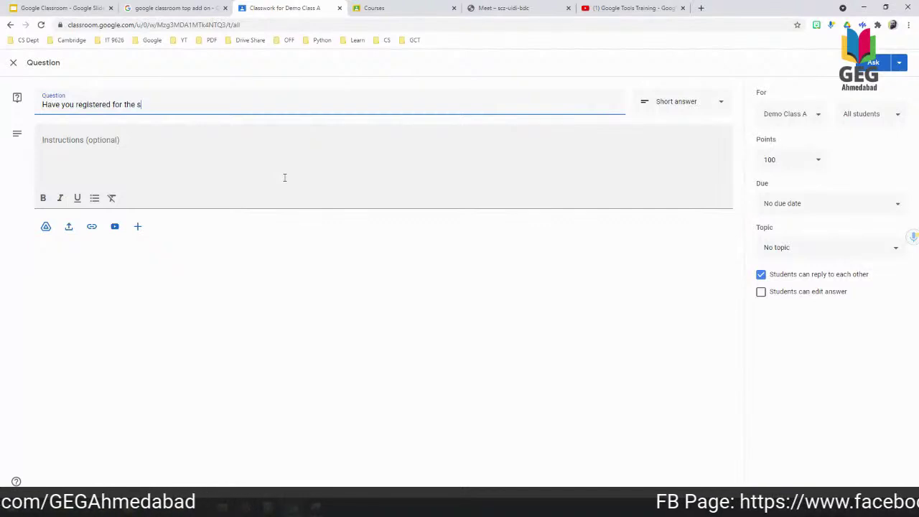
{"action": "type", "text": "ession?"}
{"action": "left_click", "coordinate": [279, 173]}
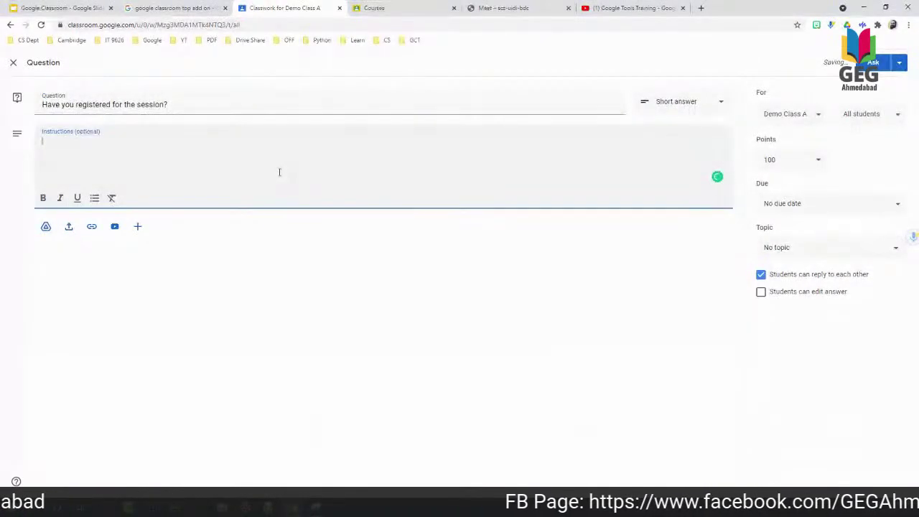
{"action": "left_click", "coordinate": [808, 164]}
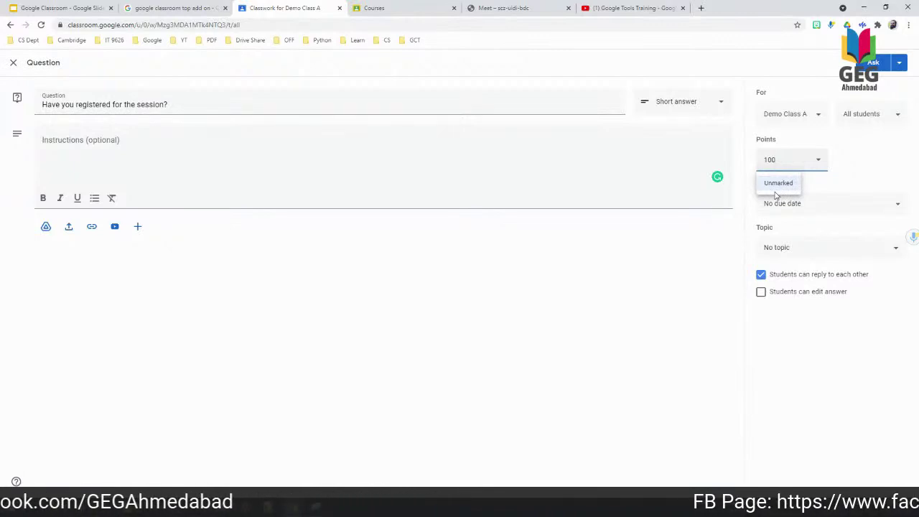
Make the question unmarked and file it under a new topic 'Simple Q n A'.
{"action": "left_click", "coordinate": [777, 184]}
{"action": "left_click", "coordinate": [792, 247]}
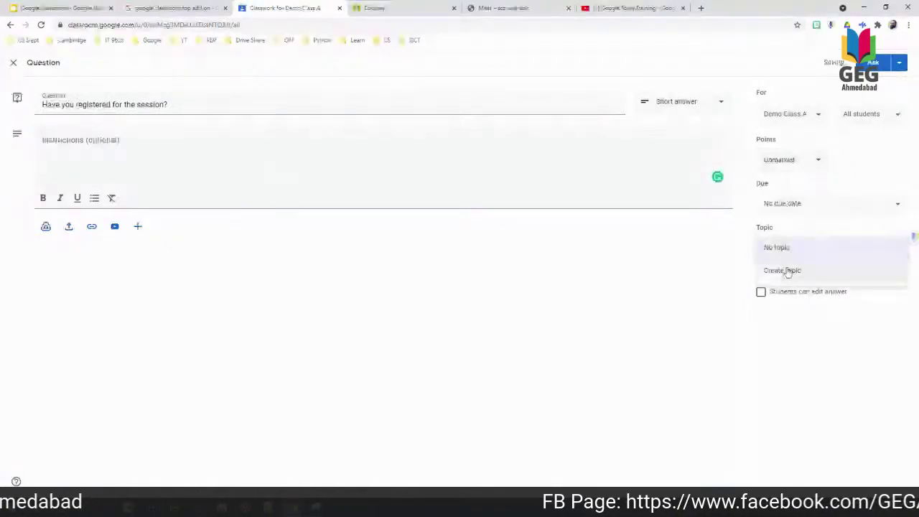
{"action": "left_click", "coordinate": [788, 271]}
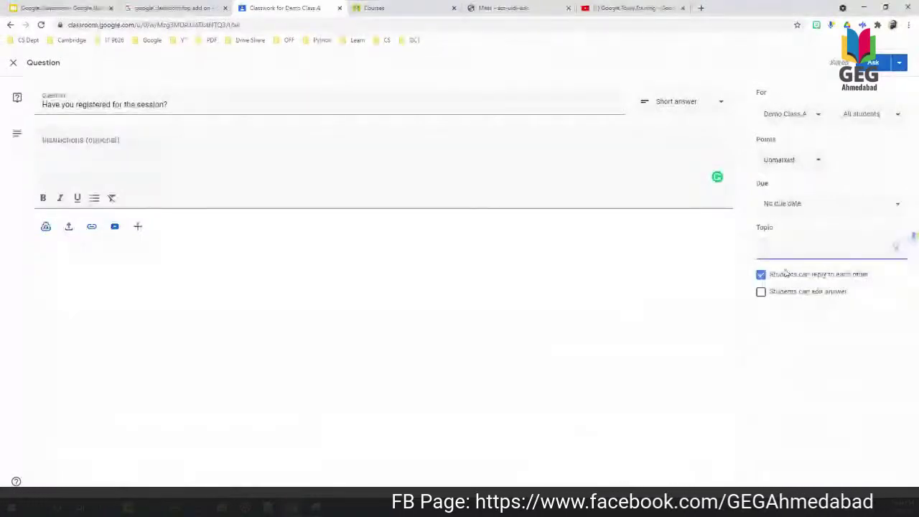
{"action": "type", "text": "Simple"}
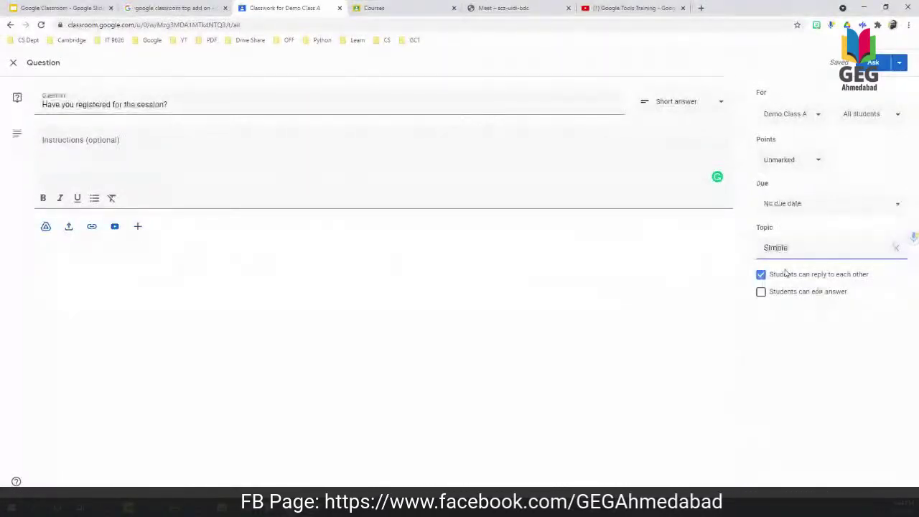
{"action": "type", "text": " Q N"}
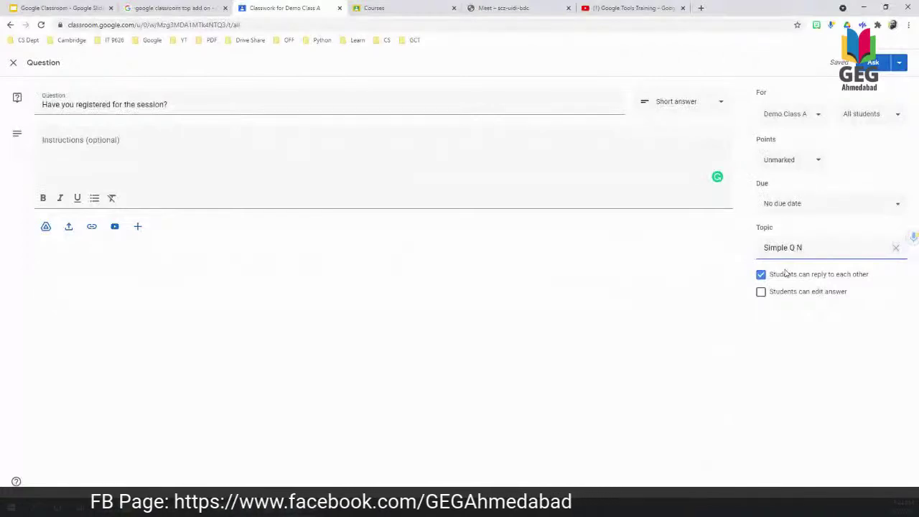
{"action": "key", "text": "BackSpace"}
{"action": "type", "text": "n"}
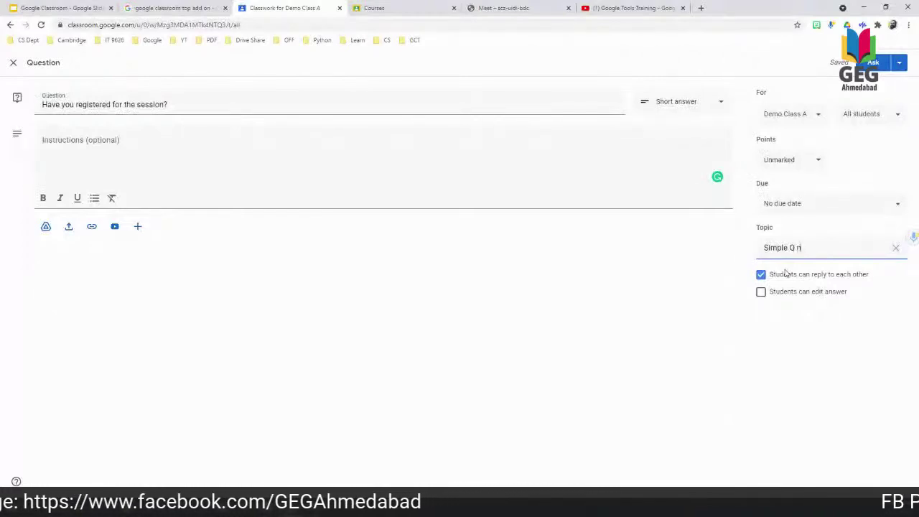
{"action": "type", "text": " A"}
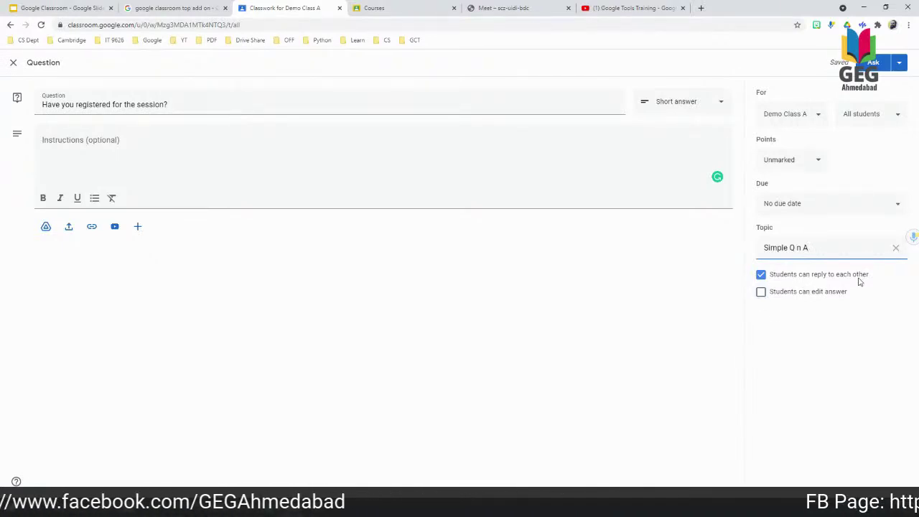
Deselect and reselect all students so the question still goes to everyone.
{"action": "left_click", "coordinate": [866, 115]}
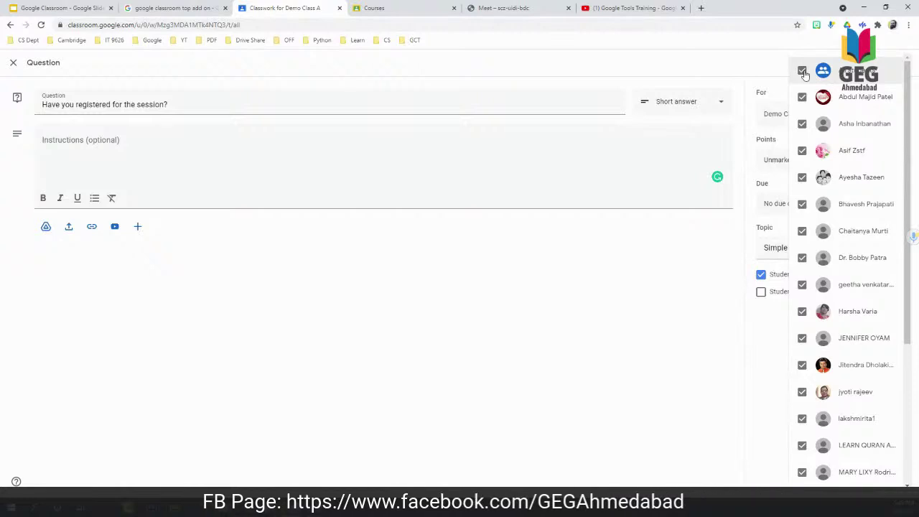
{"action": "left_click", "coordinate": [801, 72]}
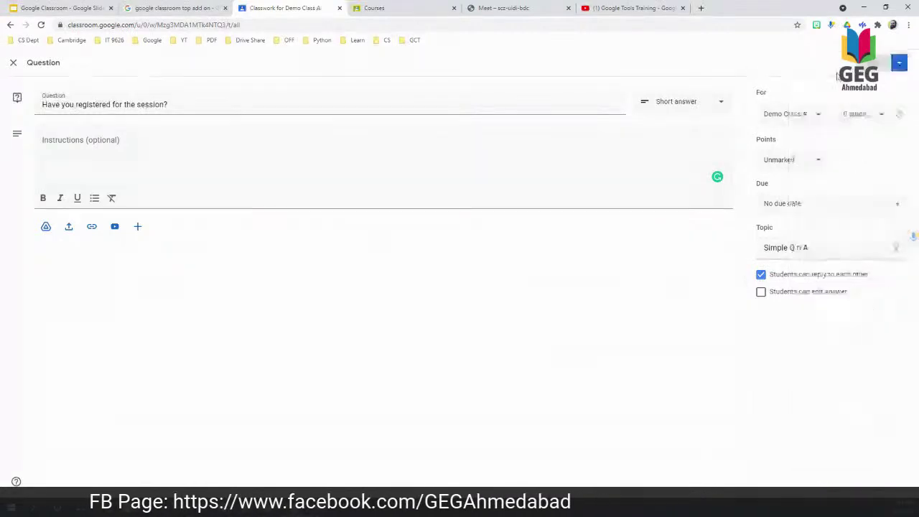
{"action": "left_click", "coordinate": [877, 119]}
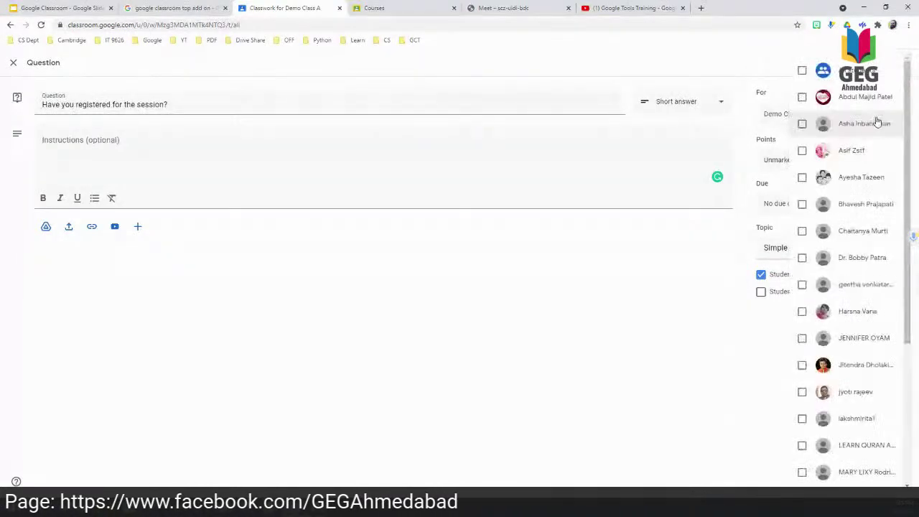
{"action": "left_click", "coordinate": [802, 71]}
{"action": "left_click", "coordinate": [674, 314]}
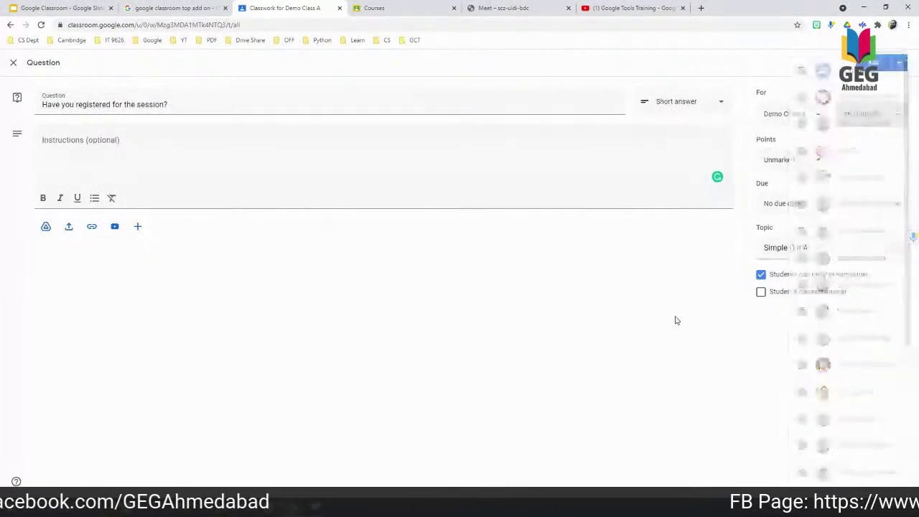
{"action": "left_click", "coordinate": [720, 102]}
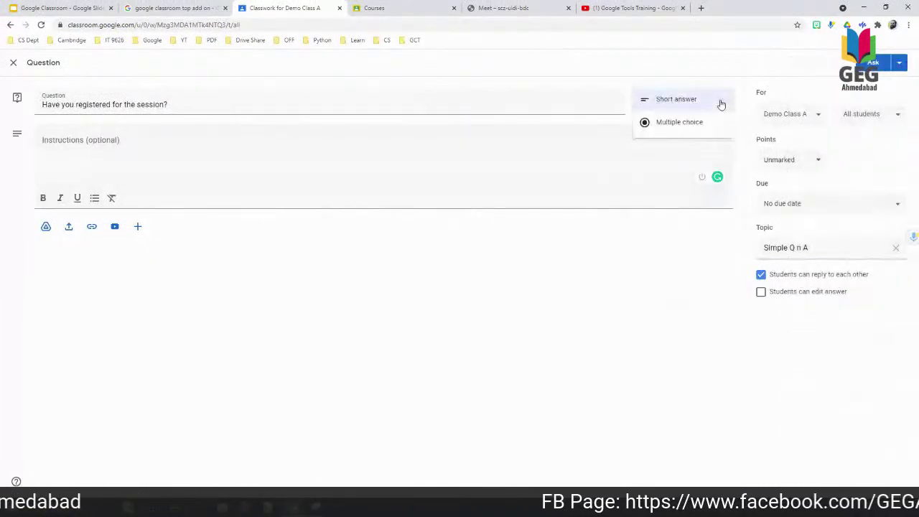
Turn it into a multiple-choice question with options Yes and No, then post it.
{"action": "left_click", "coordinate": [669, 123]}
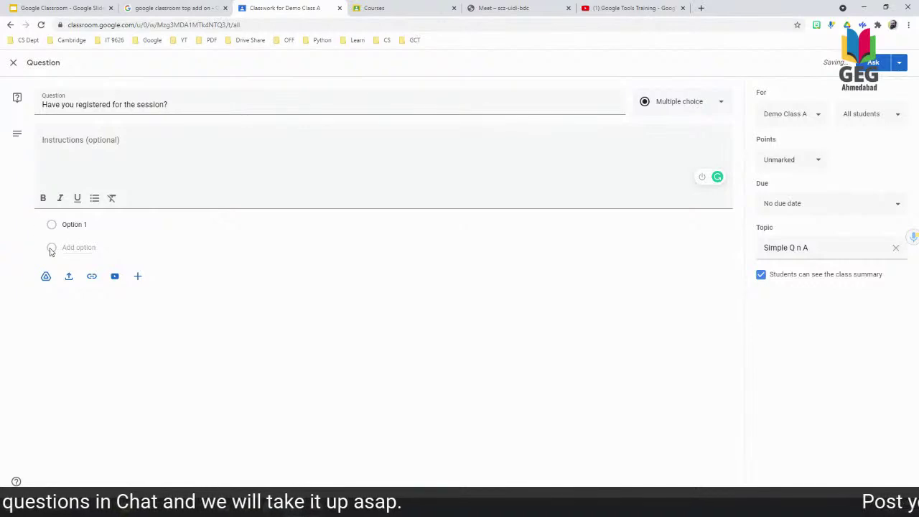
{"action": "left_click", "coordinate": [79, 224]}
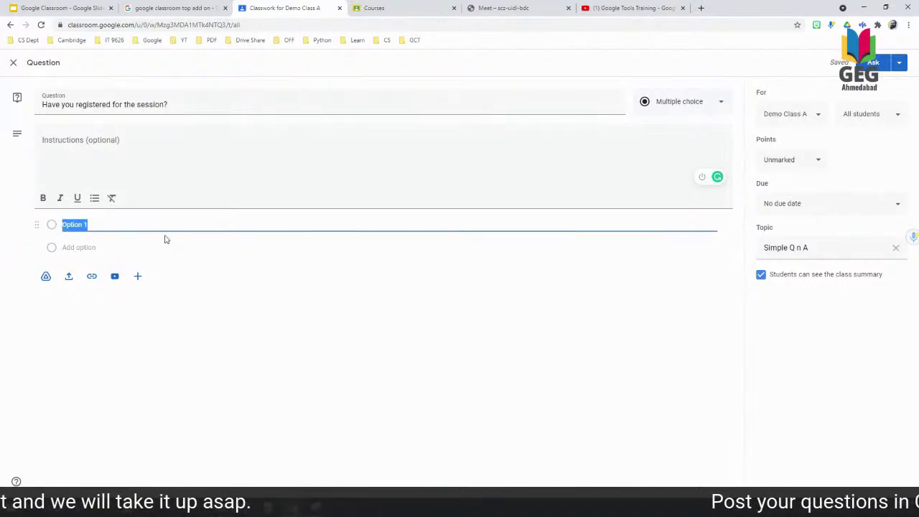
{"action": "type", "text": "Yes"}
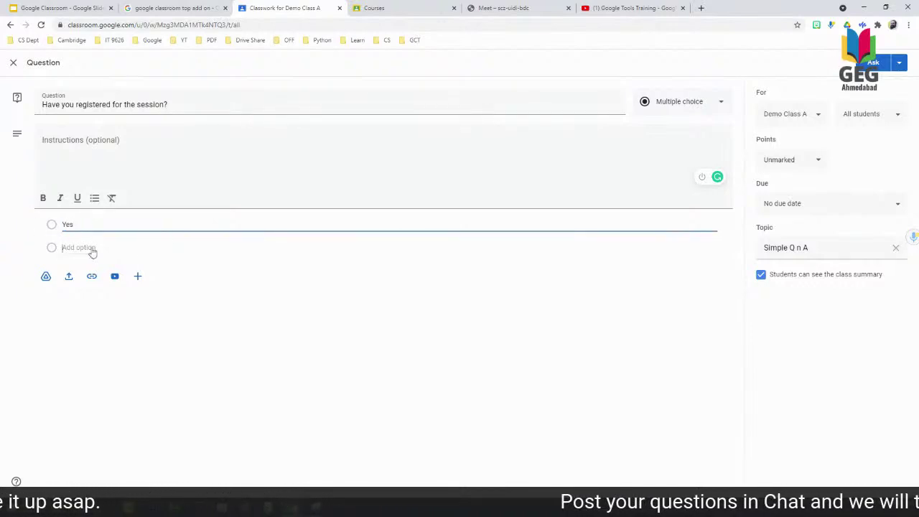
{"action": "left_click", "coordinate": [89, 248]}
{"action": "type", "text": "No"}
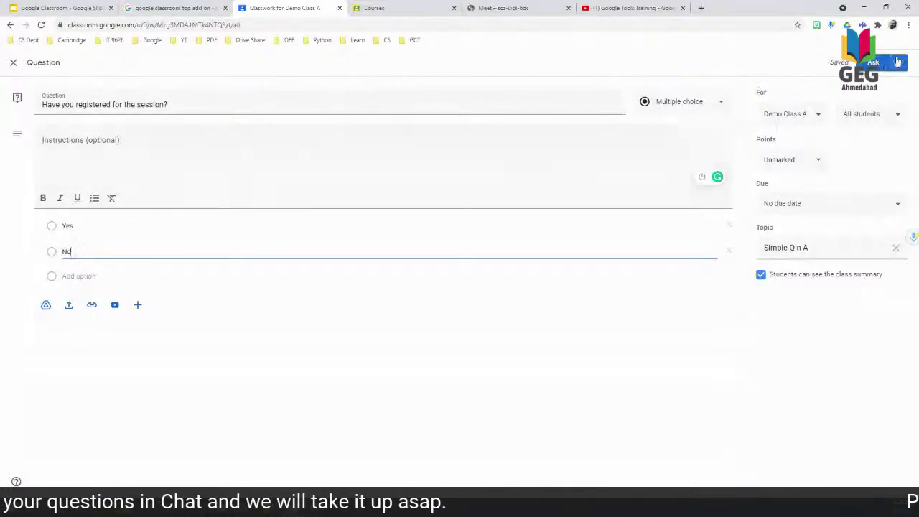
{"action": "left_click", "coordinate": [876, 63]}
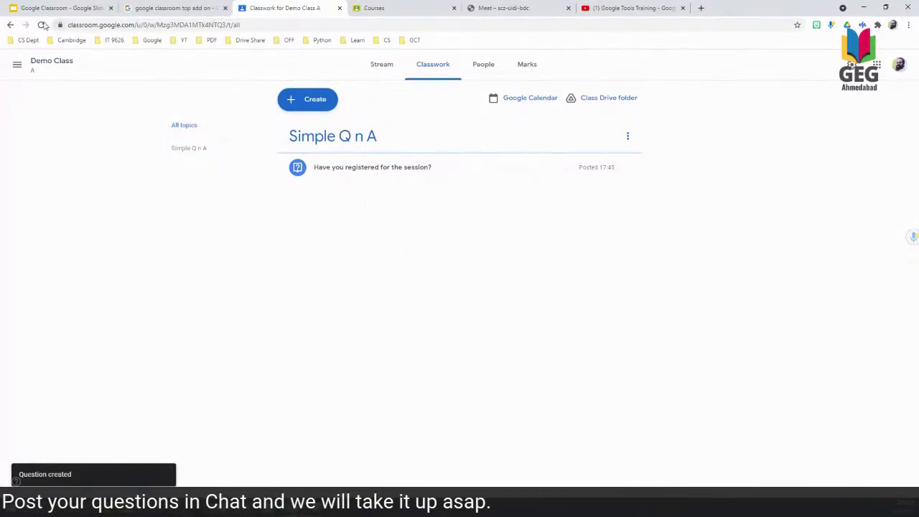
Reload Classwork and re-expand the question until it shows 2 responses: one Yes, one No.
{"action": "left_click", "coordinate": [42, 25]}
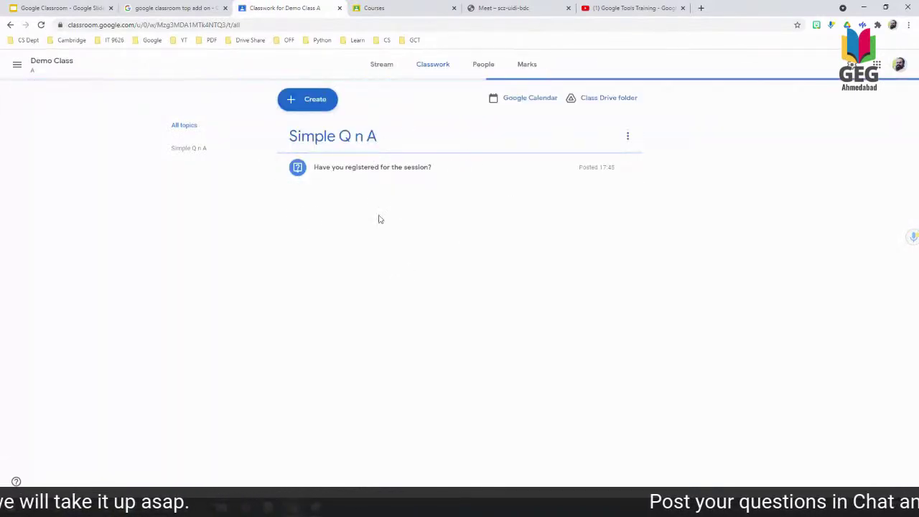
{"action": "left_click", "coordinate": [349, 170]}
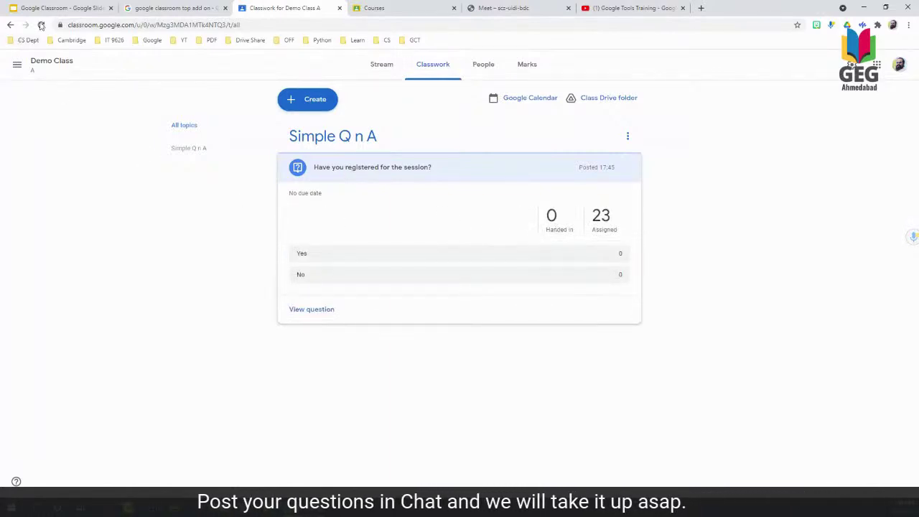
{"action": "left_click", "coordinate": [38, 28]}
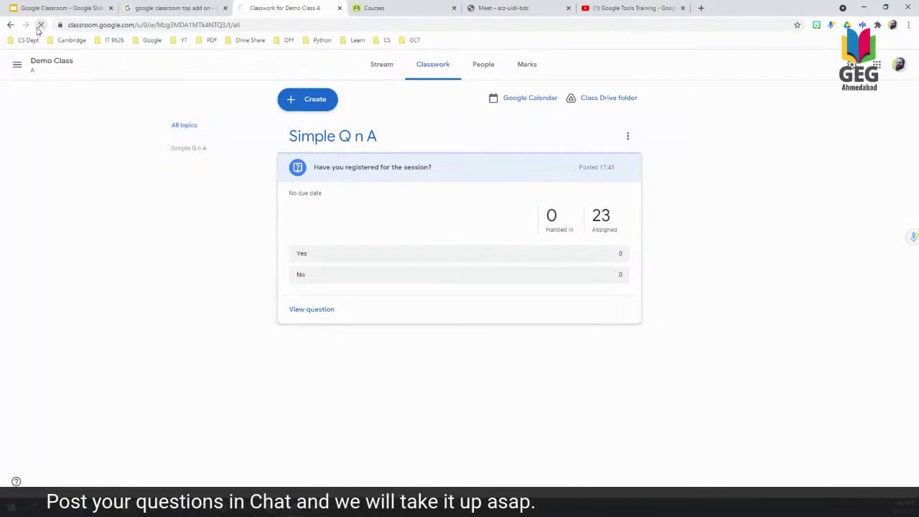
{"action": "left_click", "coordinate": [393, 172]}
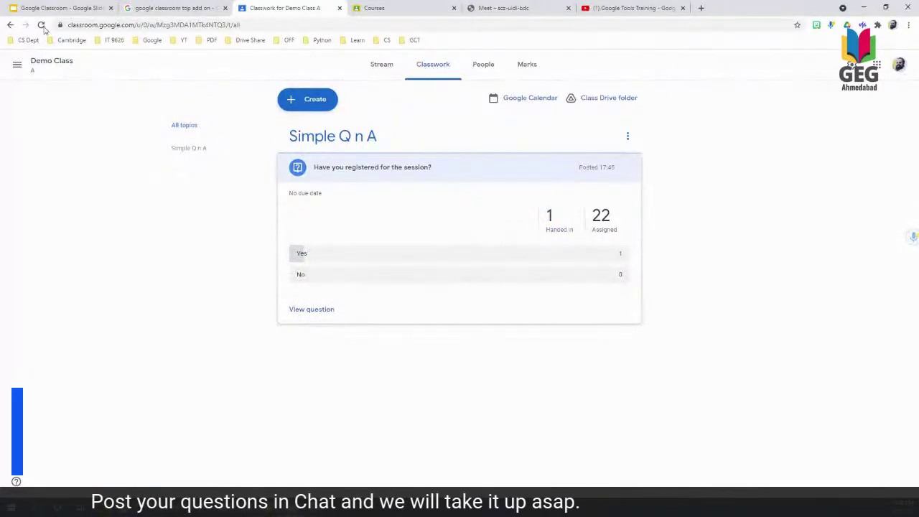
{"action": "left_click", "coordinate": [41, 25]}
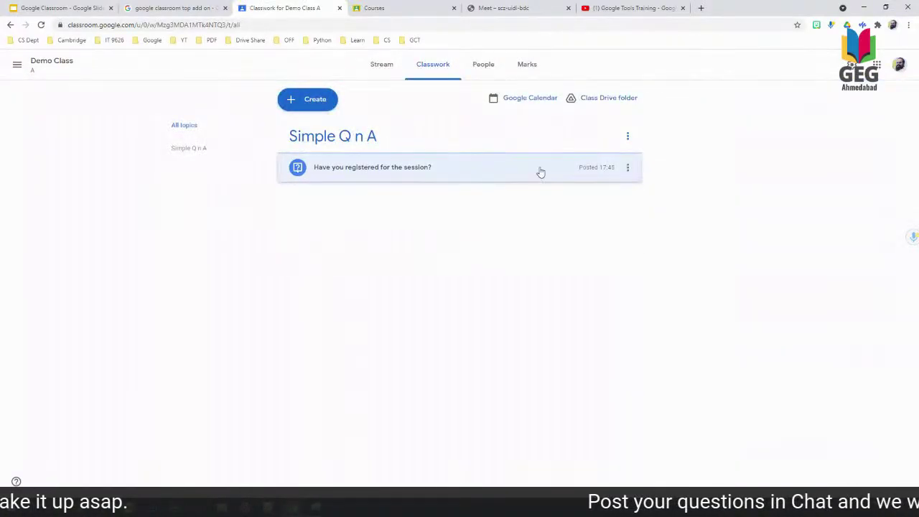
{"action": "left_click", "coordinate": [540, 173]}
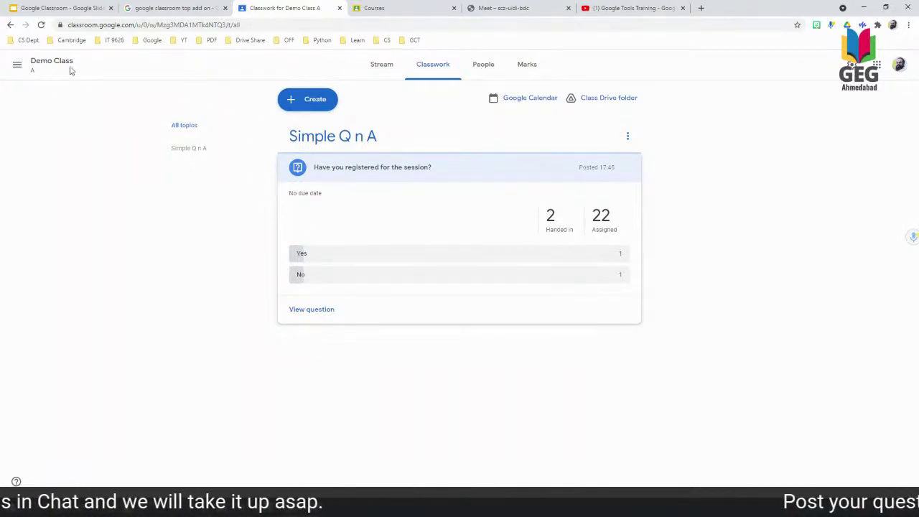
{"action": "left_click", "coordinate": [40, 25]}
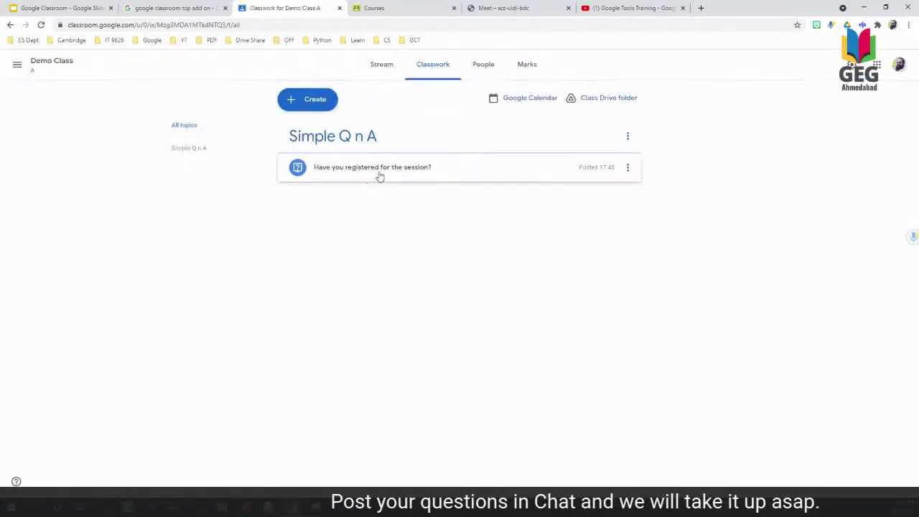
{"action": "left_click", "coordinate": [379, 172]}
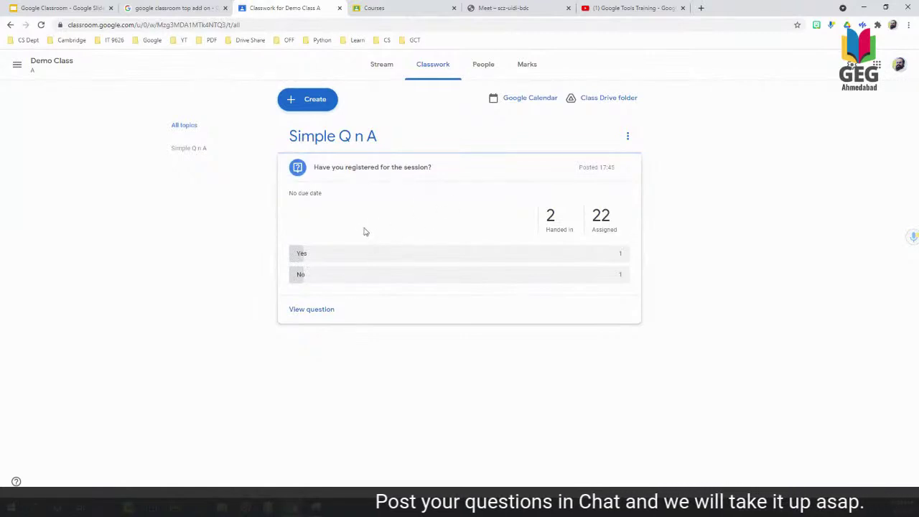
Open the registration question's edit form from its menu and save it.
{"action": "left_click", "coordinate": [627, 136]}
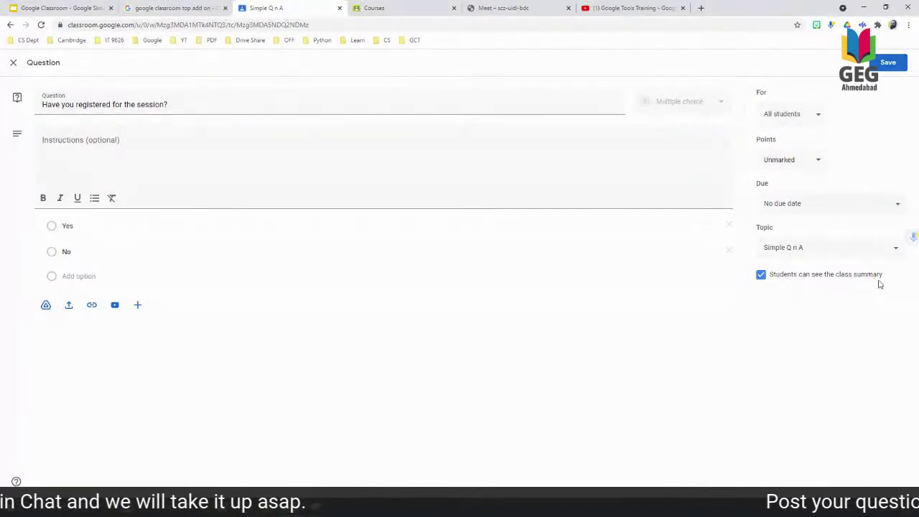
{"action": "left_click", "coordinate": [887, 63]}
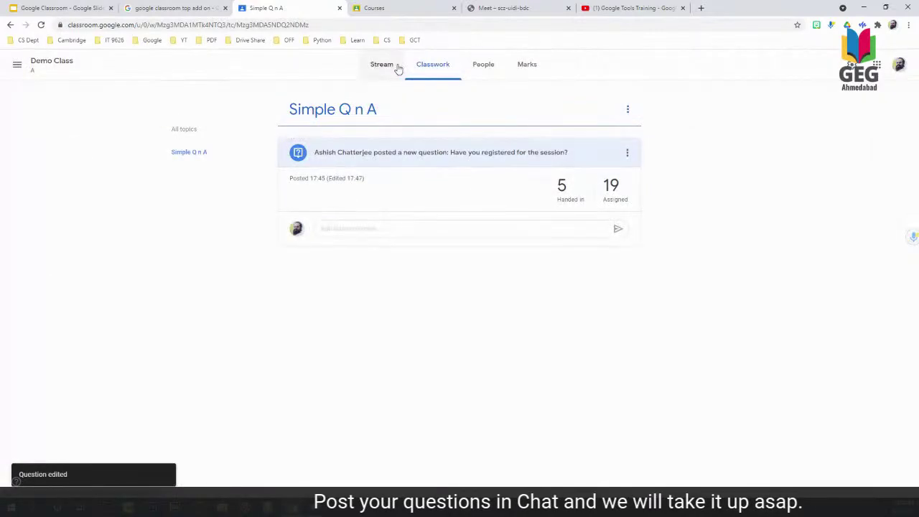
Go to the Demo Class stream and open its class settings.
{"action": "left_click", "coordinate": [399, 68]}
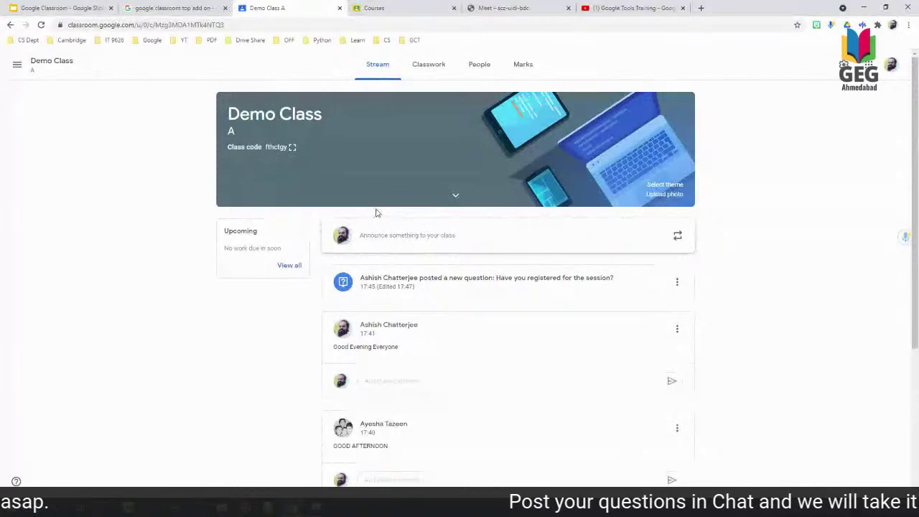
{"action": "left_click", "coordinate": [845, 65]}
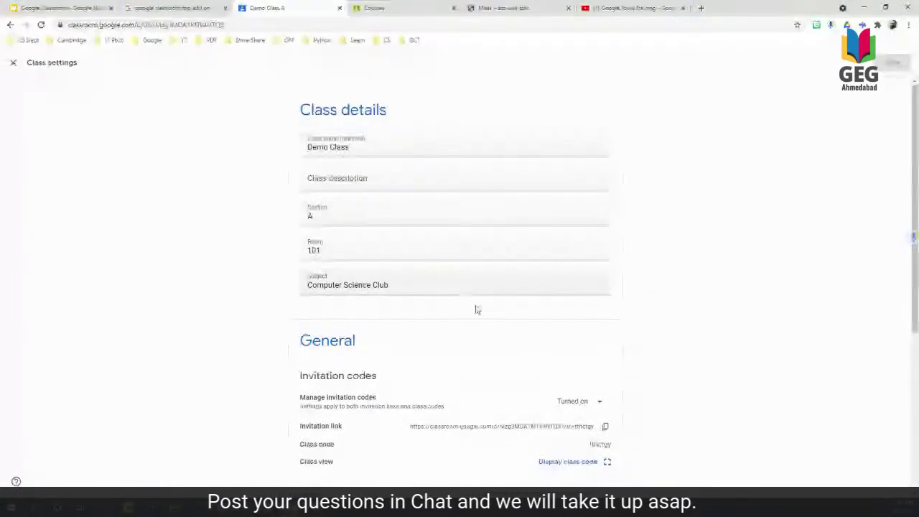
Scroll through class settings, check the Guardian Summaries slide, and return to settings.
{"action": "scroll", "coordinate": [582, 369], "scroll_direction": "down", "scroll_amount": 1}
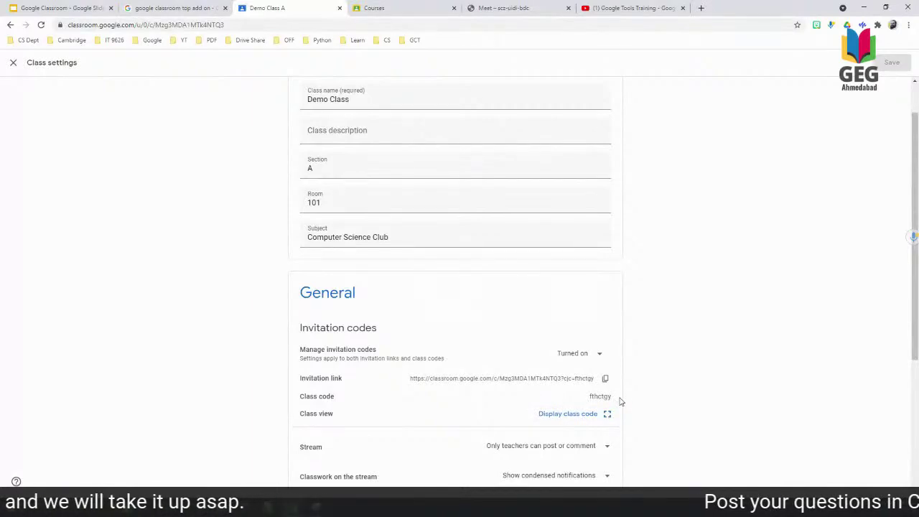
{"action": "scroll", "coordinate": [620, 402], "scroll_direction": "down", "scroll_amount": 1}
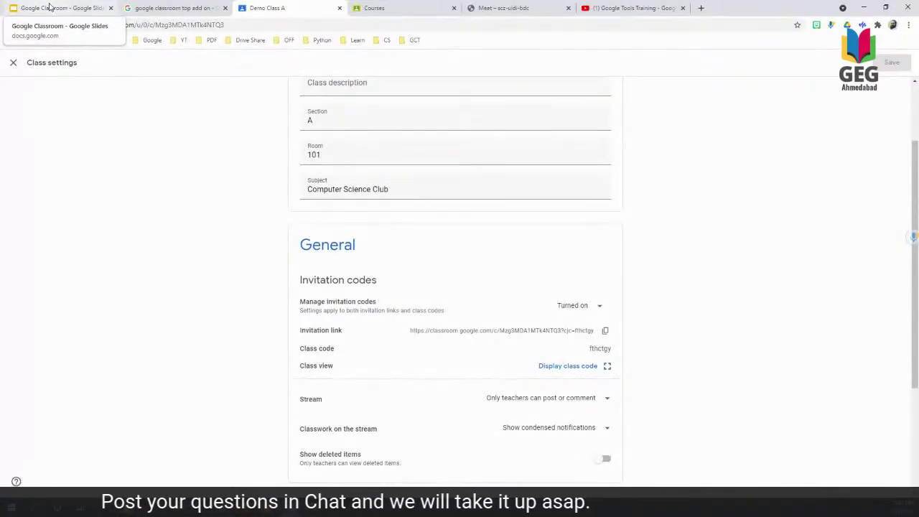
{"action": "left_click", "coordinate": [50, 7]}
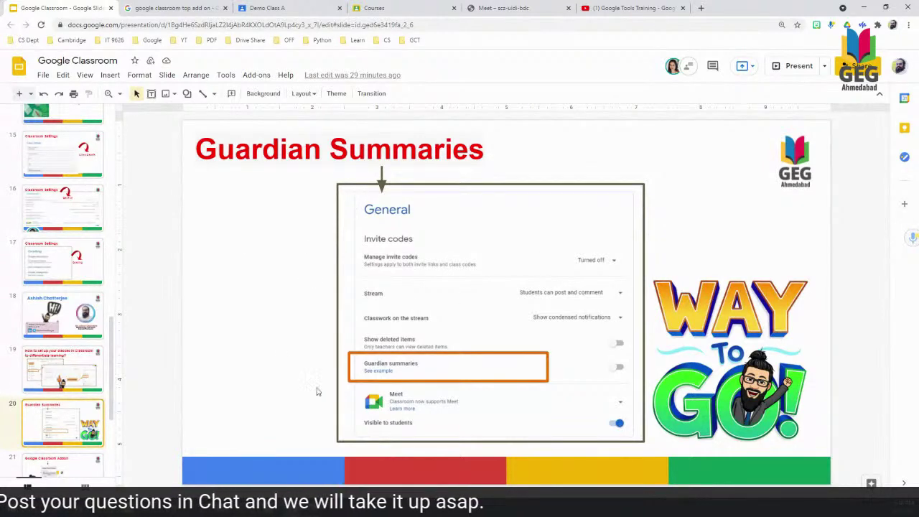
{"action": "left_click", "coordinate": [279, 7]}
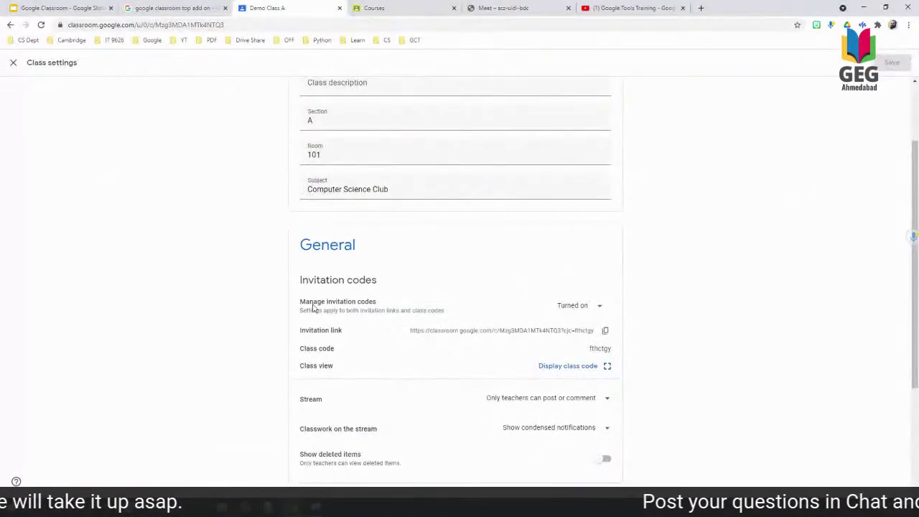
{"action": "scroll", "coordinate": [437, 375], "scroll_direction": "down", "scroll_amount": 1}
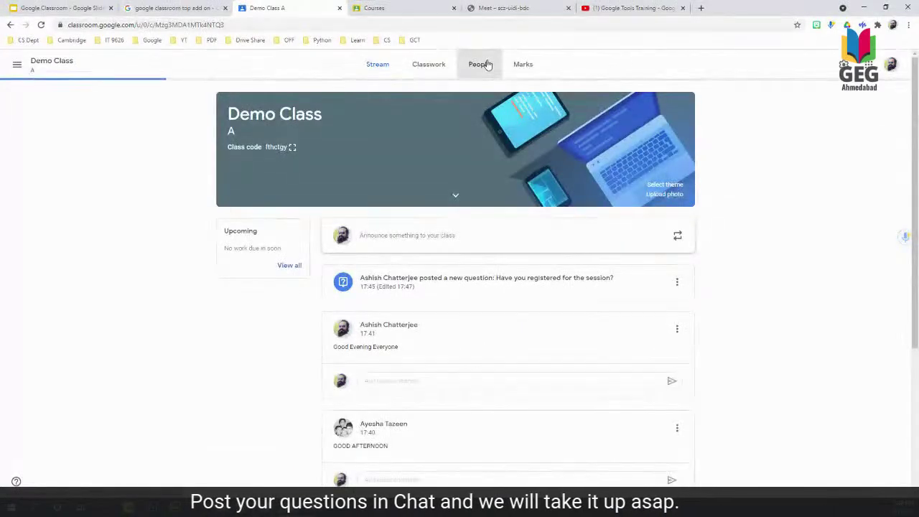
Open the Demo Class People page and scroll through its two teachers and 24 students.
{"action": "left_click", "coordinate": [482, 64]}
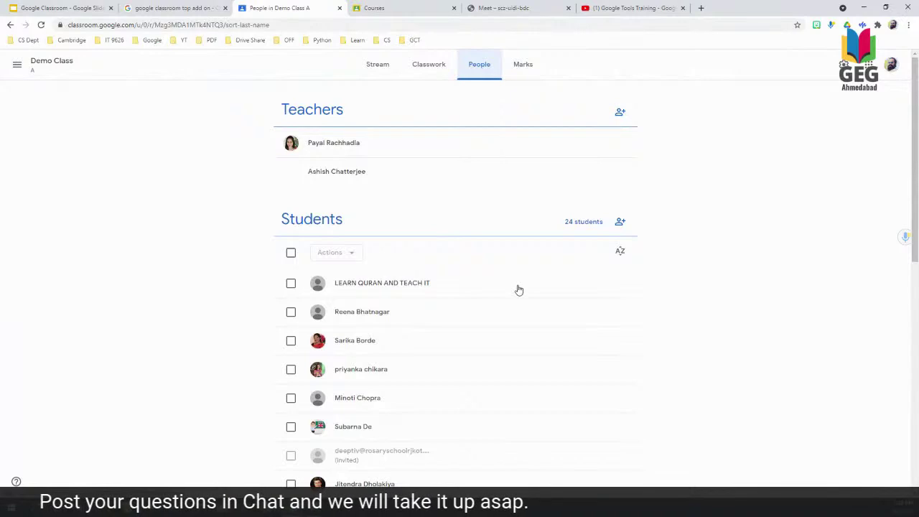
{"action": "scroll", "coordinate": [313, 328], "scroll_direction": "down", "scroll_amount": 2}
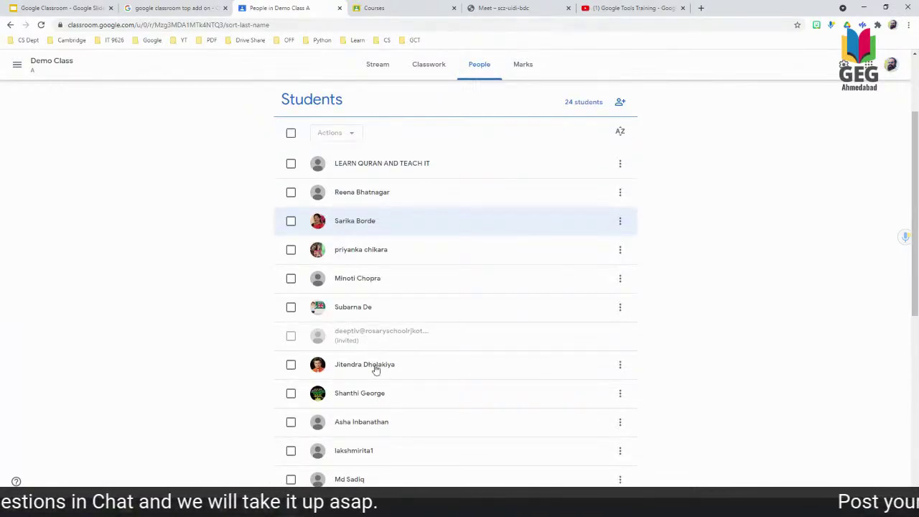
{"action": "scroll", "coordinate": [375, 368], "scroll_direction": "down", "scroll_amount": 5}
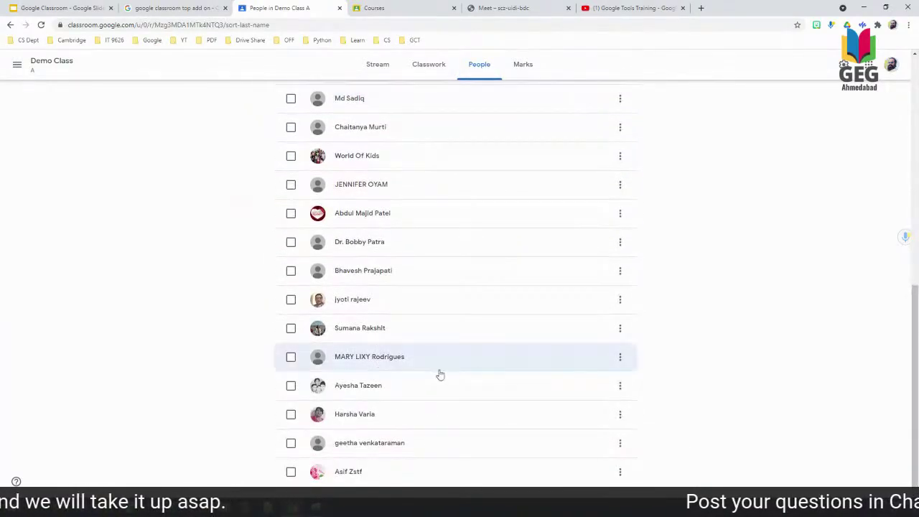
{"action": "scroll", "coordinate": [508, 373], "scroll_direction": "up", "scroll_amount": 7}
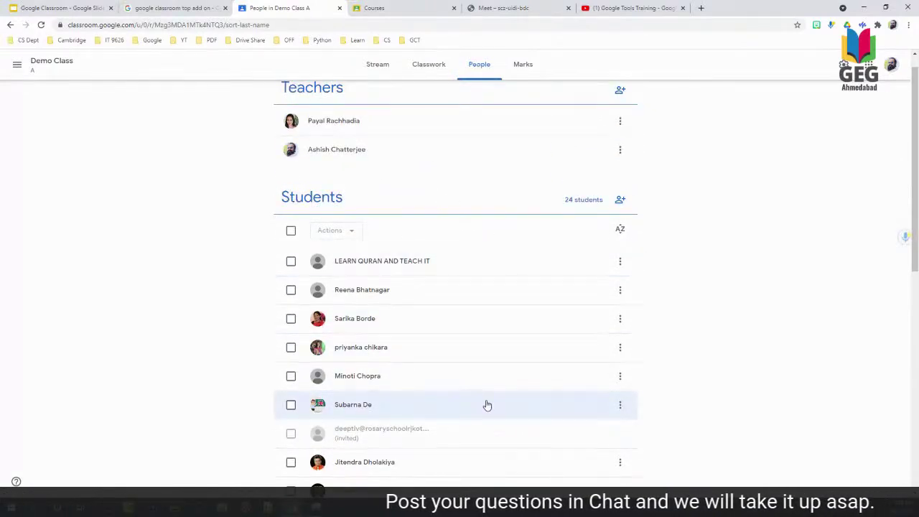
{"action": "scroll", "coordinate": [483, 416], "scroll_direction": "down", "scroll_amount": 3}
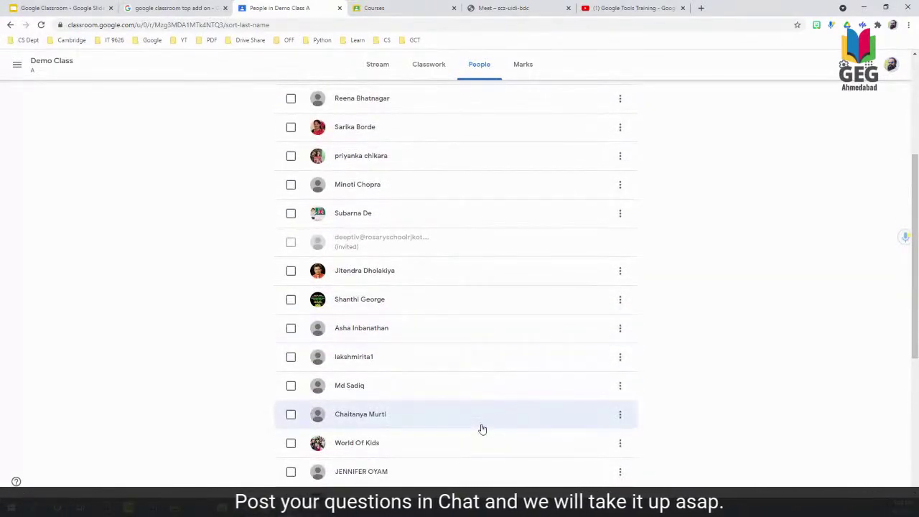
{"action": "scroll", "coordinate": [482, 429], "scroll_direction": "down", "scroll_amount": 2}
{"action": "scroll", "coordinate": [482, 429], "scroll_direction": "down", "scroll_amount": 2}
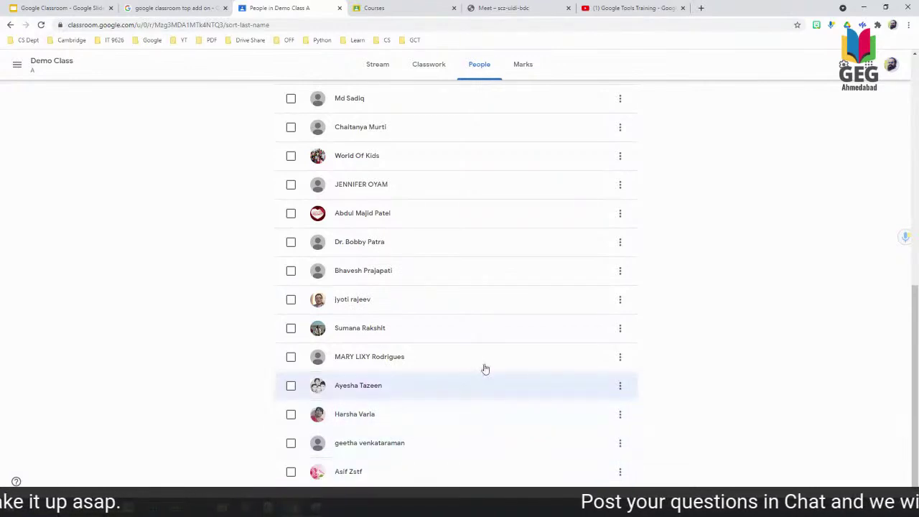
{"action": "scroll", "coordinate": [485, 369], "scroll_direction": "up", "scroll_amount": 7}
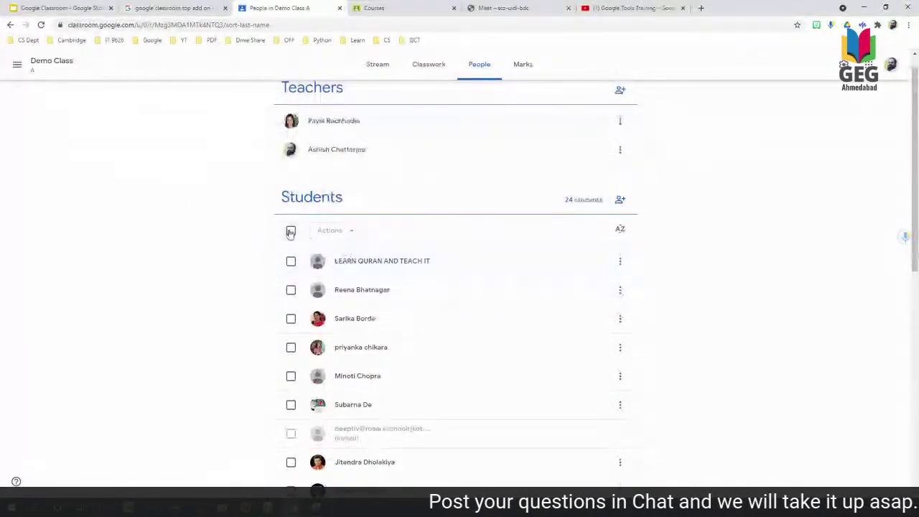
Select only the first student on the roster and mute them.
{"action": "left_click", "coordinate": [291, 231]}
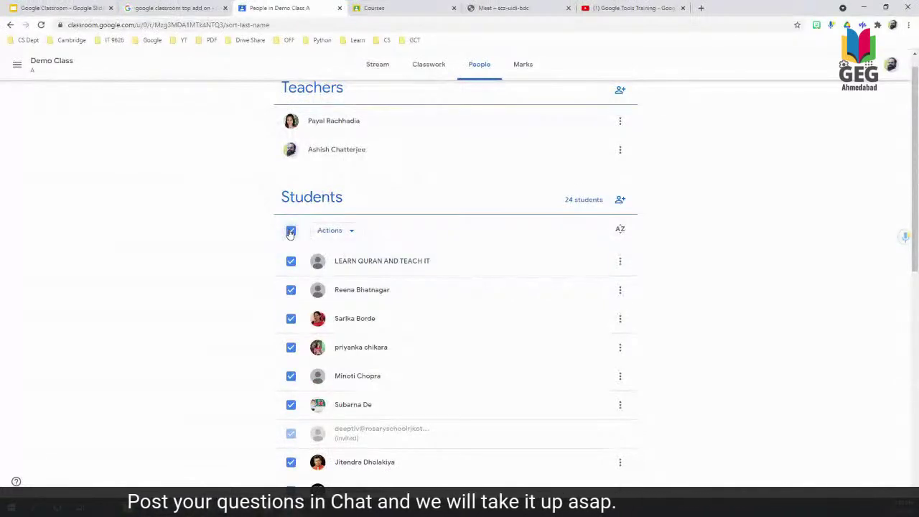
{"action": "left_click", "coordinate": [291, 231]}
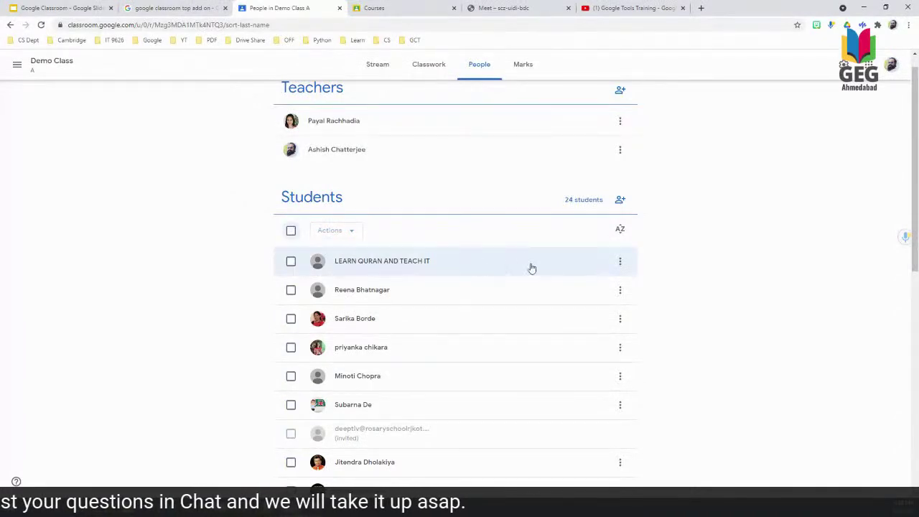
{"action": "left_click", "coordinate": [290, 262]}
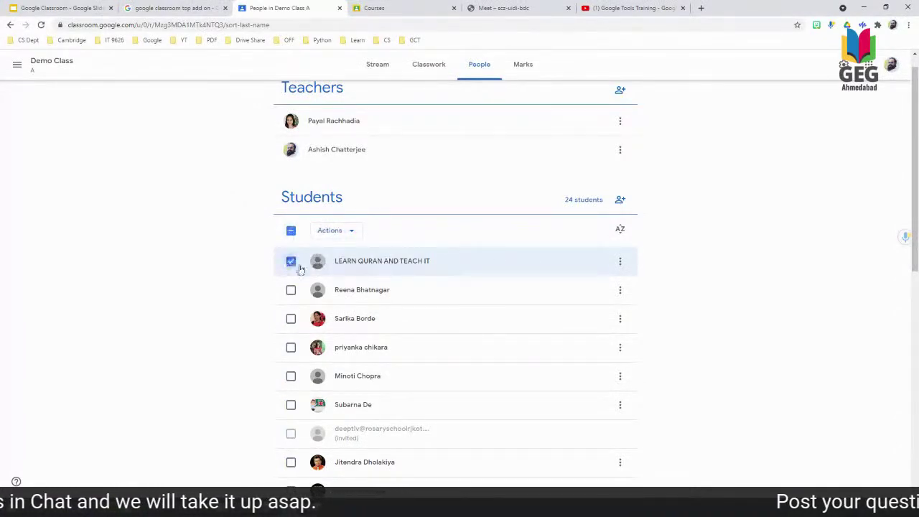
{"action": "left_click", "coordinate": [622, 263]}
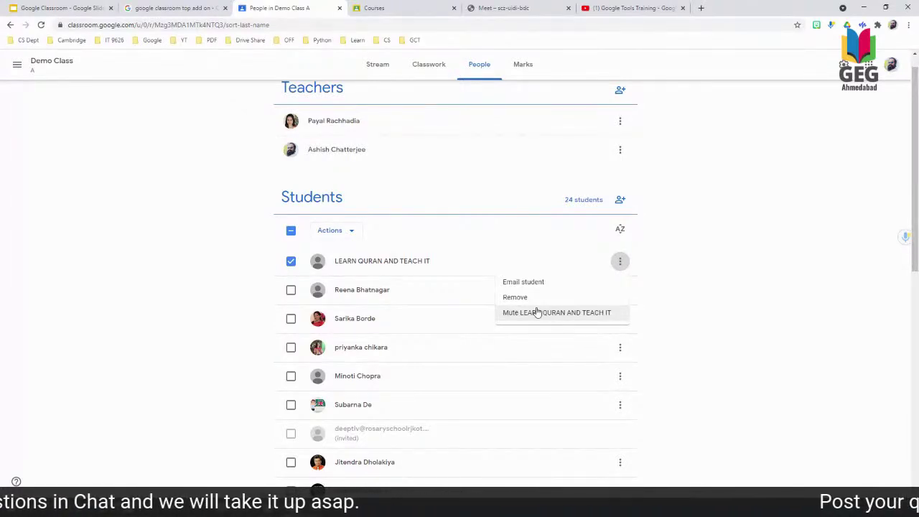
{"action": "left_click", "coordinate": [537, 312]}
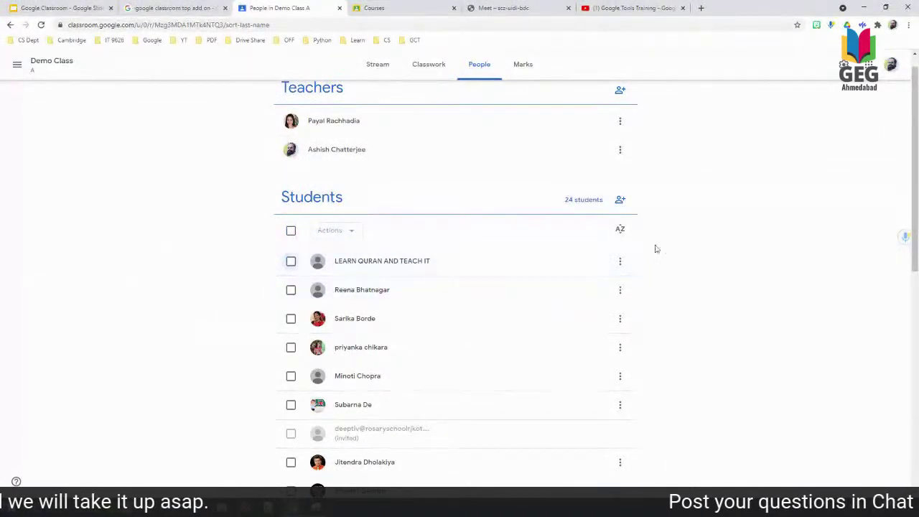
{"action": "left_click", "coordinate": [620, 263]}
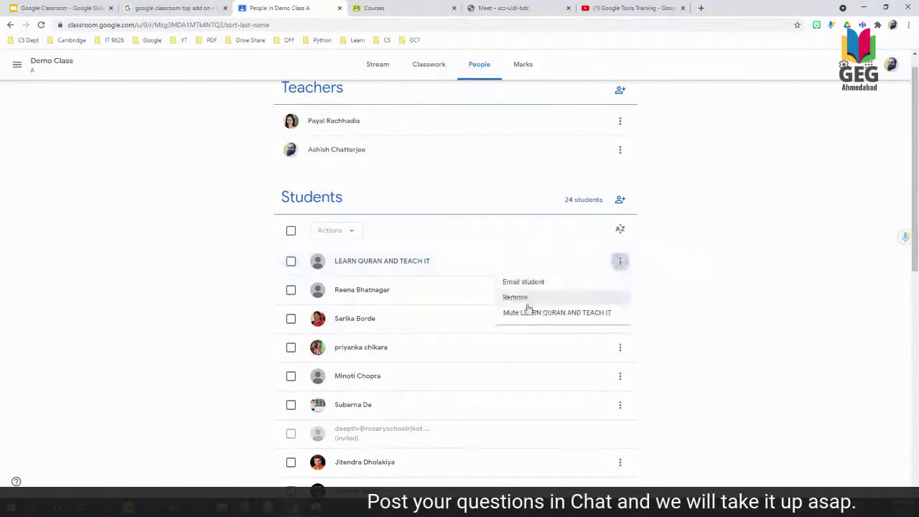
{"action": "left_click", "coordinate": [798, 268]}
Scroll the roster, return to the Demo Class stream, then switch to the Guardian Summaries slide.
{"action": "scroll", "coordinate": [550, 404], "scroll_direction": "down", "scroll_amount": 4}
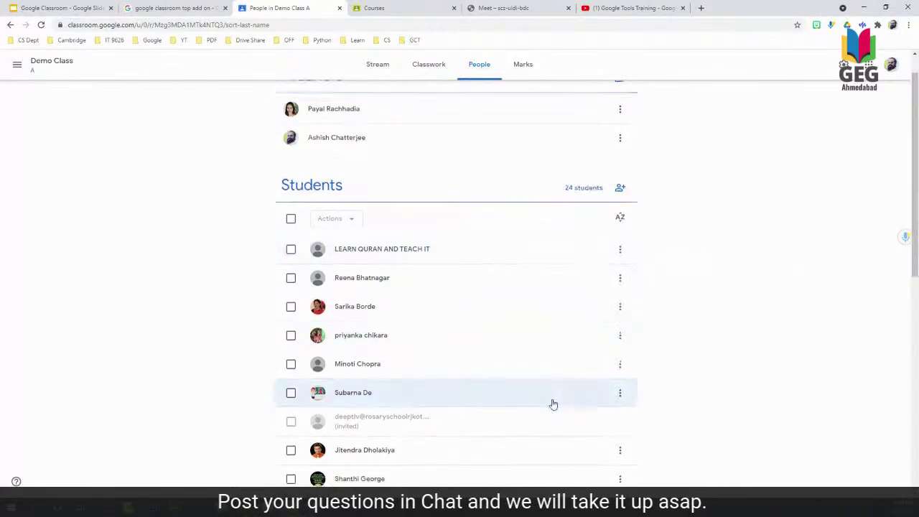
{"action": "scroll", "coordinate": [603, 401], "scroll_direction": "down", "scroll_amount": 2}
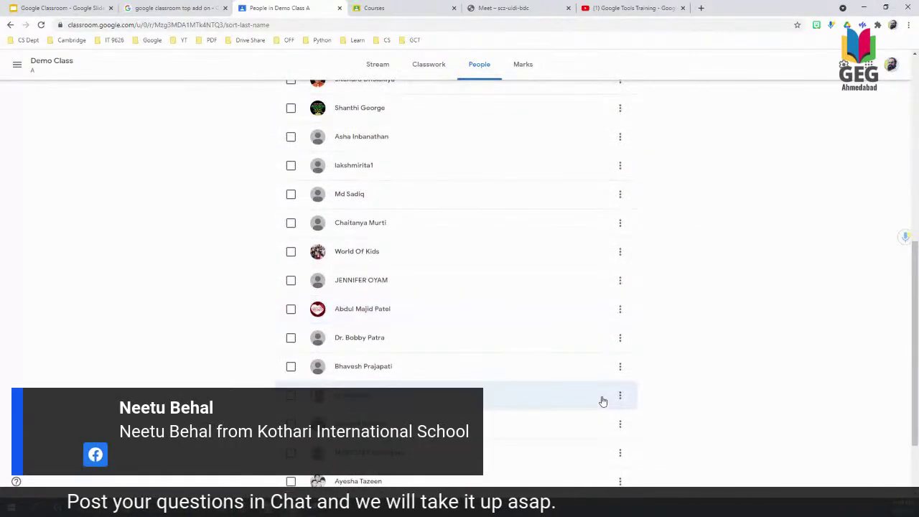
{"action": "scroll", "coordinate": [603, 401], "scroll_direction": "down", "scroll_amount": 1}
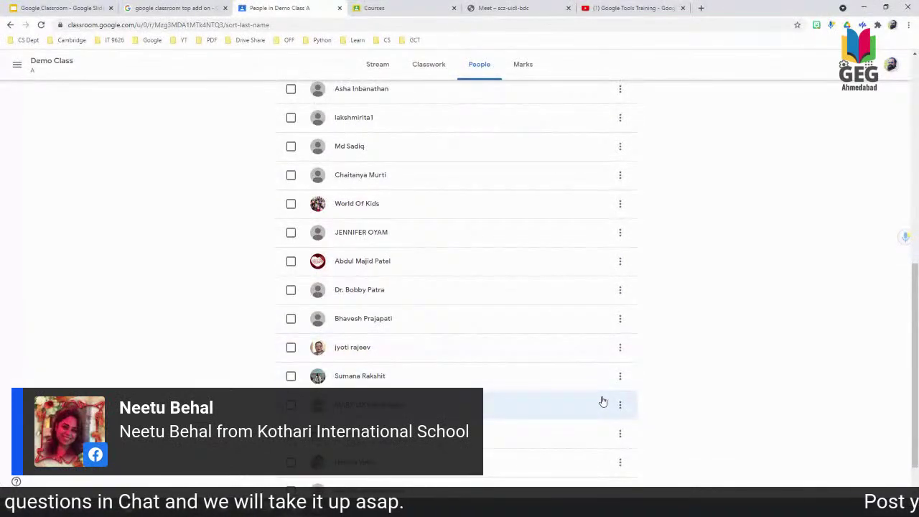
{"action": "scroll", "coordinate": [602, 401], "scroll_direction": "up", "scroll_amount": 6}
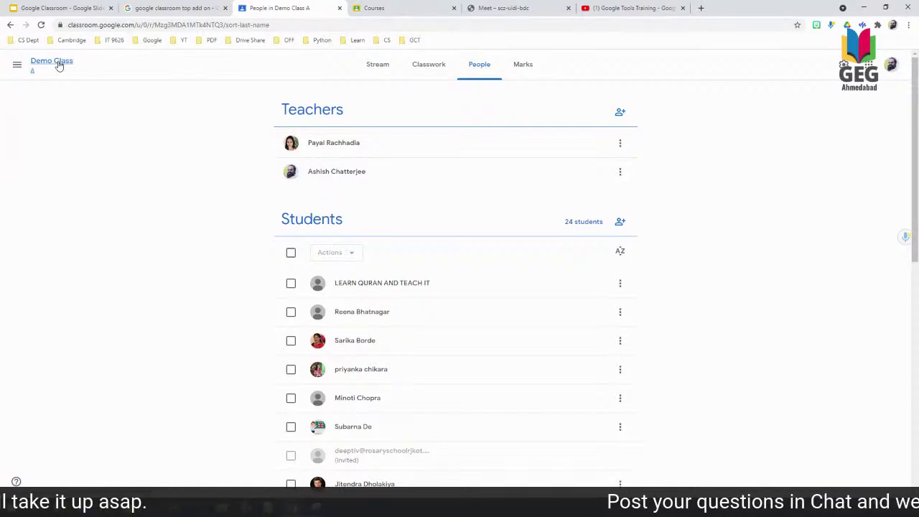
{"action": "left_click", "coordinate": [60, 65]}
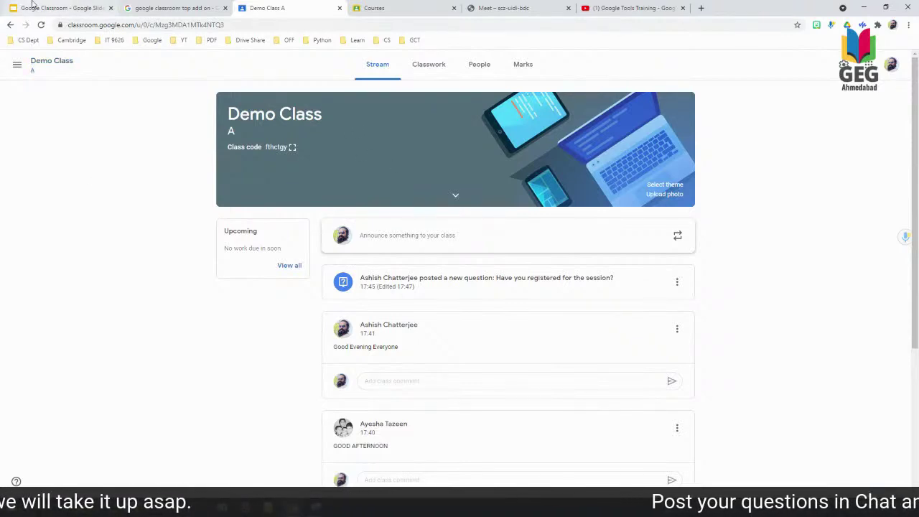
{"action": "left_click", "coordinate": [32, 7]}
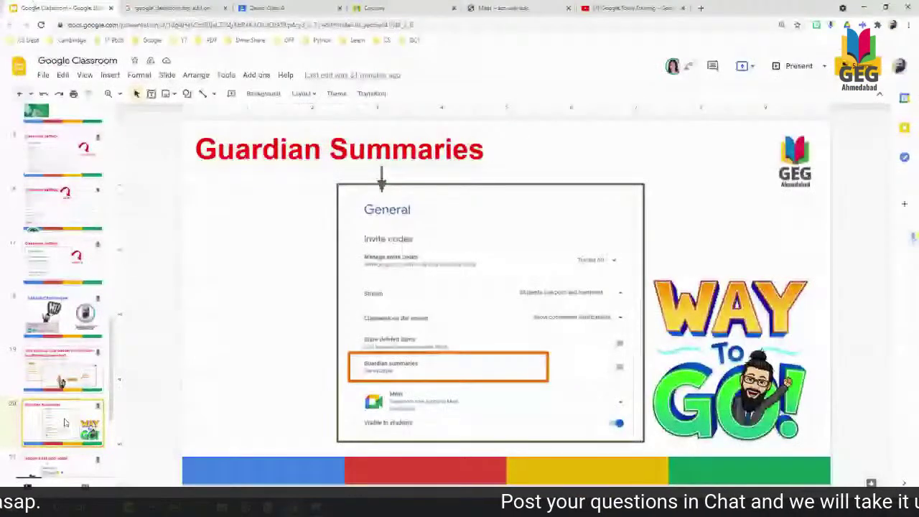
Show the Google Classroom Addon slide (slide 21), then switch to the ended Meet session.
{"action": "scroll", "coordinate": [71, 403], "scroll_direction": "down", "scroll_amount": 2}
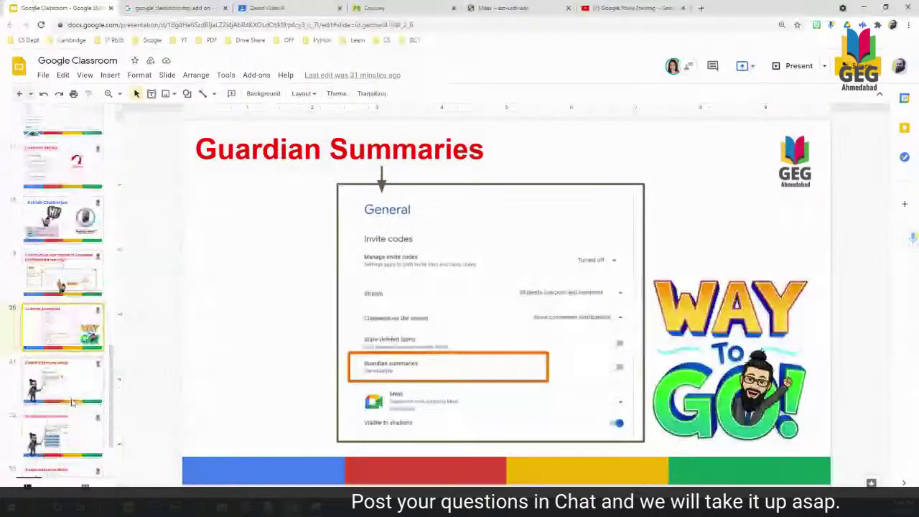
{"action": "left_click", "coordinate": [71, 402]}
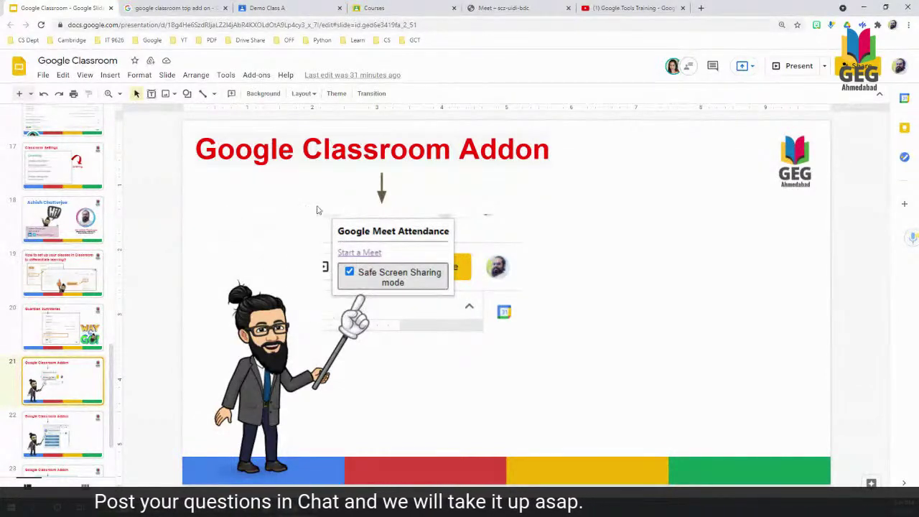
{"action": "left_click", "coordinate": [511, 7]}
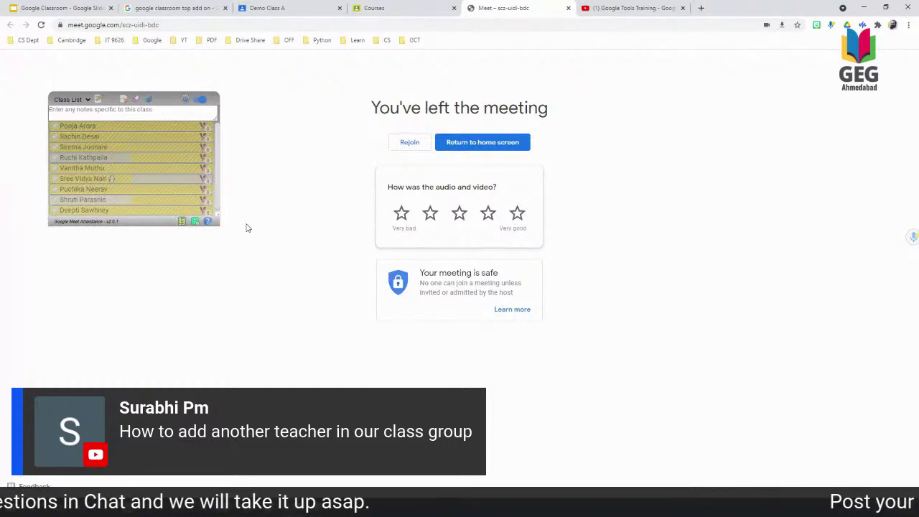
Open Demo Class's People roster and bring up the Invite teachers dialog.
{"action": "left_click", "coordinate": [397, 8]}
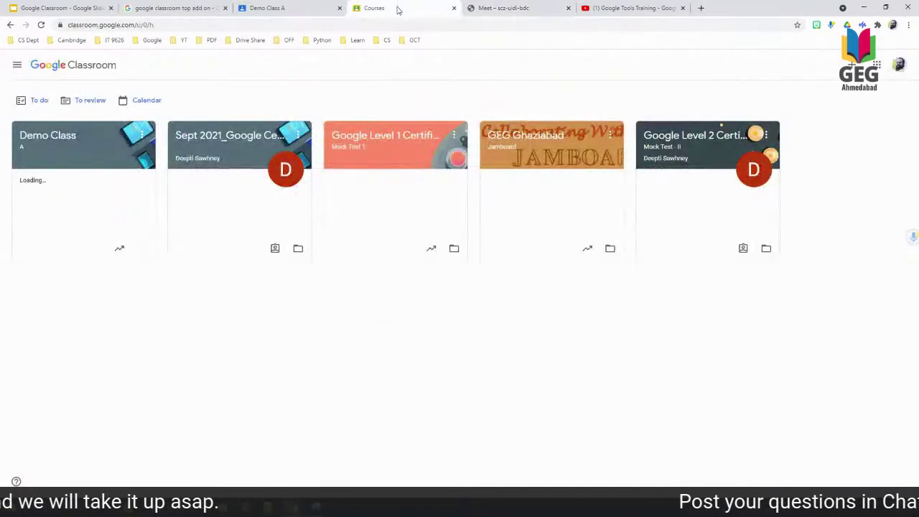
{"action": "left_click", "coordinate": [72, 141]}
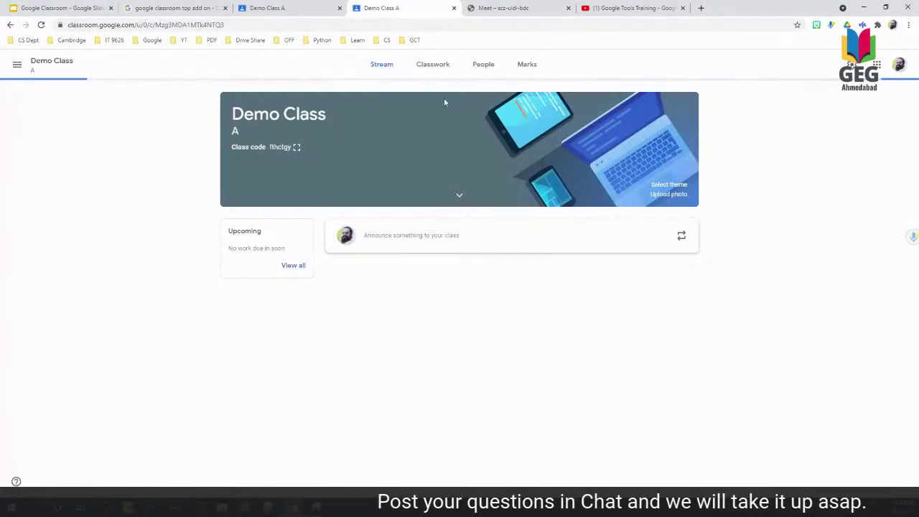
{"action": "left_click", "coordinate": [479, 66]}
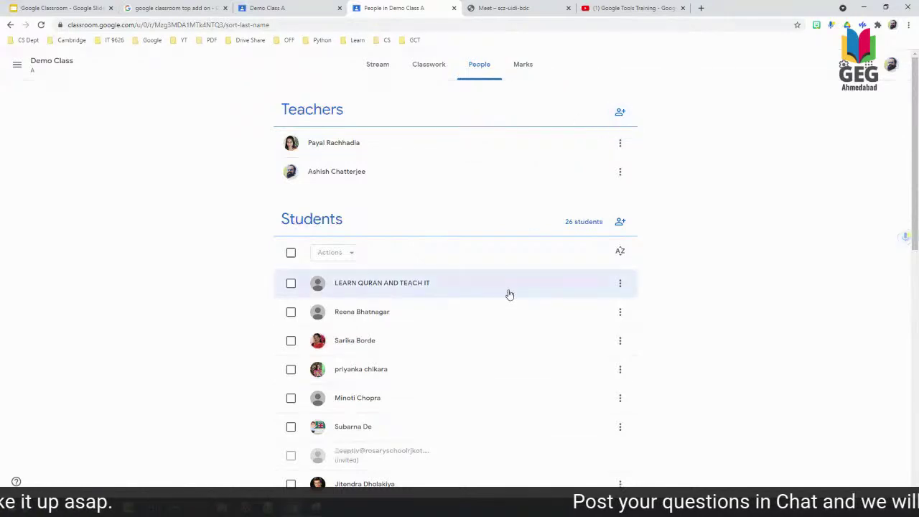
{"action": "left_click", "coordinate": [620, 114]}
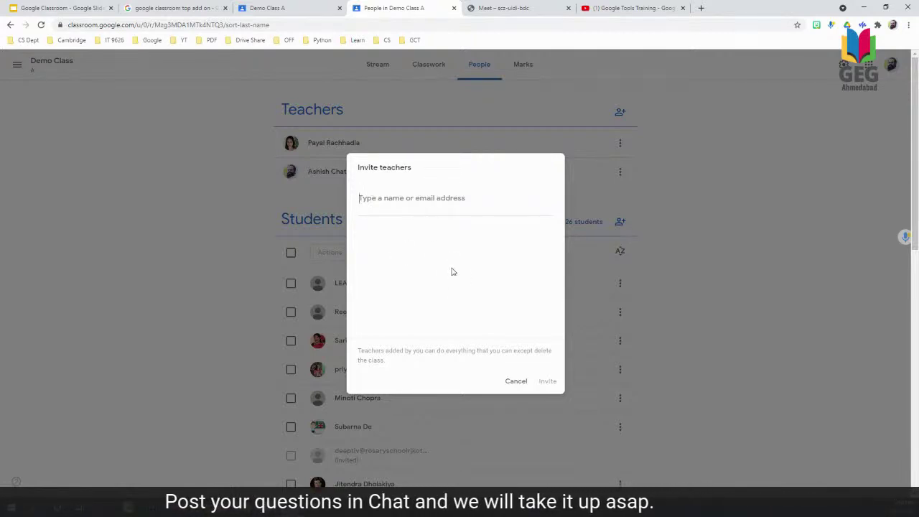
Cancel the teacher invitation and switch back to the Google Classroom slide deck.
{"action": "left_click", "coordinate": [514, 381]}
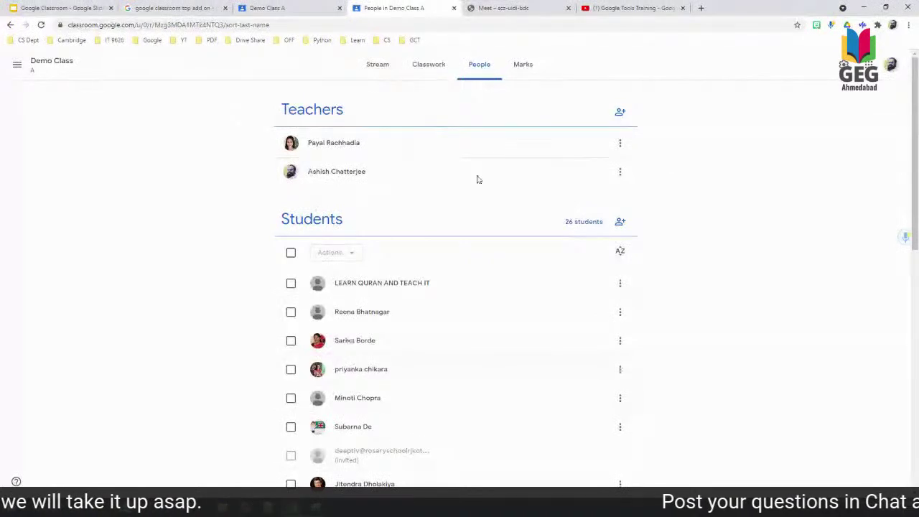
{"action": "left_click", "coordinate": [520, 7]}
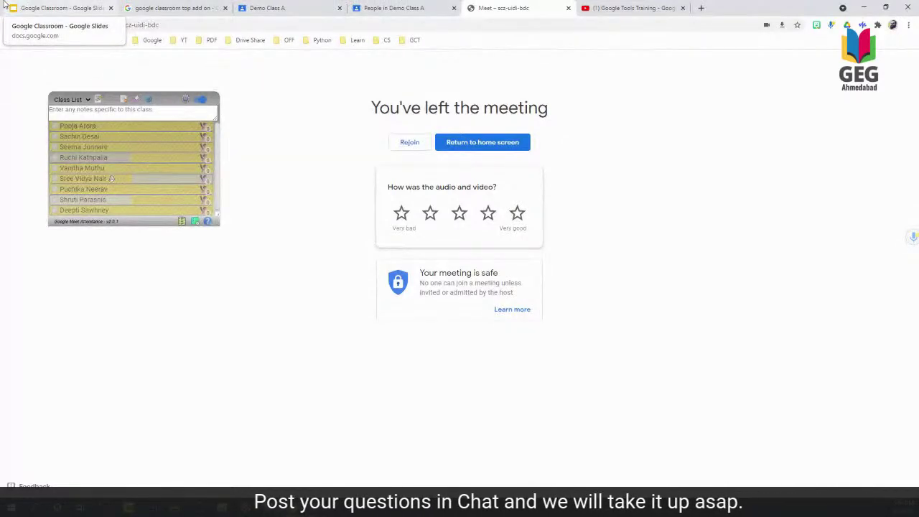
{"action": "left_click", "coordinate": [55, 7]}
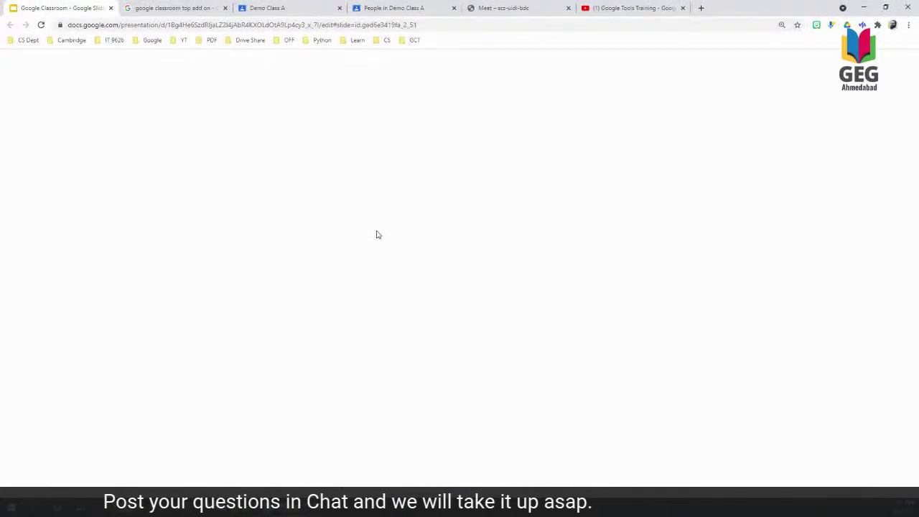
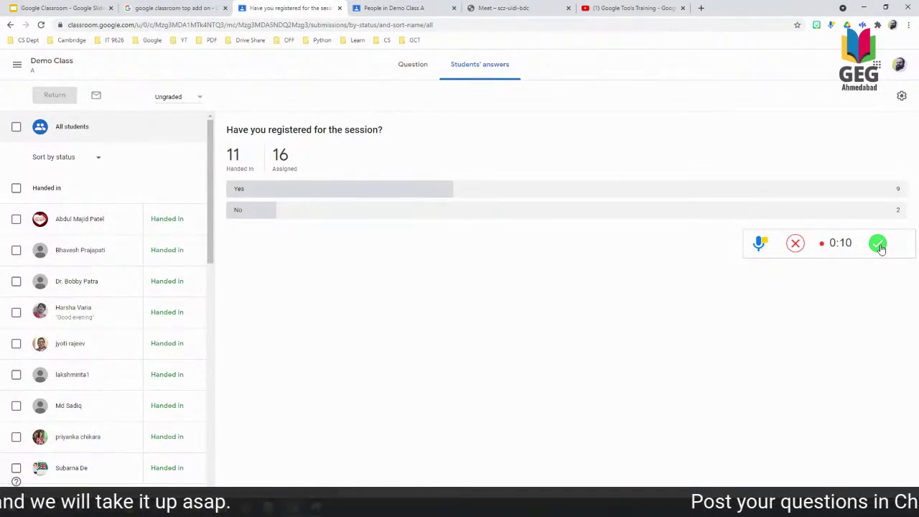
Finish the 10-second voice note, play it back, and copy its talkandcomment link.
{"action": "left_click", "coordinate": [879, 245]}
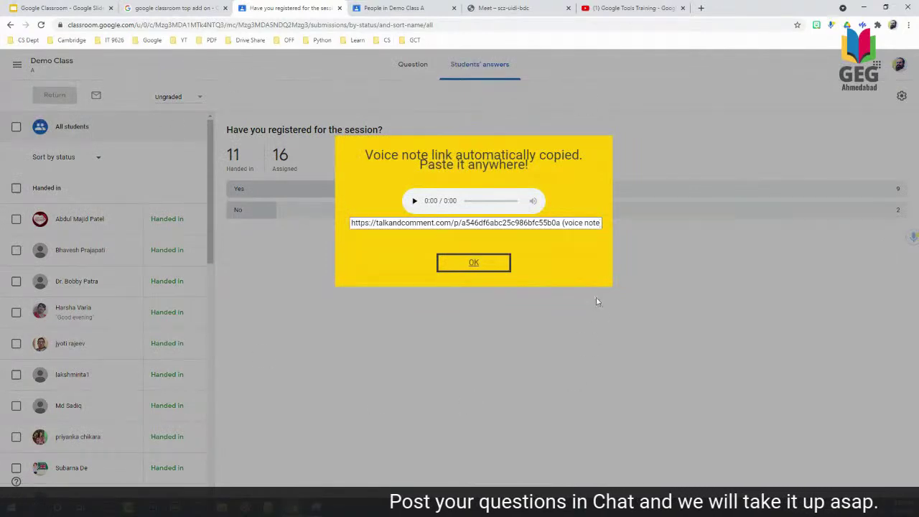
{"action": "left_click", "coordinate": [414, 201]}
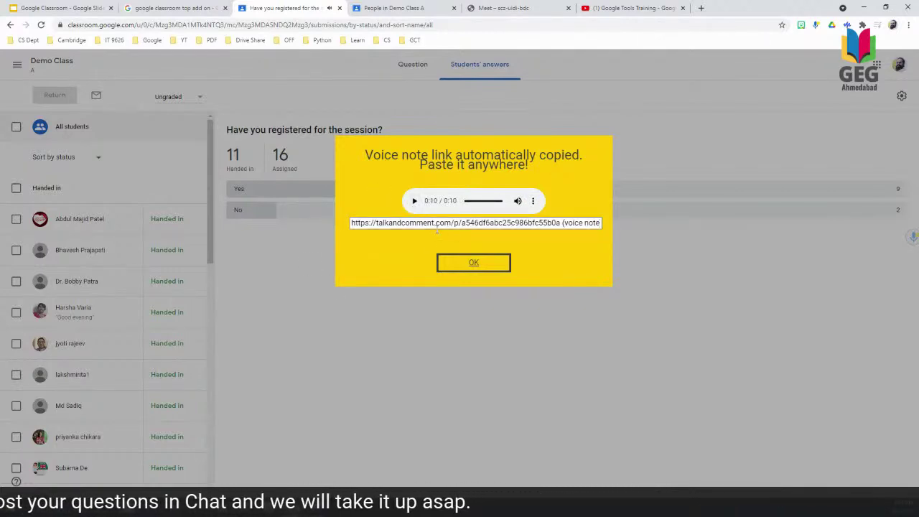
{"action": "left_click", "coordinate": [436, 228]}
{"action": "right_click", "coordinate": [425, 219]}
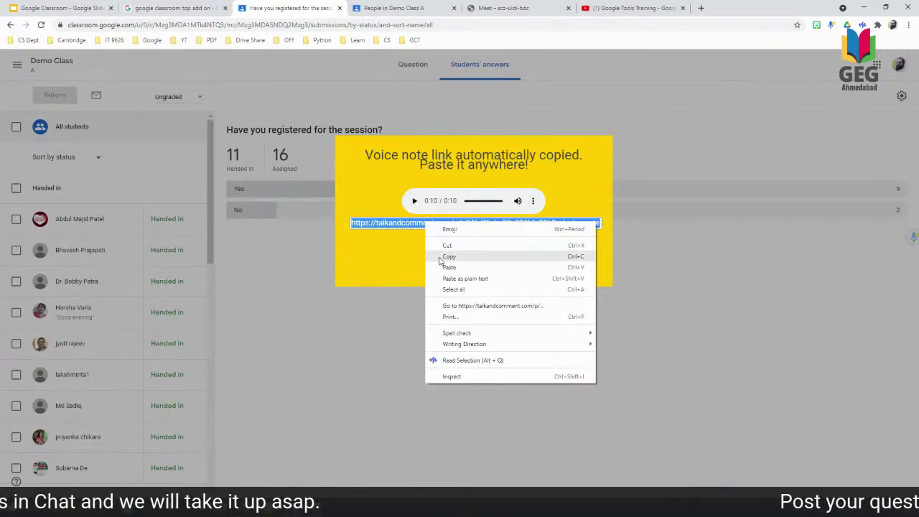
{"action": "left_click", "coordinate": [438, 254]}
{"action": "left_click", "coordinate": [473, 263]}
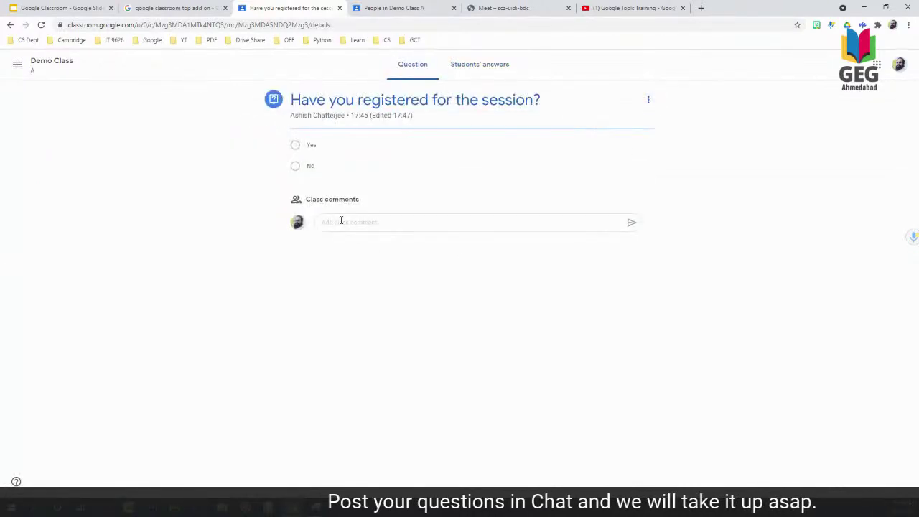
Paste the voice note link into a class comment, post it, and reload to show the player.
{"action": "left_click", "coordinate": [341, 221]}
{"action": "key", "text": "ctrl+v"}
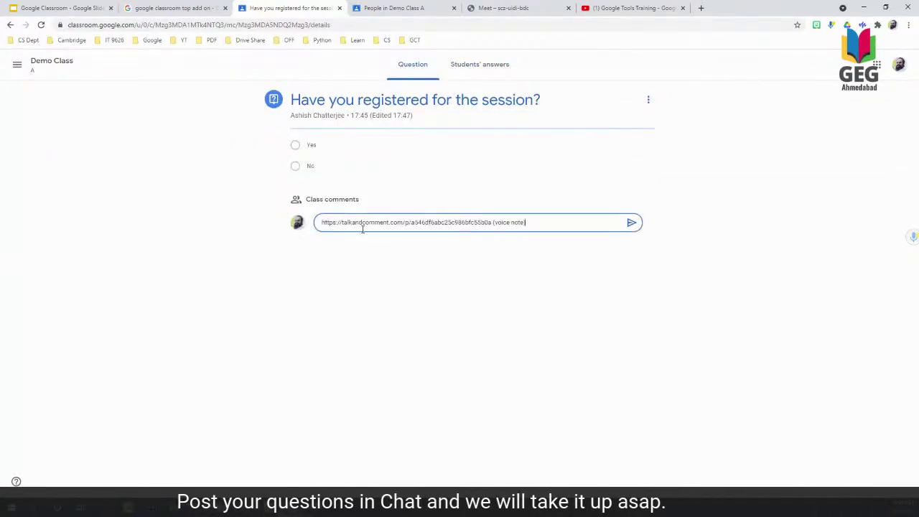
{"action": "left_click", "coordinate": [630, 222]}
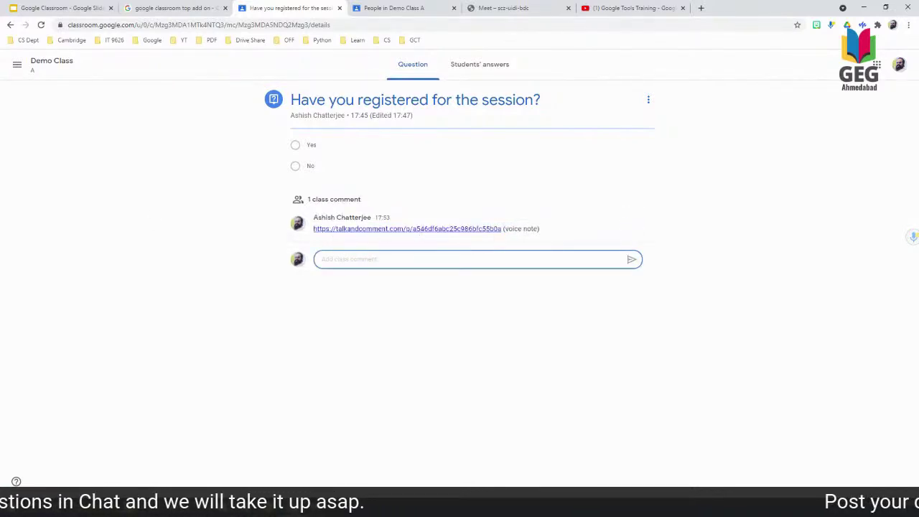
{"action": "left_click", "coordinate": [41, 25]}
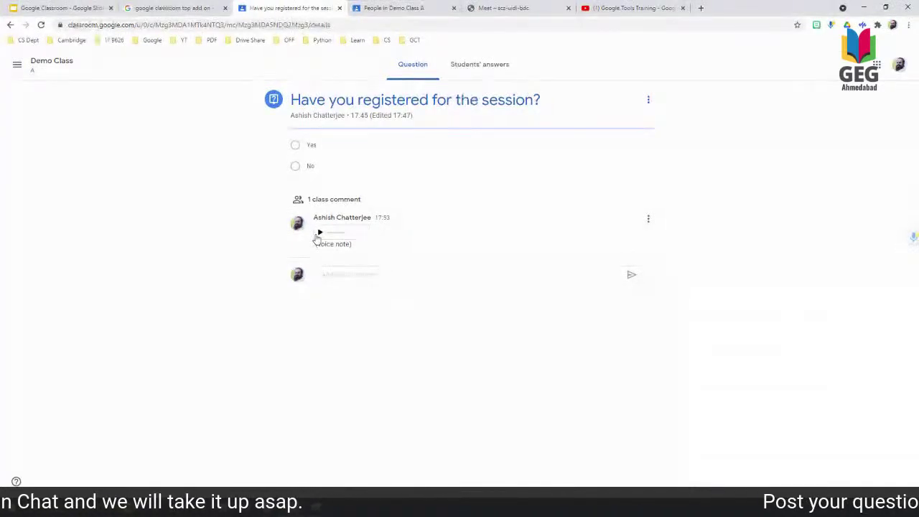
Advance the slide deck to the Breakout Rooms add-on slide, then bring up the Meet tab.
{"action": "left_click", "coordinate": [57, 6]}
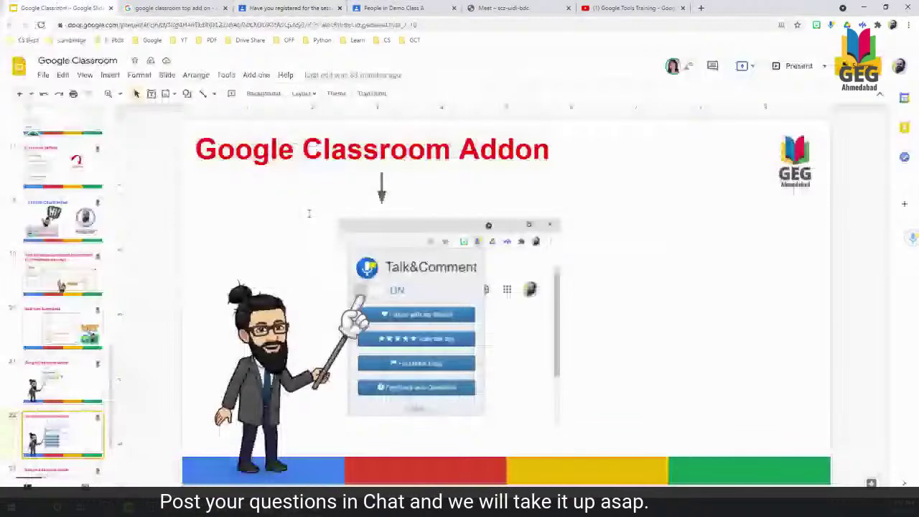
{"action": "key", "text": "Down"}
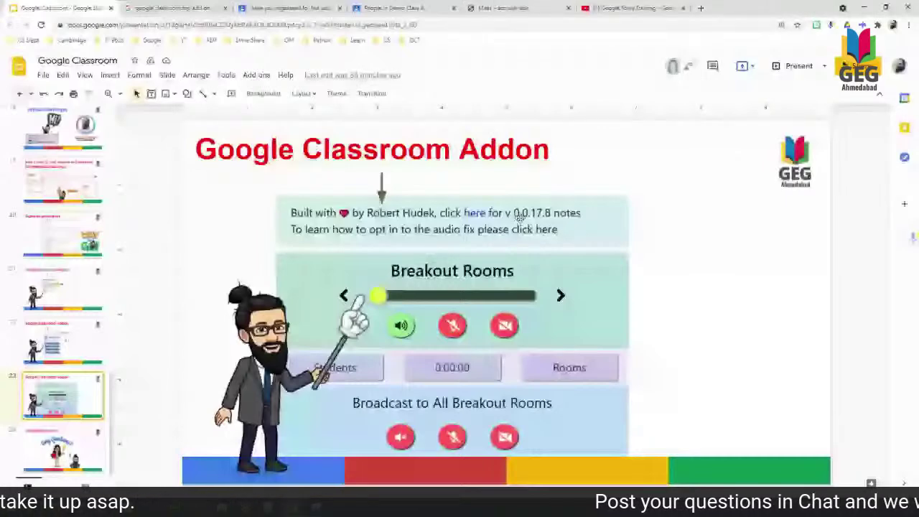
{"action": "key", "text": "ctrl+5"}
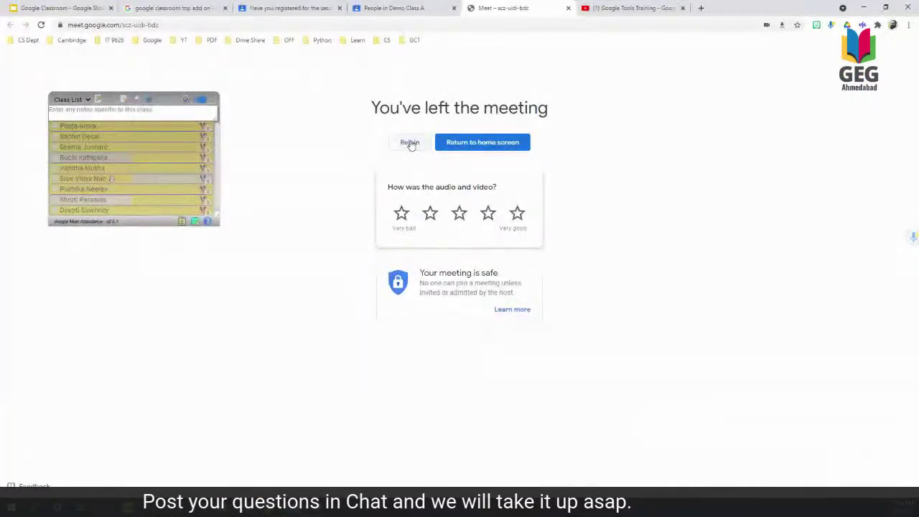
Rejoin the meeting with the camera and microphone turned off.
{"action": "left_click", "coordinate": [409, 142]}
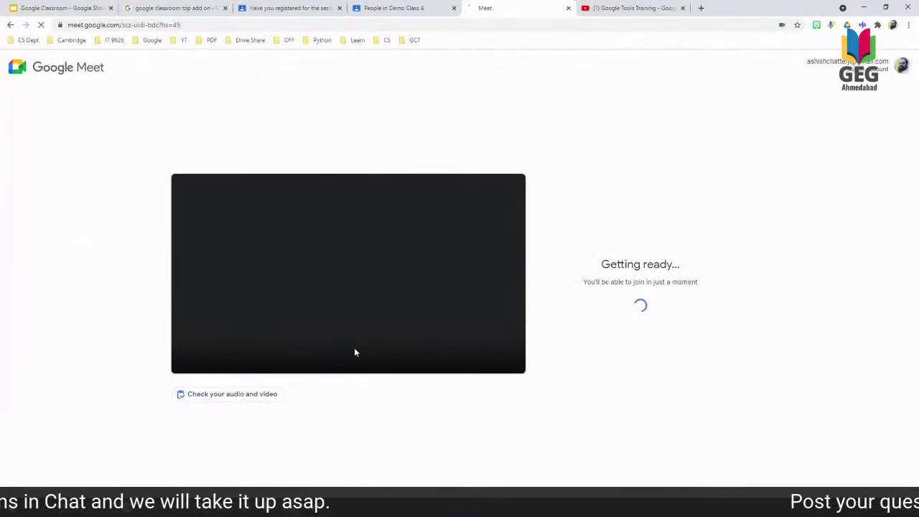
{"action": "left_click", "coordinate": [365, 351]}
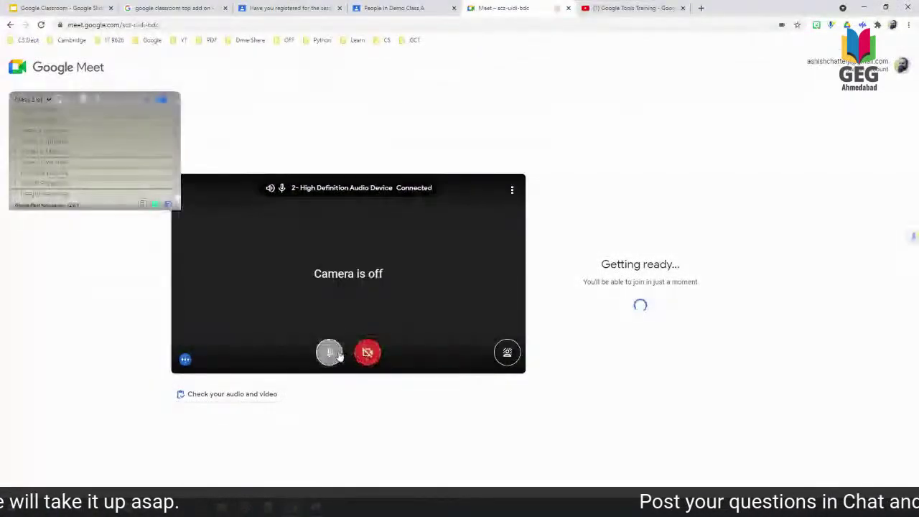
{"action": "left_click", "coordinate": [329, 351]}
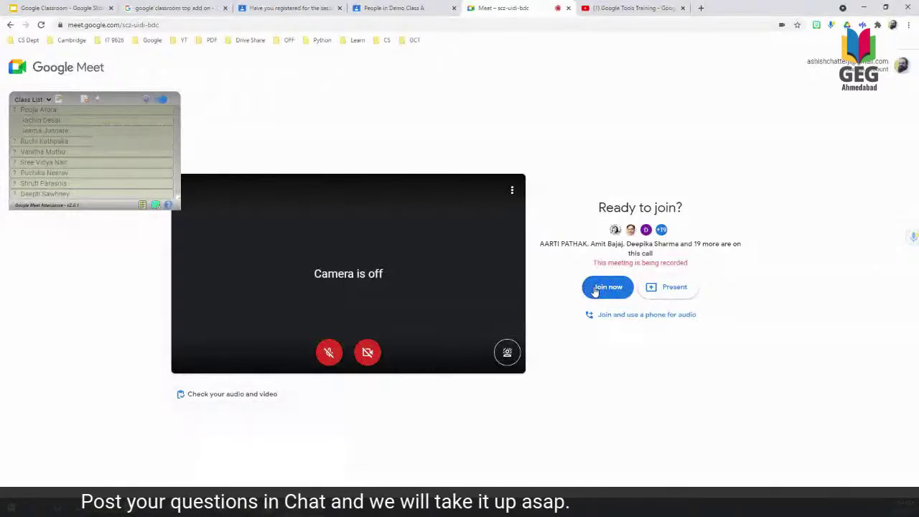
Join the Meet call, mute the incoming audio, and return to the Classroom question page.
{"action": "left_click", "coordinate": [414, 5]}
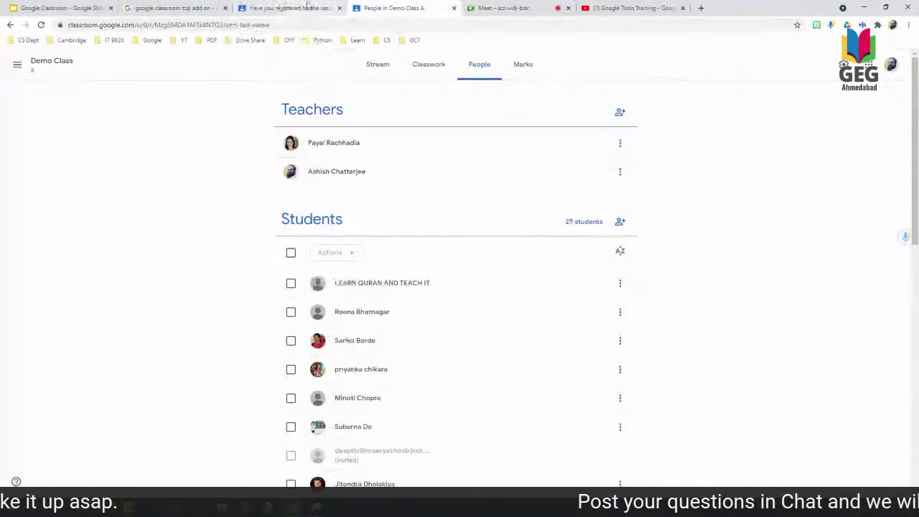
{"action": "left_click", "coordinate": [307, 4]}
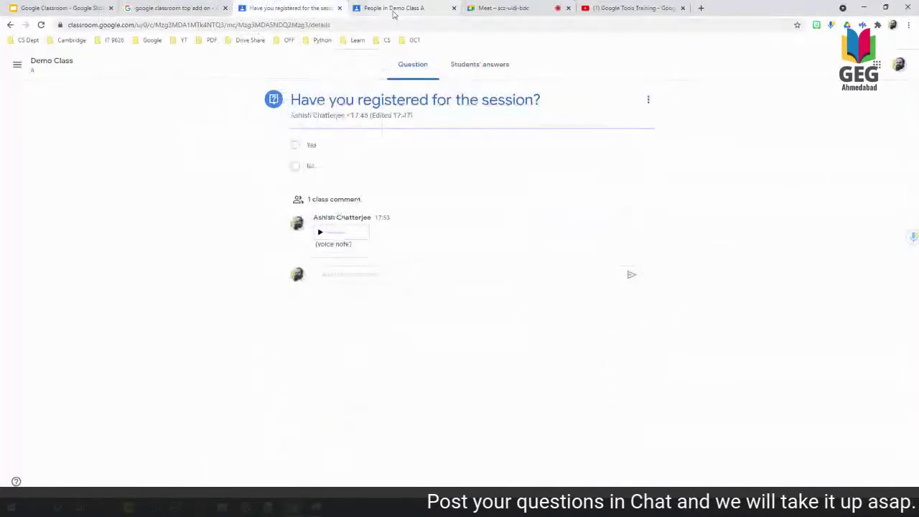
{"action": "left_click", "coordinate": [502, 8]}
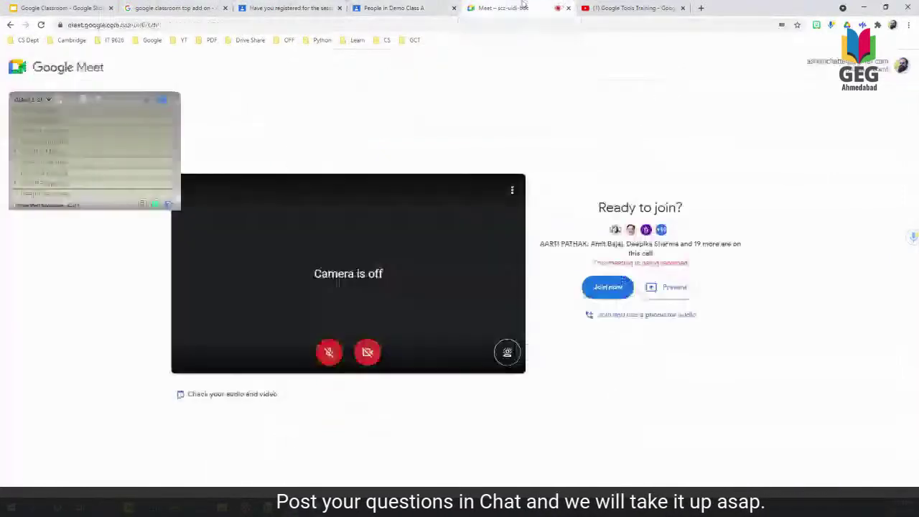
{"action": "left_click", "coordinate": [607, 286]}
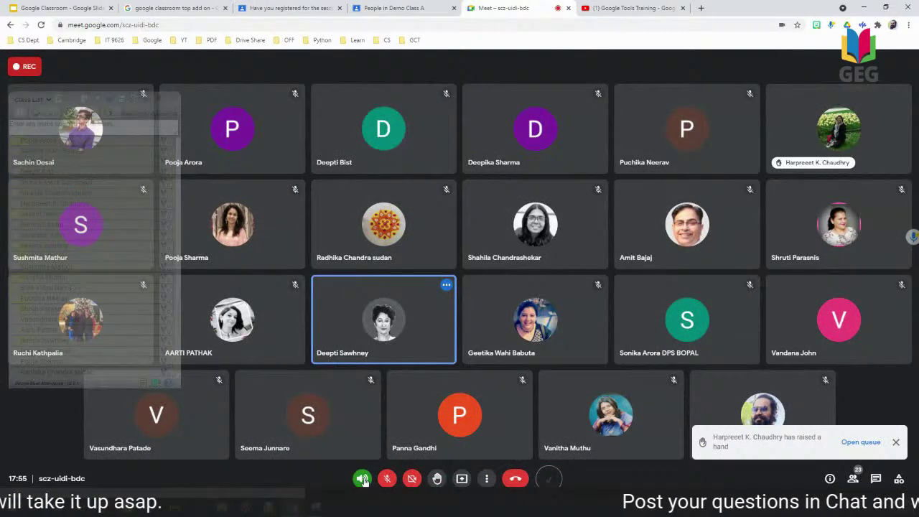
{"action": "left_click", "coordinate": [363, 479]}
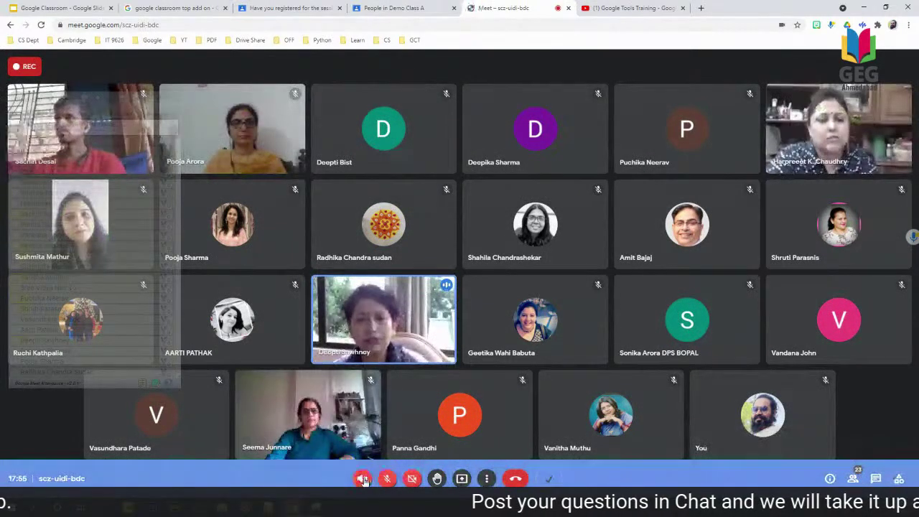
{"action": "left_click", "coordinate": [291, 8]}
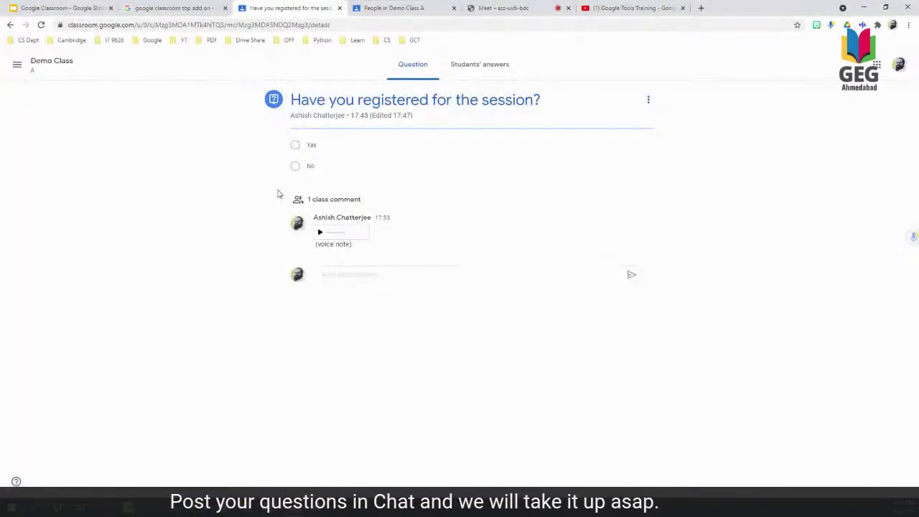
Close the Meet tab and return to the Breakout Rooms add-on slide.
{"action": "left_click", "coordinate": [568, 8]}
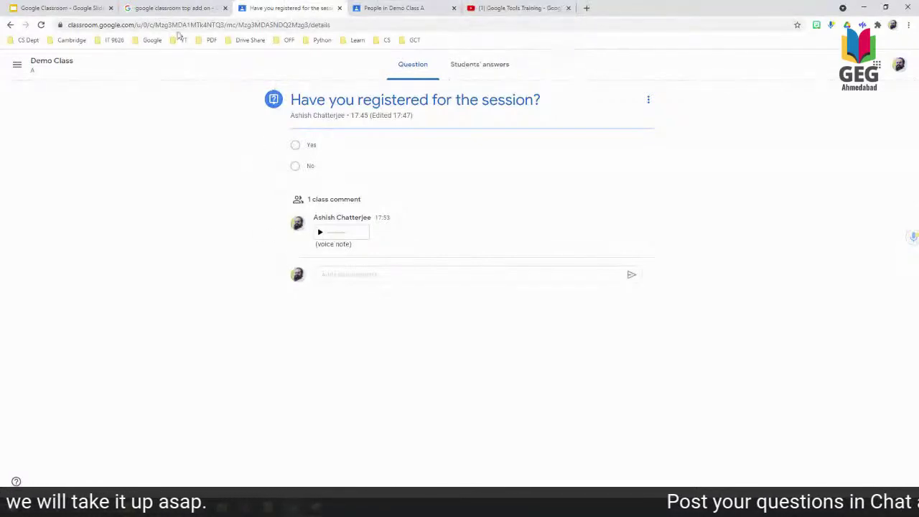
{"action": "left_click", "coordinate": [83, 6]}
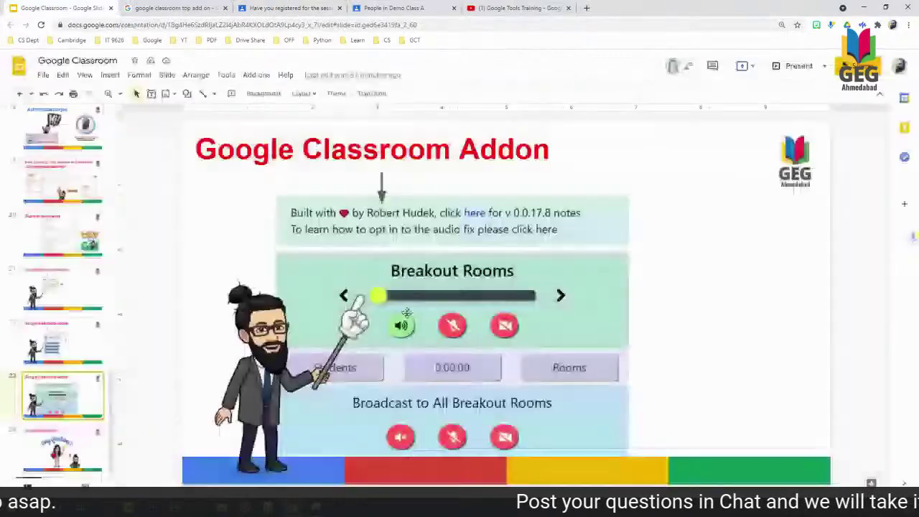
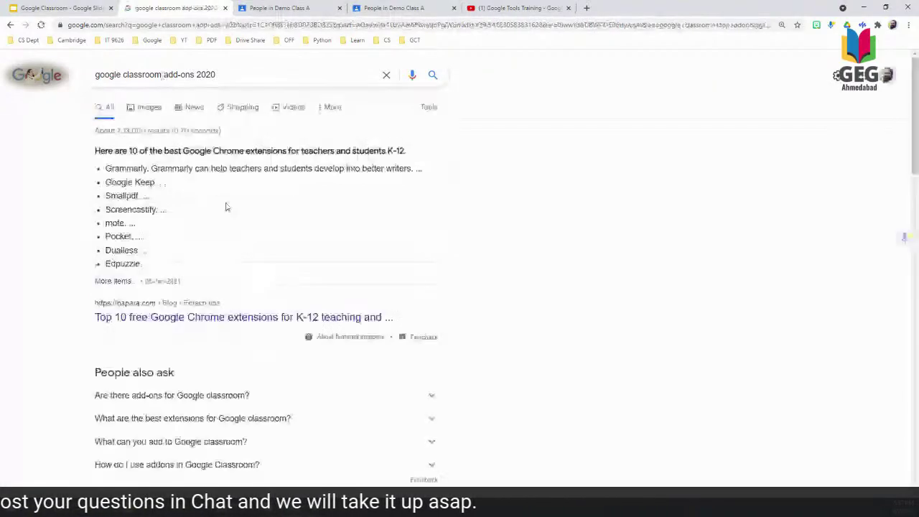
Show Chrome's installed extensions, including Grammarly, Save to Google Drive and Speechify, over the search results.
{"action": "scroll", "coordinate": [225, 215], "scroll_direction": "down", "scroll_amount": 2}
{"action": "scroll", "coordinate": [225, 222], "scroll_direction": "down", "scroll_amount": 2}
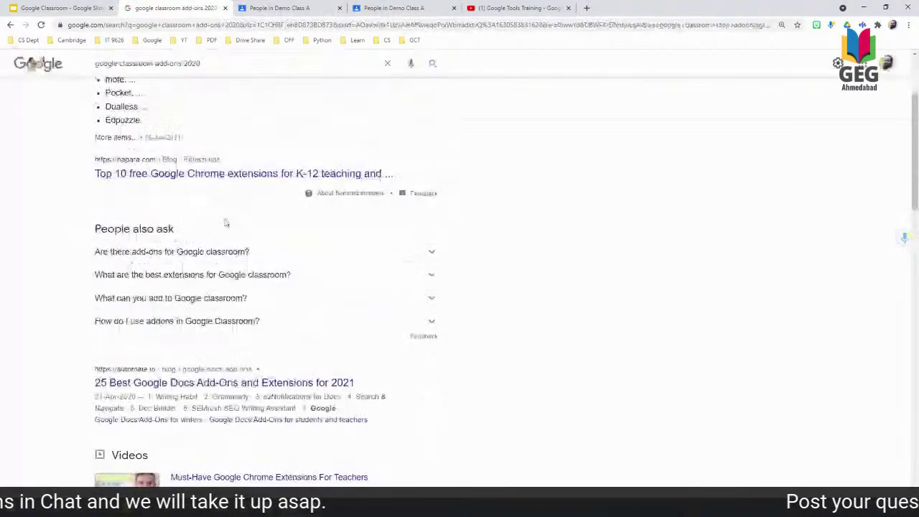
{"action": "scroll", "coordinate": [225, 222], "scroll_direction": "up", "scroll_amount": 3}
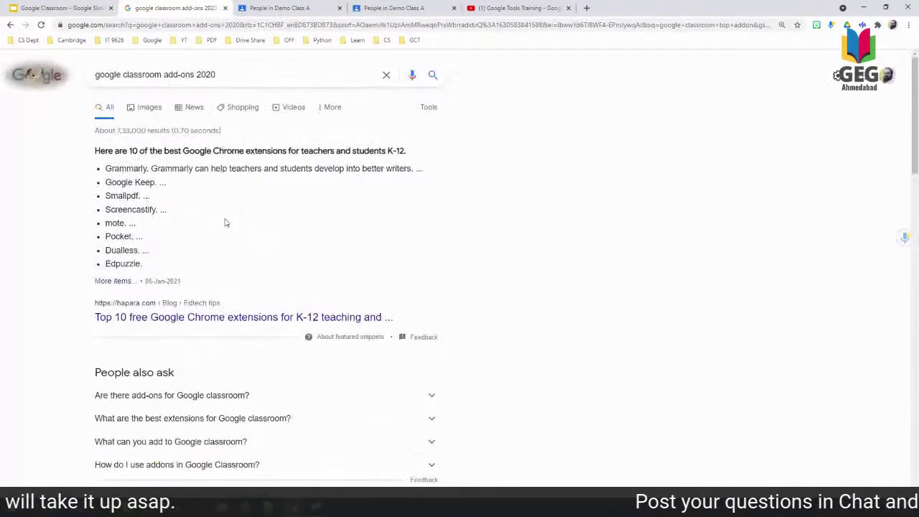
{"action": "scroll", "coordinate": [224, 222], "scroll_direction": "down", "scroll_amount": 3}
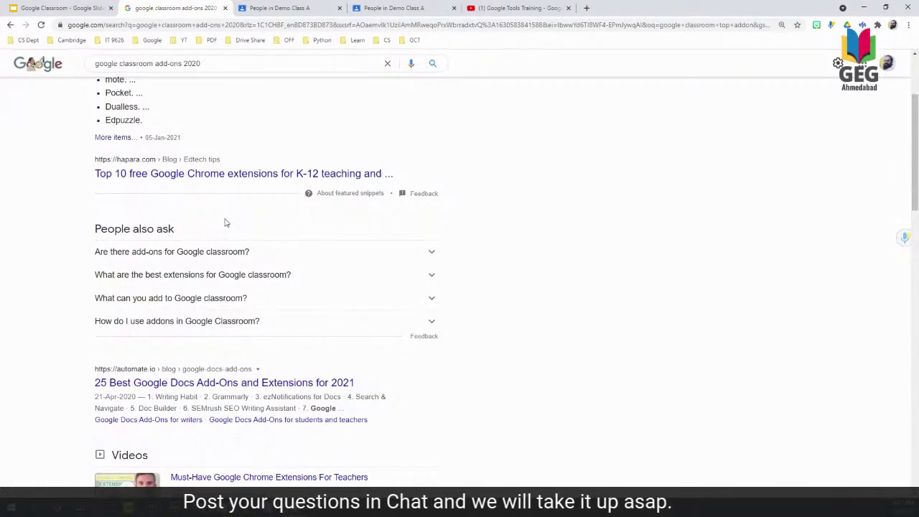
{"action": "scroll", "coordinate": [224, 223], "scroll_direction": "up", "scroll_amount": 1}
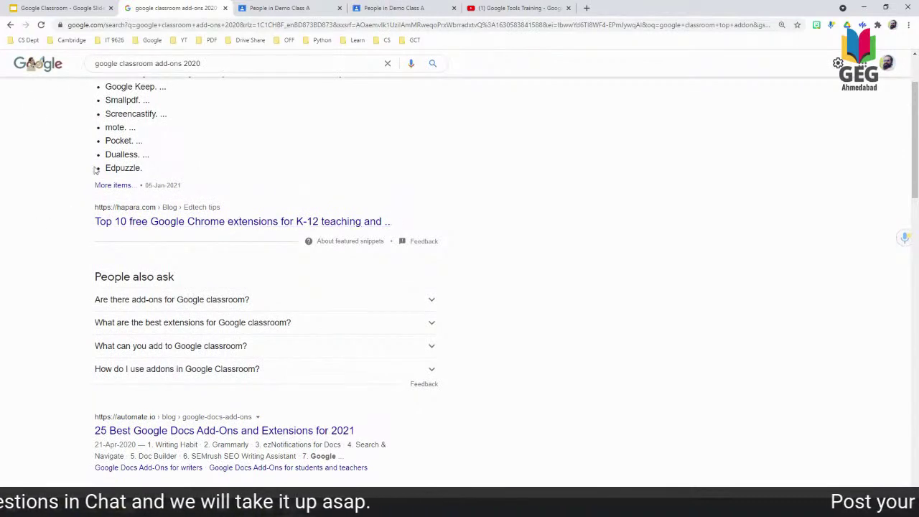
{"action": "scroll", "coordinate": [137, 154], "scroll_direction": "up", "scroll_amount": 2}
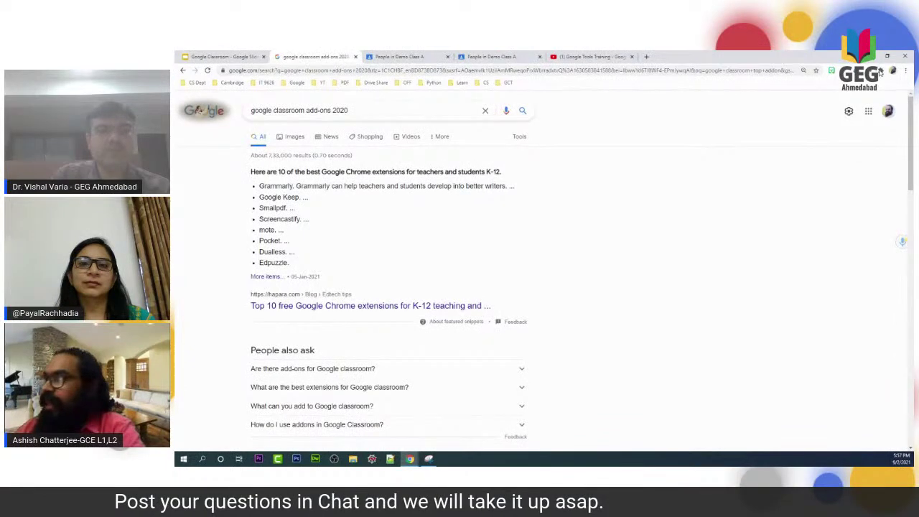
{"action": "left_click", "coordinate": [877, 26]}
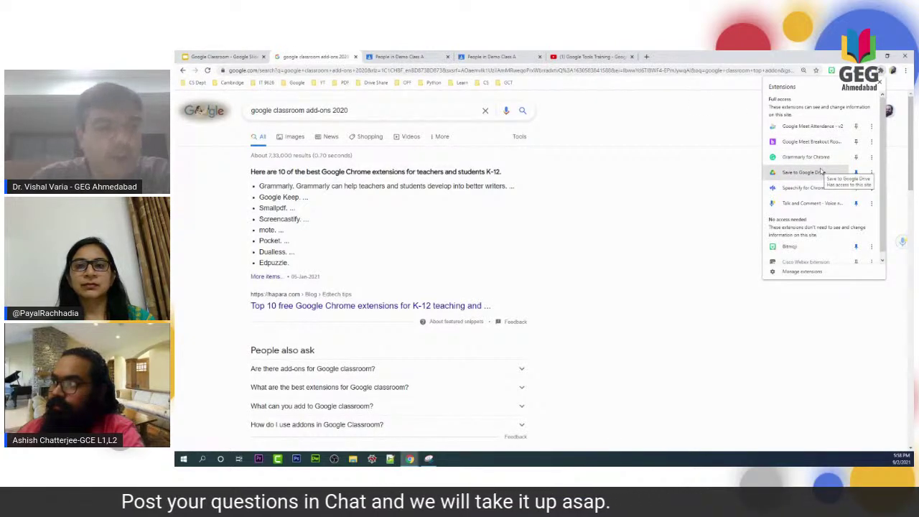
On slide 23, 'Google Classroom Addon', show the extensions list with Google Meet Attendance and Breakout Rooms.
{"action": "scroll", "coordinate": [822, 171], "scroll_direction": "down", "scroll_amount": 1}
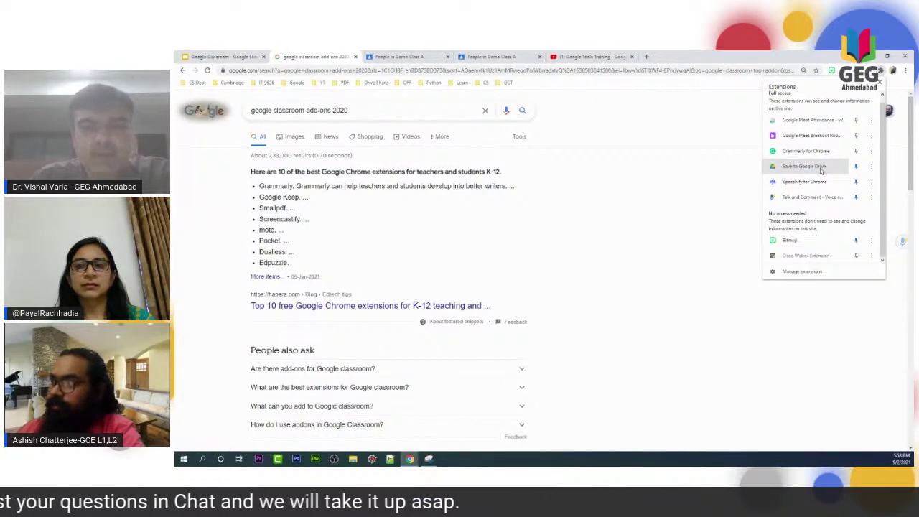
{"action": "left_click", "coordinate": [204, 53]}
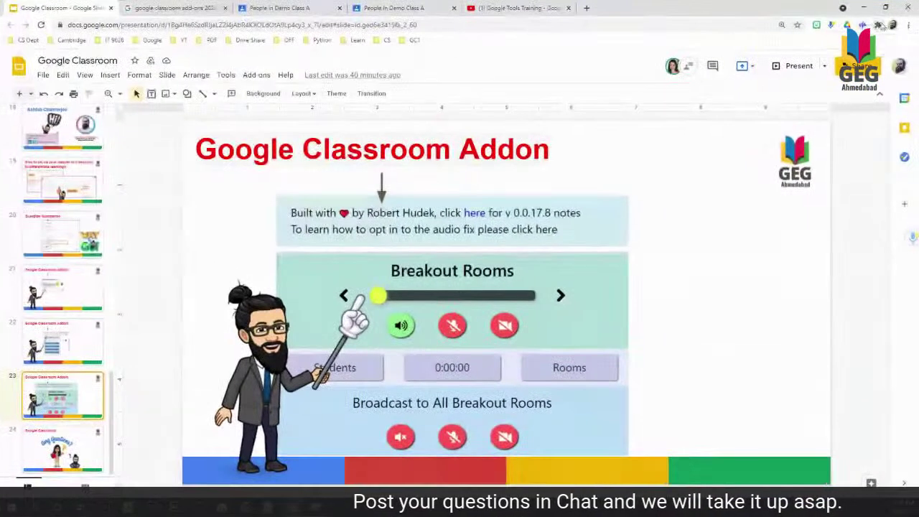
{"action": "left_click", "coordinate": [879, 71]}
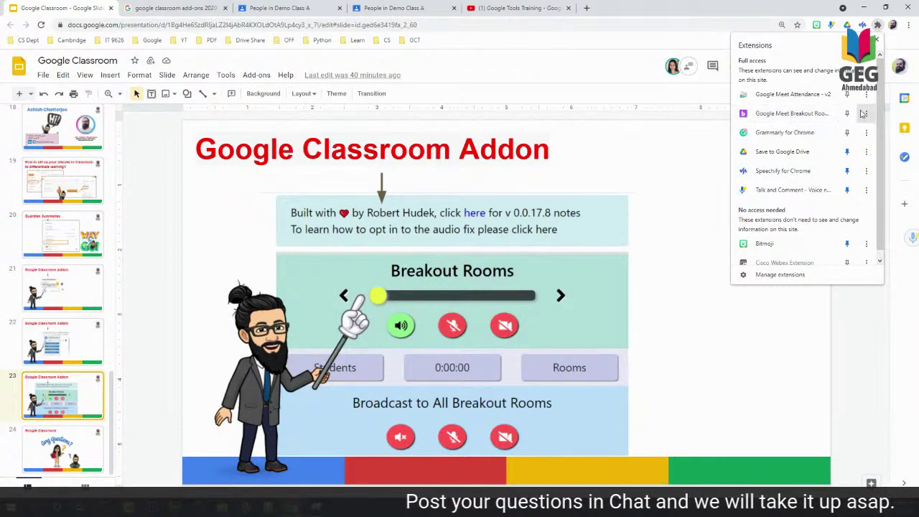
Copy the v0.0.17.8 release-notes link from the Breakout Rooms extension, then minimize its window.
{"action": "left_click", "coordinate": [824, 113]}
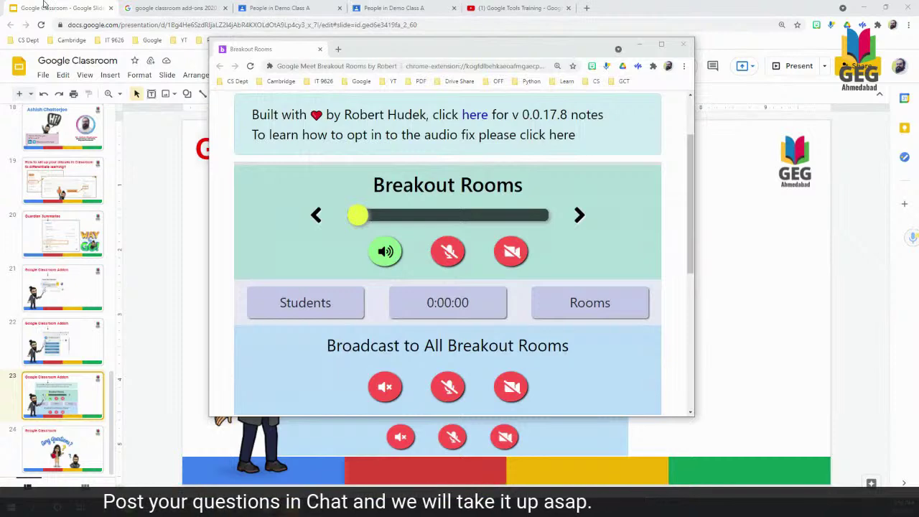
{"action": "right_click", "coordinate": [475, 120]}
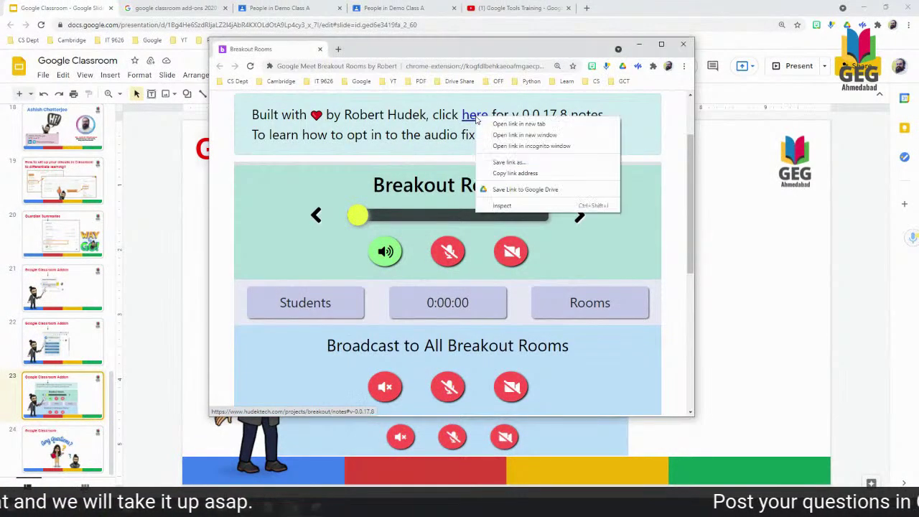
{"action": "left_click", "coordinate": [515, 173]}
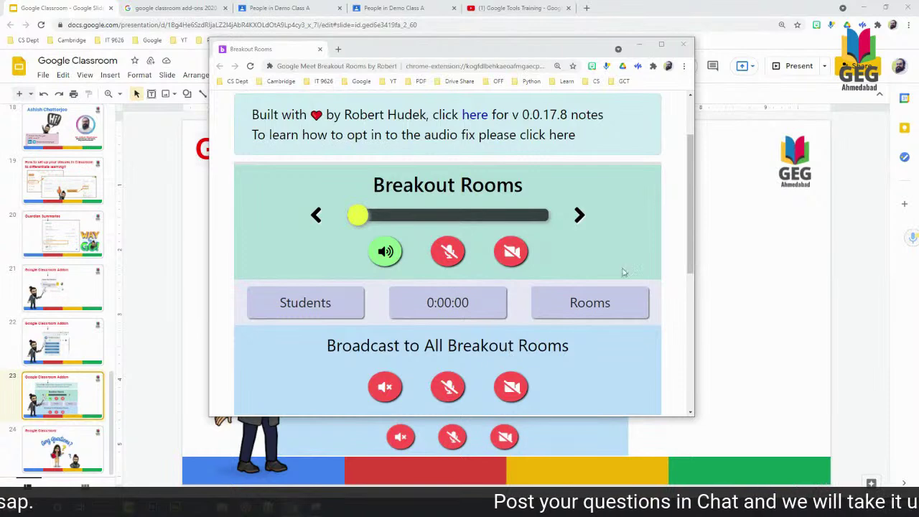
{"action": "left_click", "coordinate": [639, 43]}
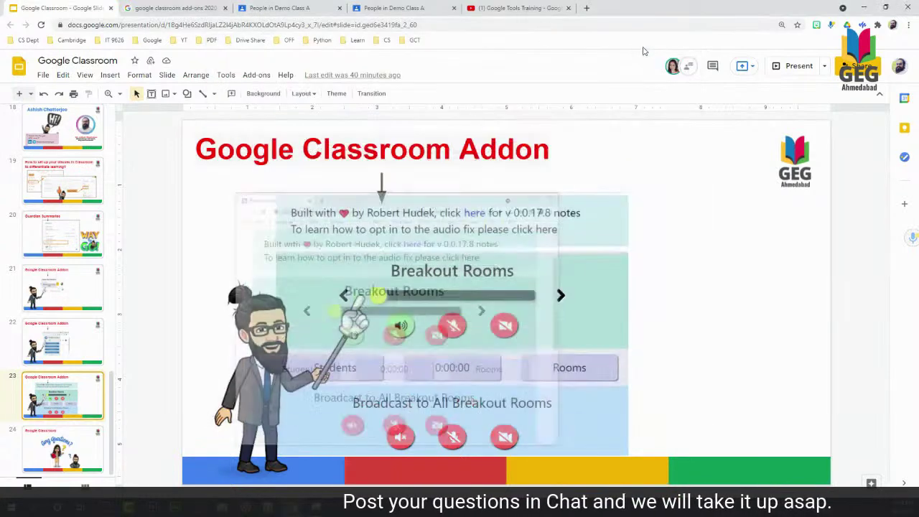
Review Demo Class A's People list, then return to its Stream with the registration question on top.
{"action": "left_click", "coordinate": [296, 8]}
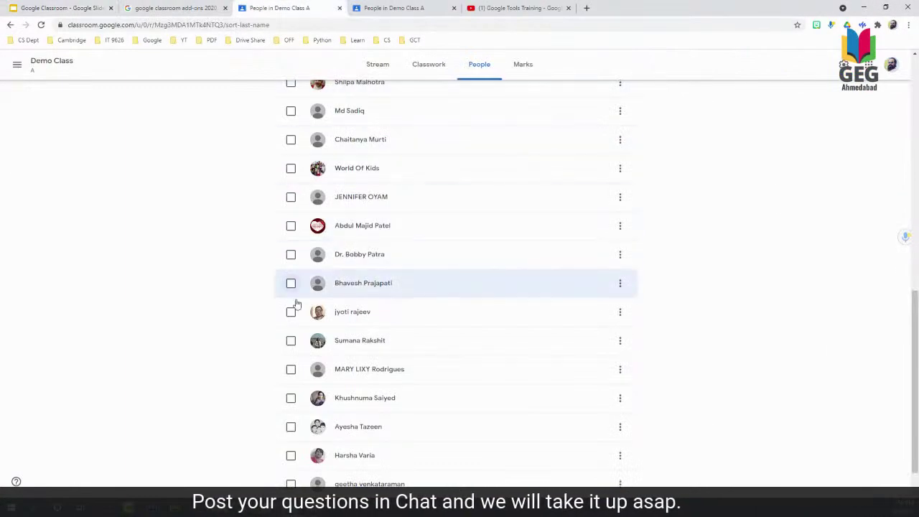
{"action": "scroll", "coordinate": [295, 304], "scroll_direction": "up", "scroll_amount": 4}
{"action": "scroll", "coordinate": [299, 305], "scroll_direction": "up", "scroll_amount": 4}
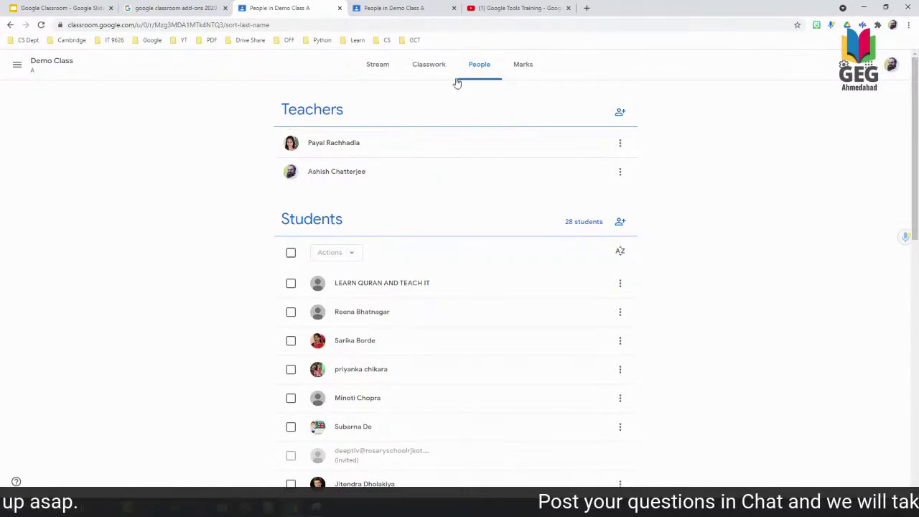
{"action": "left_click", "coordinate": [381, 67]}
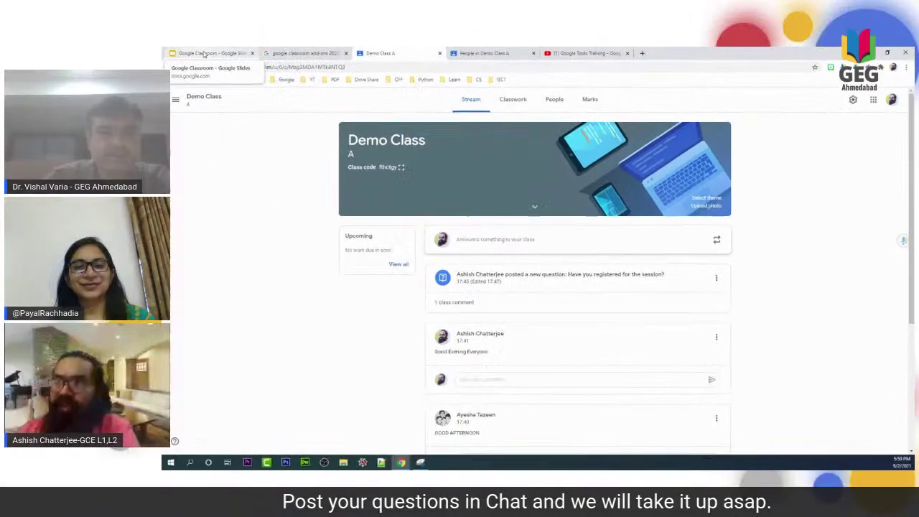
Present slide 24, 'Any Questions?', then go back to the Demo Class A stream.
{"action": "left_click", "coordinate": [51, 8]}
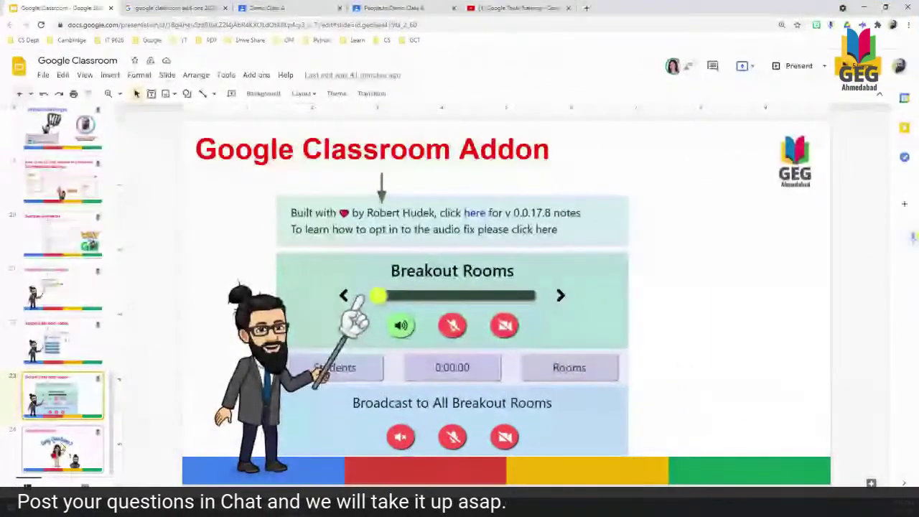
{"action": "left_click", "coordinate": [63, 449]}
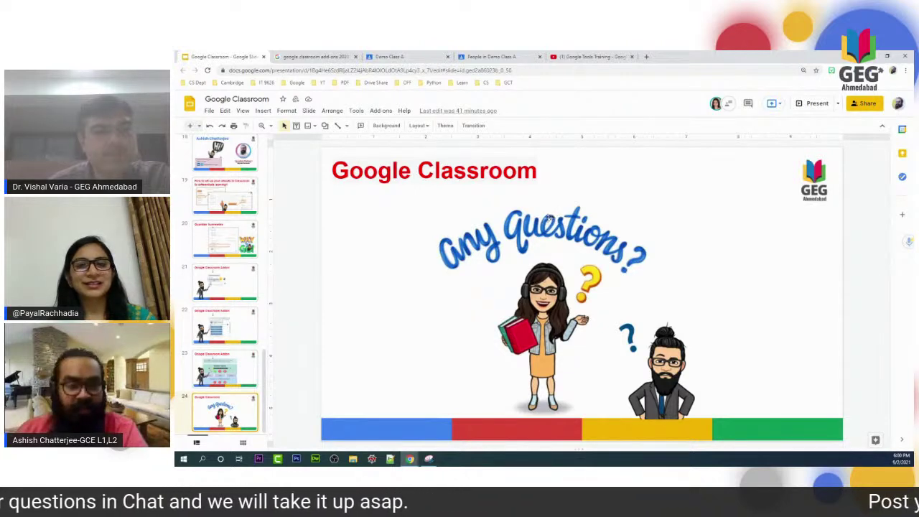
{"action": "left_click", "coordinate": [396, 57]}
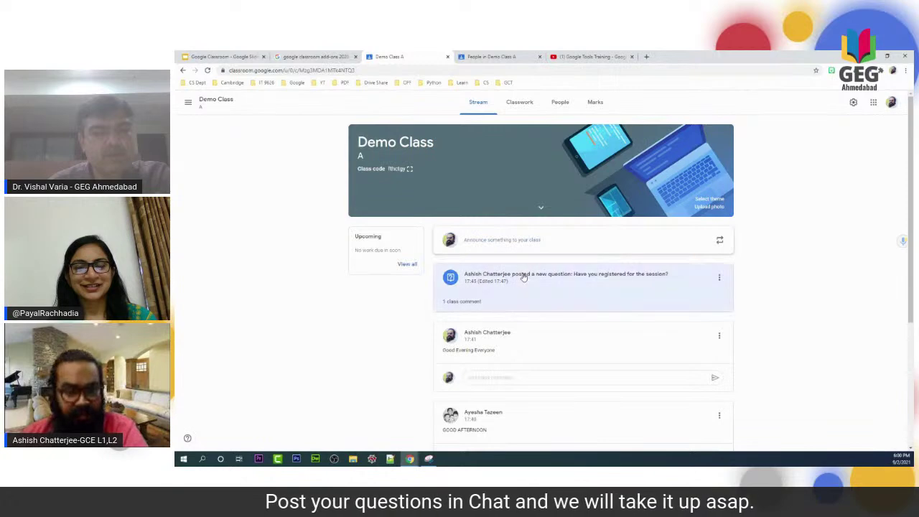
{"action": "left_click", "coordinate": [523, 277]}
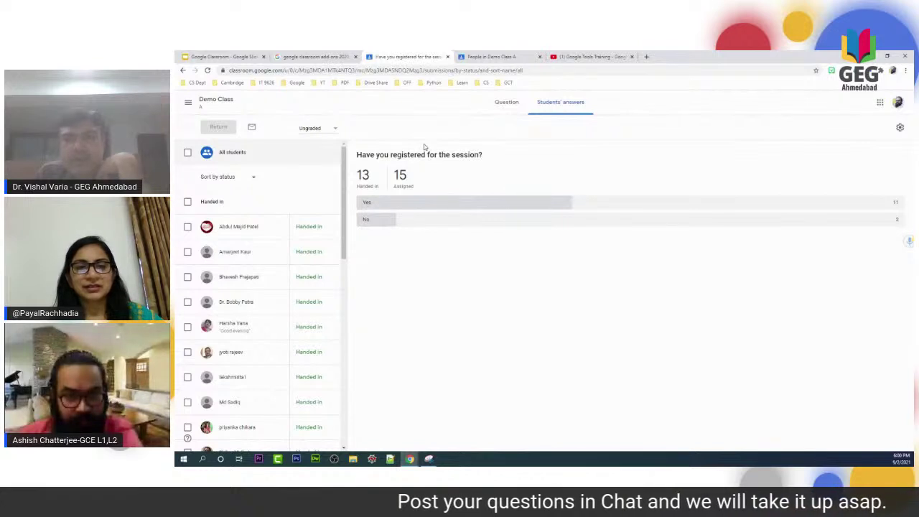
{"action": "left_click", "coordinate": [222, 104]}
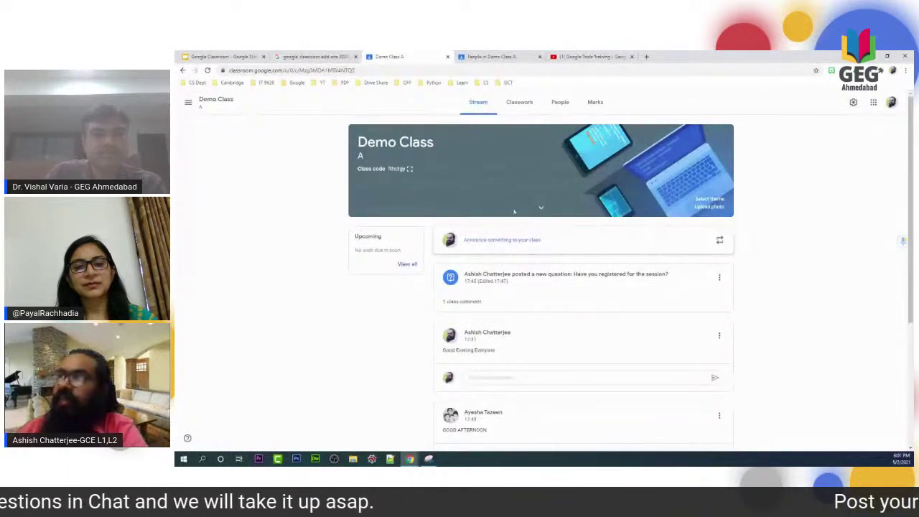
{"action": "left_click", "coordinate": [573, 56]}
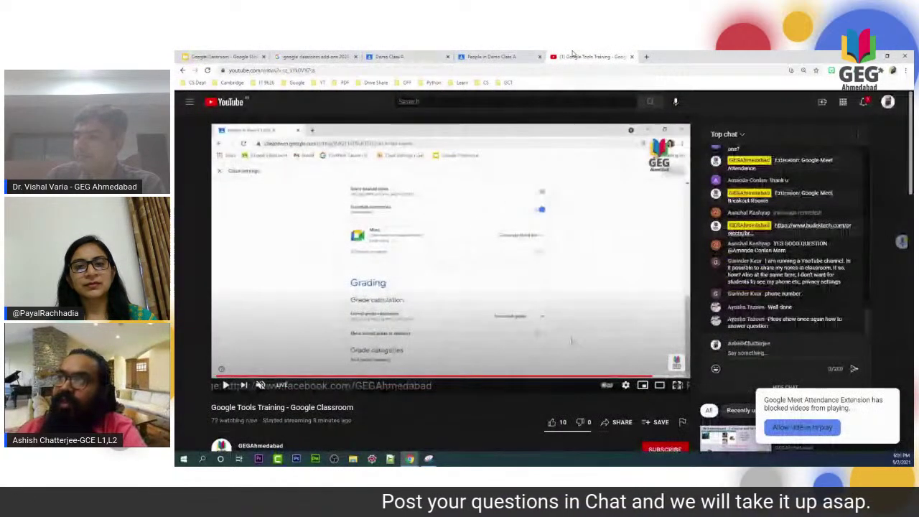
{"action": "left_click", "coordinate": [493, 58]}
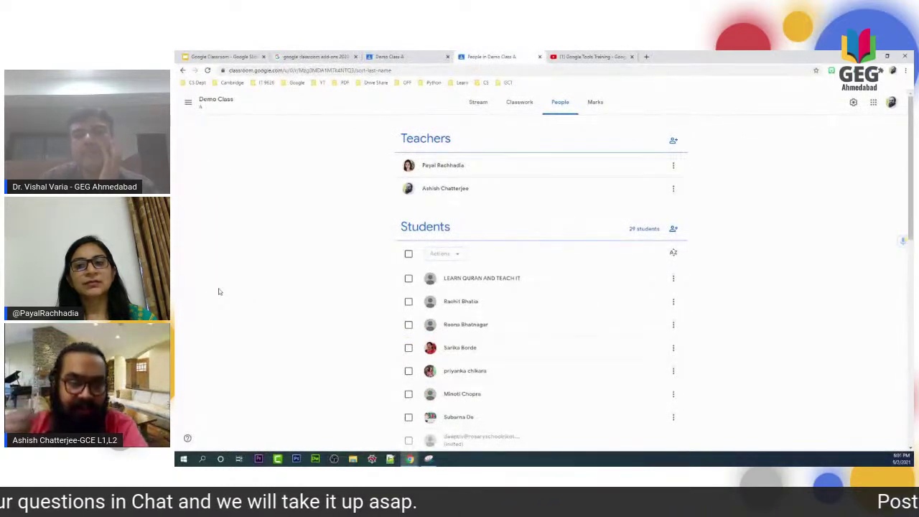
{"action": "left_click", "coordinate": [477, 104]}
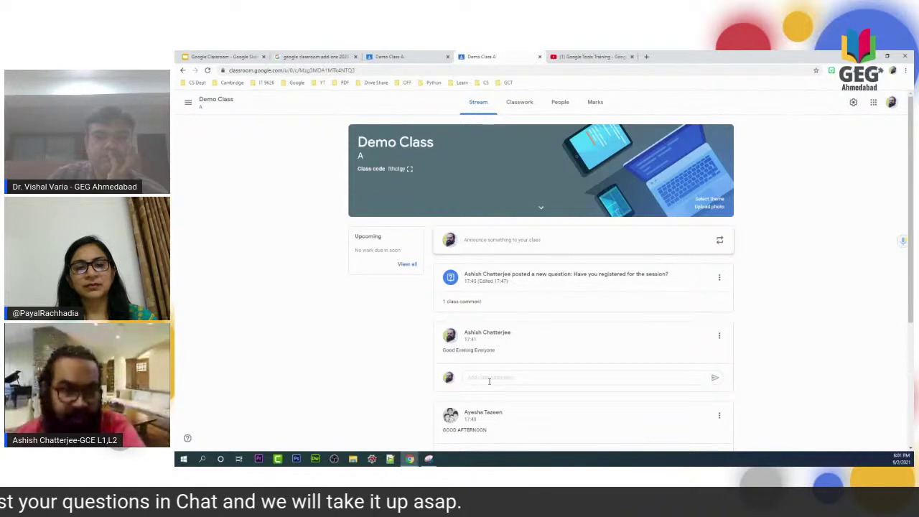
Start a comment on the 'Good Evening Everyone' post, then go to the Simple Q n A Classwork page.
{"action": "left_click", "coordinate": [488, 381]}
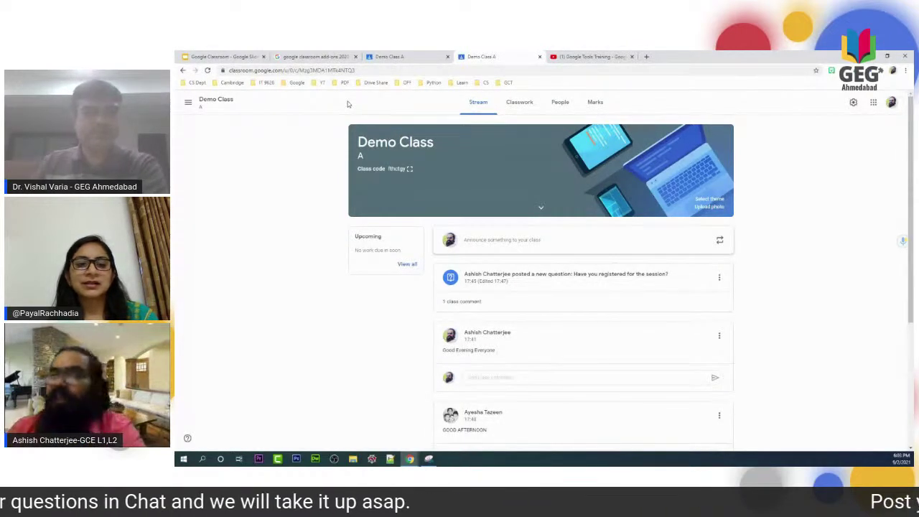
{"action": "left_click", "coordinate": [521, 103]}
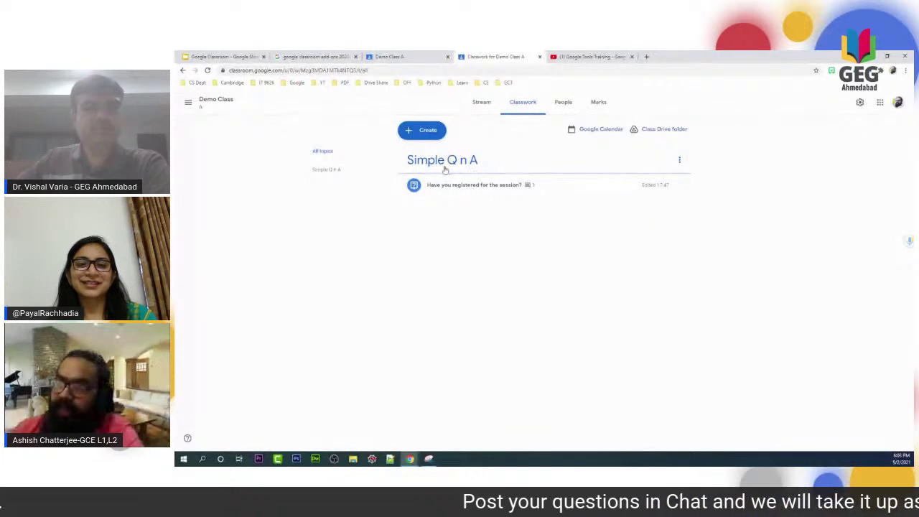
Create a blank Demo Class A assignment for all students, worth 100 points, with no due date.
{"action": "left_click", "coordinate": [424, 130]}
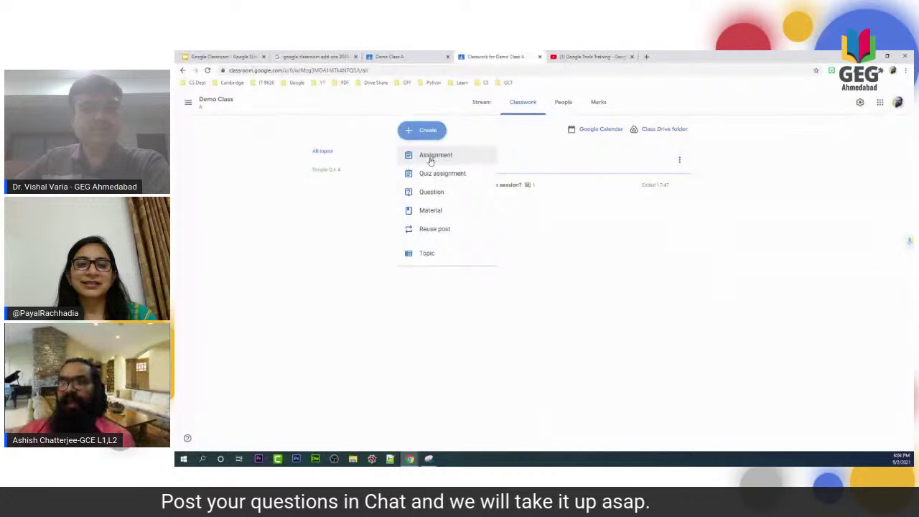
{"action": "left_click", "coordinate": [475, 156]}
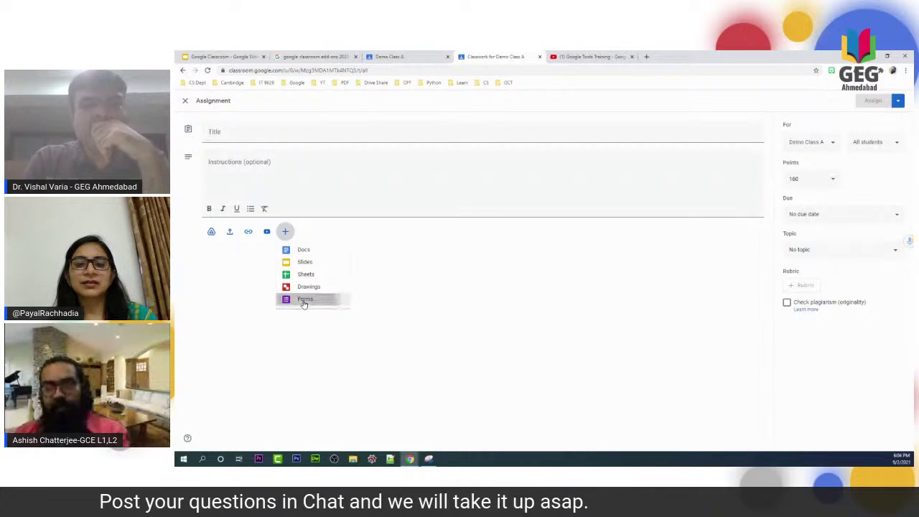
Attach a new blank 'Untitled form' Google Form to the assignment and start editing its title.
{"action": "left_click", "coordinate": [304, 301]}
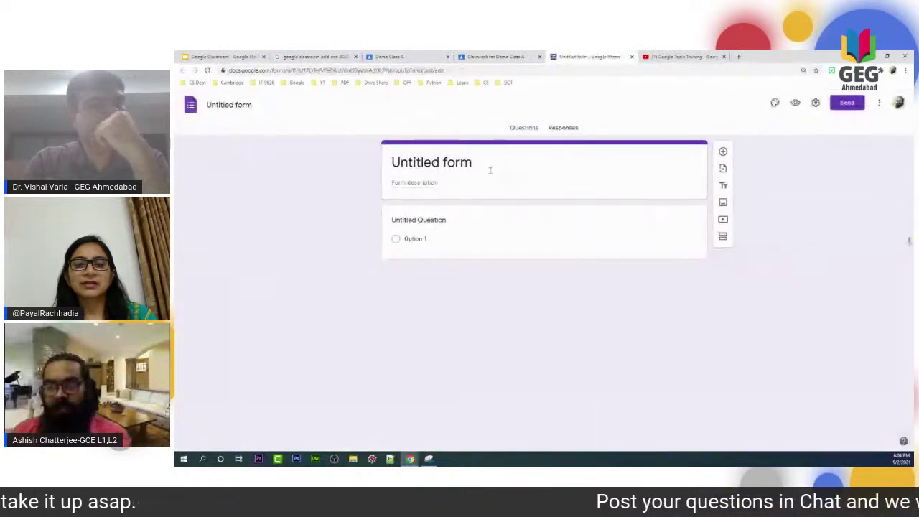
{"action": "left_click", "coordinate": [474, 159]}
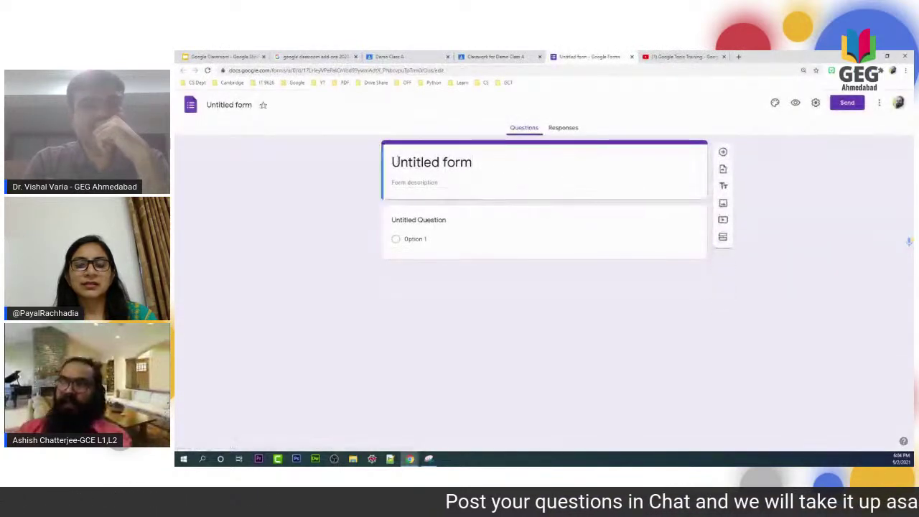
Title the form 'MCQ' and add a required 'Are you in GEG groups?' question with Yes/No/Maybe.
{"action": "left_click_drag", "start_coordinate": [477, 157], "coordinate": [367, 161]}
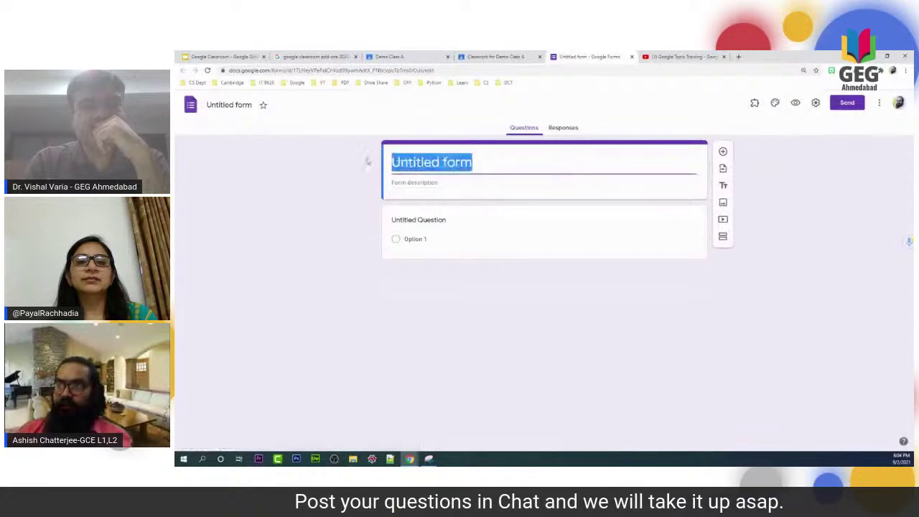
{"action": "type", "text": "MCQ"}
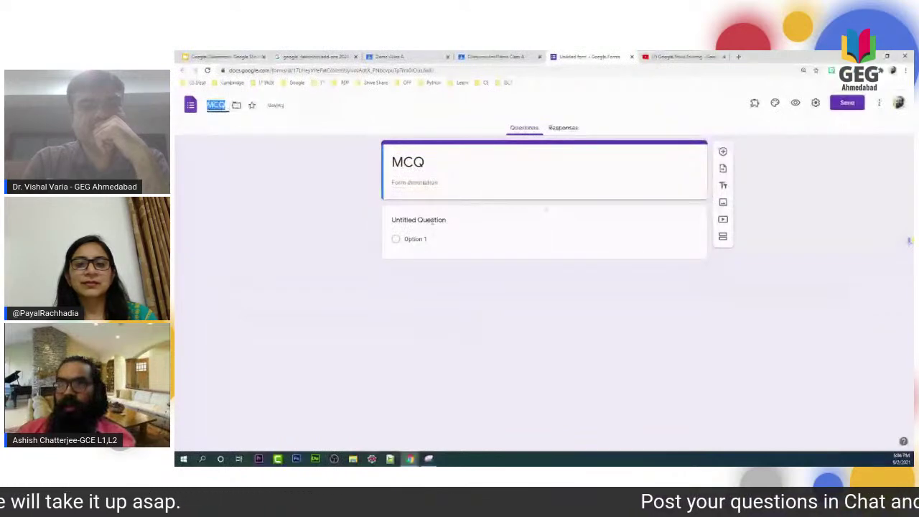
{"action": "left_click", "coordinate": [432, 222]}
{"action": "type", "text": "Are you "}
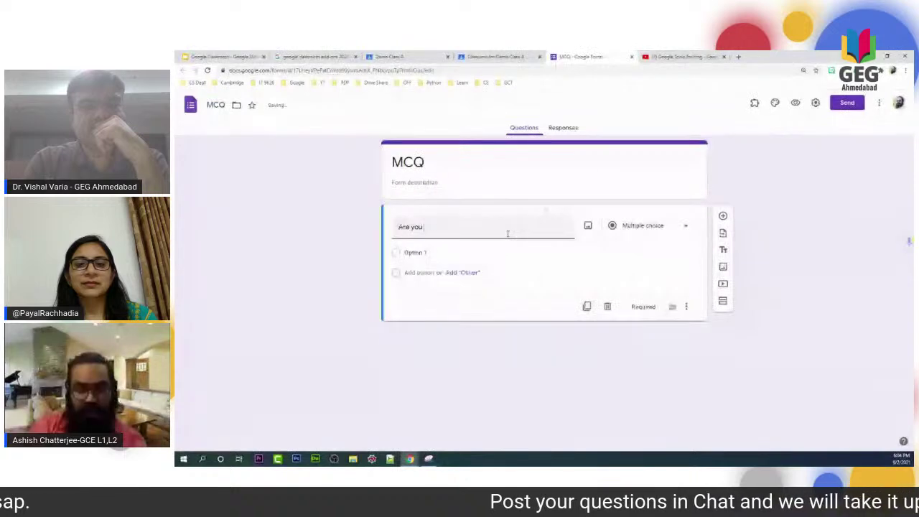
{"action": "type", "text": "in GEG"}
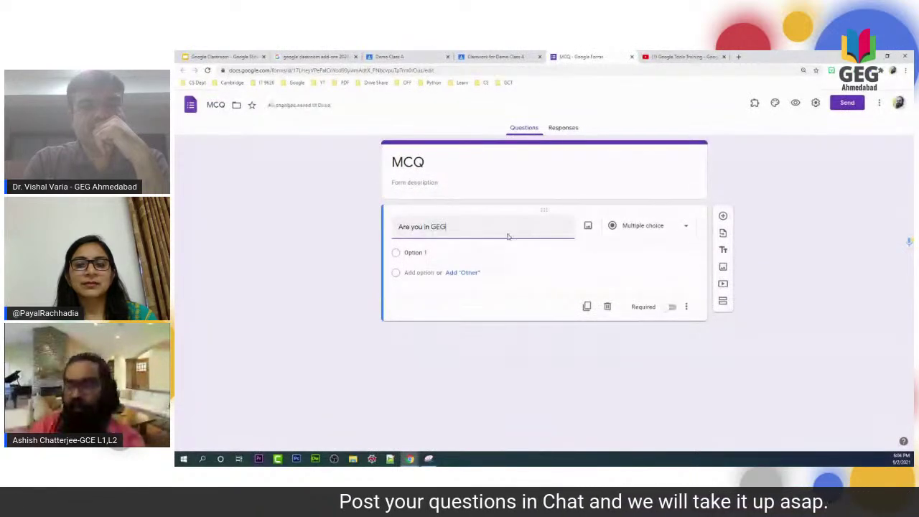
{"action": "type", "text": " groups?"}
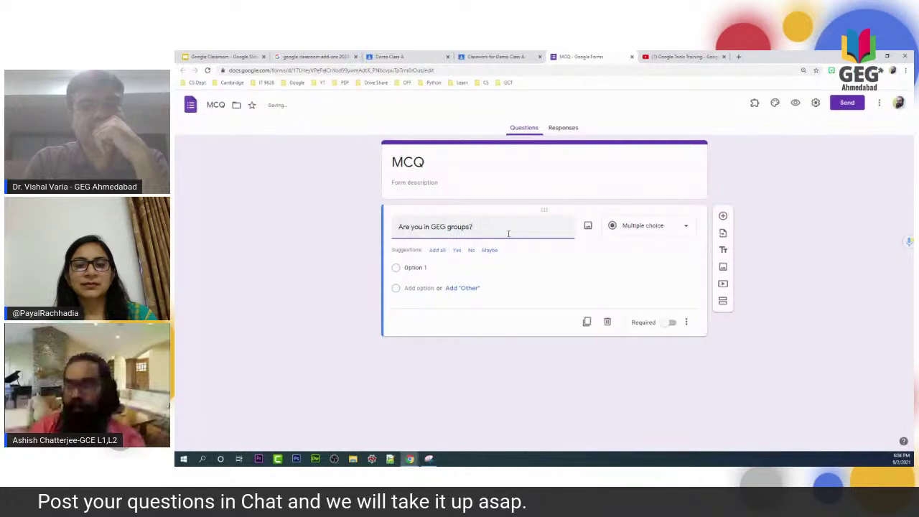
{"action": "left_click", "coordinate": [442, 250]}
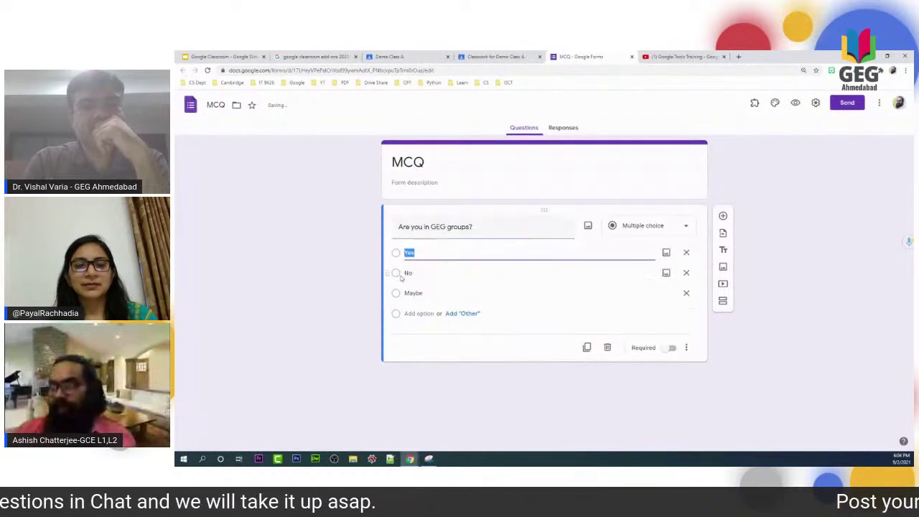
{"action": "left_click", "coordinate": [670, 348]}
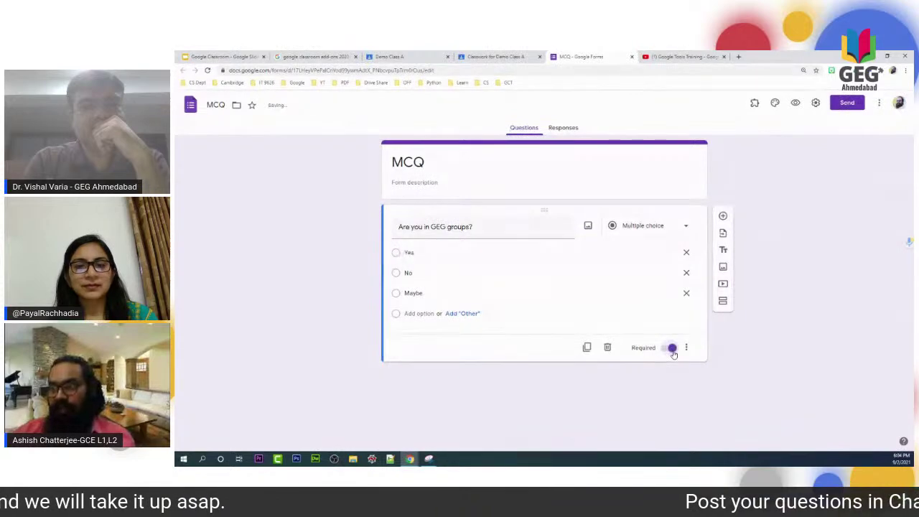
{"action": "left_click", "coordinate": [816, 103]}
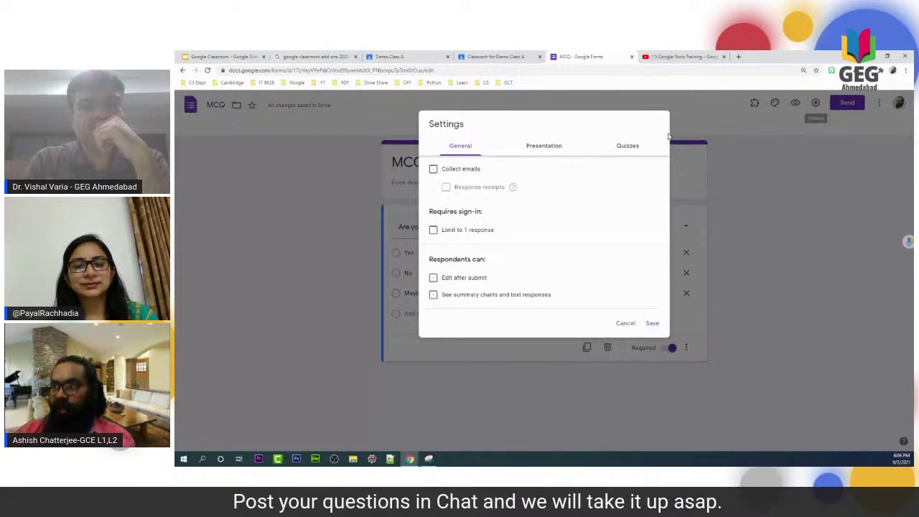
Build the answer key marking 'Yes' correct, worth 5 points.
{"action": "left_click", "coordinate": [651, 323]}
{"action": "left_click", "coordinate": [413, 350]}
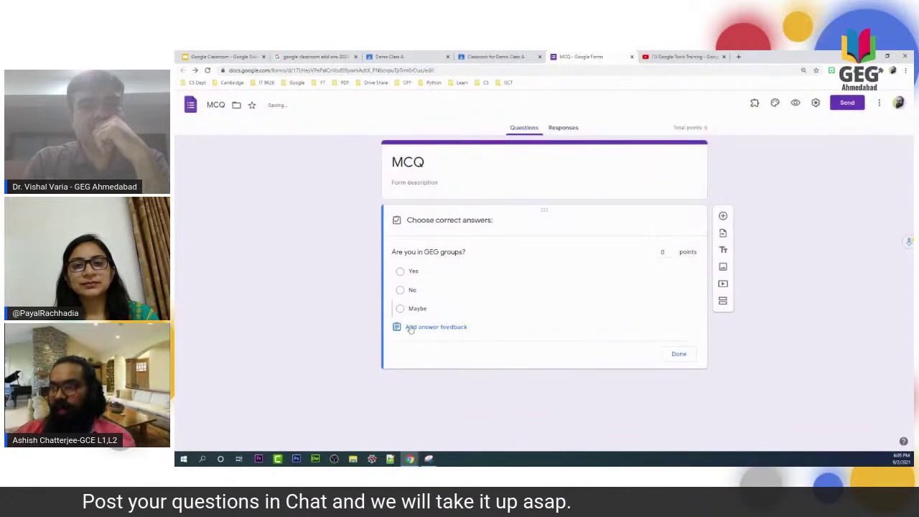
{"action": "left_click", "coordinate": [400, 272]}
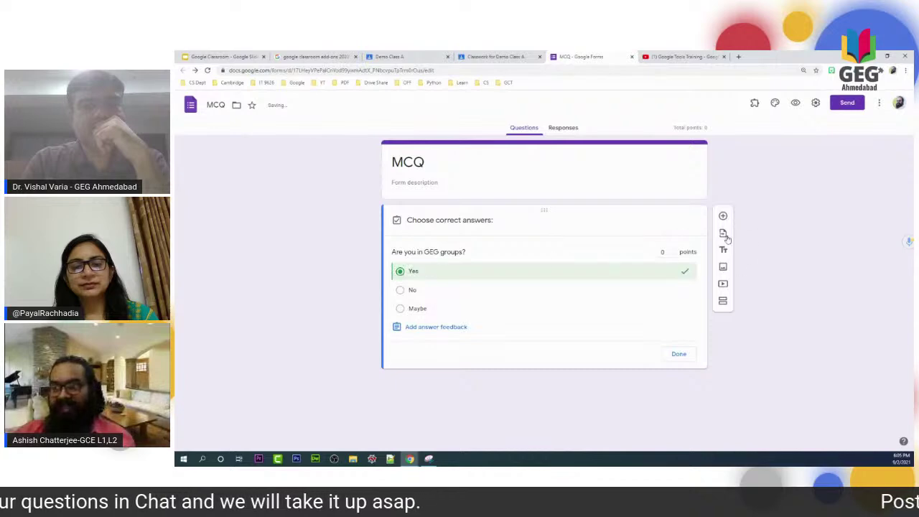
{"action": "left_click", "coordinate": [673, 249]}
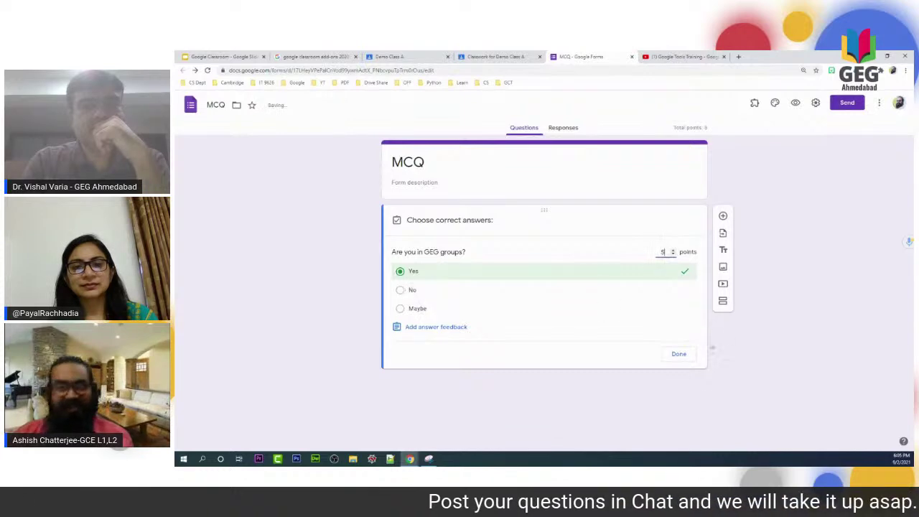
{"action": "left_click", "coordinate": [680, 355]}
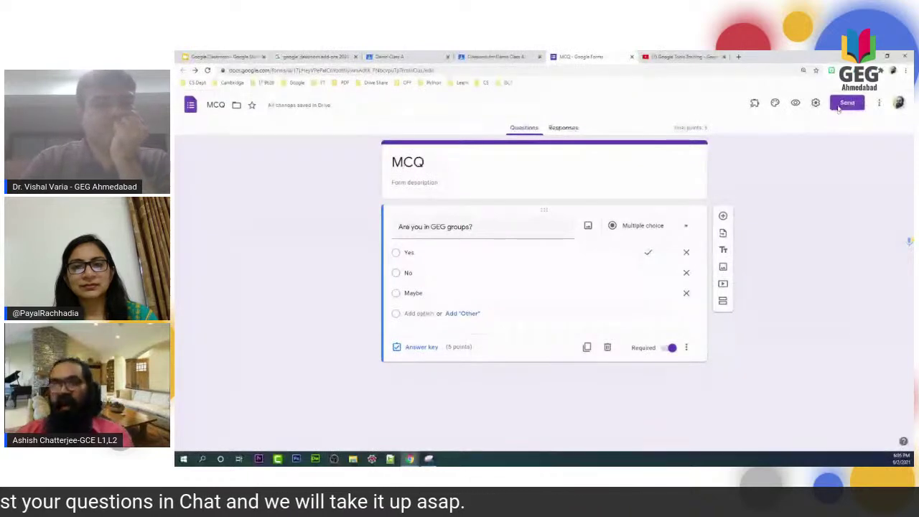
Give the form assignment 5 points, title 'MCQ' and instructions 'MCQ', then assign it.
{"action": "left_click", "coordinate": [632, 57]}
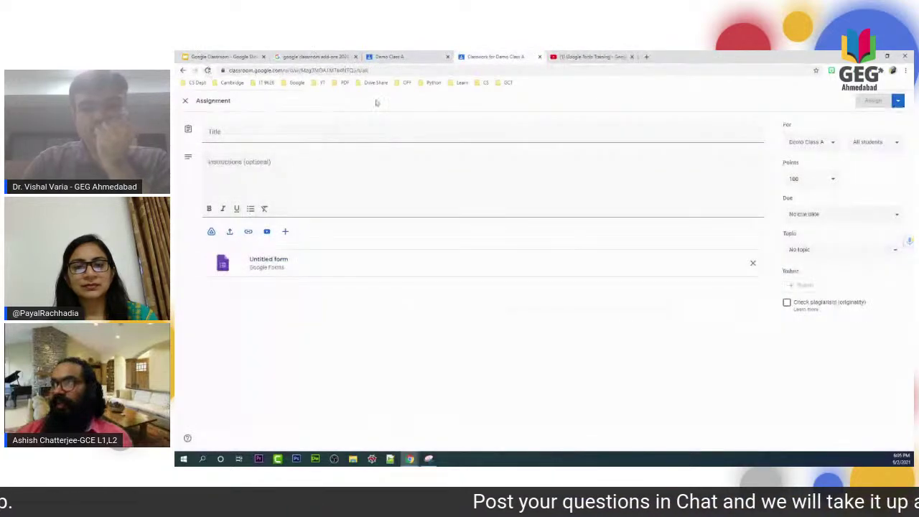
{"action": "left_click", "coordinate": [816, 181]}
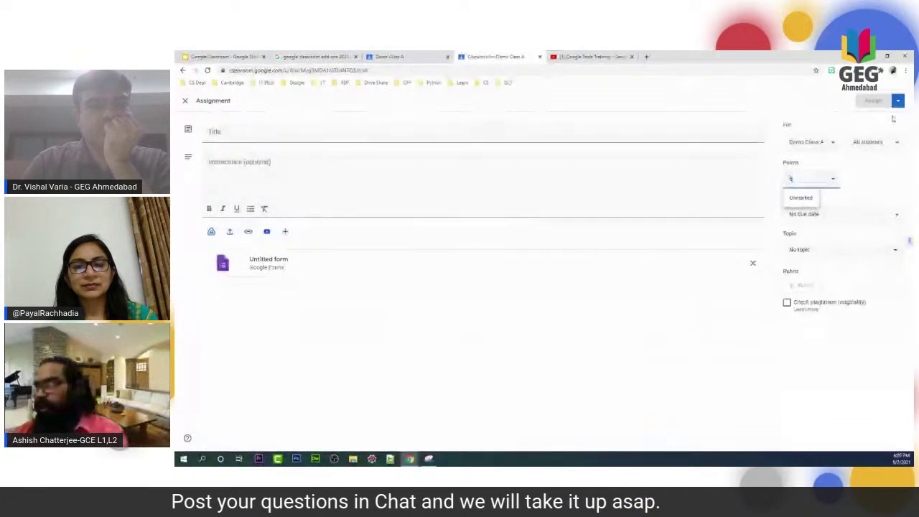
{"action": "left_click", "coordinate": [334, 131]}
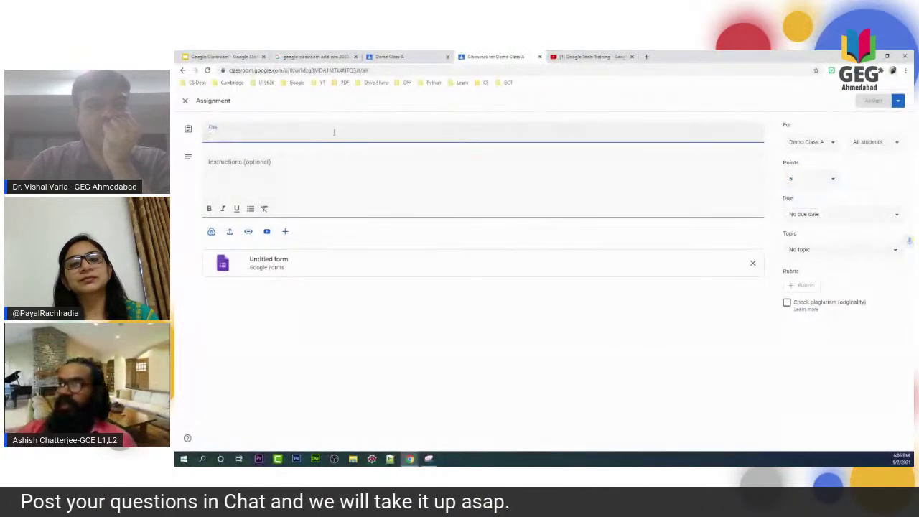
{"action": "type", "text": "MCQ"}
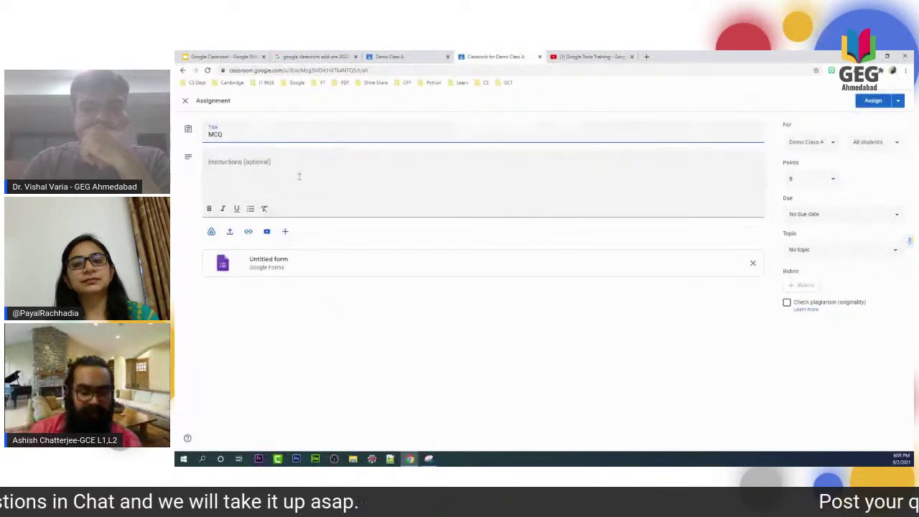
{"action": "left_click", "coordinate": [300, 175]}
{"action": "type", "text": "MCQ"}
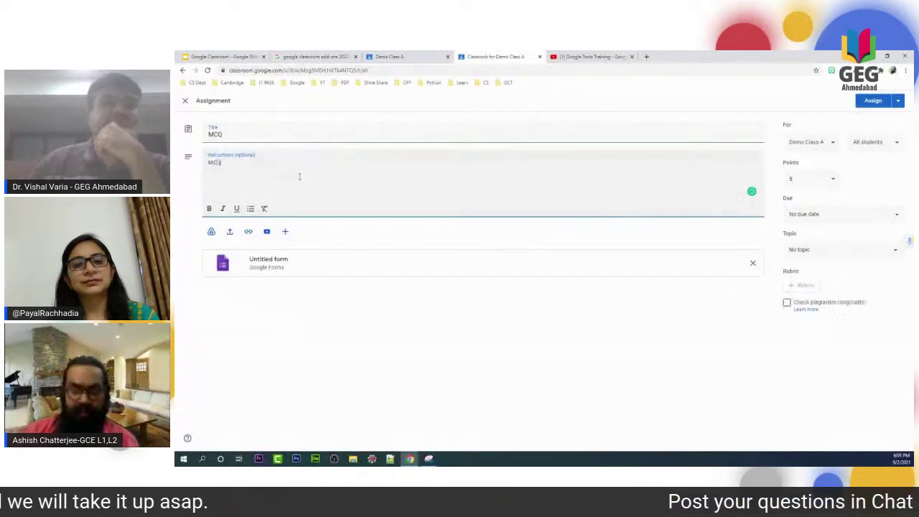
{"action": "left_click", "coordinate": [873, 101]}
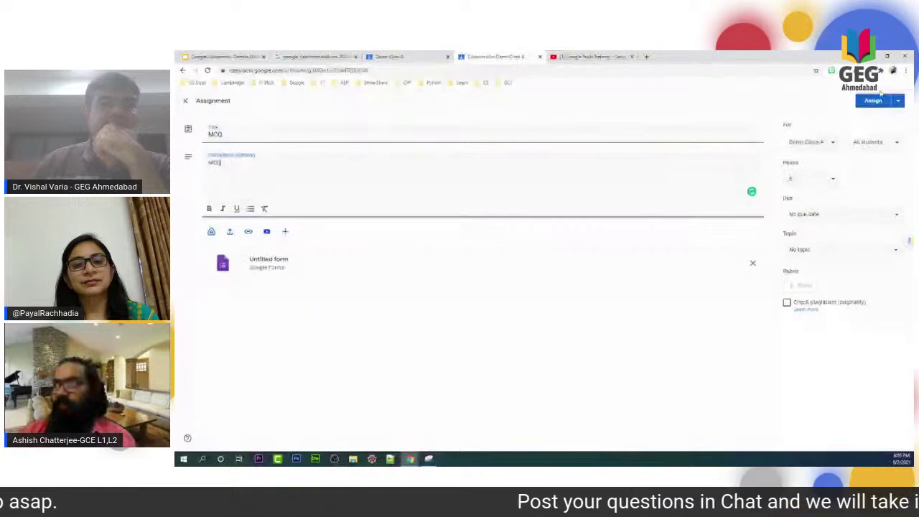
{"action": "left_click", "coordinate": [874, 100]}
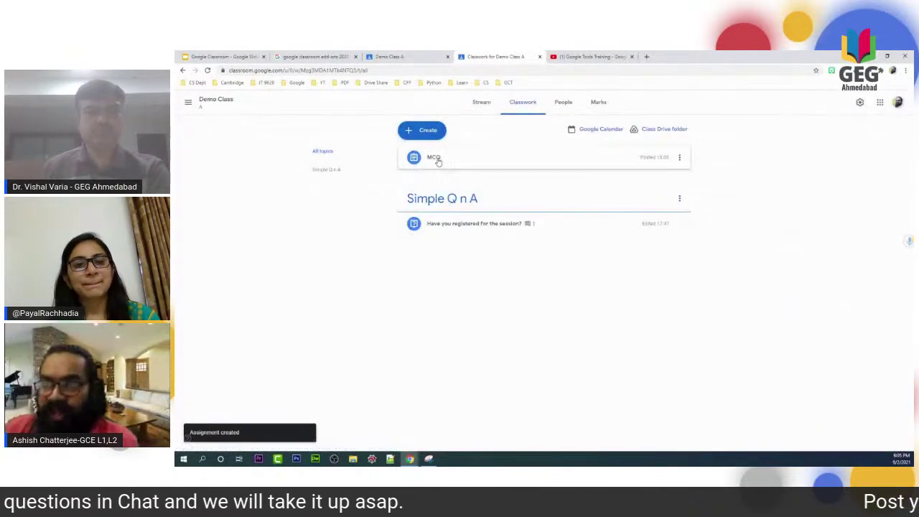
{"action": "left_click", "coordinate": [436, 159]}
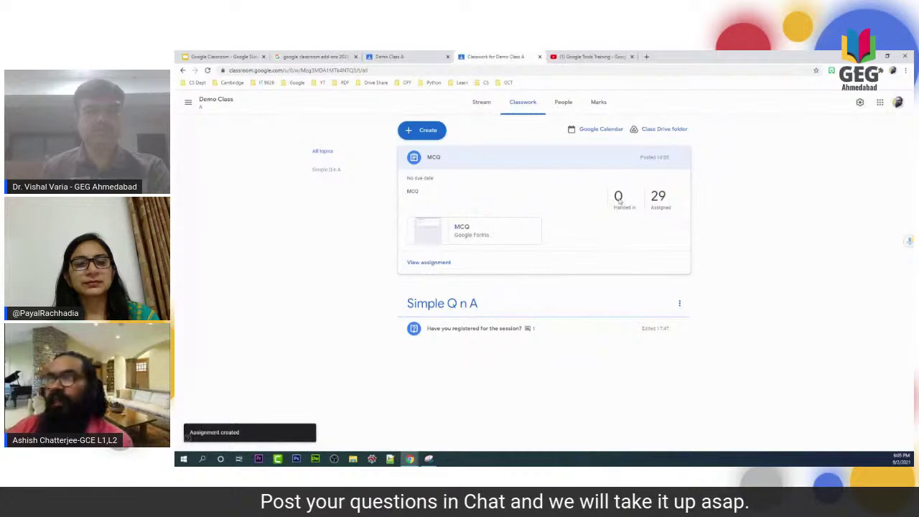
{"action": "left_click", "coordinate": [438, 263]}
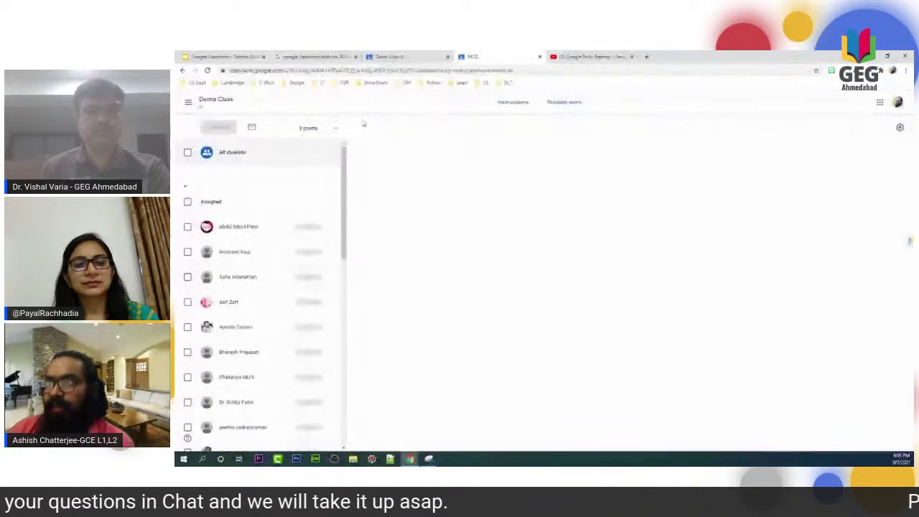
{"action": "left_click", "coordinate": [519, 108]}
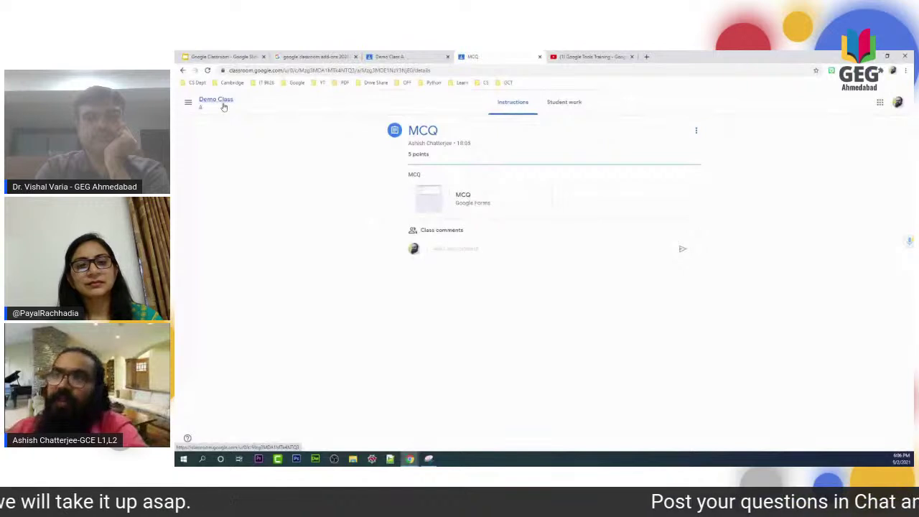
{"action": "left_click", "coordinate": [223, 103]}
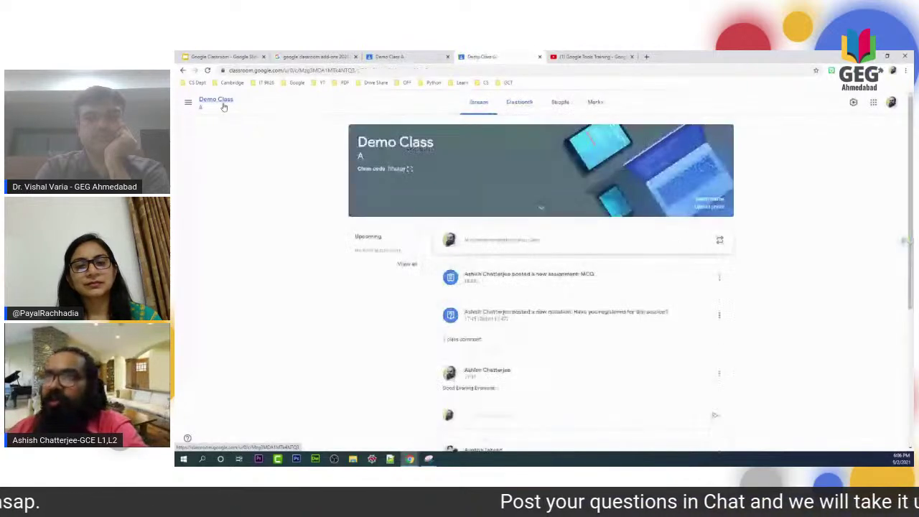
{"action": "left_click", "coordinate": [520, 102]}
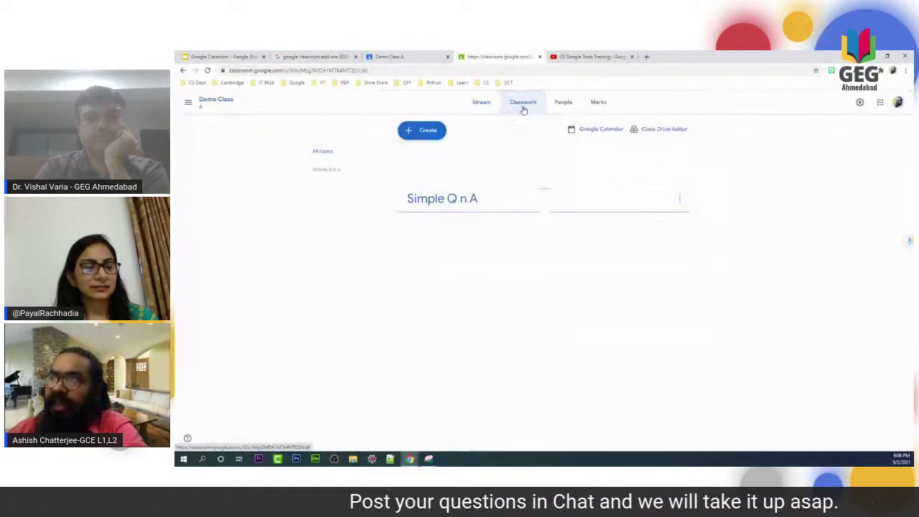
Start a new assignment titled 'Board' and attach a new blank Google Doc to it.
{"action": "left_click", "coordinate": [415, 132]}
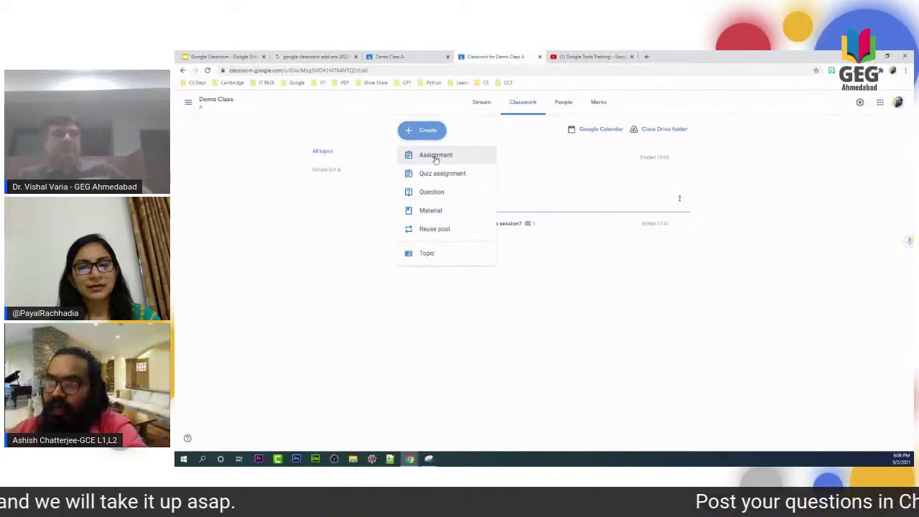
{"action": "left_click", "coordinate": [435, 156]}
{"action": "type", "text": "Board"}
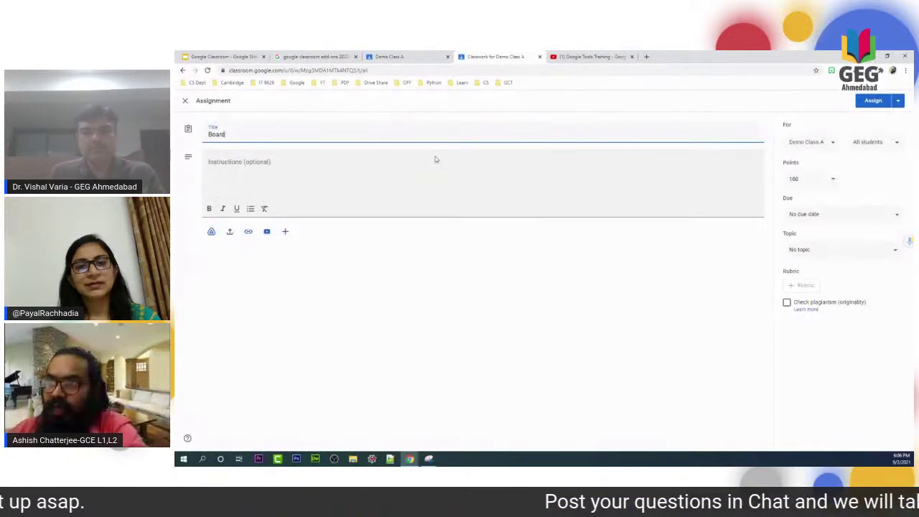
{"action": "left_click", "coordinate": [285, 231]}
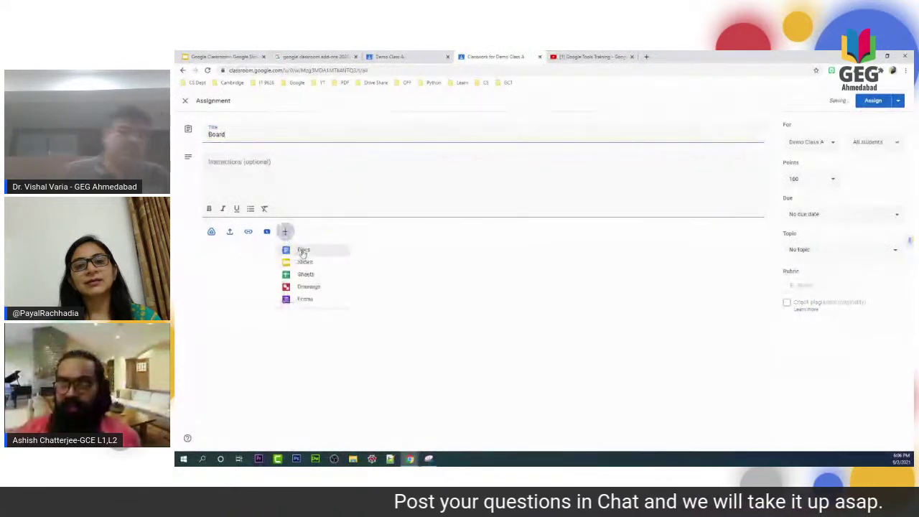
{"action": "left_click", "coordinate": [303, 250]}
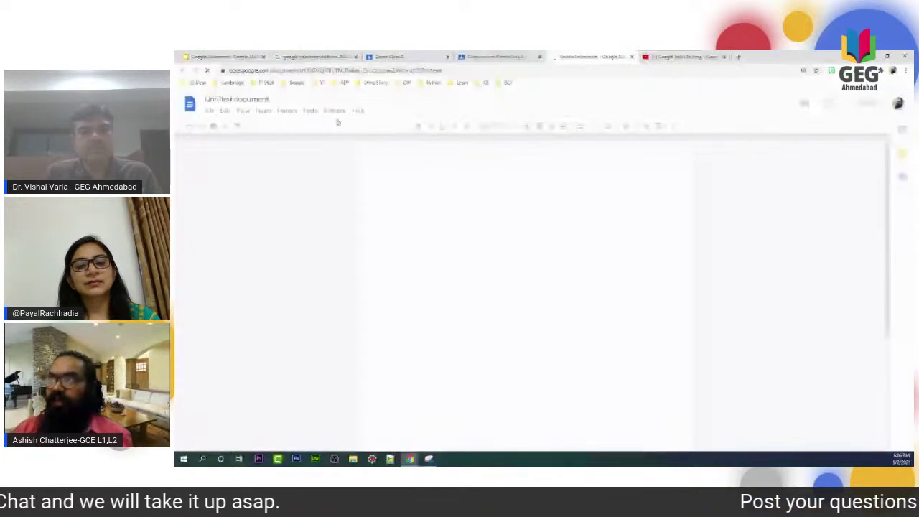
Rename the new document to 'CLassroom', then close the Docs tab and return to the assignment.
{"action": "left_click", "coordinate": [231, 99]}
{"action": "type", "text": "CLassr"}
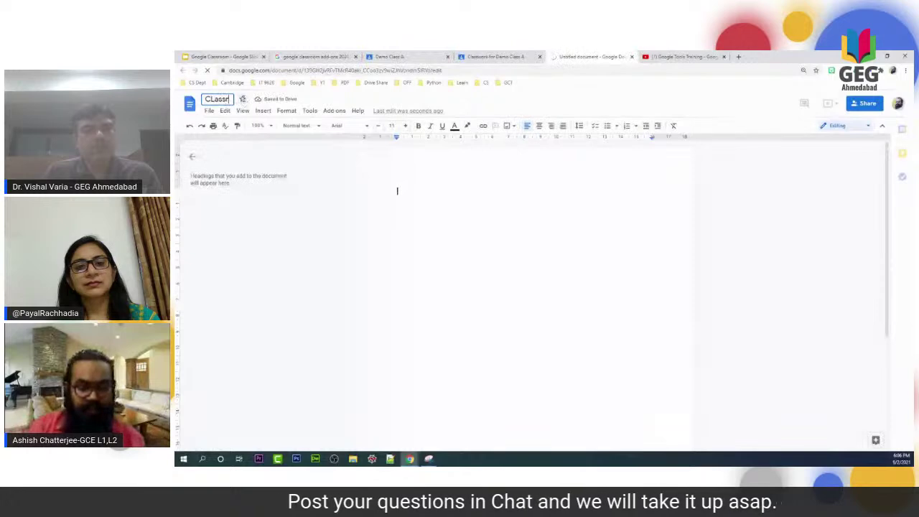
{"action": "type", "text": "oom"}
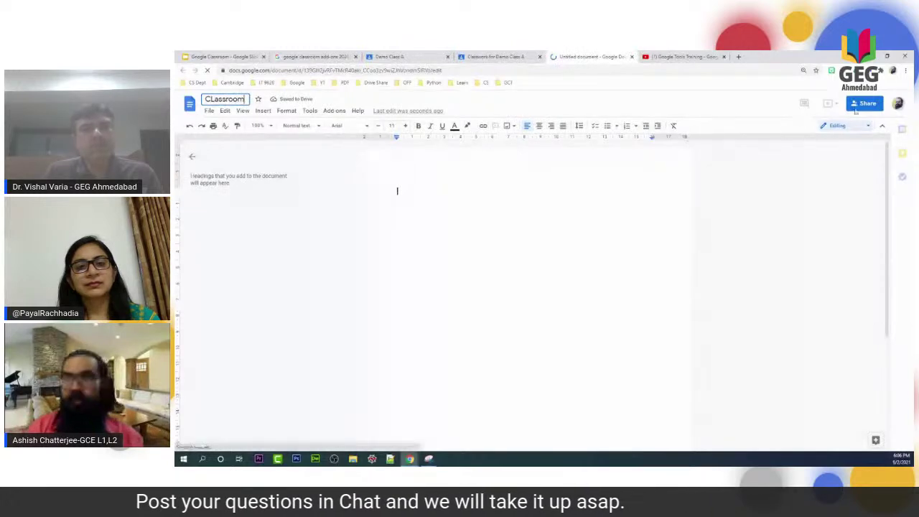
{"action": "left_click", "coordinate": [859, 106]}
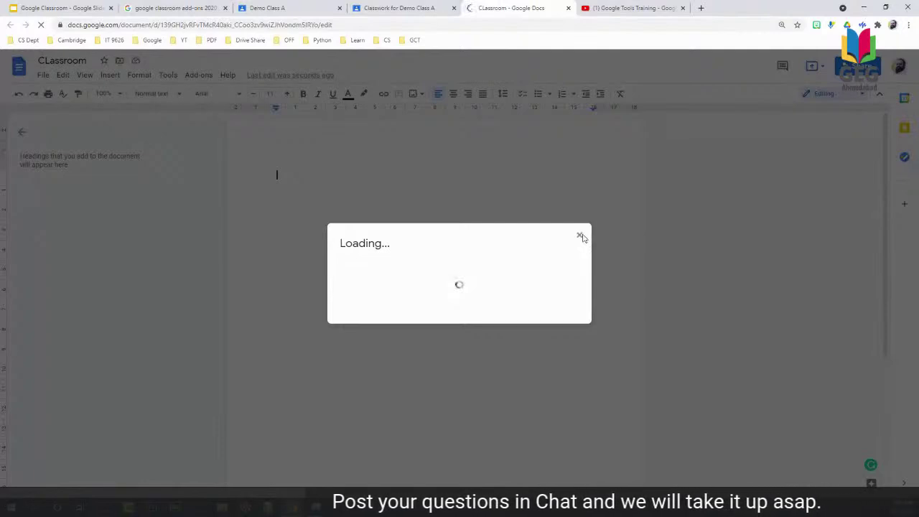
{"action": "left_click", "coordinate": [580, 236]}
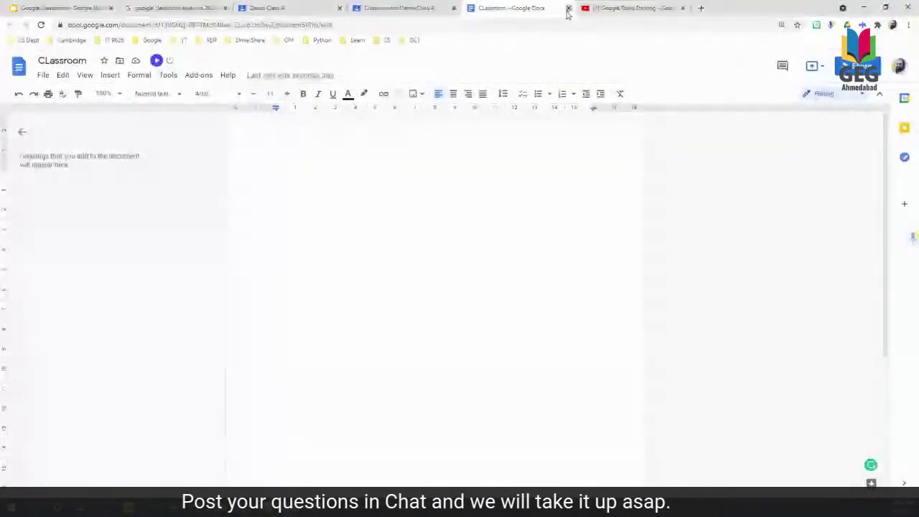
{"action": "left_click", "coordinate": [568, 7]}
{"action": "left_click", "coordinate": [675, 272]}
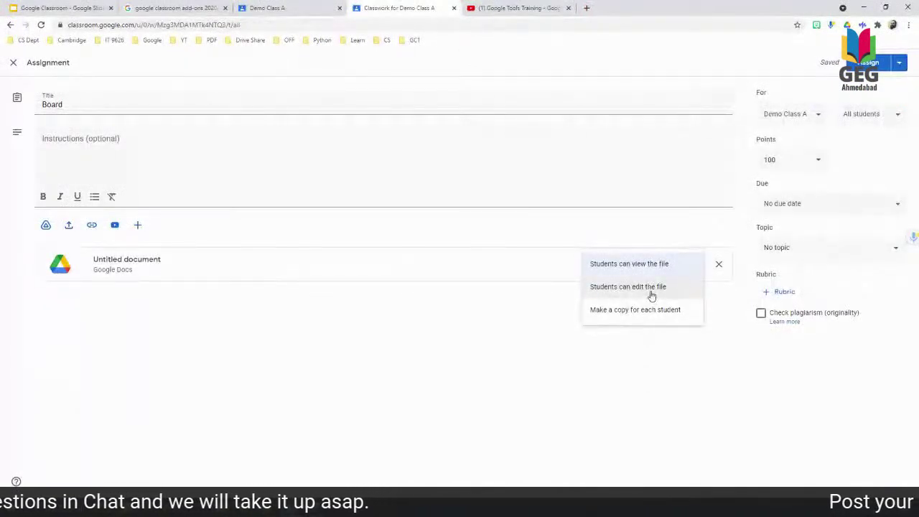
Let students edit the attached document and change Board's points from 100 to 5.
{"action": "left_click", "coordinate": [652, 288]}
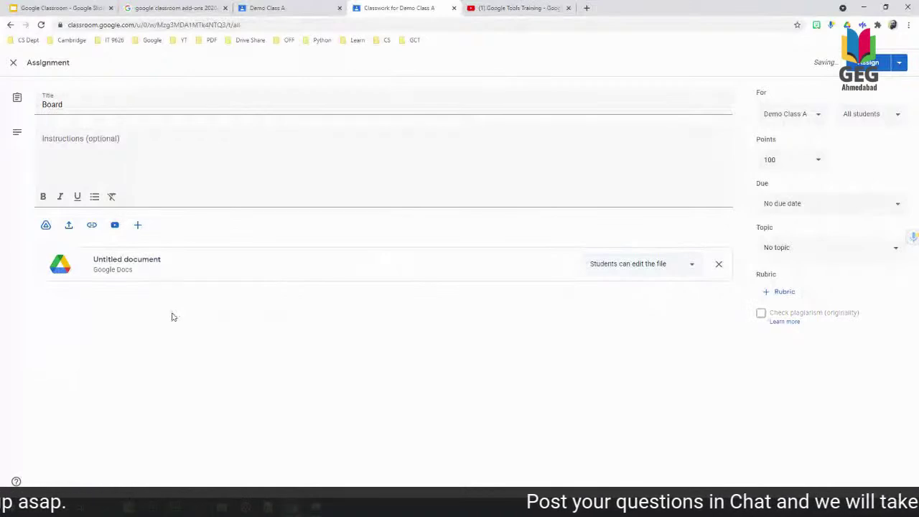
{"action": "left_click", "coordinate": [789, 159]}
{"action": "key", "text": "BackSpace"}
{"action": "key", "text": "BackSpace"}
{"action": "key", "text": "BackSpace"}
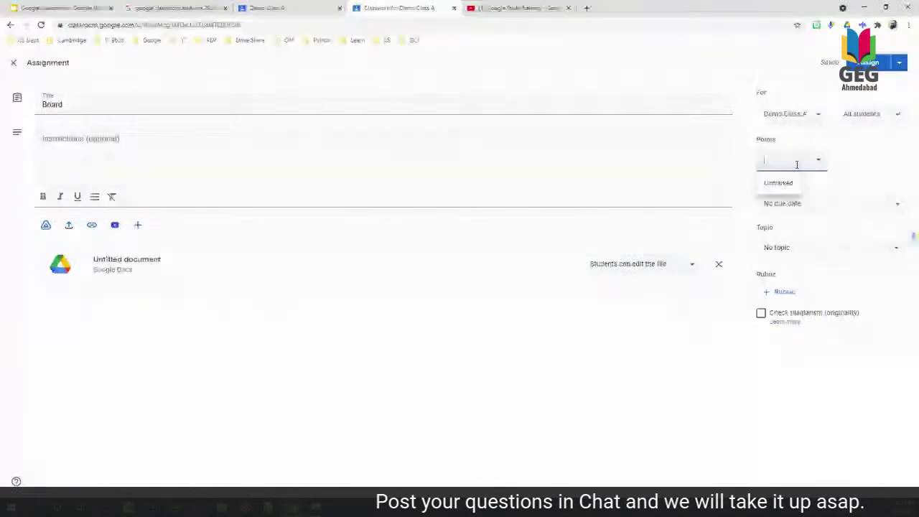
{"action": "type", "text": "5"}
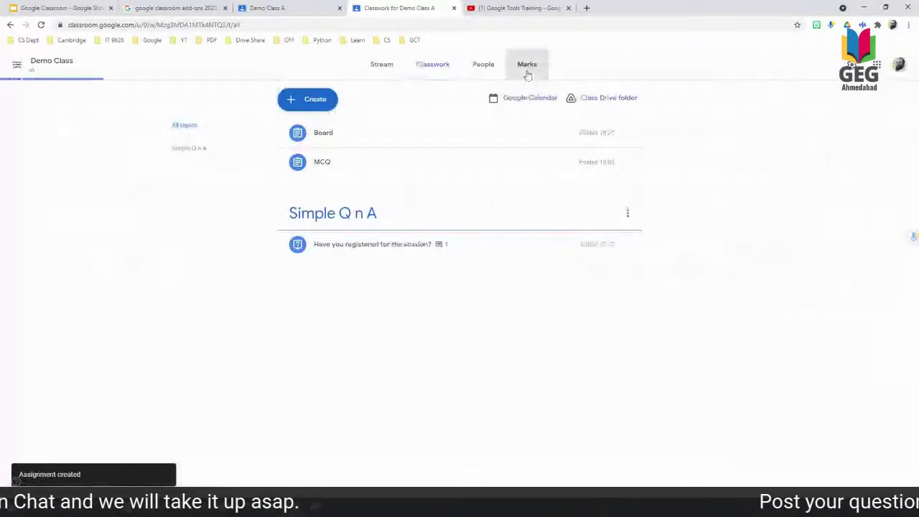
{"action": "left_click", "coordinate": [526, 71]}
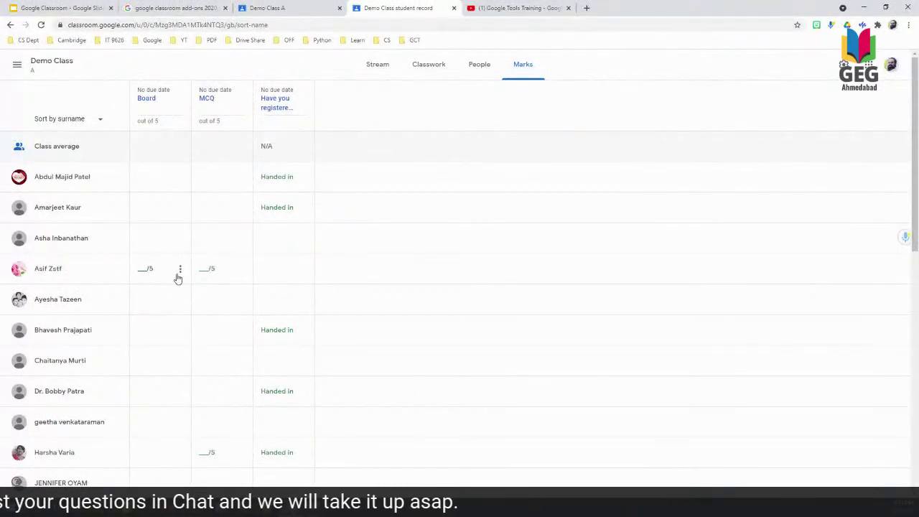
Return a student's 5/5 MCQ mark with a recorded voice-note link pasted as private comment.
{"action": "left_click", "coordinate": [202, 262]}
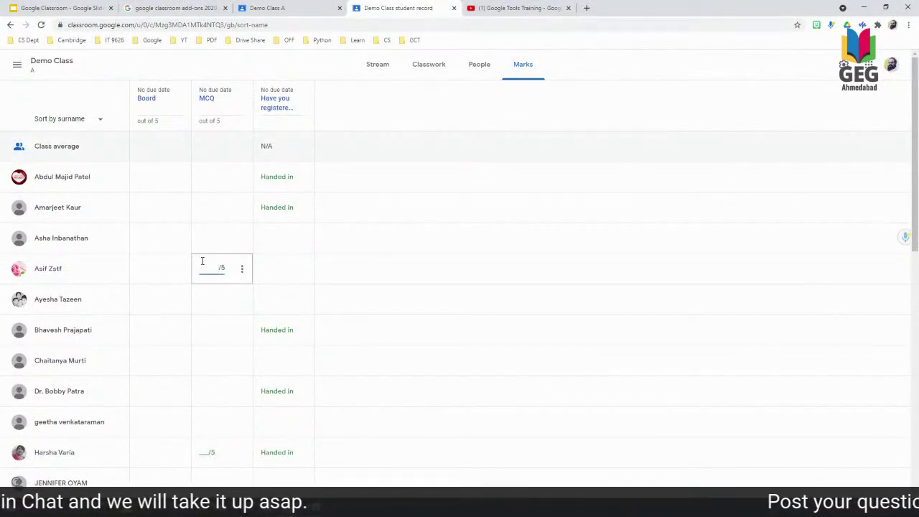
{"action": "left_click", "coordinate": [245, 271]}
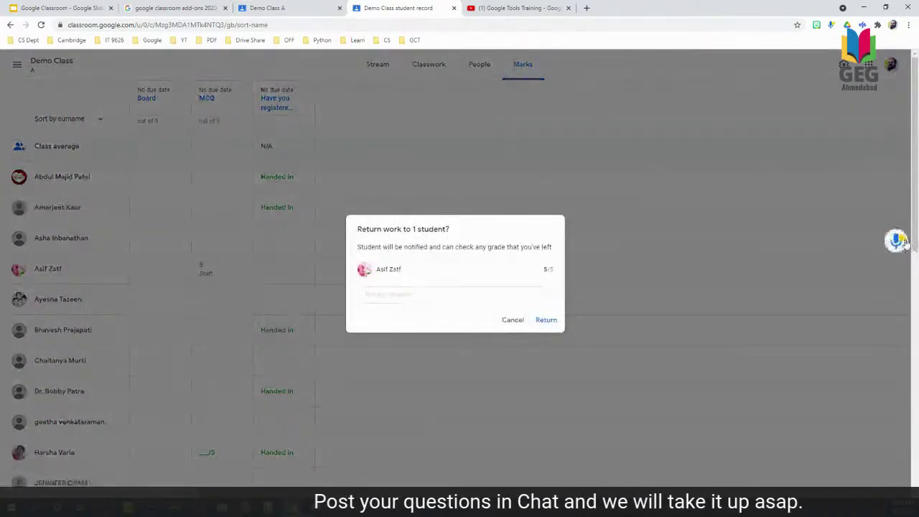
{"action": "left_click", "coordinate": [896, 242]}
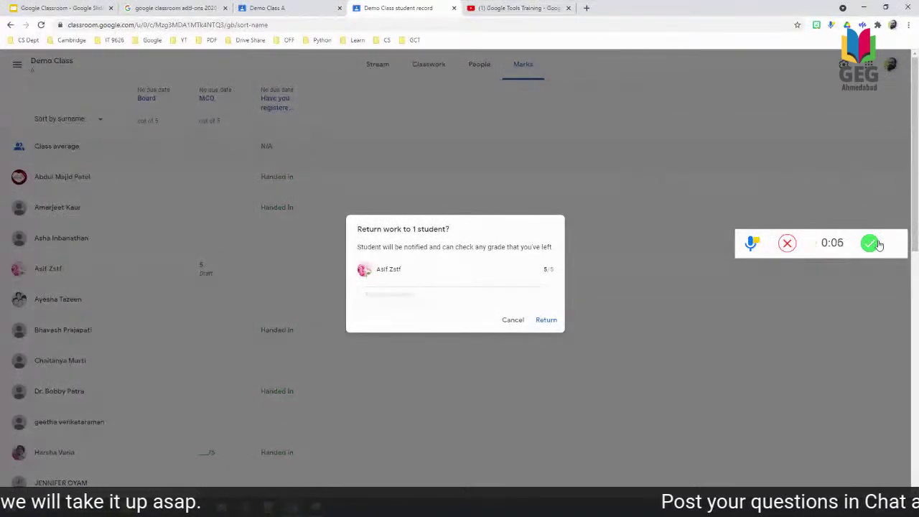
{"action": "left_click", "coordinate": [870, 244]}
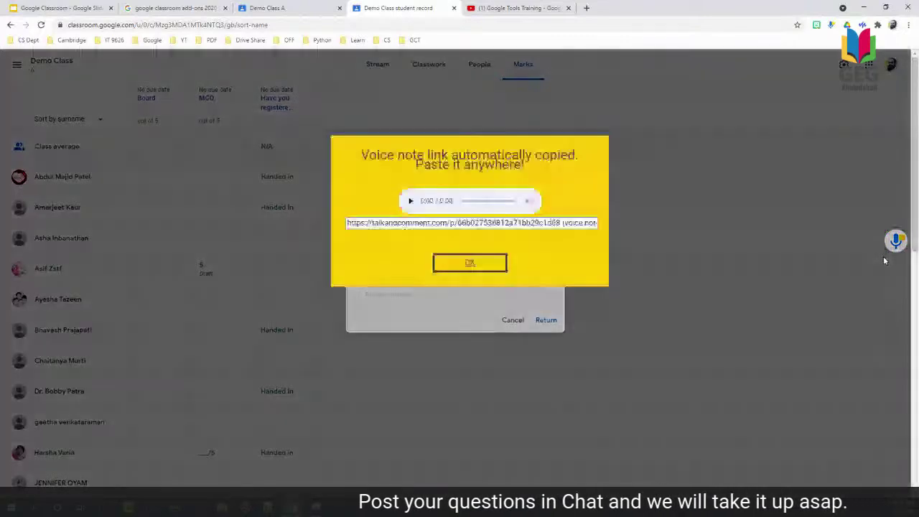
{"action": "left_click", "coordinate": [473, 223]}
{"action": "left_click", "coordinate": [470, 262]}
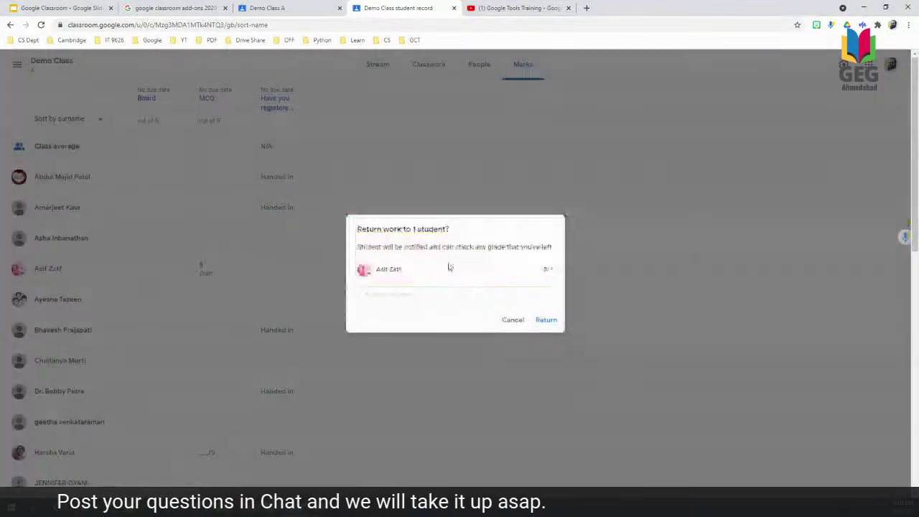
{"action": "left_click", "coordinate": [398, 295]}
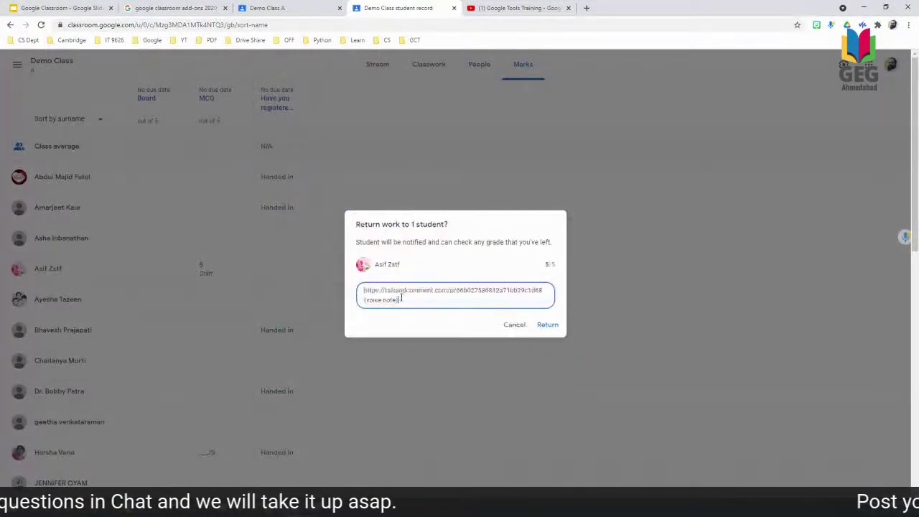
{"action": "left_click", "coordinate": [547, 324]}
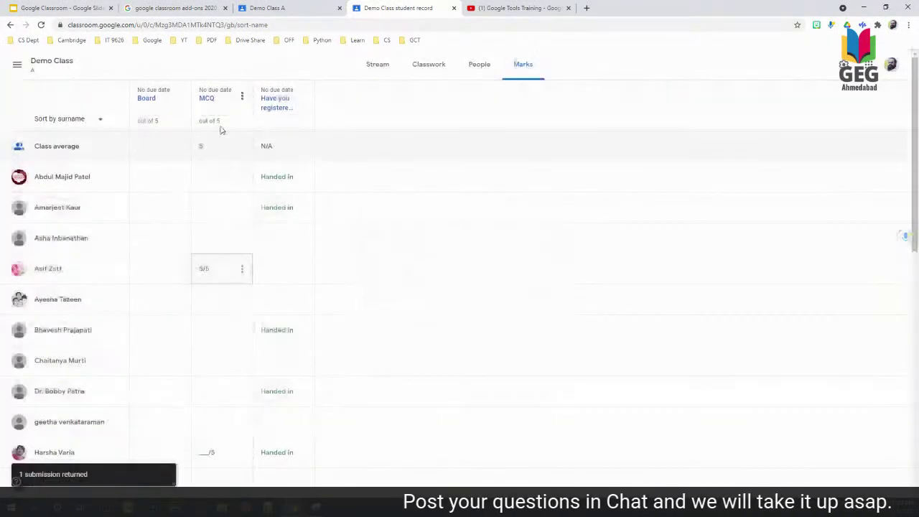
Mark another student 5/5 on MCQ and return it with the private comment 'Wonderful!'.
{"action": "scroll", "coordinate": [208, 368], "scroll_direction": "down", "scroll_amount": 3}
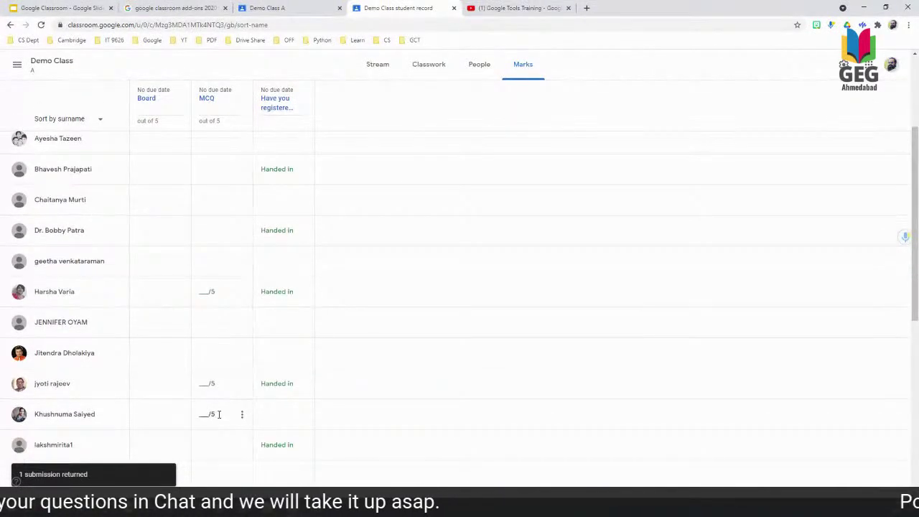
{"action": "scroll", "coordinate": [193, 246], "scroll_direction": "down", "scroll_amount": 1}
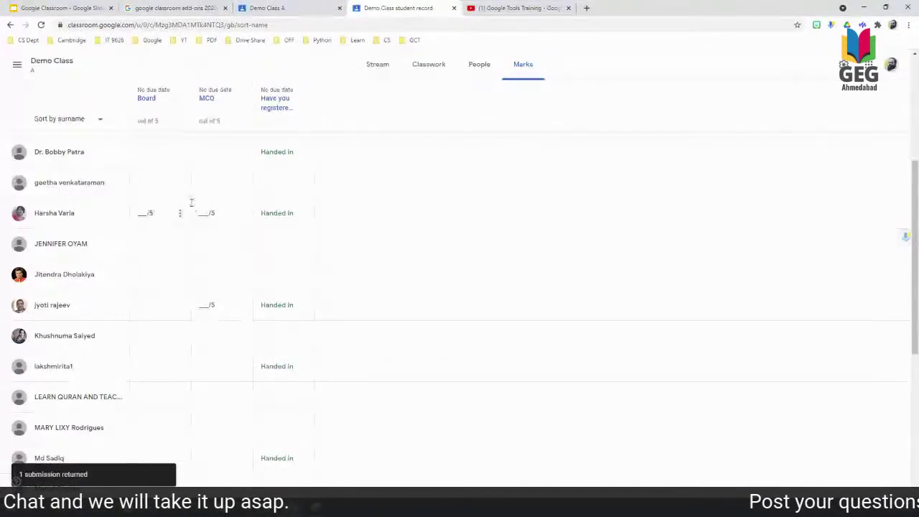
{"action": "left_click", "coordinate": [216, 213]}
{"action": "type", "text": "5/5"}
{"action": "left_click", "coordinate": [243, 214]}
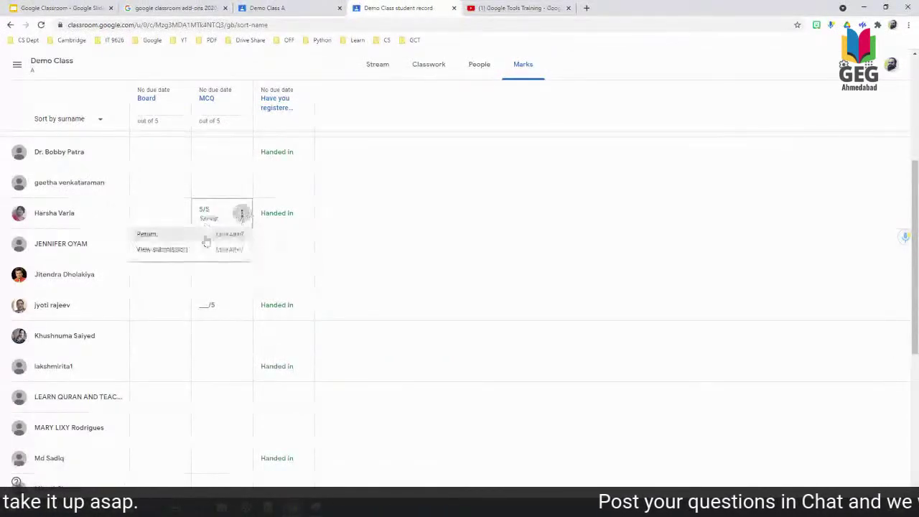
{"action": "left_click", "coordinate": [171, 241]}
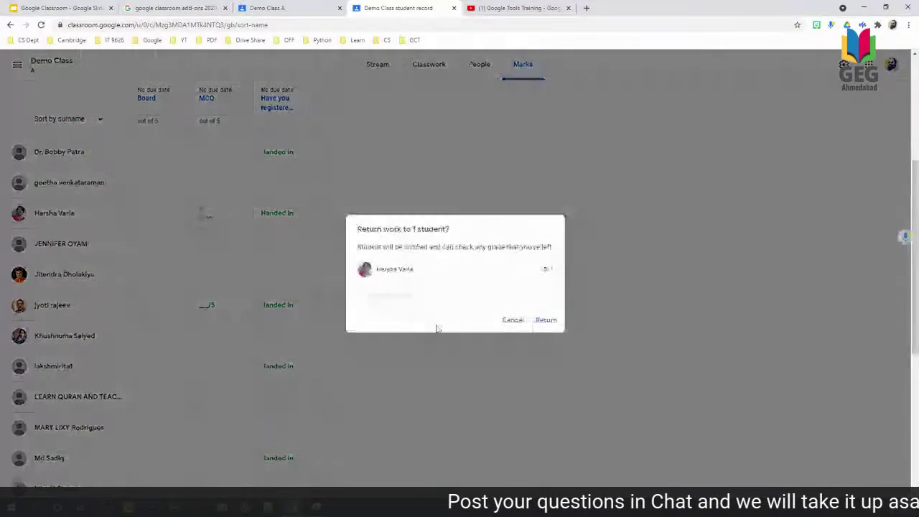
{"action": "left_click", "coordinate": [446, 297]}
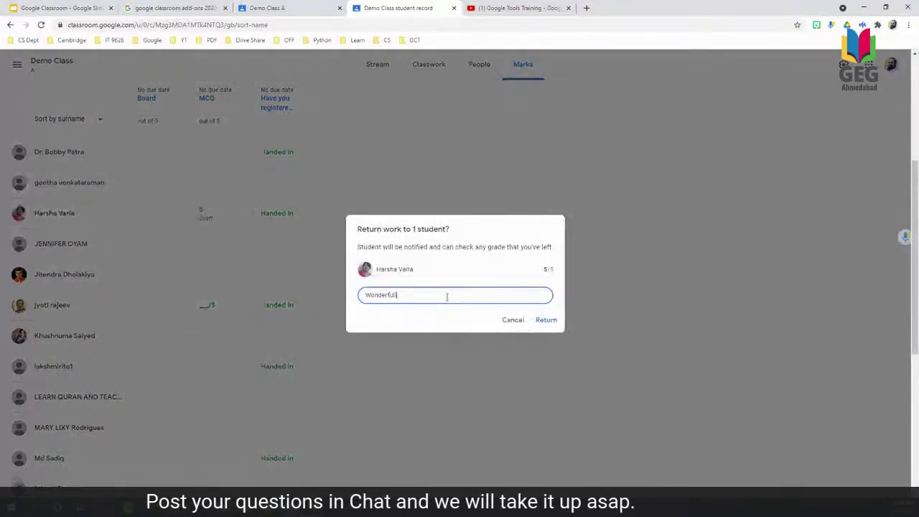
{"action": "type", "text": "Wonderful!"}
{"action": "left_click", "coordinate": [546, 319]}
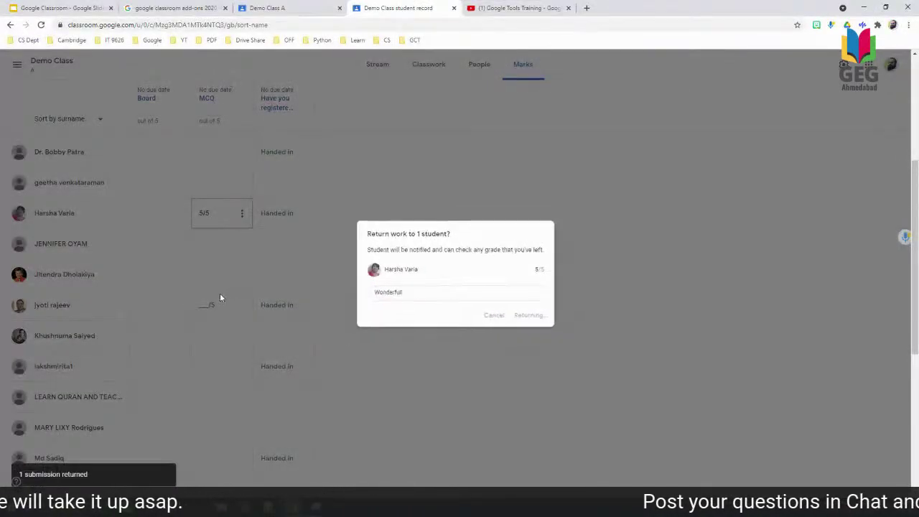
Mark a third student 5/5 on MCQ and return their work.
{"action": "type", "text": "5/5"}
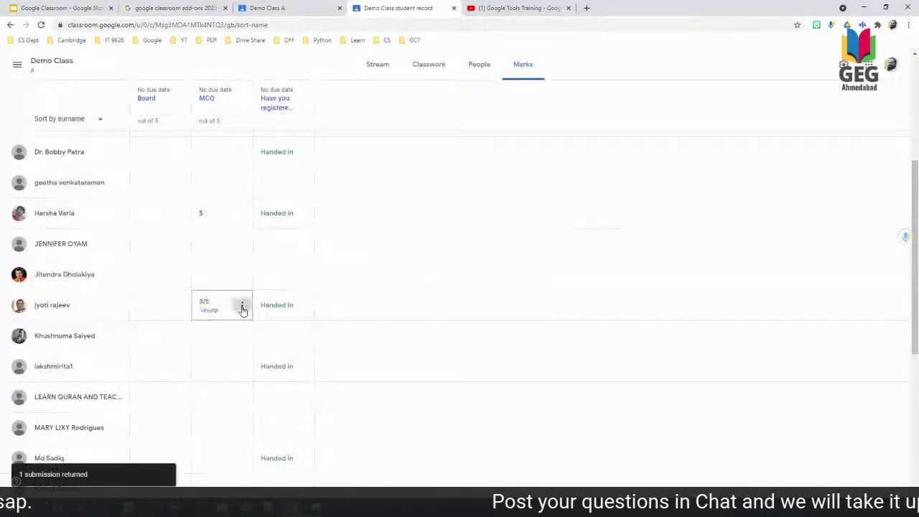
{"action": "left_click", "coordinate": [242, 305]}
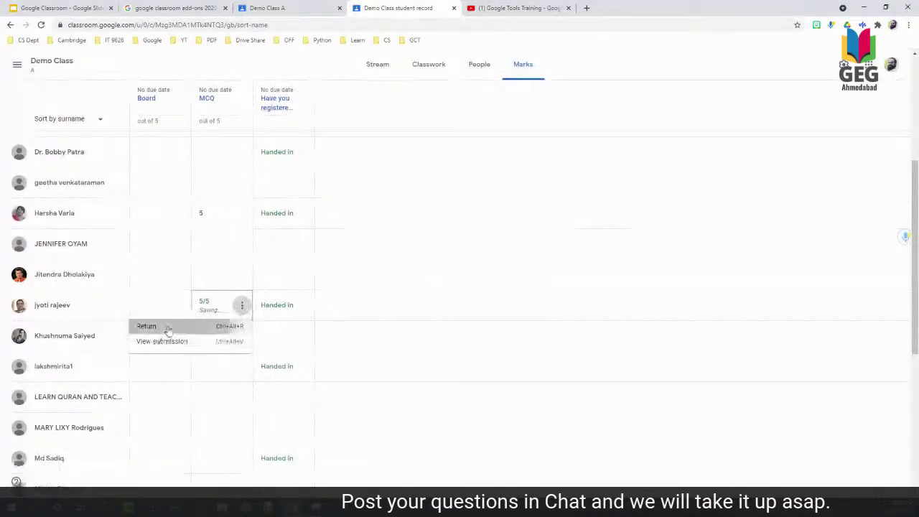
{"action": "left_click", "coordinate": [168, 330]}
{"action": "left_click", "coordinate": [539, 323]}
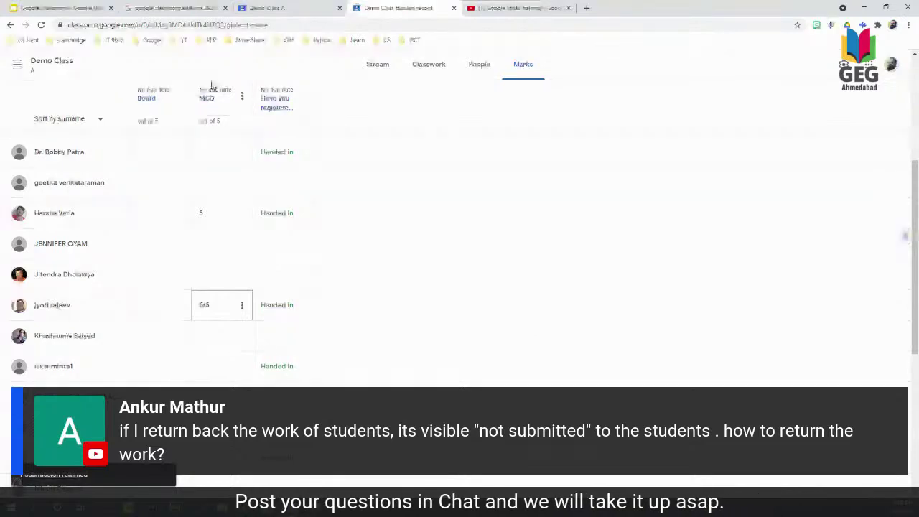
{"action": "scroll", "coordinate": [212, 87], "scroll_direction": "down", "scroll_amount": 3}
{"action": "scroll", "coordinate": [213, 350], "scroll_direction": "down", "scroll_amount": 1}
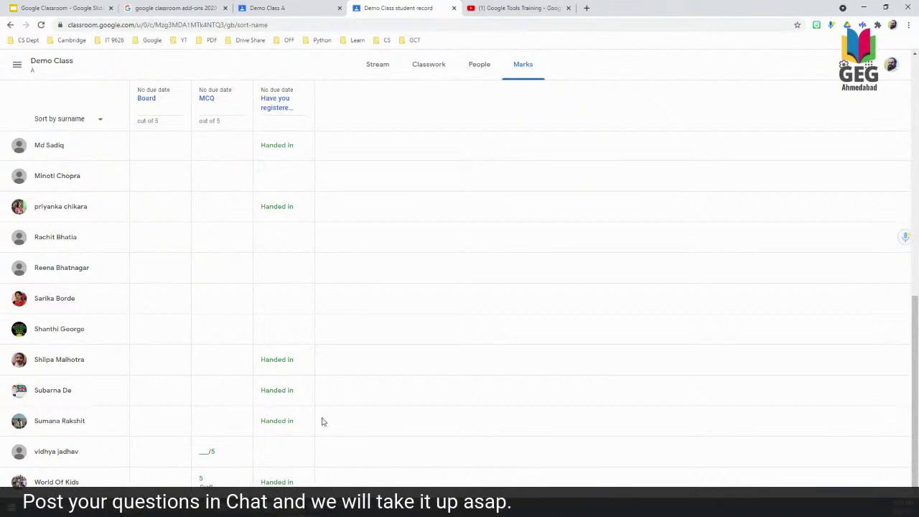
Return another student's MCQ mark from the Marks page.
{"action": "left_click", "coordinate": [201, 450]}
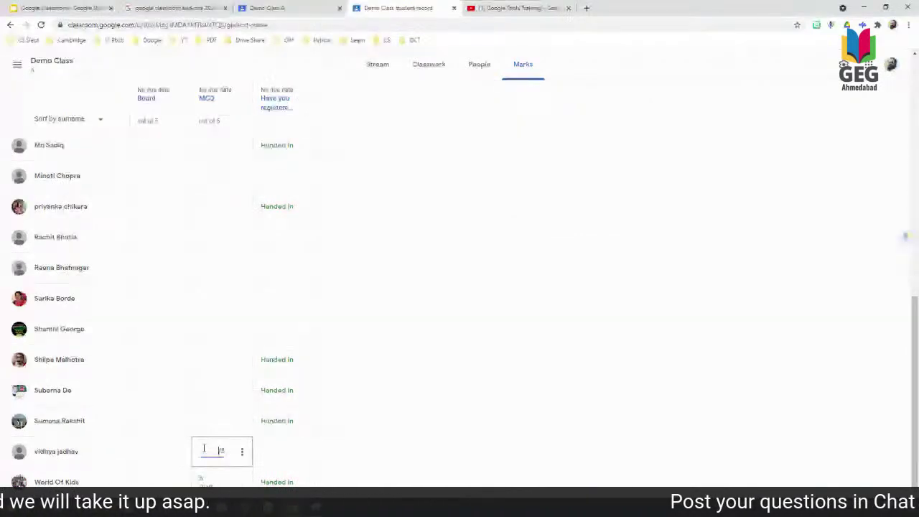
{"action": "left_click", "coordinate": [241, 452]}
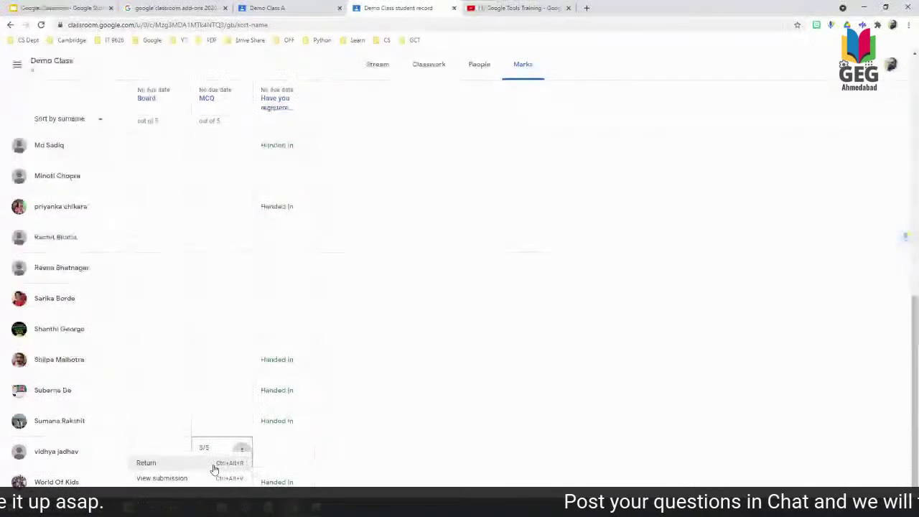
{"action": "left_click", "coordinate": [213, 467]}
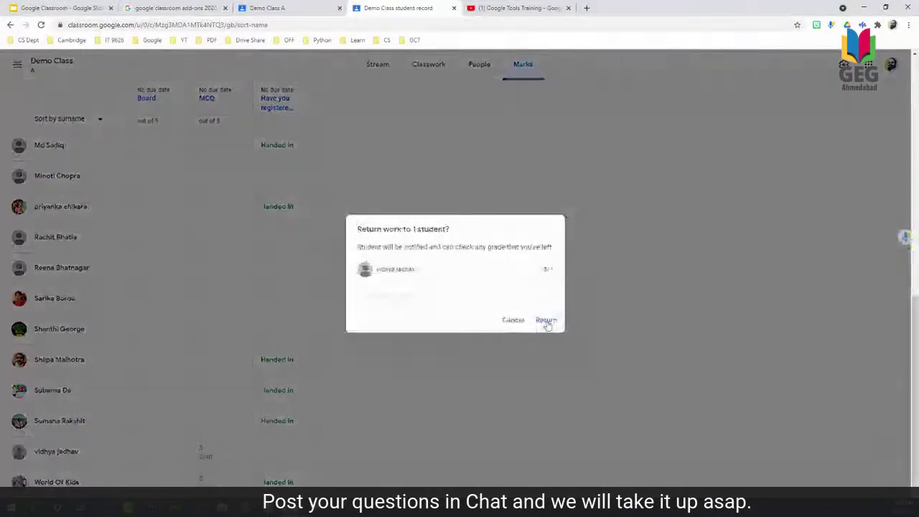
{"action": "left_click", "coordinate": [546, 321]}
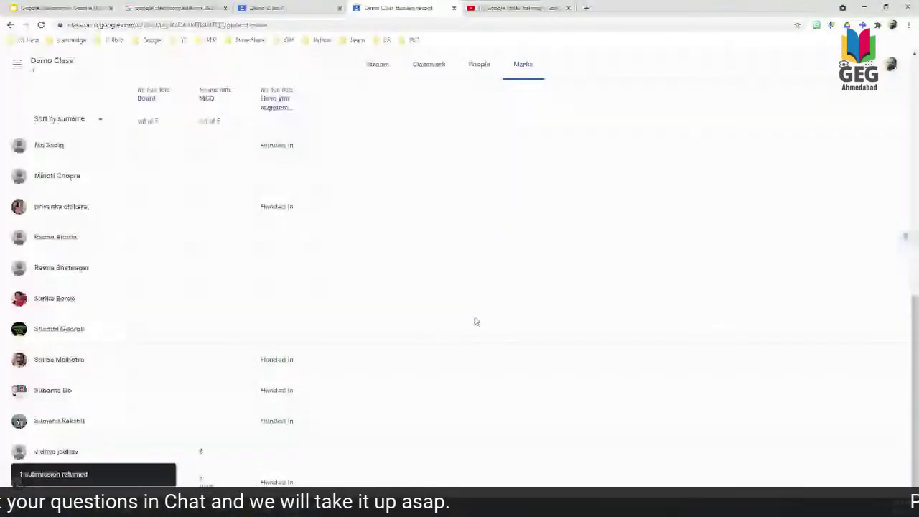
Open a student's assignment list and view the MCQ submission details.
{"action": "left_click", "coordinate": [69, 452]}
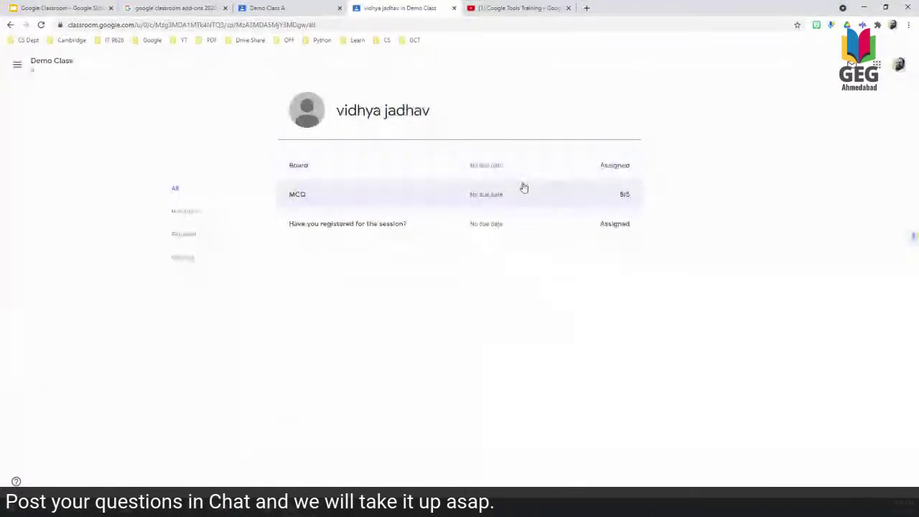
{"action": "left_click", "coordinate": [440, 202]}
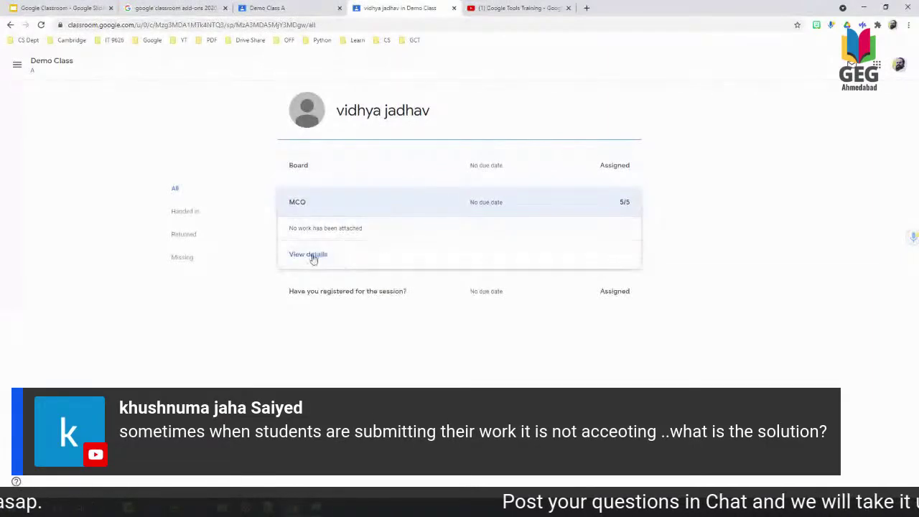
{"action": "left_click", "coordinate": [312, 257]}
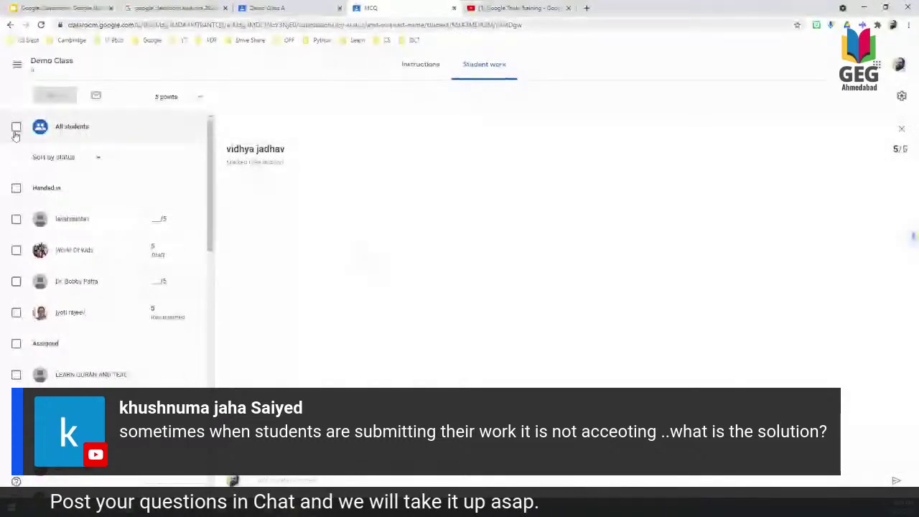
Enter a grade of 5 for the handed-in MCQ submissions.
{"action": "left_click", "coordinate": [158, 219]}
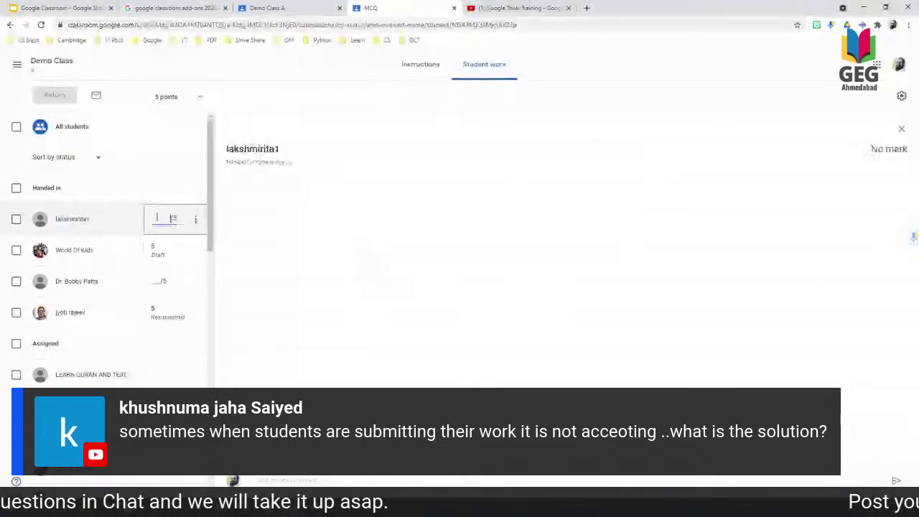
{"action": "type", "text": "5"}
{"action": "key", "text": "Return"}
{"action": "type", "text": "5"}
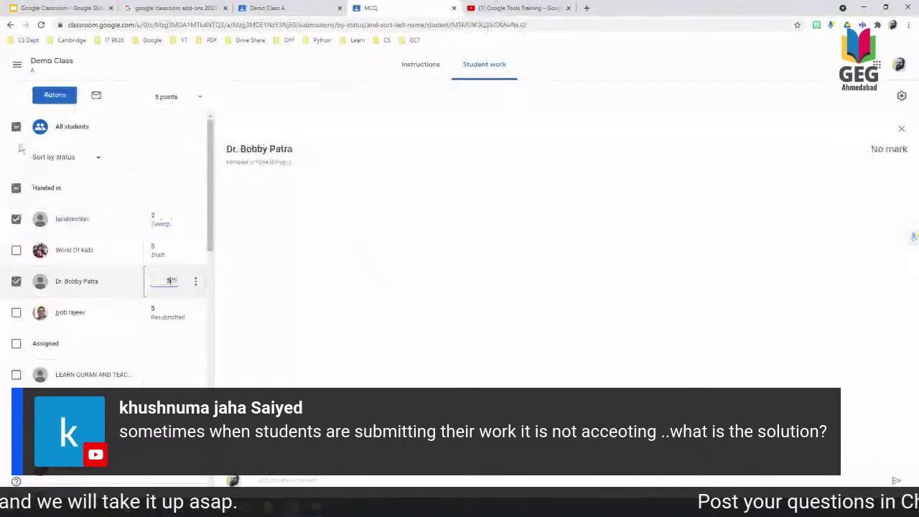
Select the four handed-in students and return their graded work.
{"action": "left_click", "coordinate": [15, 252]}
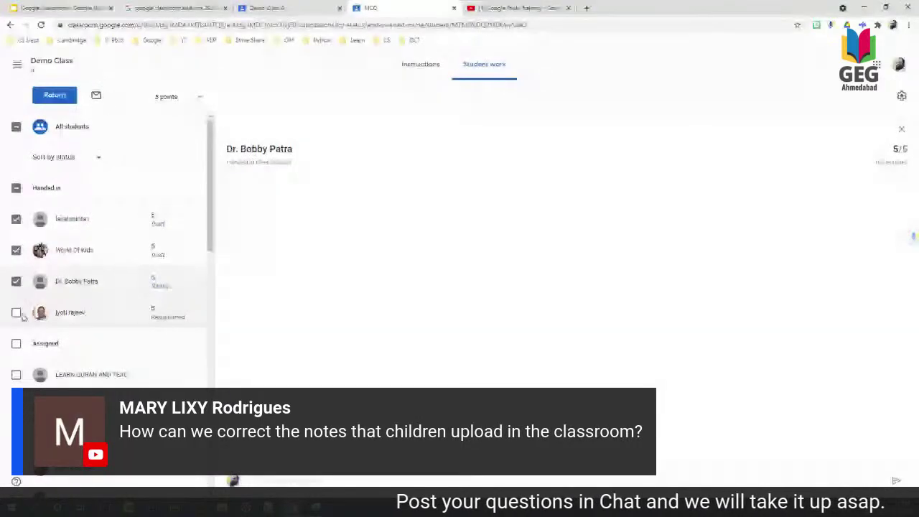
{"action": "left_click", "coordinate": [16, 312]}
{"action": "left_click", "coordinate": [93, 157]}
{"action": "left_click", "coordinate": [152, 166]}
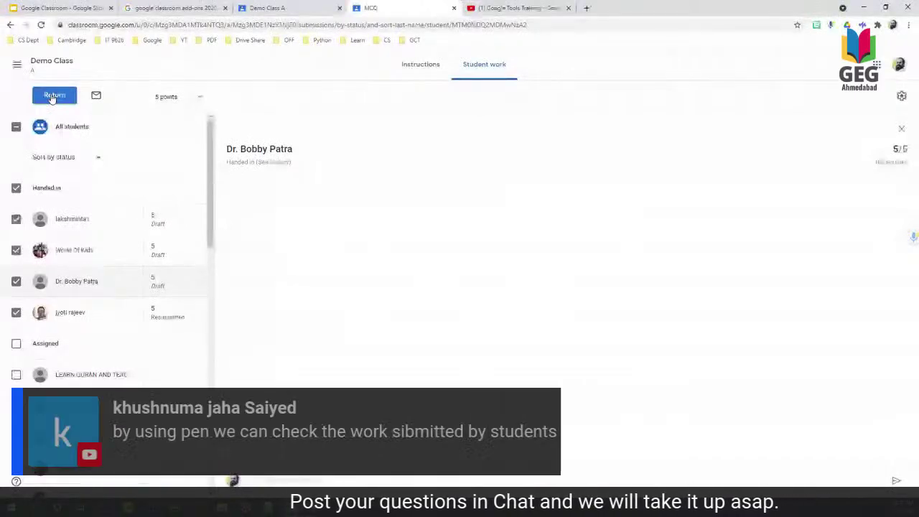
{"action": "left_click", "coordinate": [54, 95]}
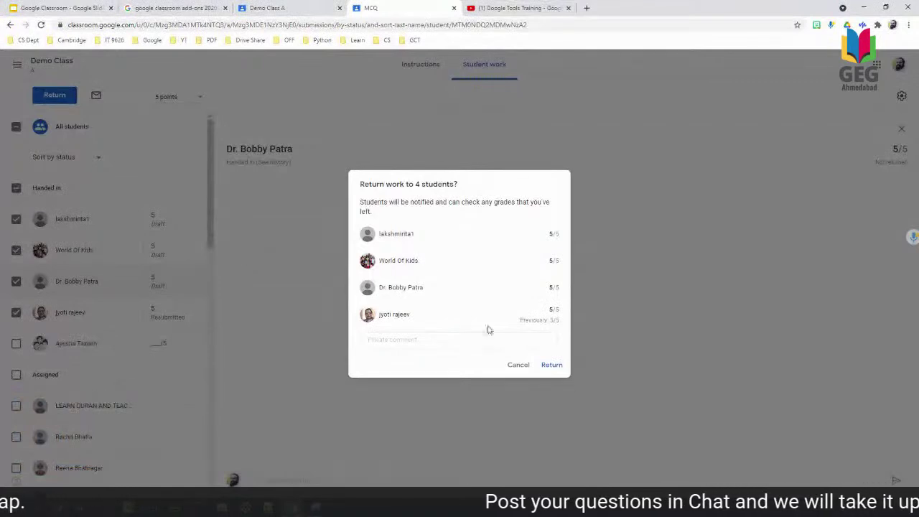
{"action": "left_click", "coordinate": [561, 367]}
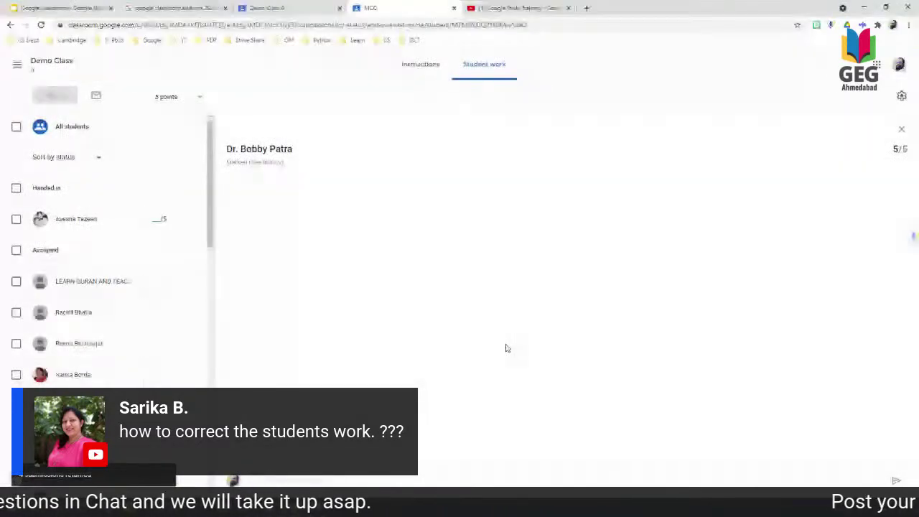
{"action": "left_click", "coordinate": [424, 78]}
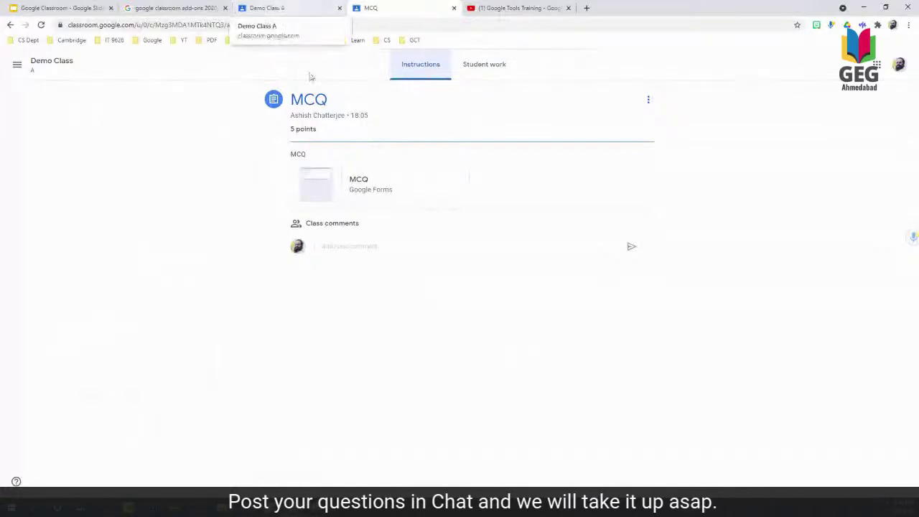
Go back to the stream and open the Board assignment's 'Classroom' document.
{"action": "key", "text": "alt+Left"}
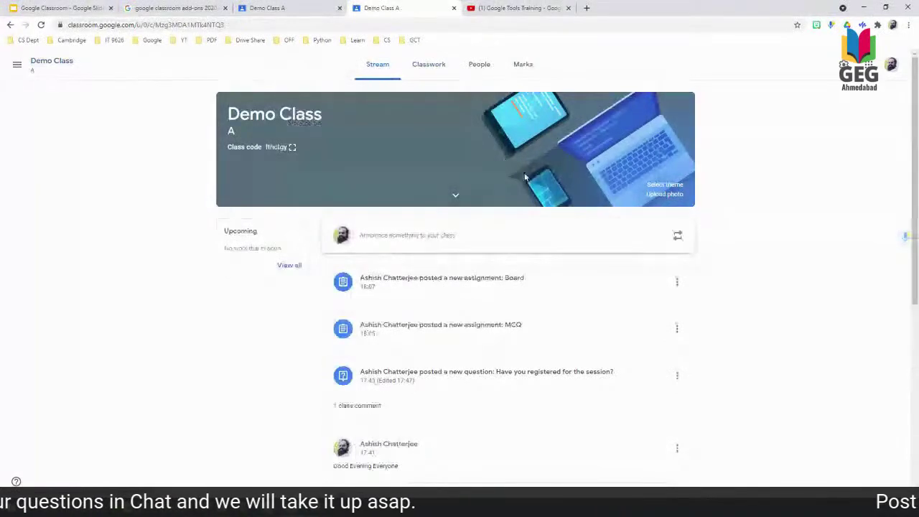
{"action": "left_click", "coordinate": [492, 285]}
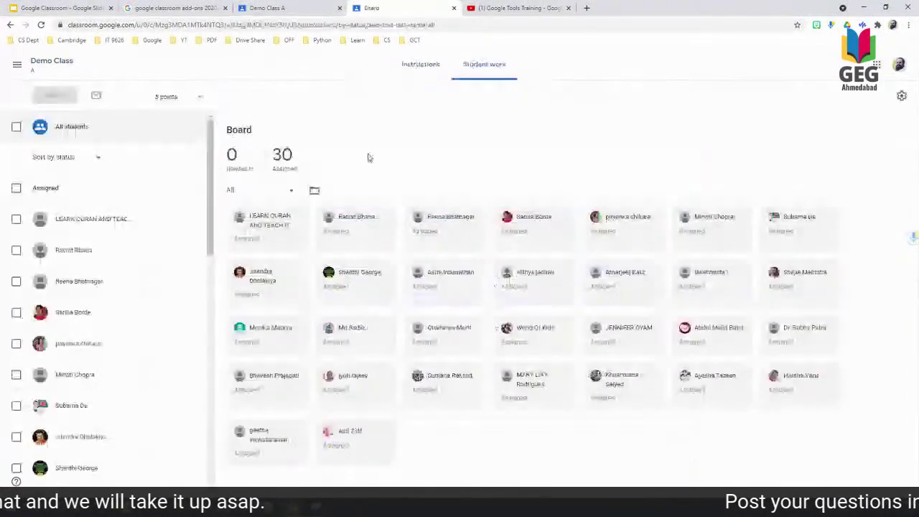
{"action": "left_click", "coordinate": [421, 64]}
{"action": "left_click", "coordinate": [180, 226]}
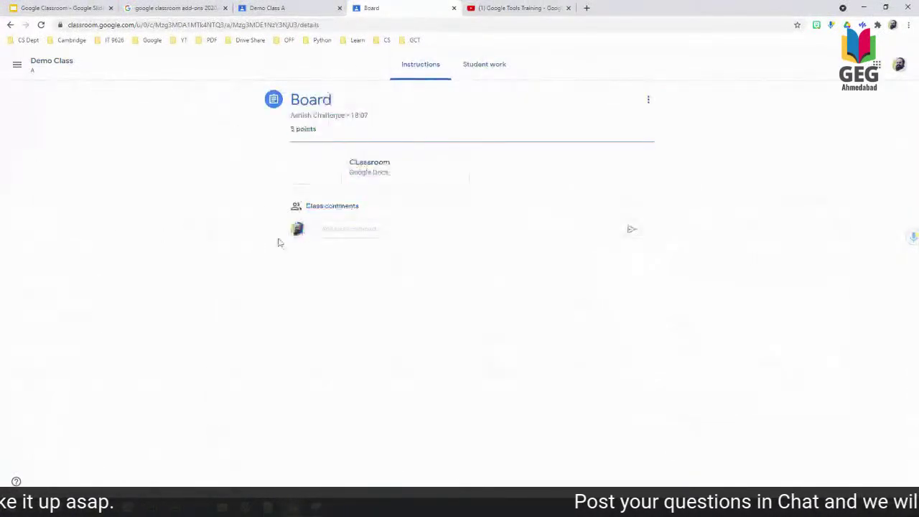
{"action": "left_click", "coordinate": [318, 157]}
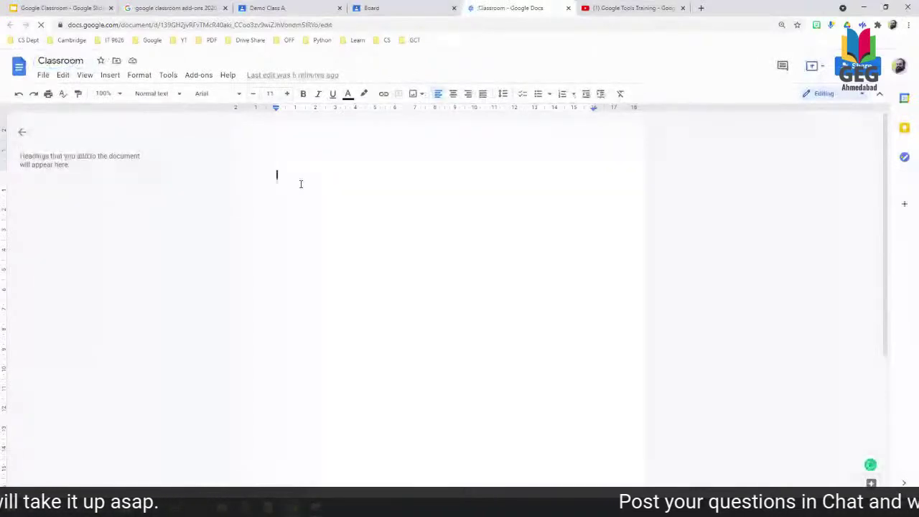
Type a Name label with an underscore rule line, copy it, and turn the copy into City.
{"action": "type", "text": "Name"}
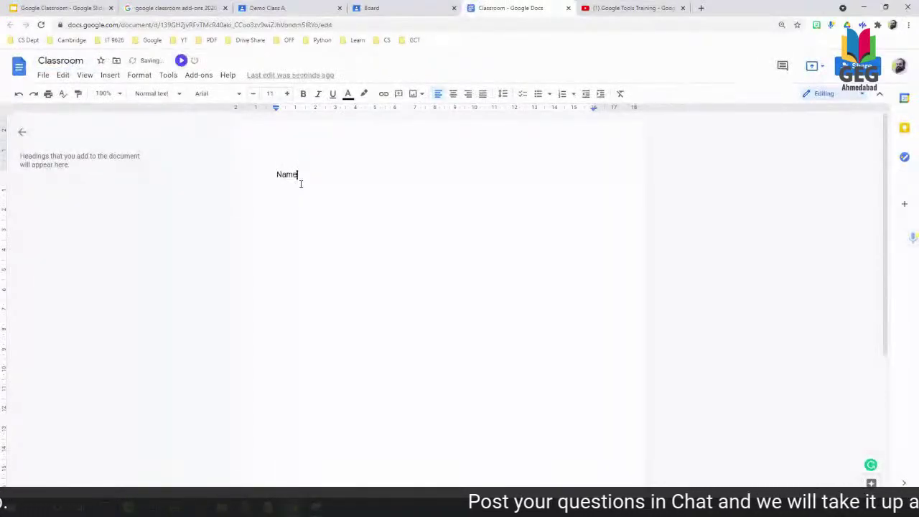
{"action": "key", "text": "Return"}
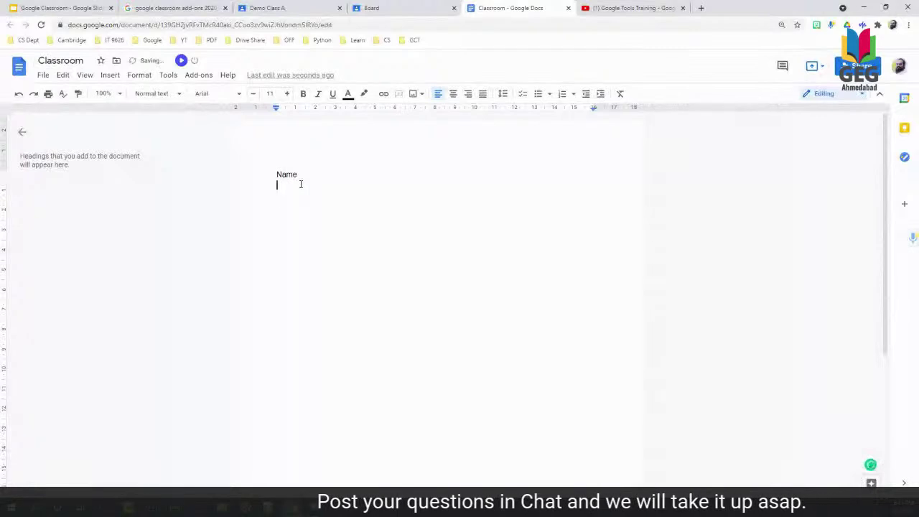
{"action": "type", "text": "______________________"}
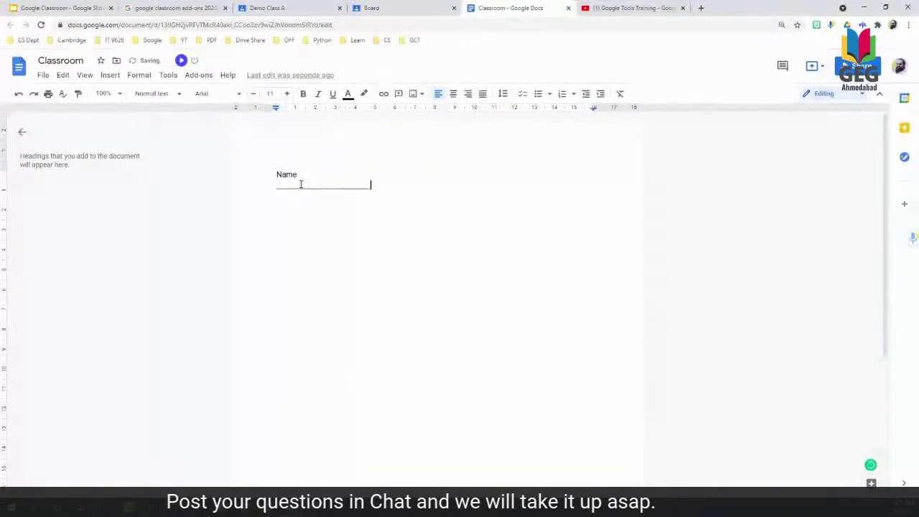
{"action": "type", "text": "_______________________________"}
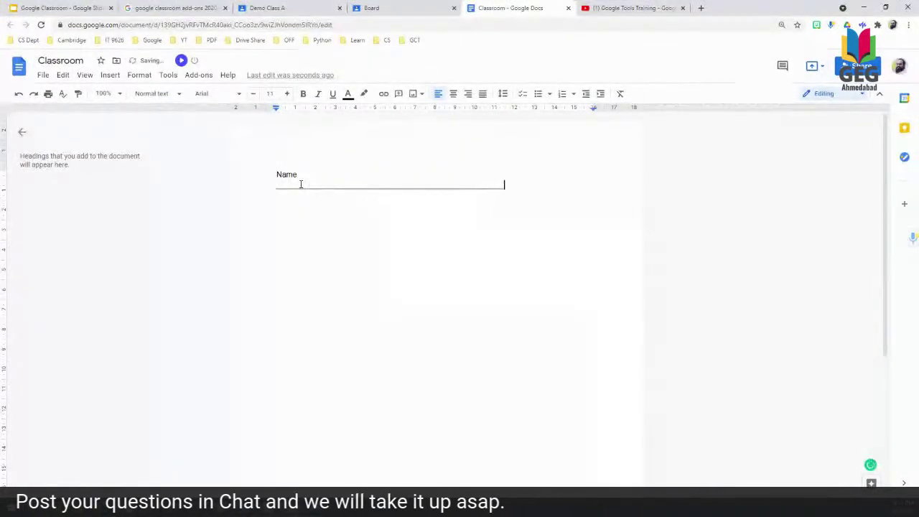
{"action": "type", "text": "___________"}
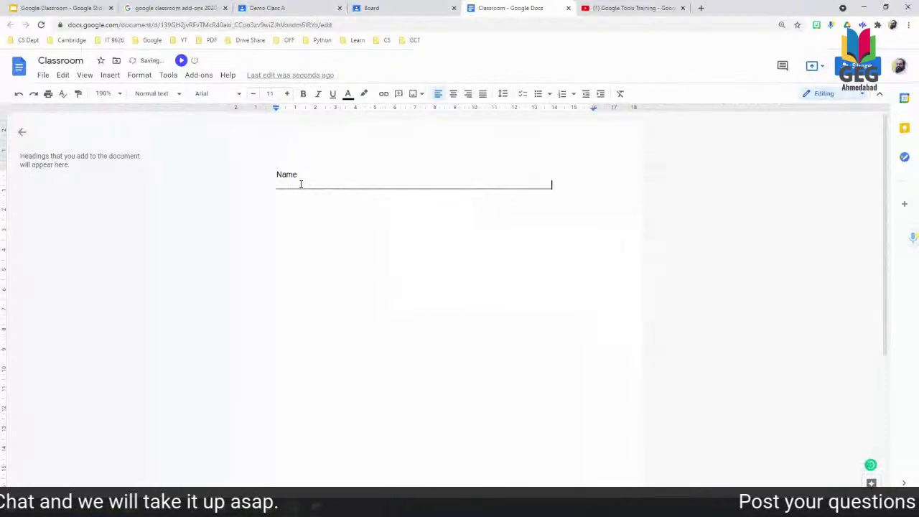
{"action": "key", "text": "Return"}
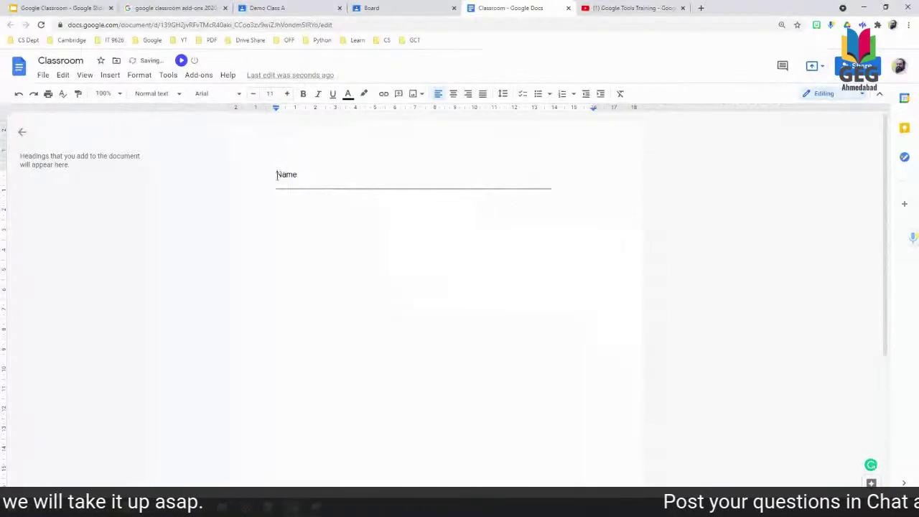
{"action": "left_click_drag", "start_coordinate": [276, 174], "coordinate": [555, 189]}
{"action": "key", "text": "ctrl+c"}
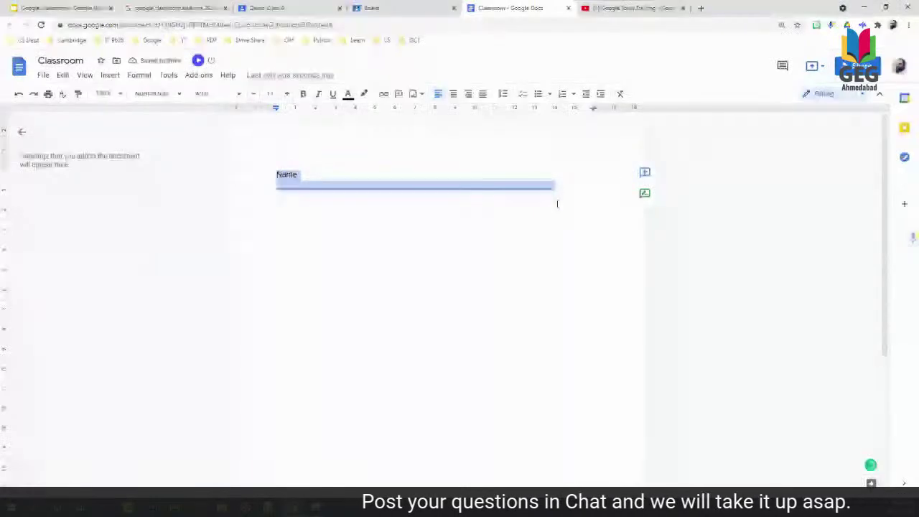
{"action": "left_click", "coordinate": [572, 193]}
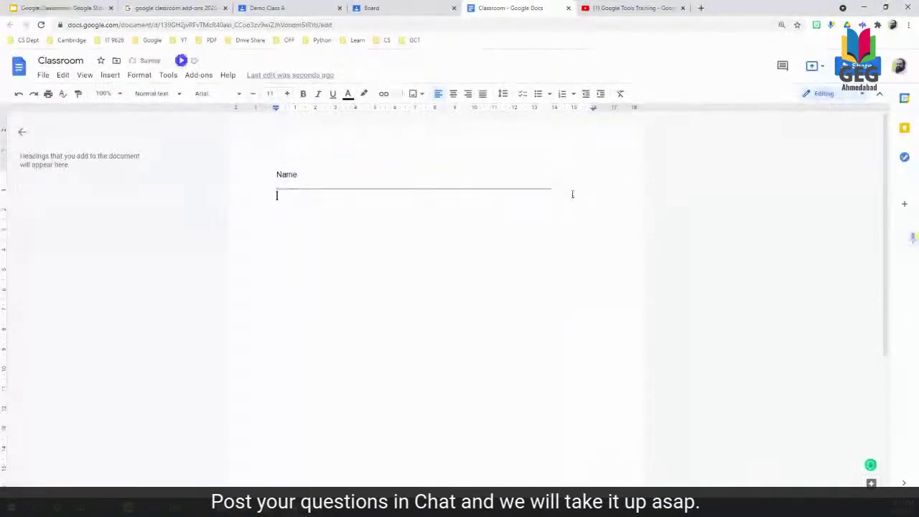
{"action": "key", "text": "ctrl+v"}
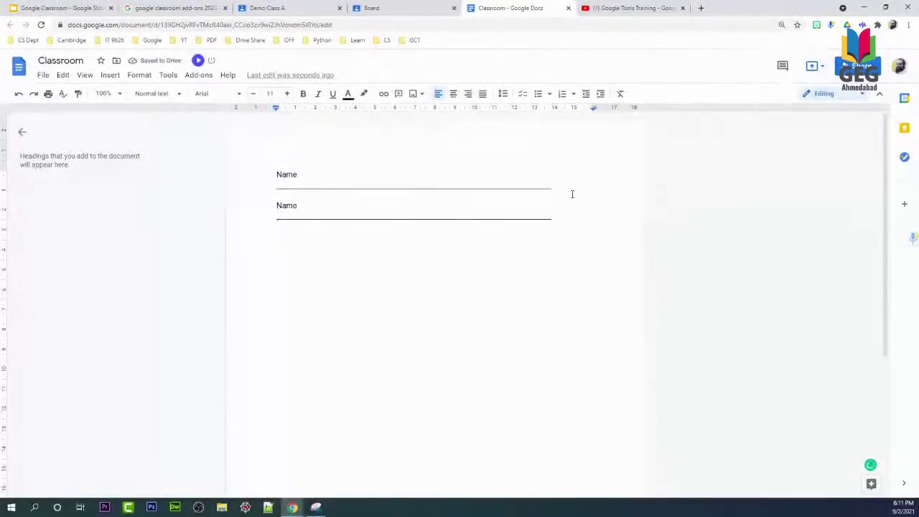
{"action": "key", "text": "shift+End"}
{"action": "type", "text": "C"}
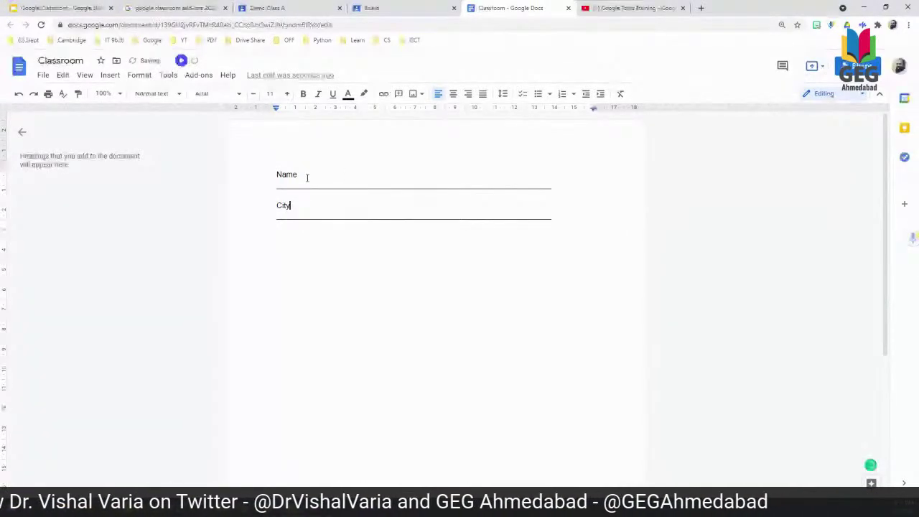
{"action": "key", "text": "Return"}
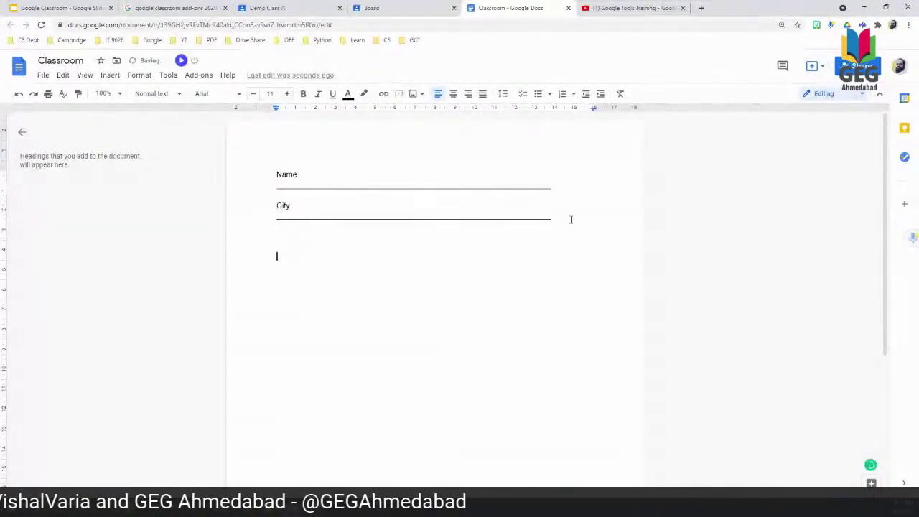
Paste four more Name and City blocks onto later pages, check them, and return to Board.
{"action": "key", "text": "ctrl+v"}
{"action": "key", "text": "ctrl+v"}
{"action": "key", "text": "ctrl+v"}
{"action": "key", "text": "ctrl+v"}
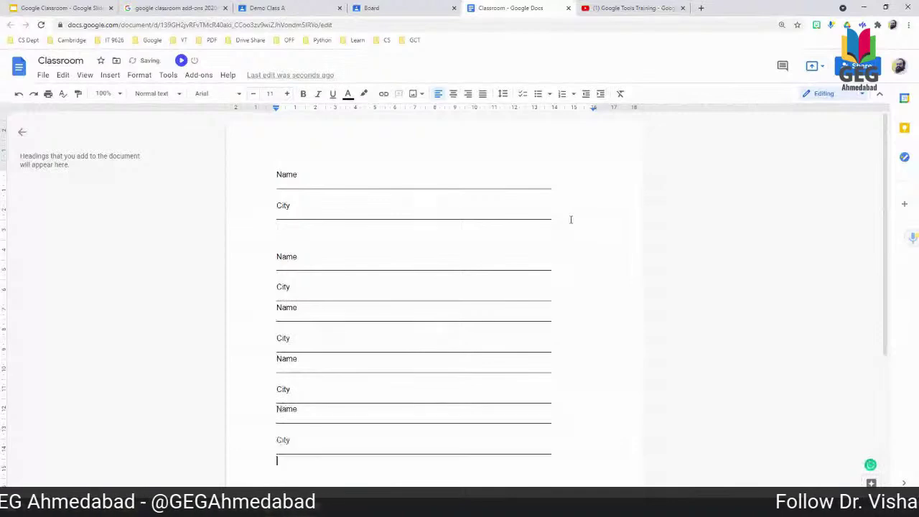
{"action": "key", "text": "ctrl+v"}
{"action": "key", "text": "ctrl+v"}
{"action": "key", "text": "ctrl+v"}
{"action": "key", "text": "ctrl+v"}
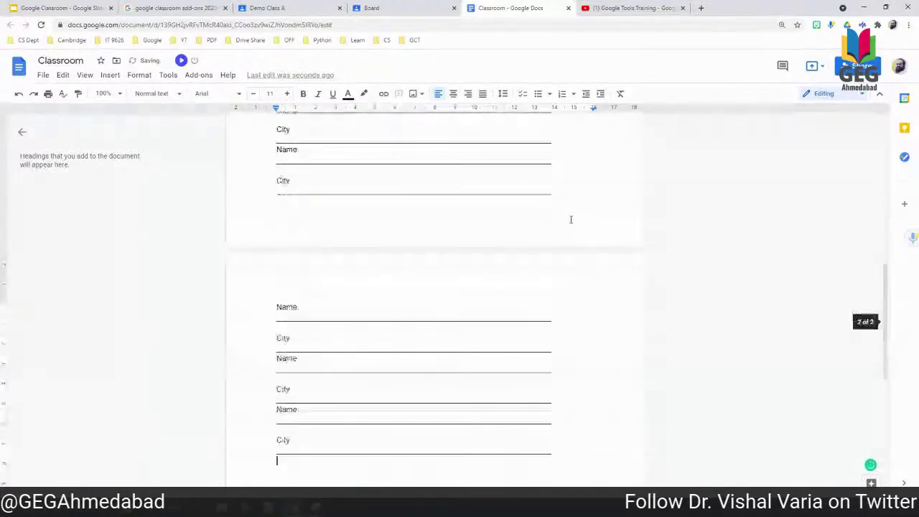
{"action": "key", "text": "ctrl+v"}
{"action": "key", "text": "ctrl+v"}
{"action": "key", "text": "ctrl+v"}
{"action": "key", "text": "ctrl+v"}
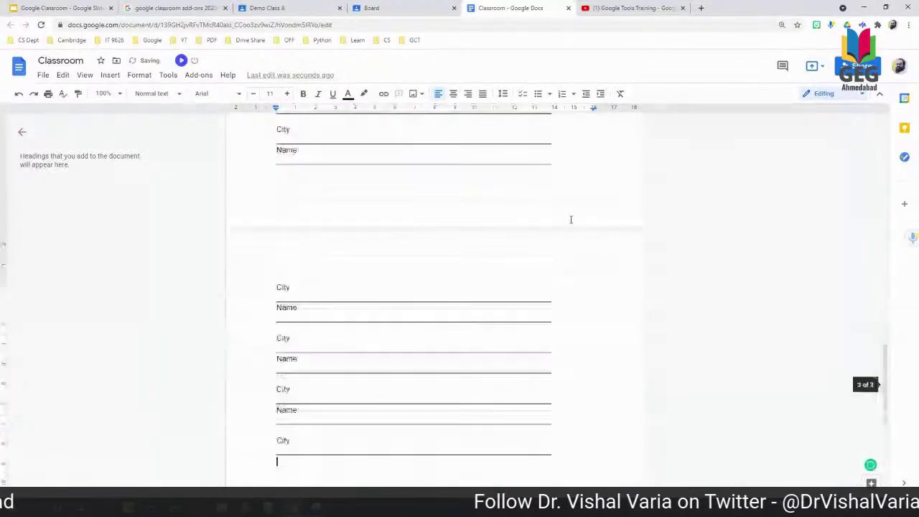
{"action": "key", "text": "ctrl+v"}
{"action": "key", "text": "ctrl+v"}
{"action": "type", "text": "Name City"}
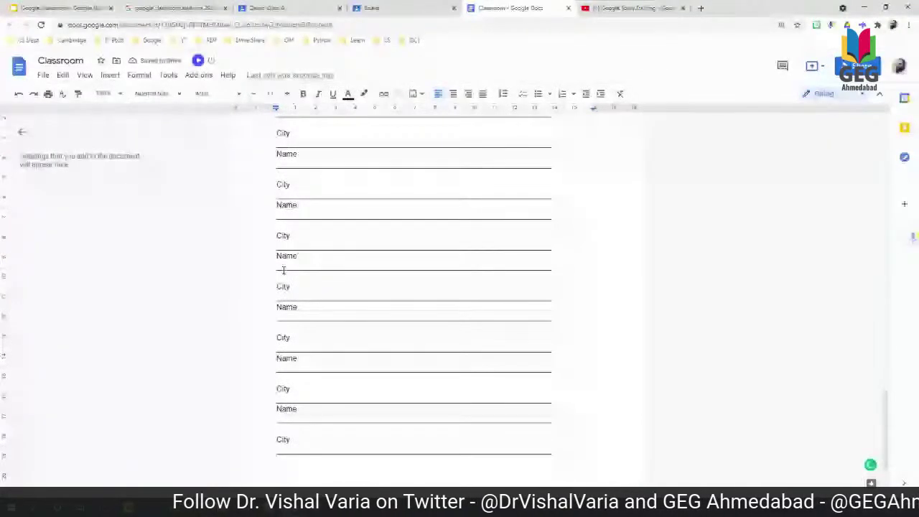
{"action": "scroll", "coordinate": [283, 270], "scroll_direction": "up", "scroll_amount": 15}
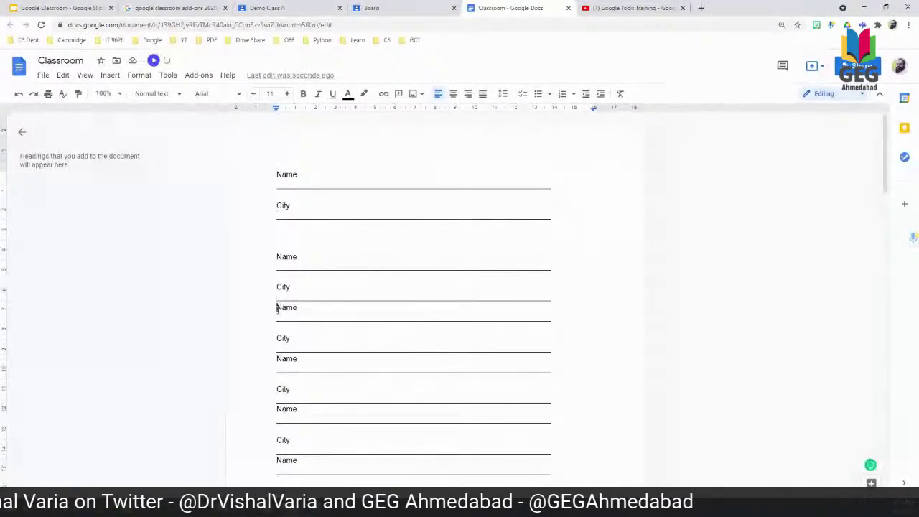
{"action": "scroll", "coordinate": [277, 308], "scroll_direction": "down", "scroll_amount": 8}
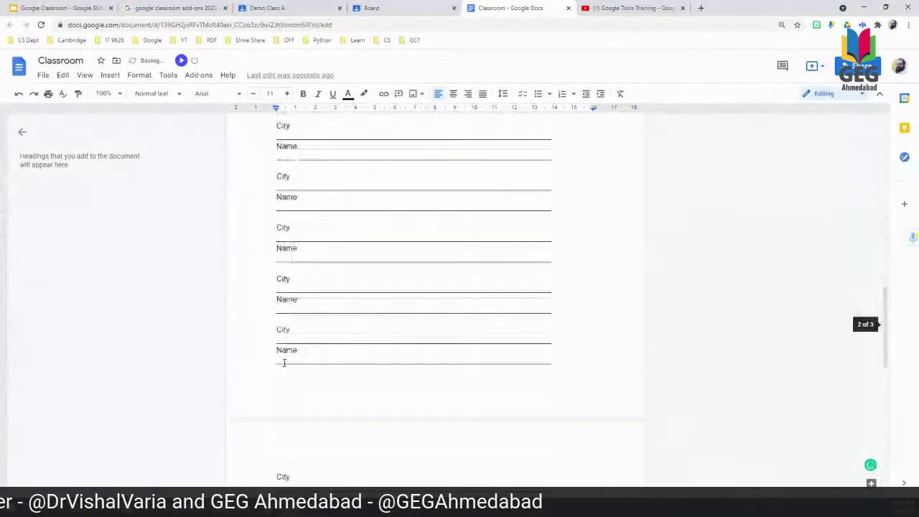
{"action": "scroll", "coordinate": [283, 363], "scroll_direction": "up", "scroll_amount": 10}
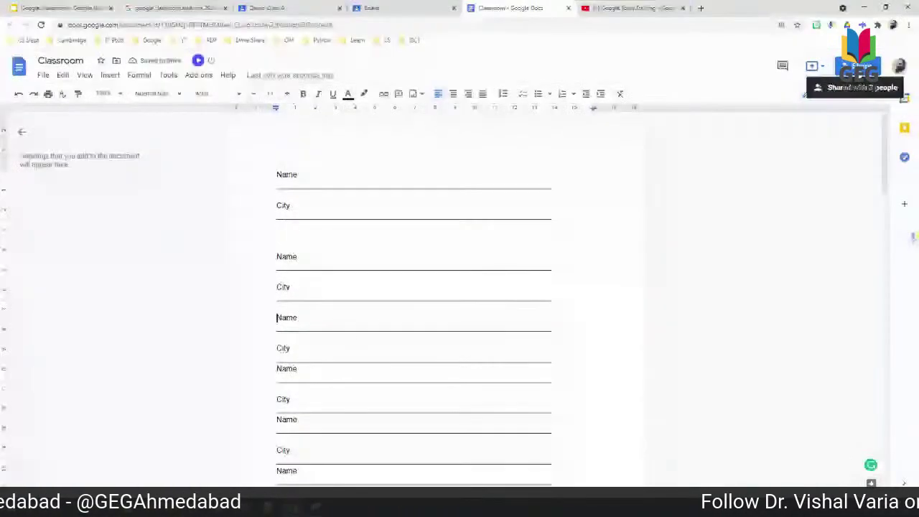
{"action": "left_click", "coordinate": [425, 7]}
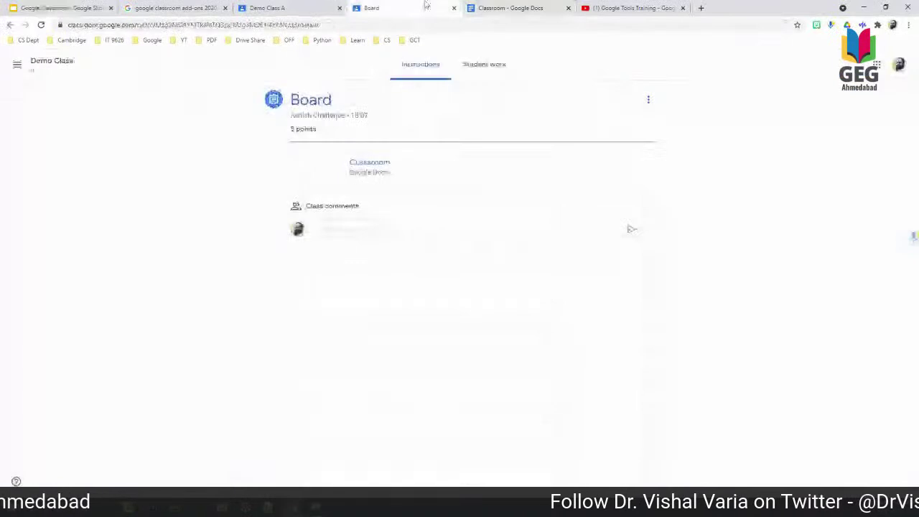
From the Demo Class stream, check Board's Student work, then open its Classroom Docs attachment.
{"action": "left_click", "coordinate": [43, 63]}
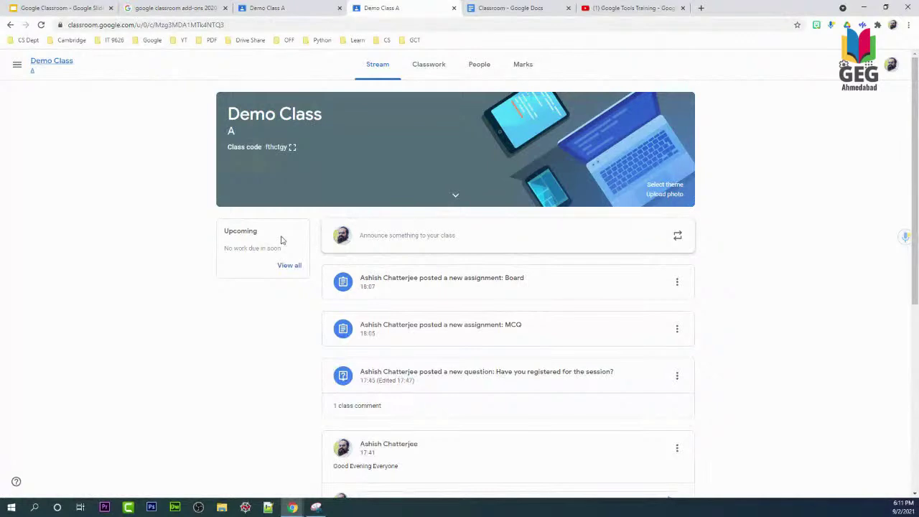
{"action": "left_click", "coordinate": [391, 288]}
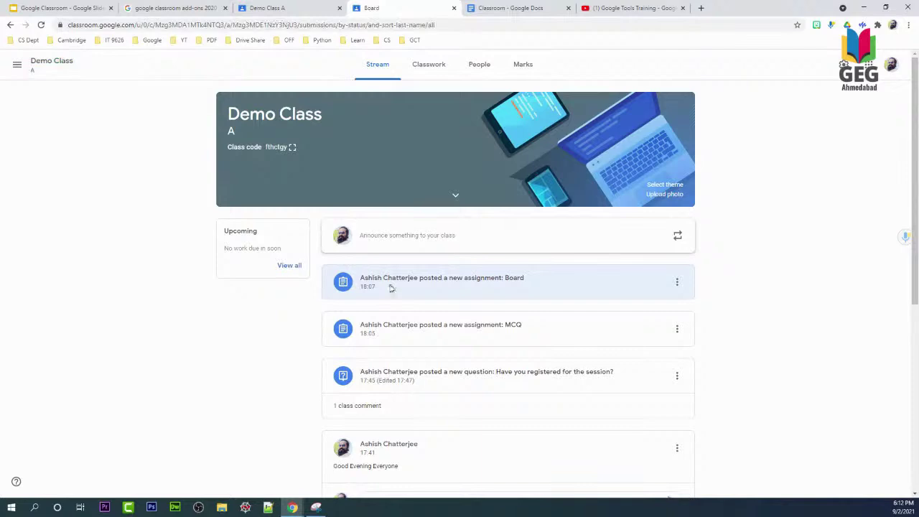
{"action": "left_click", "coordinate": [437, 277]}
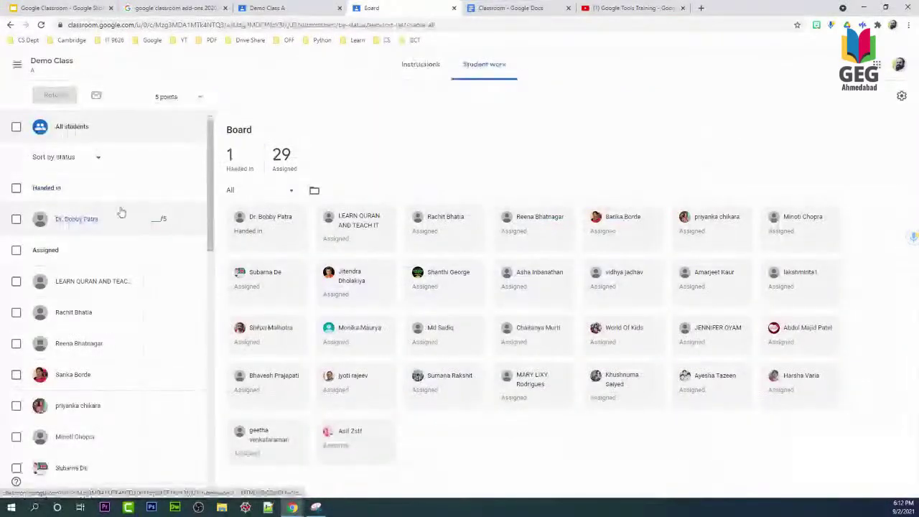
{"action": "left_click", "coordinate": [433, 76]}
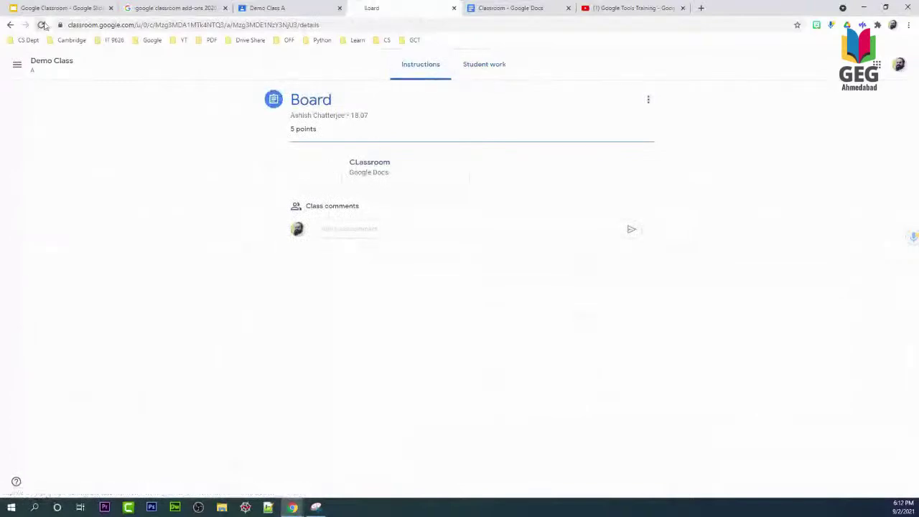
{"action": "left_click", "coordinate": [376, 160]}
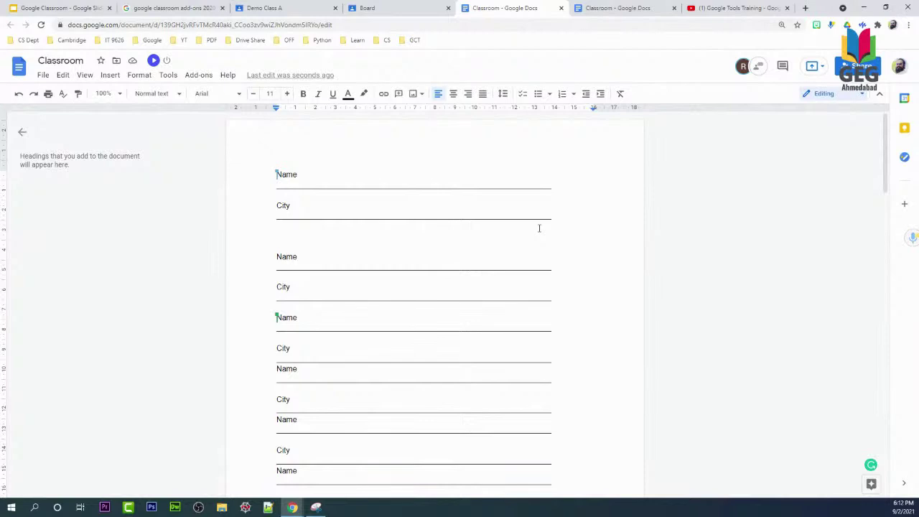
{"action": "key", "text": "shift+End"}
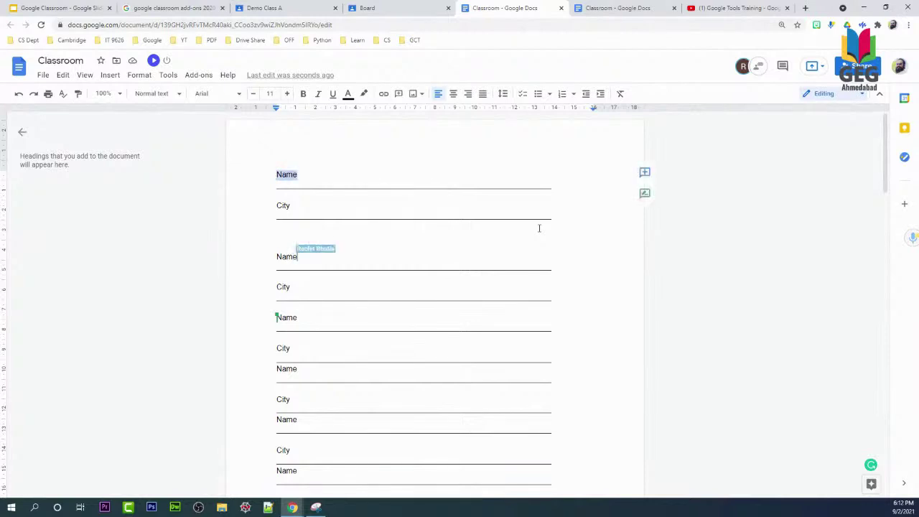
{"action": "left_click", "coordinate": [644, 174]}
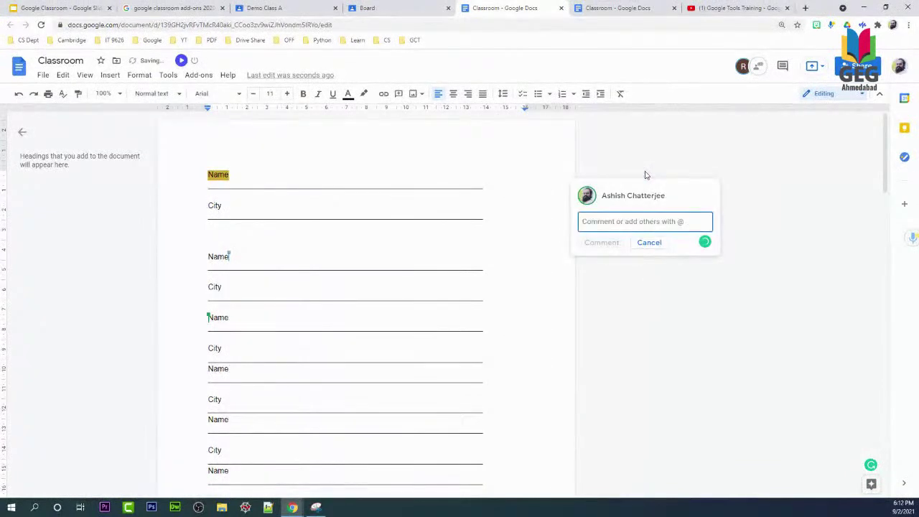
{"action": "type", "text": "adfgfd"}
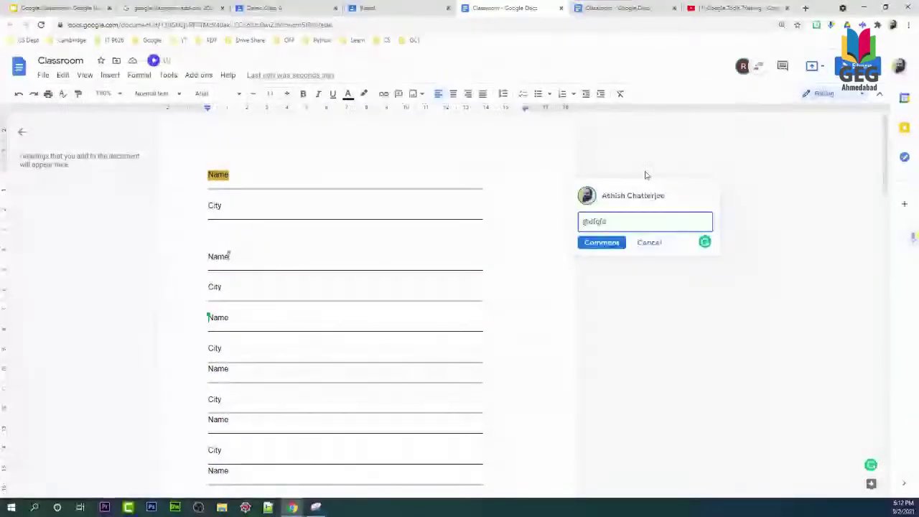
{"action": "key", "text": "BackSpace"}
{"action": "key", "text": "BackSpace"}
{"action": "key", "text": "BackSpace"}
{"action": "key", "text": "BackSpace"}
{"action": "key", "text": "BackSpace"}
{"action": "key", "text": "BackSpace"}
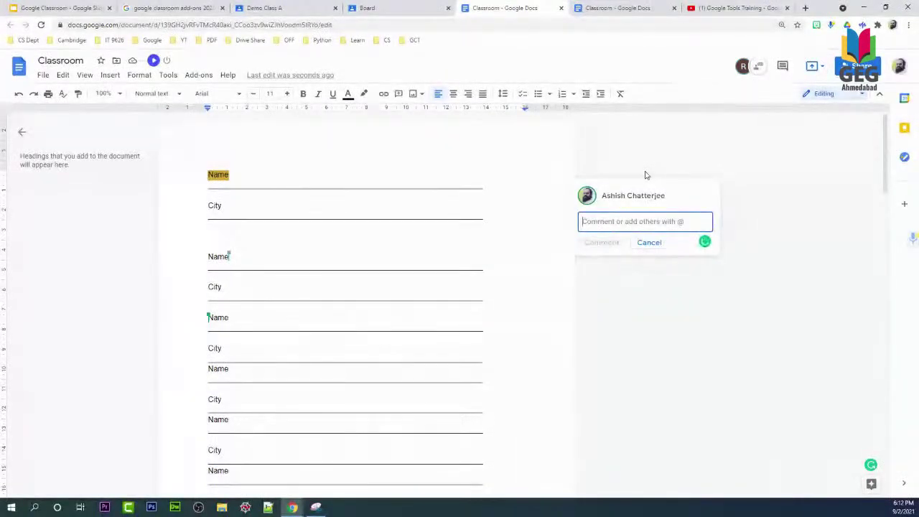
{"action": "left_click", "coordinate": [647, 244]}
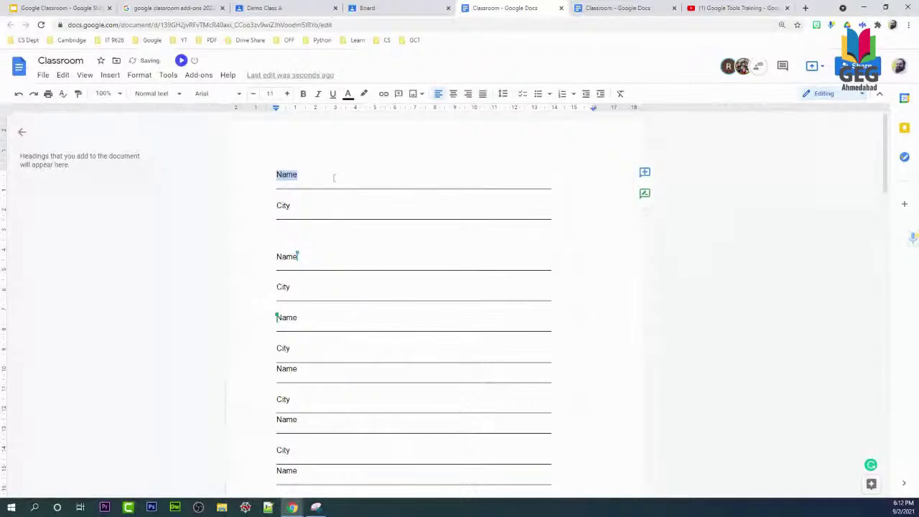
{"action": "mouse_move", "coordinate": [744, 78]}
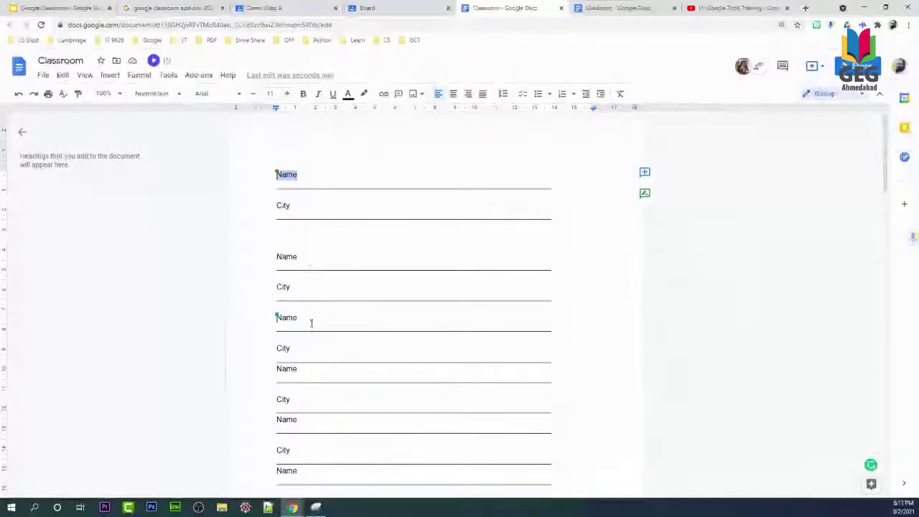
Scroll the 'Classroom' doc while students type names and cities, then open the File menu.
{"action": "scroll", "coordinate": [313, 358], "scroll_direction": "down", "scroll_amount": 7}
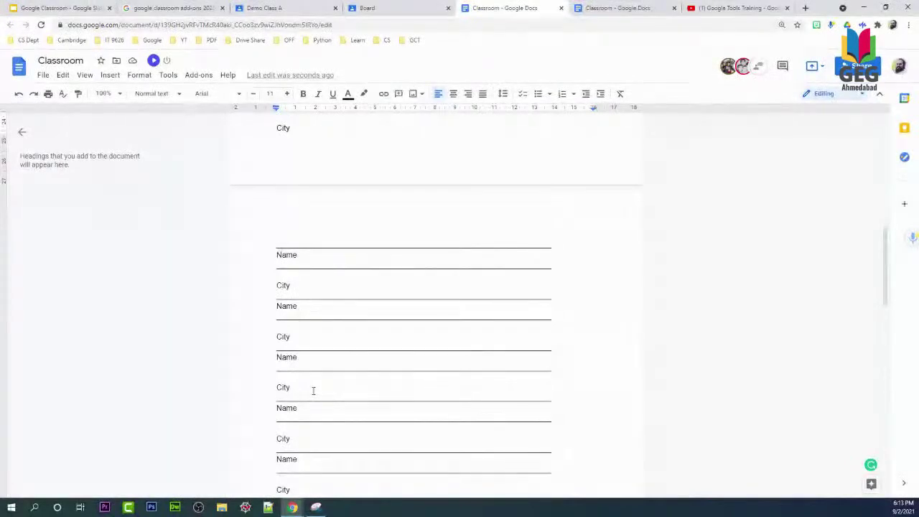
{"action": "scroll", "coordinate": [313, 389], "scroll_direction": "up", "scroll_amount": 7}
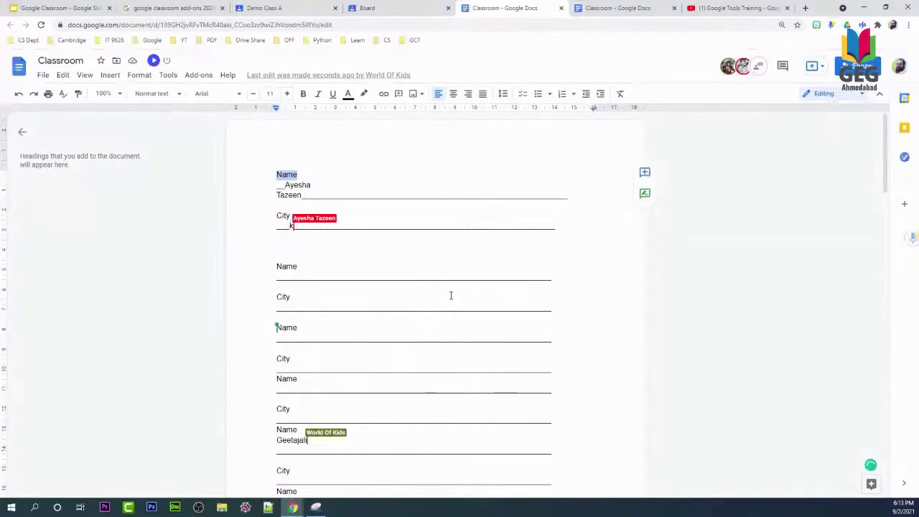
{"action": "scroll", "coordinate": [455, 352], "scroll_direction": "down", "scroll_amount": 4}
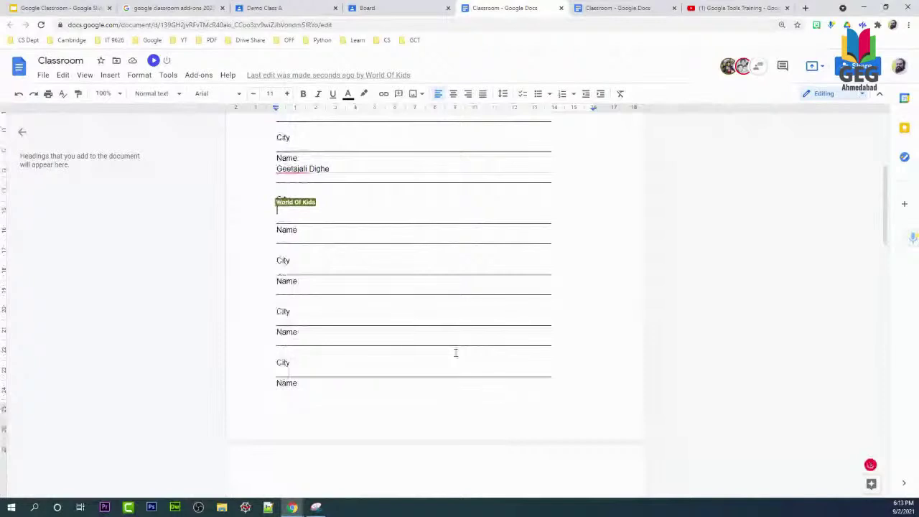
{"action": "scroll", "coordinate": [455, 352], "scroll_direction": "down", "scroll_amount": 1}
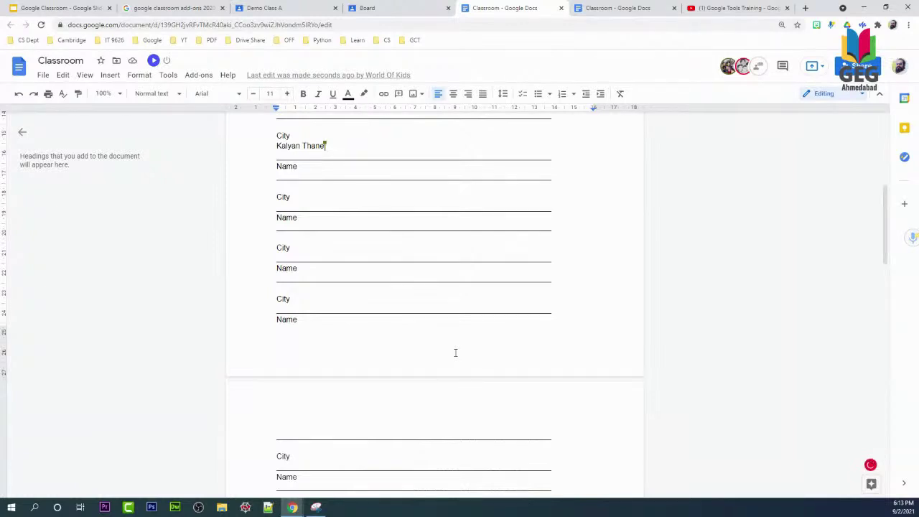
{"action": "left_click", "coordinate": [45, 76]}
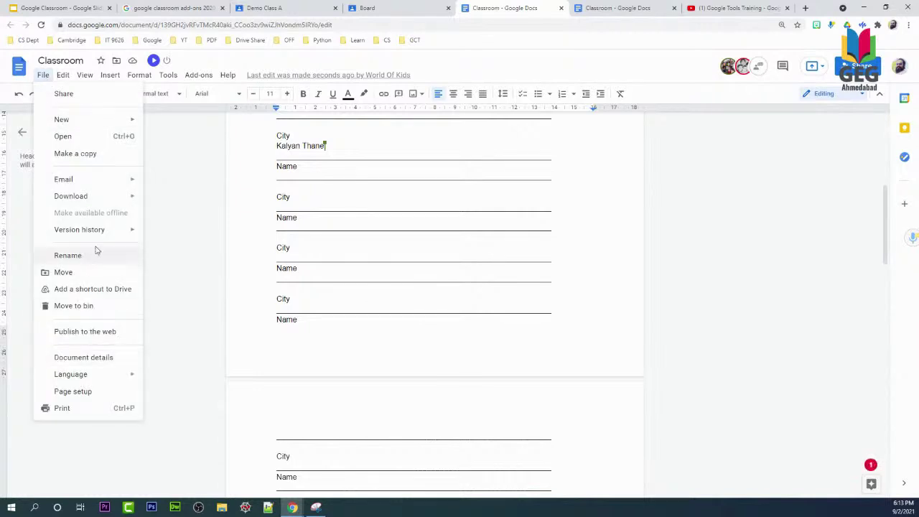
Open File > Version history > See version history to show each contributor's highlighted edits.
{"action": "mouse_move", "coordinate": [107, 235]}
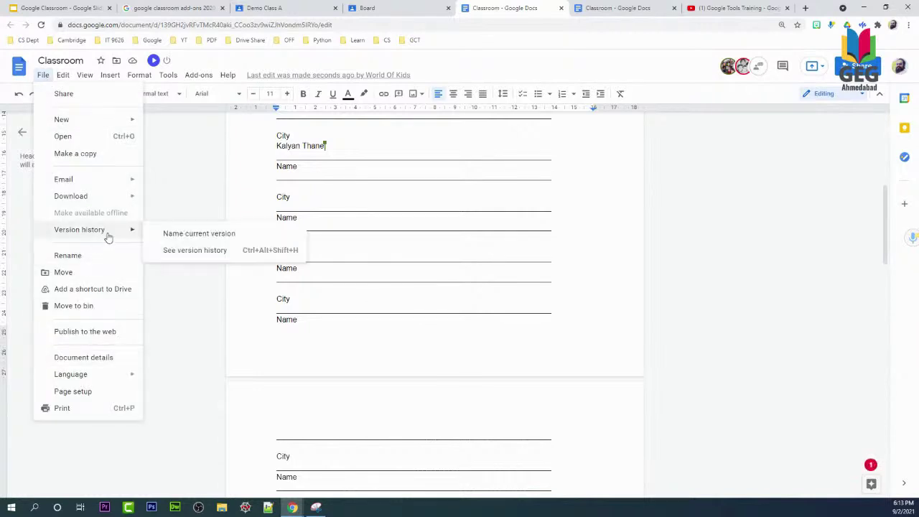
{"action": "left_click", "coordinate": [212, 252]}
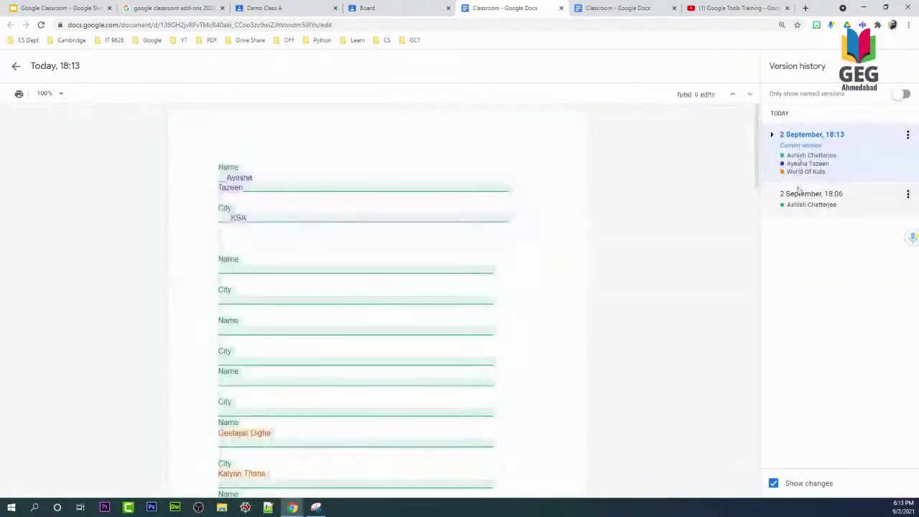
Exit version history, attach a recorded voice-note comment to the first student's name, then return to Board.
{"action": "left_click", "coordinate": [20, 65]}
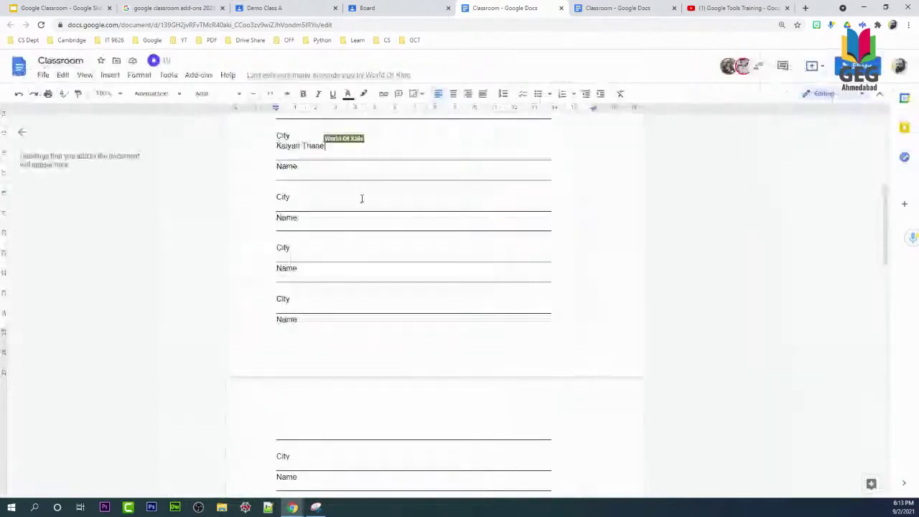
{"action": "scroll", "coordinate": [380, 247], "scroll_direction": "up", "scroll_amount": 5}
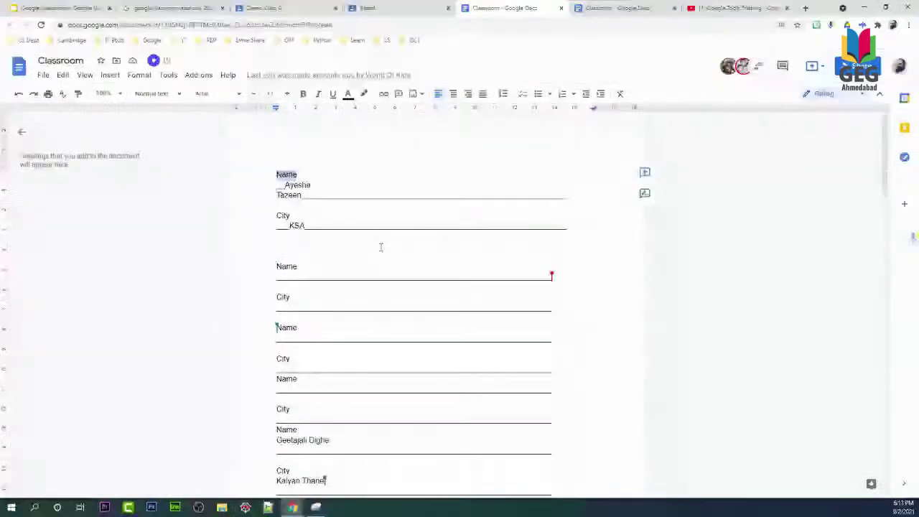
{"action": "left_click_drag", "start_coordinate": [285, 184], "coordinate": [301, 194]}
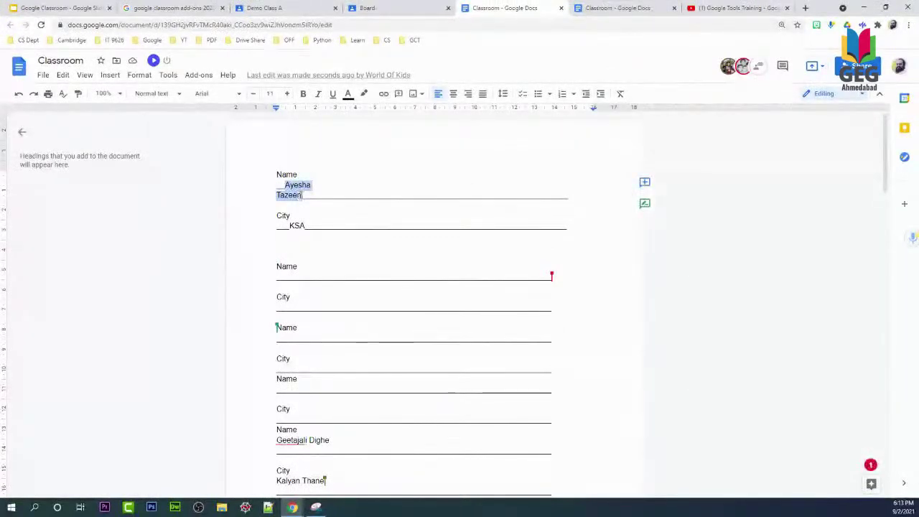
{"action": "left_click", "coordinate": [644, 182]}
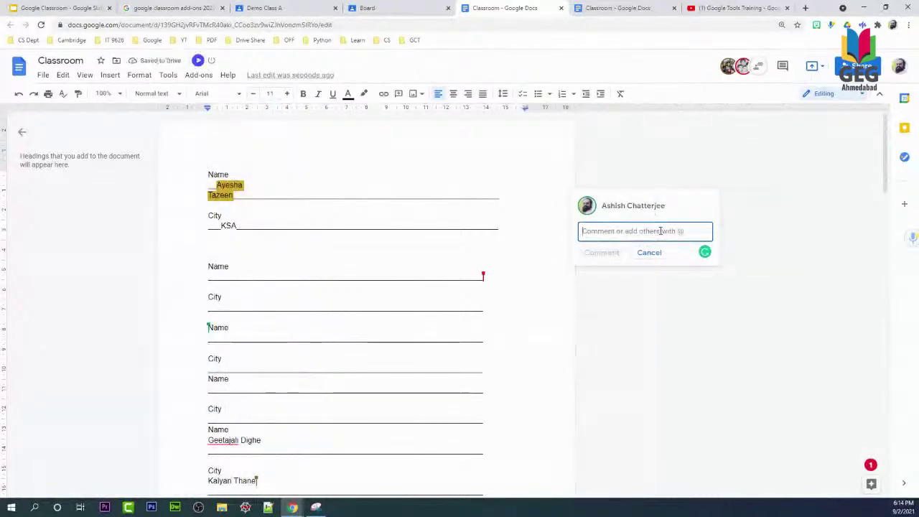
{"action": "left_click", "coordinate": [912, 239]}
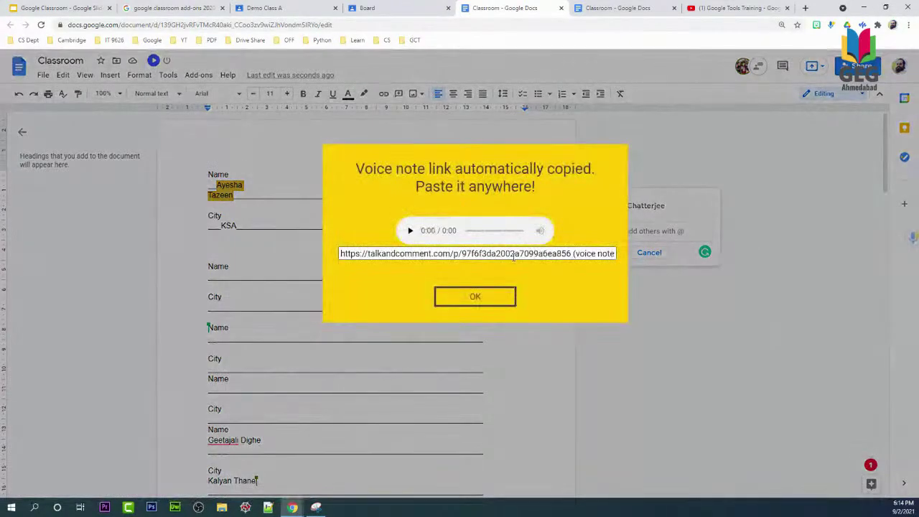
{"action": "left_click", "coordinate": [511, 255]}
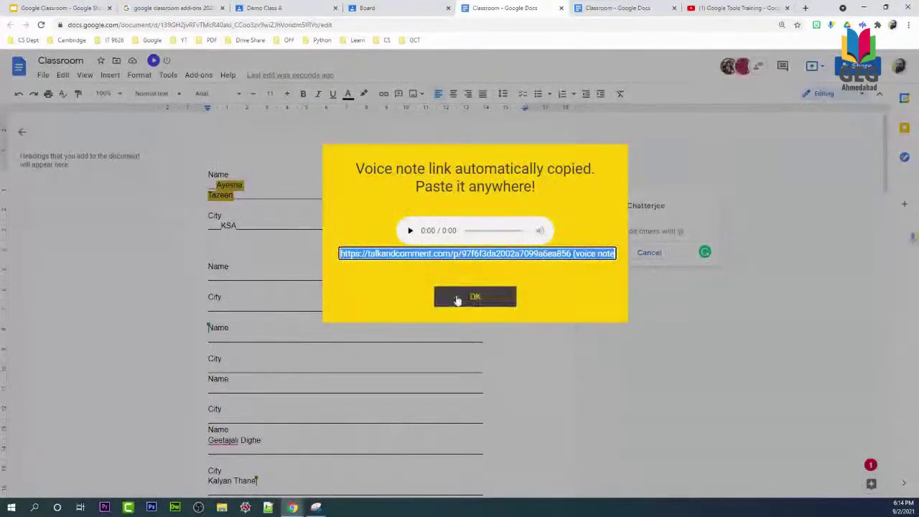
{"action": "left_click", "coordinate": [456, 298]}
{"action": "left_click", "coordinate": [636, 231]}
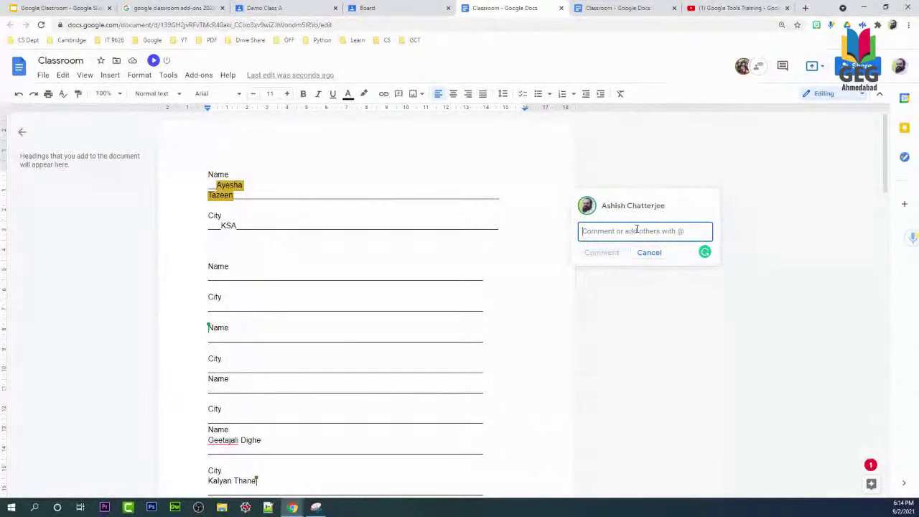
{"action": "key", "text": "ctrl+v"}
{"action": "left_click", "coordinate": [583, 263]}
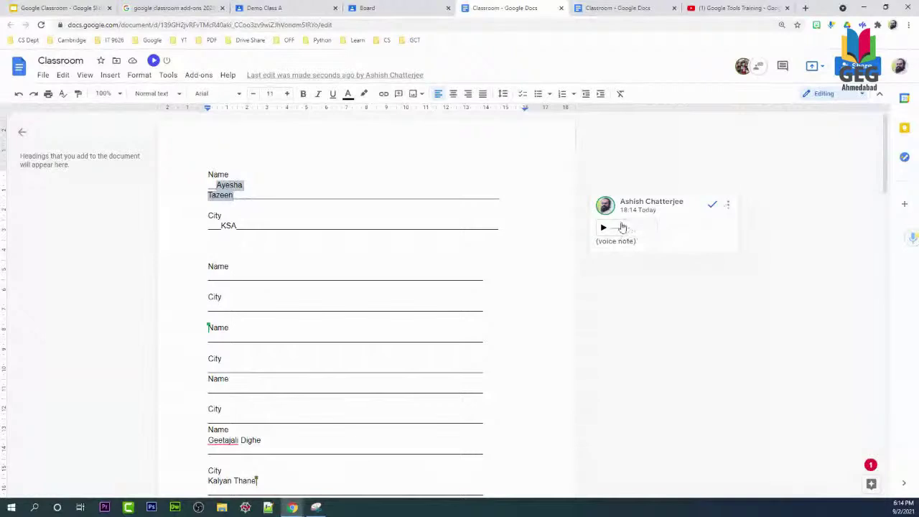
{"action": "left_click", "coordinate": [393, 6]}
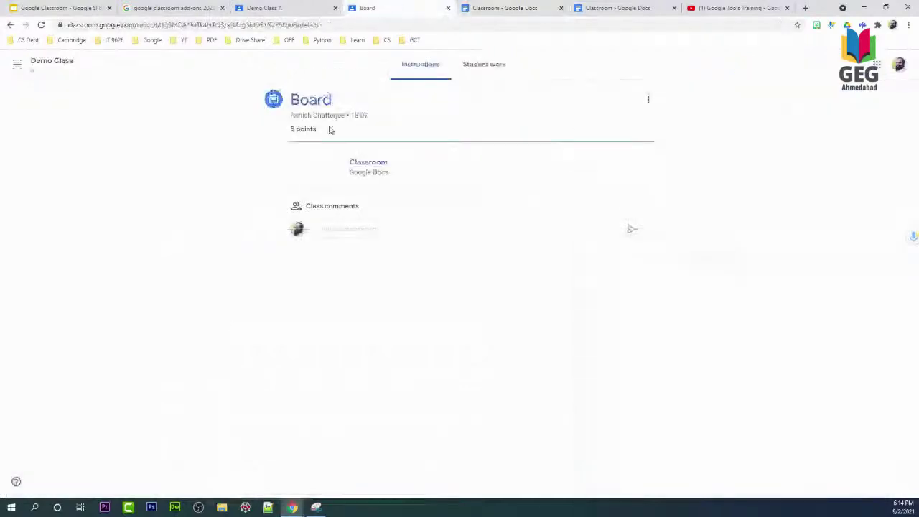
Open Board's Student work list and select the grade field of the student who left a private comment.
{"action": "left_click", "coordinate": [478, 64]}
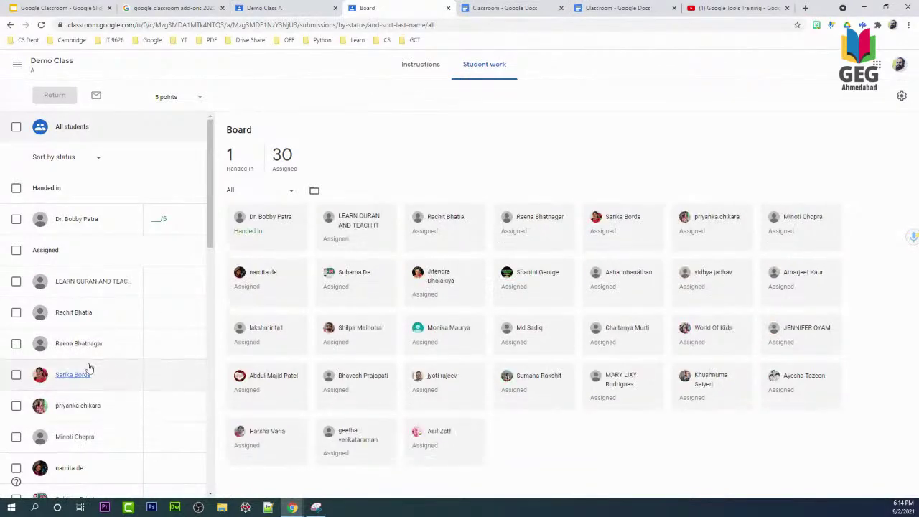
{"action": "scroll", "coordinate": [104, 352], "scroll_direction": "down", "scroll_amount": 5}
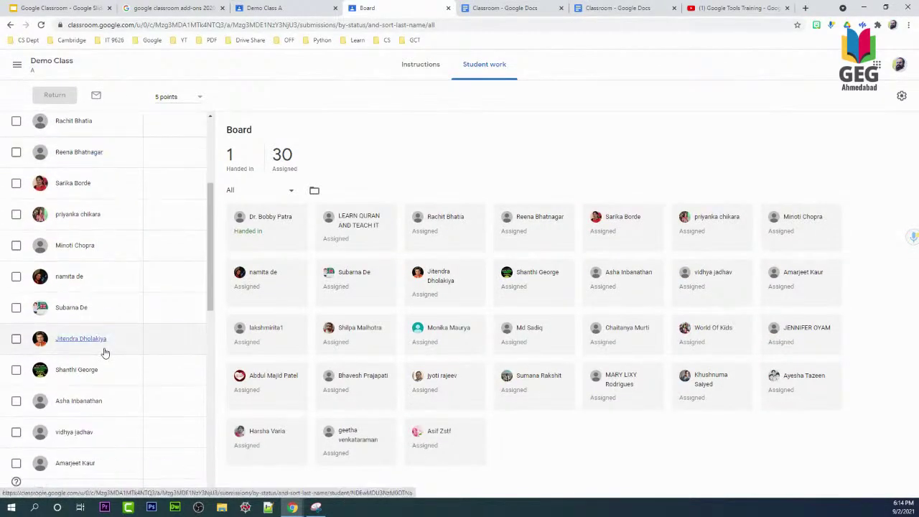
{"action": "scroll", "coordinate": [104, 352], "scroll_direction": "down", "scroll_amount": 5}
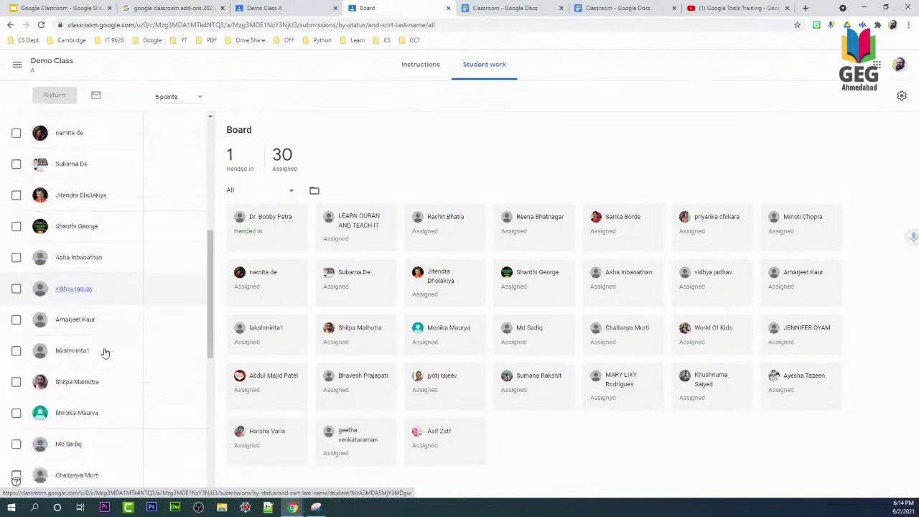
{"action": "scroll", "coordinate": [140, 352], "scroll_direction": "down", "scroll_amount": 6}
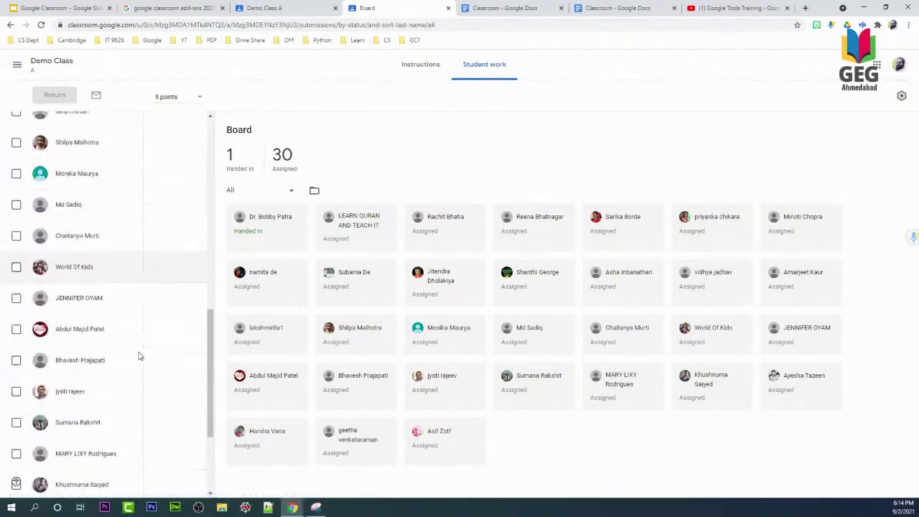
{"action": "scroll", "coordinate": [189, 371], "scroll_direction": "down", "scroll_amount": 3}
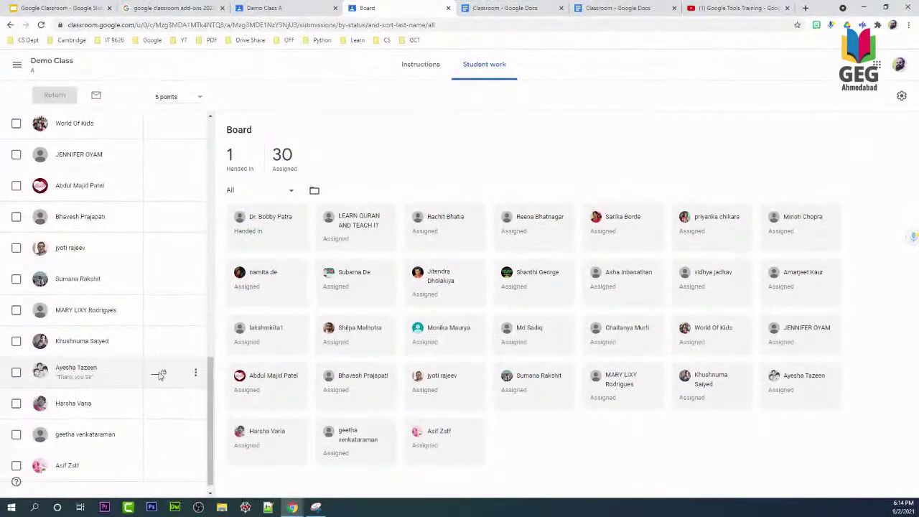
{"action": "left_click", "coordinate": [153, 372]}
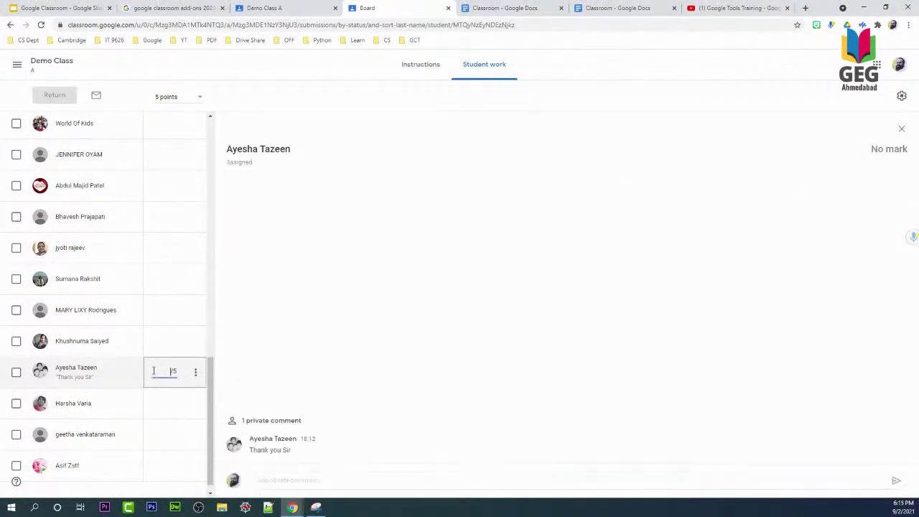
Grade the student 5 out of 5 and return the work, confirming both dialogs.
{"action": "type", "text": "5"}
{"action": "left_click", "coordinate": [195, 372]}
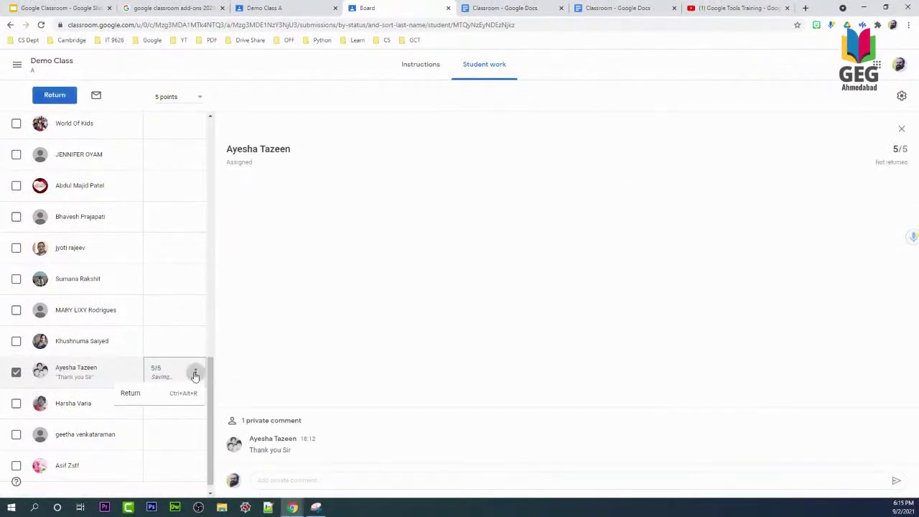
{"action": "left_click", "coordinate": [150, 400]}
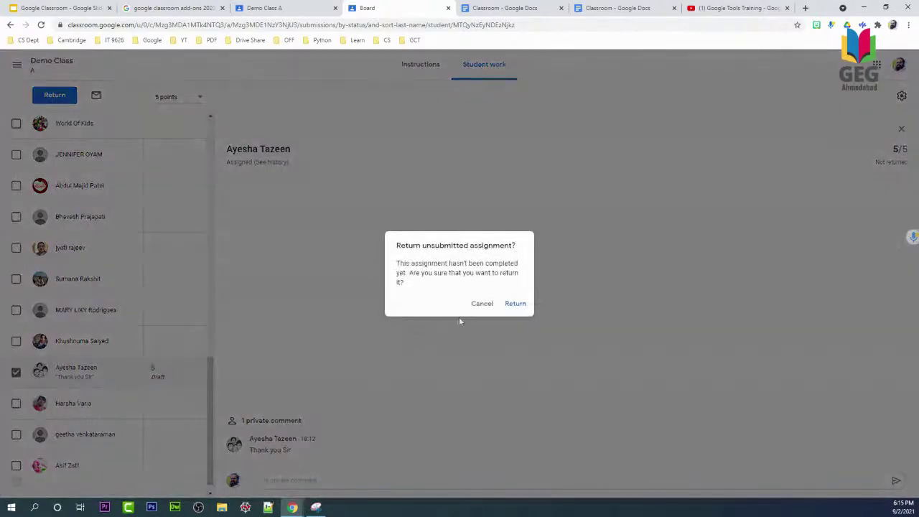
{"action": "left_click", "coordinate": [512, 303]}
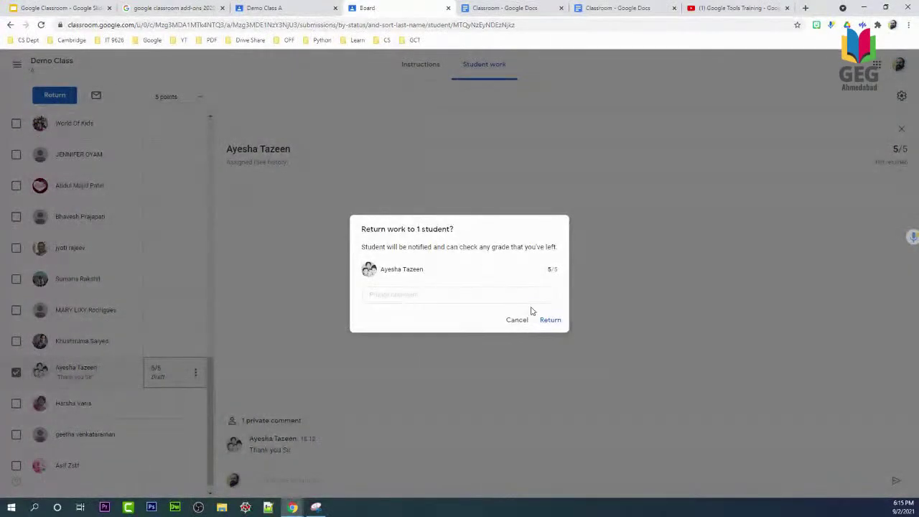
{"action": "left_click", "coordinate": [551, 320]}
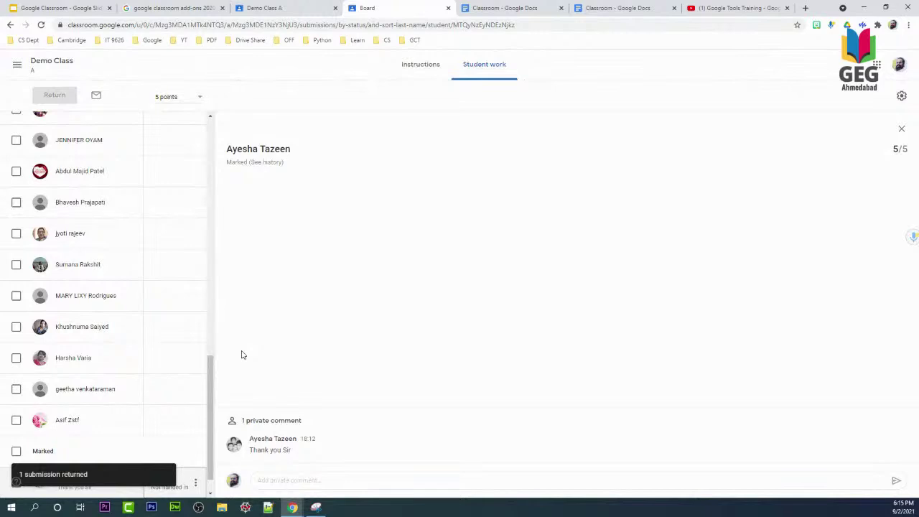
Open the handed-in student's submission, then go to the Demo Class A stream.
{"action": "scroll", "coordinate": [162, 262], "scroll_direction": "up", "scroll_amount": 10}
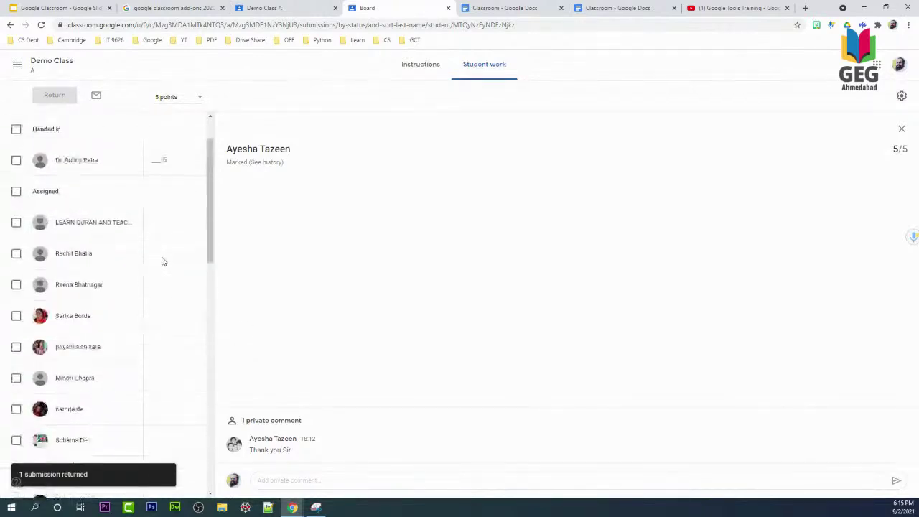
{"action": "scroll", "coordinate": [162, 261], "scroll_direction": "up", "scroll_amount": 2}
{"action": "left_click", "coordinate": [156, 216]}
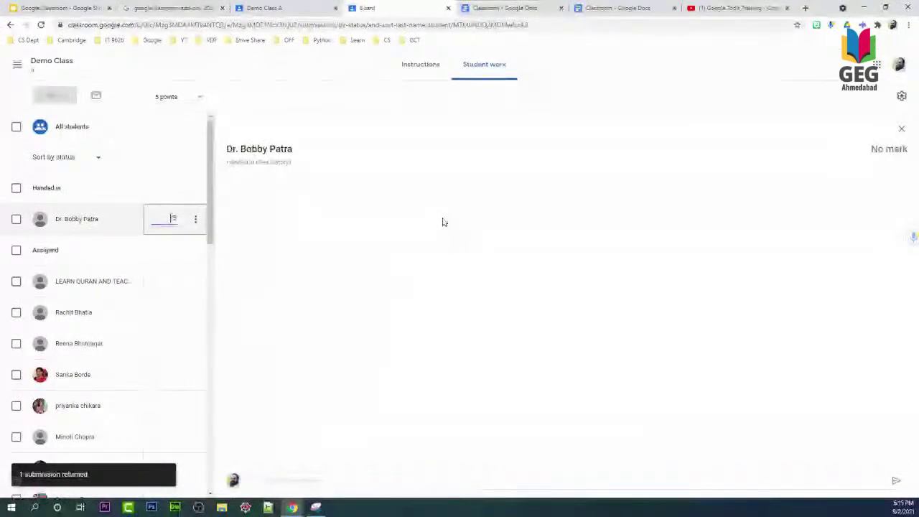
{"action": "left_click", "coordinate": [285, 7]}
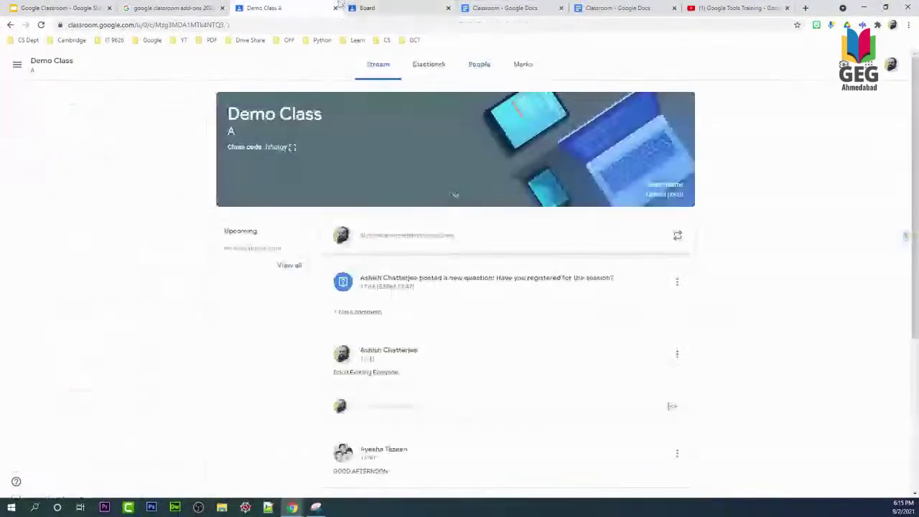
Reopen the 'Classroom' Google Doc and scroll through the students' Name and City entries.
{"action": "left_click", "coordinate": [498, 7]}
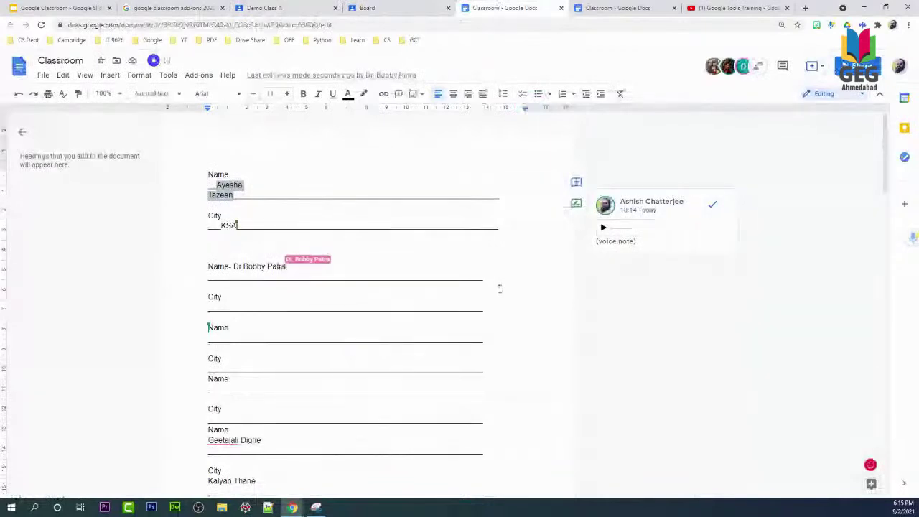
{"action": "scroll", "coordinate": [392, 280], "scroll_direction": "down", "scroll_amount": 2}
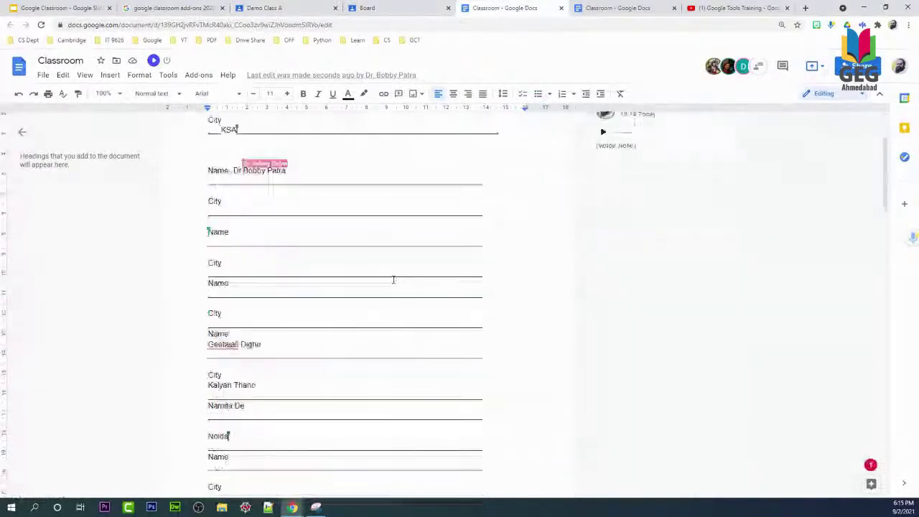
{"action": "scroll", "coordinate": [392, 279], "scroll_direction": "down", "scroll_amount": 1}
{"action": "scroll", "coordinate": [393, 279], "scroll_direction": "down", "scroll_amount": 3}
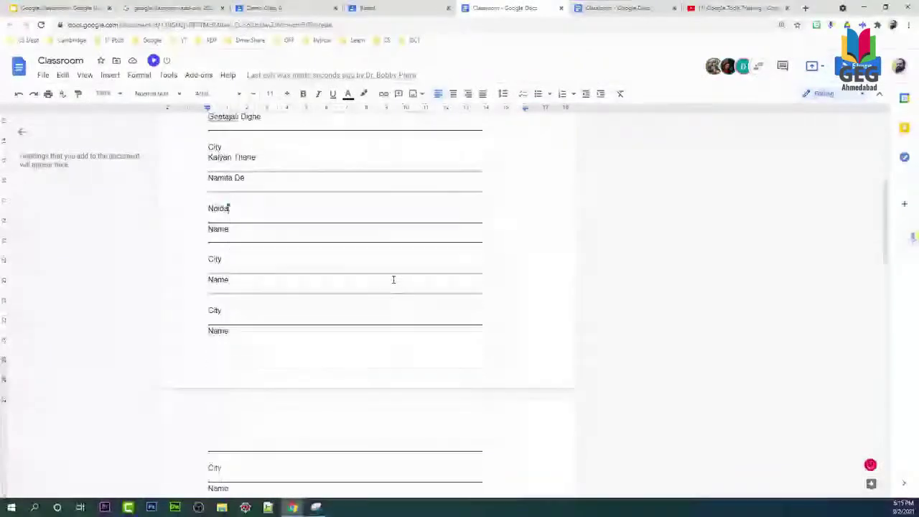
{"action": "scroll", "coordinate": [392, 279], "scroll_direction": "down", "scroll_amount": 10}
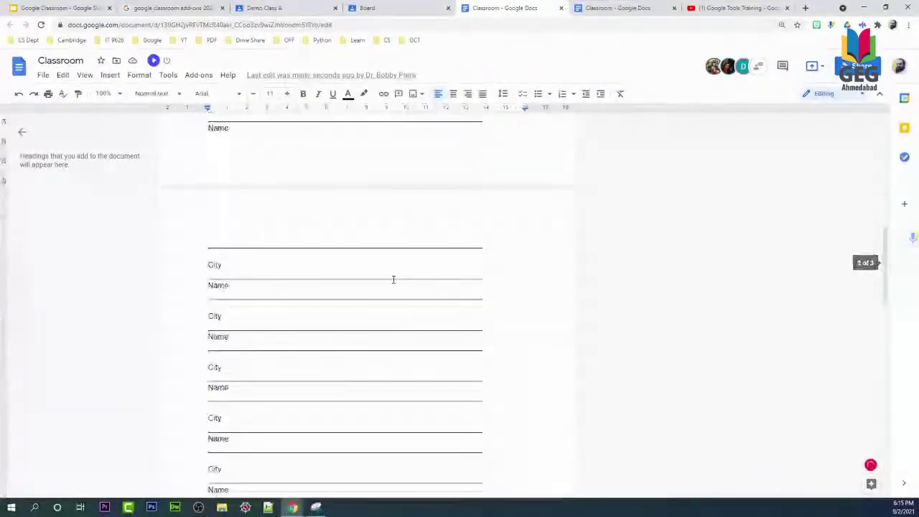
{"action": "scroll", "coordinate": [392, 279], "scroll_direction": "up", "scroll_amount": 10}
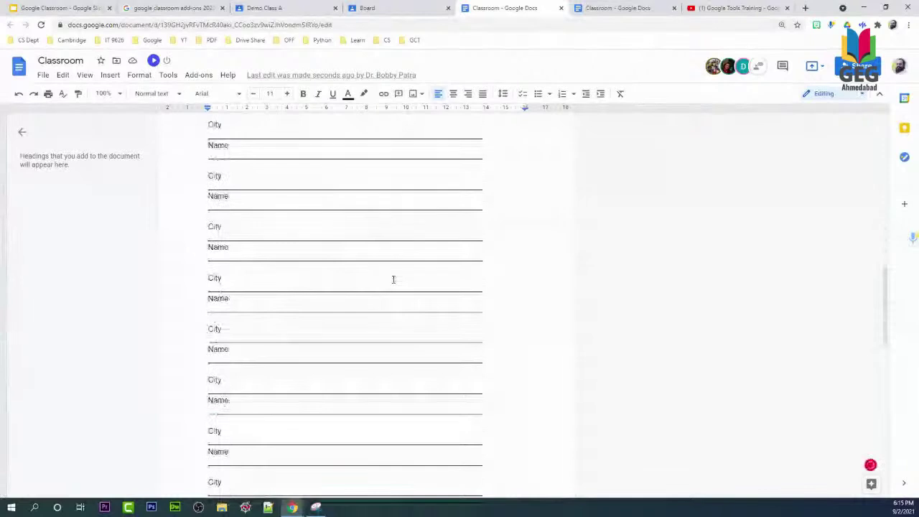
{"action": "scroll", "coordinate": [392, 279], "scroll_direction": "up", "scroll_amount": 5}
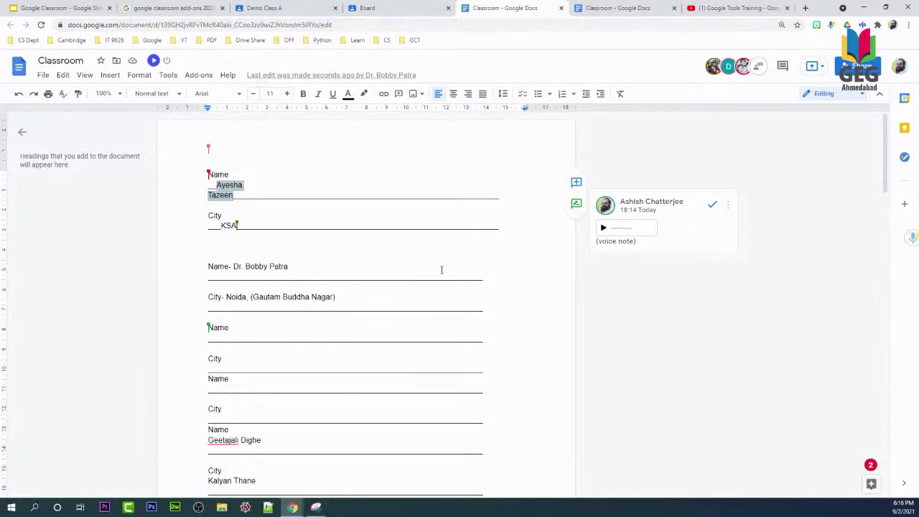
Switch to the Google Classroom Slides deck showing slide 24, 'Any Questions?'.
{"action": "scroll", "coordinate": [517, 269], "scroll_direction": "down", "scroll_amount": 1}
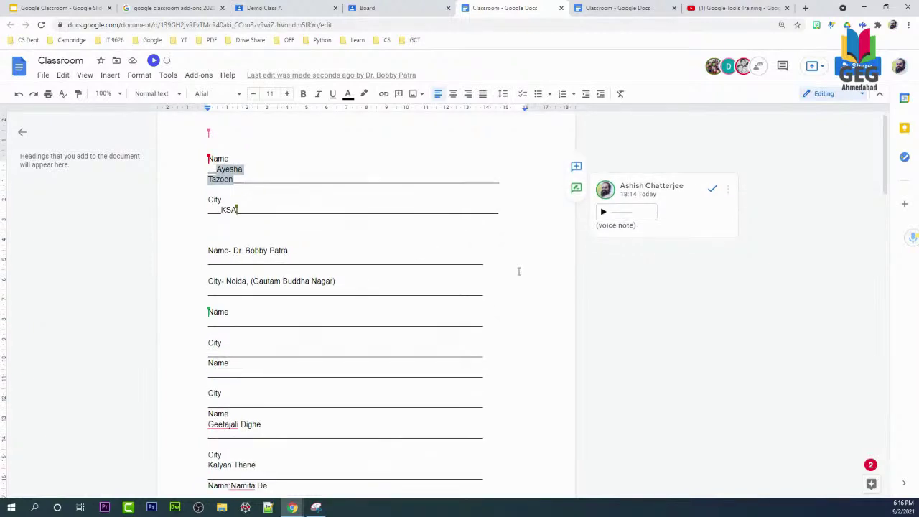
{"action": "left_click", "coordinate": [48, 7]}
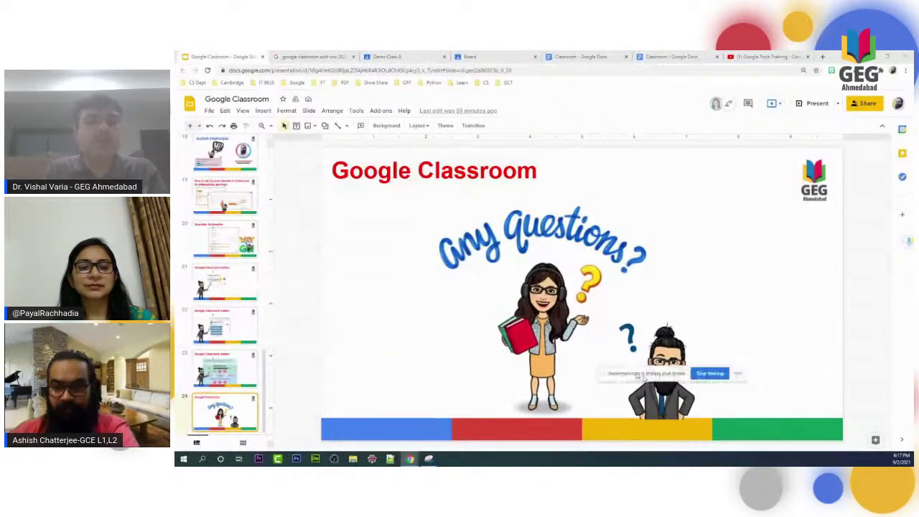
{"action": "left_click_drag", "start_coordinate": [644, 377], "coordinate": [812, 457]}
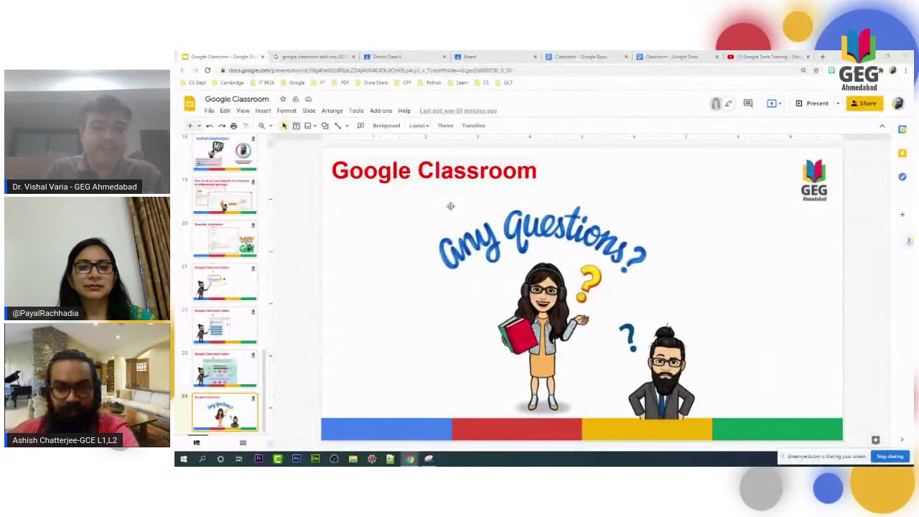
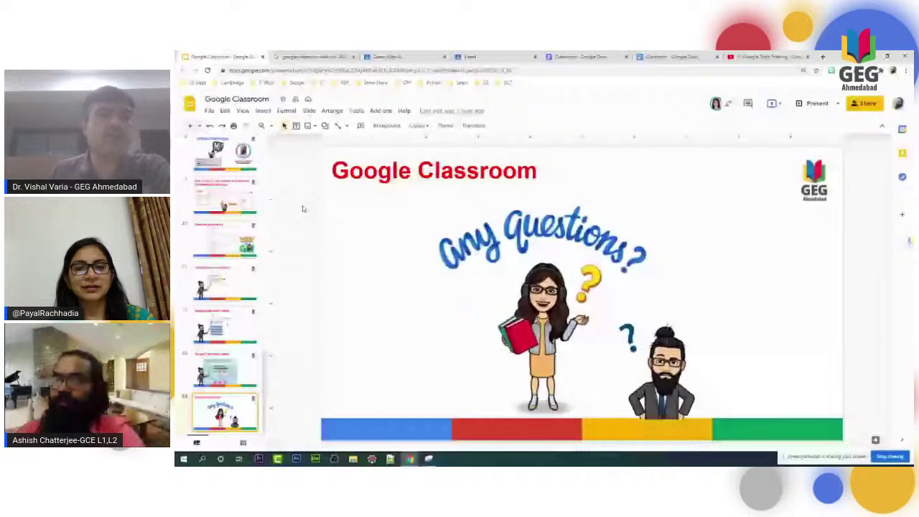
Leave the 'Any Questions?' slide for the Demo Class A Classroom tab.
{"action": "key", "text": "ctrl+3"}
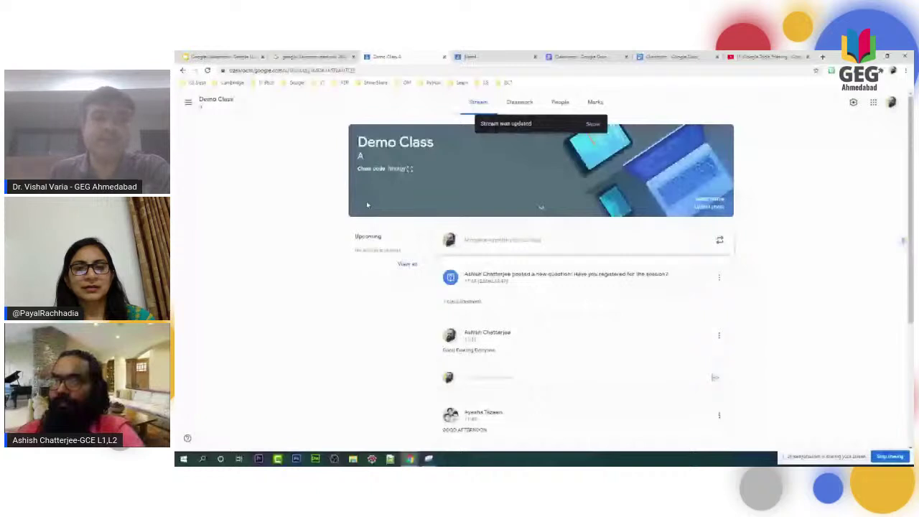
{"action": "key", "text": "F5"}
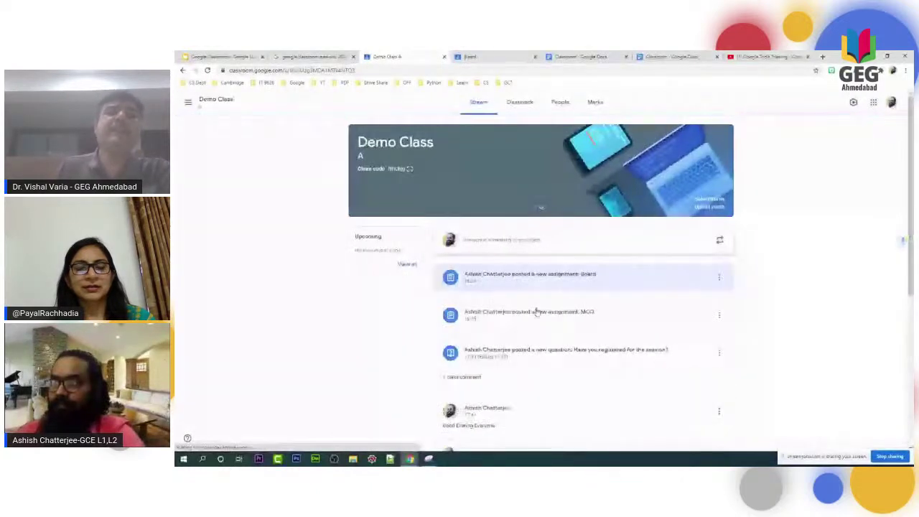
{"action": "left_click", "coordinate": [560, 353]}
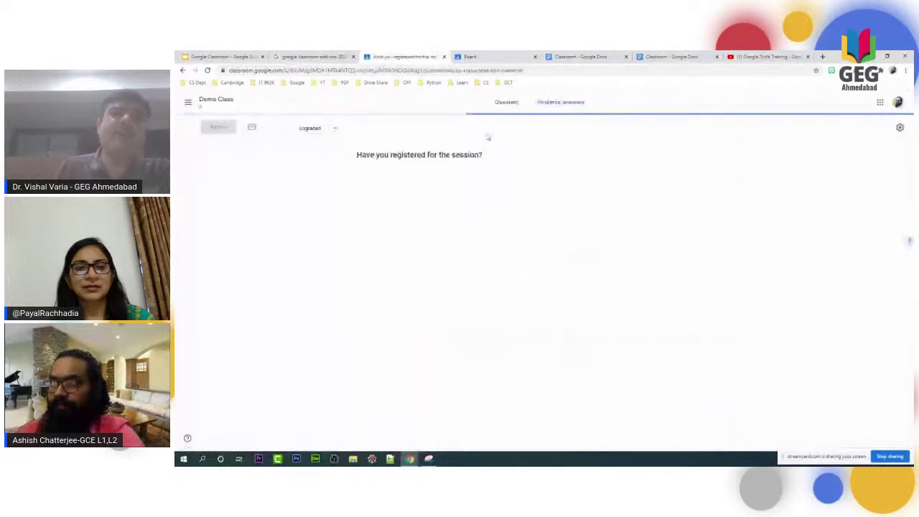
{"action": "left_click", "coordinate": [505, 103]}
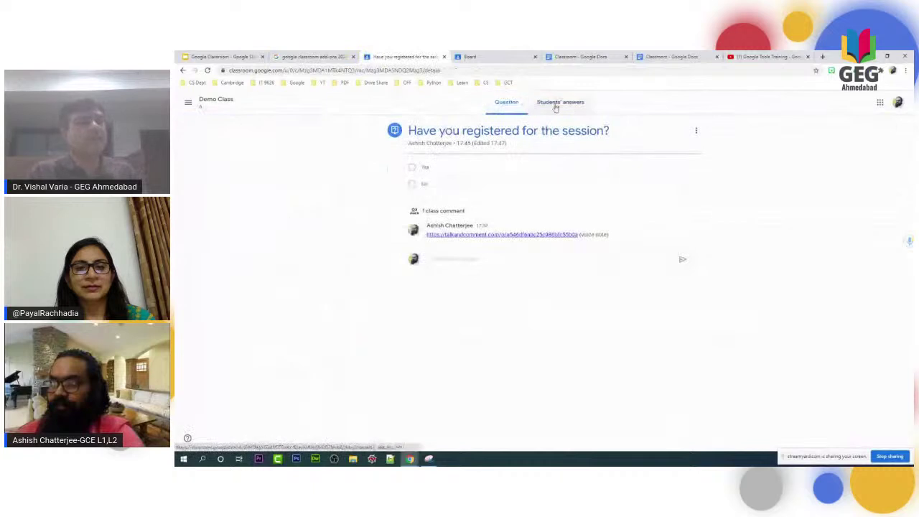
{"action": "left_click", "coordinate": [559, 105]}
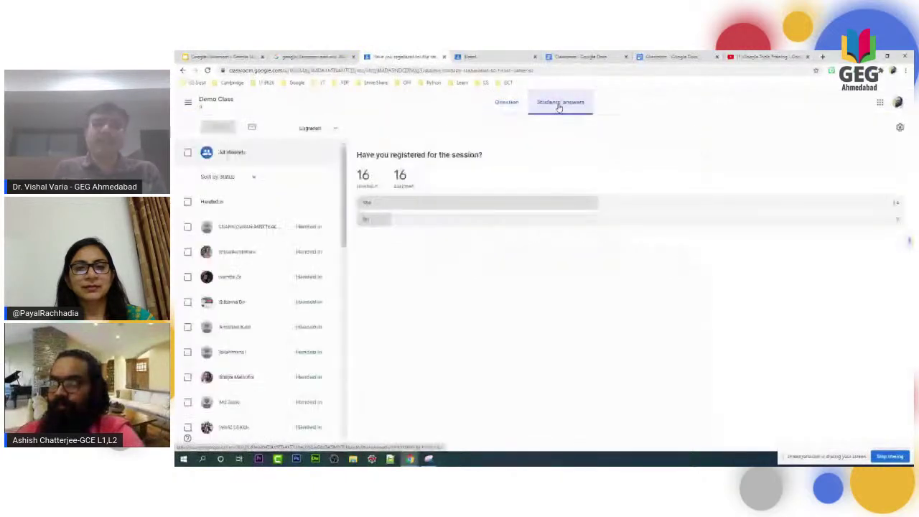
{"action": "left_click", "coordinate": [215, 101]}
{"action": "scroll", "coordinate": [630, 363], "scroll_direction": "down", "scroll_amount": 1}
{"action": "scroll", "coordinate": [630, 363], "scroll_direction": "down", "scroll_amount": 5}
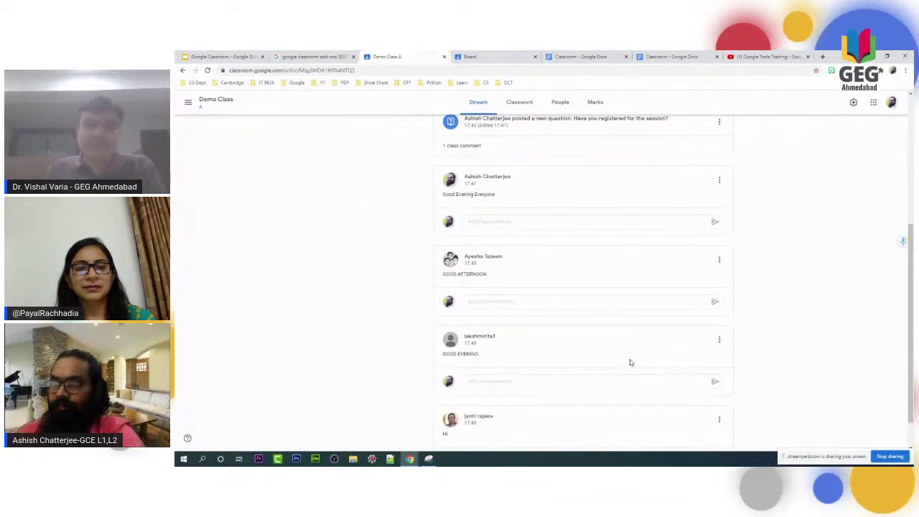
{"action": "scroll", "coordinate": [630, 363], "scroll_direction": "up", "scroll_amount": 5}
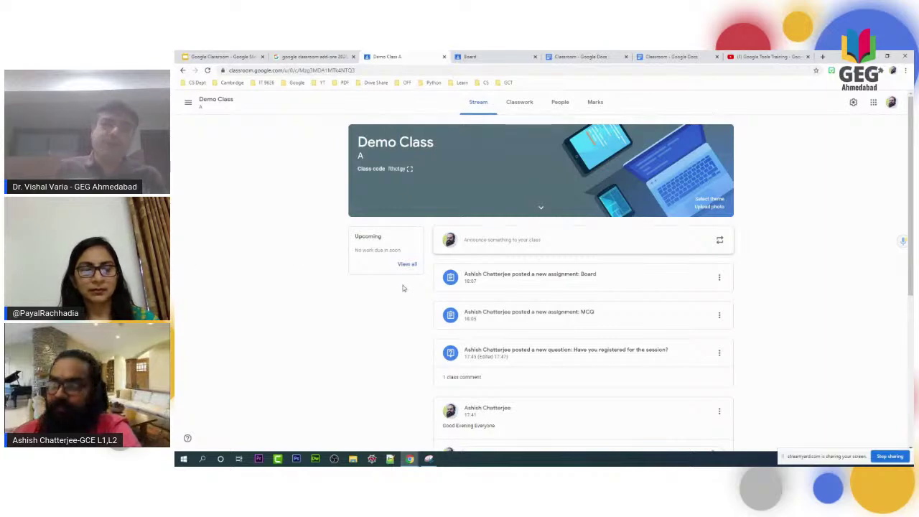
{"action": "scroll", "coordinate": [395, 332], "scroll_direction": "down", "scroll_amount": 2}
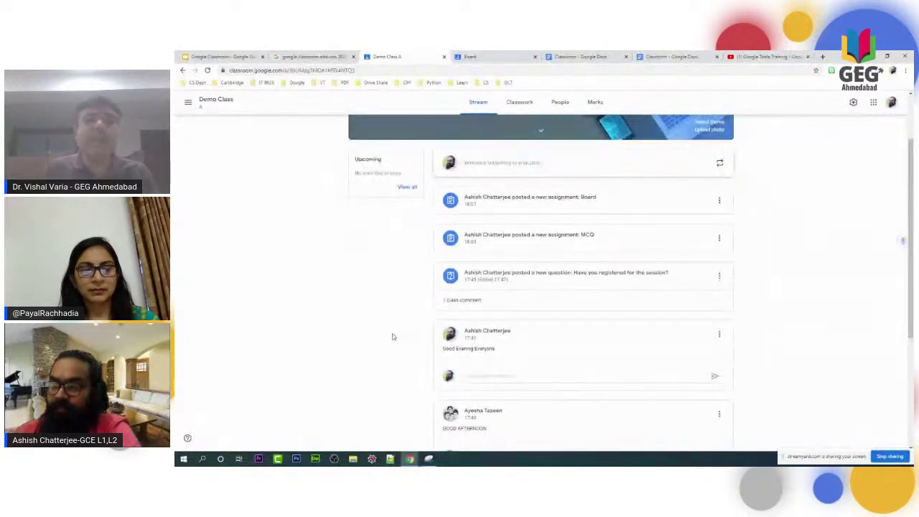
{"action": "scroll", "coordinate": [393, 336], "scroll_direction": "down", "scroll_amount": 5}
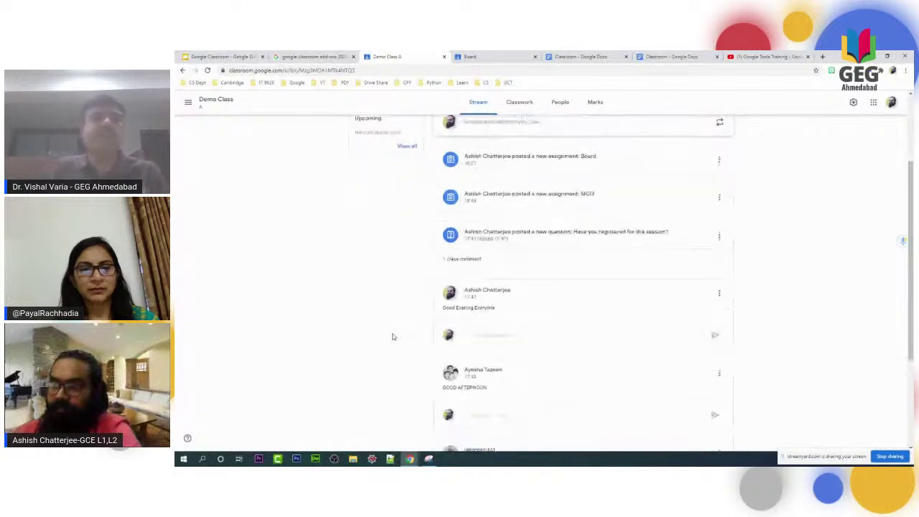
{"action": "scroll", "coordinate": [392, 336], "scroll_direction": "up", "scroll_amount": 7}
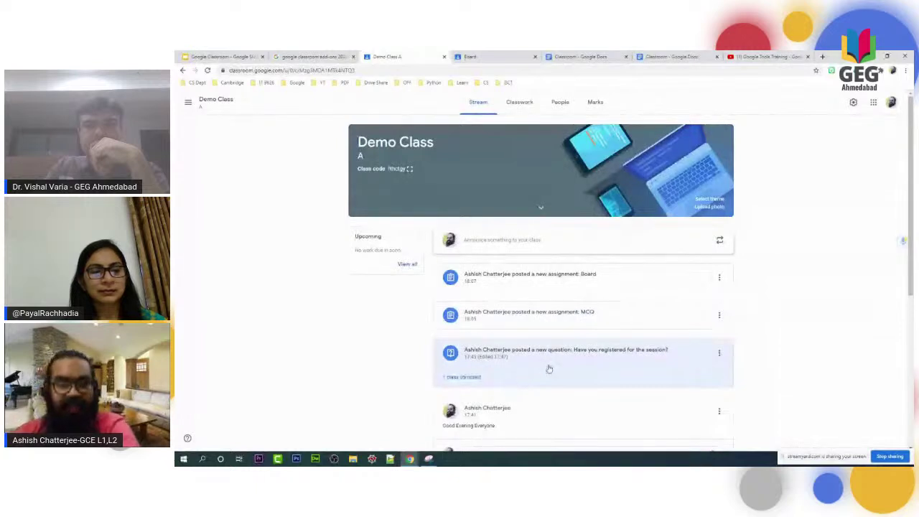
{"action": "scroll", "coordinate": [554, 371], "scroll_direction": "down", "scroll_amount": 1}
{"action": "scroll", "coordinate": [554, 371], "scroll_direction": "down", "scroll_amount": 3}
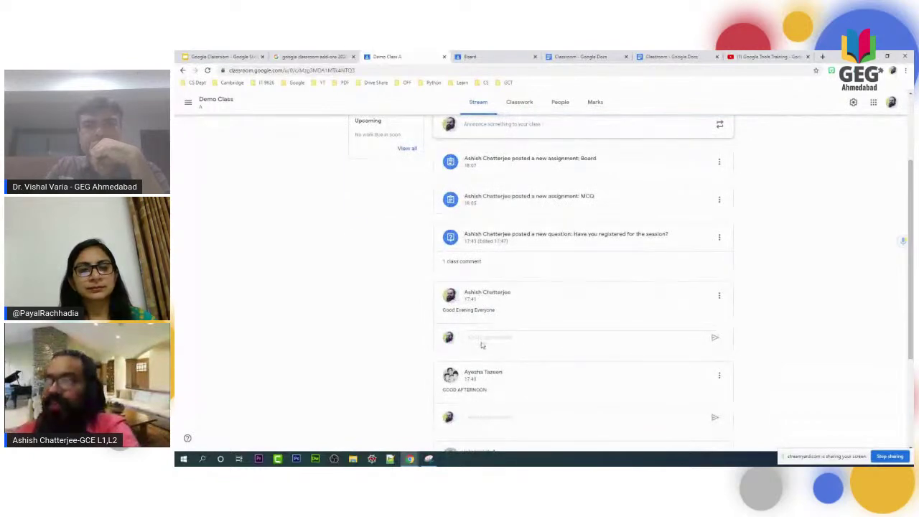
{"action": "scroll", "coordinate": [482, 345], "scroll_direction": "up", "scroll_amount": 4}
Start a Demo Class A announcement, clear the test text, and check the All students recipients.
{"action": "left_click", "coordinate": [479, 240]}
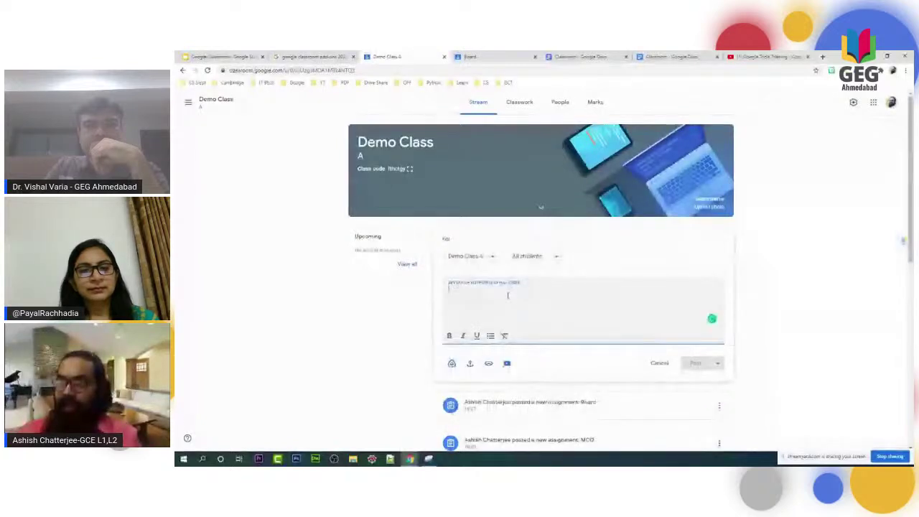
{"action": "type", "text": "Hi!"}
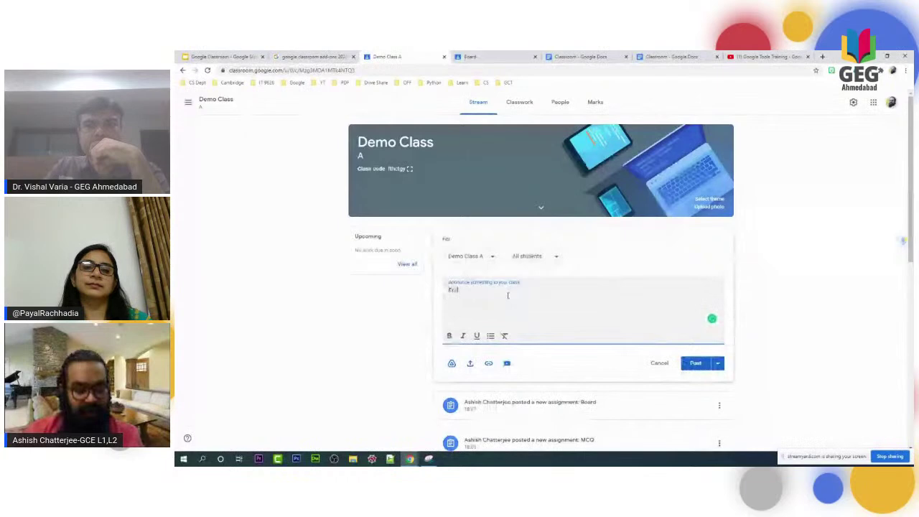
{"action": "type", "text": "o"}
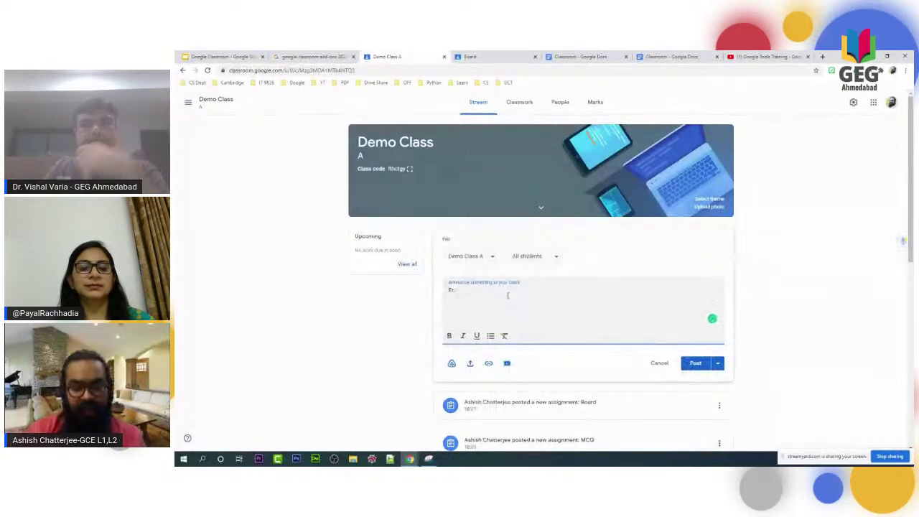
{"action": "key", "text": "ctrl+Return"}
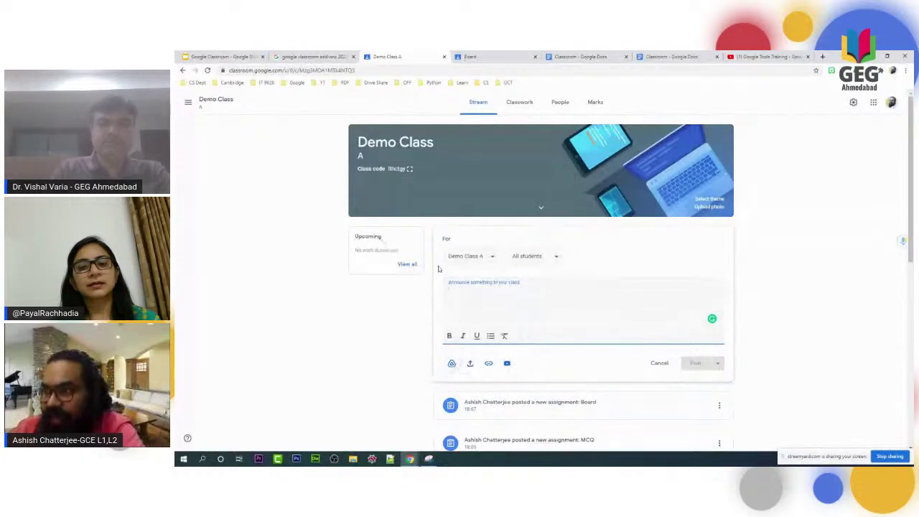
{"action": "left_click", "coordinate": [538, 256]}
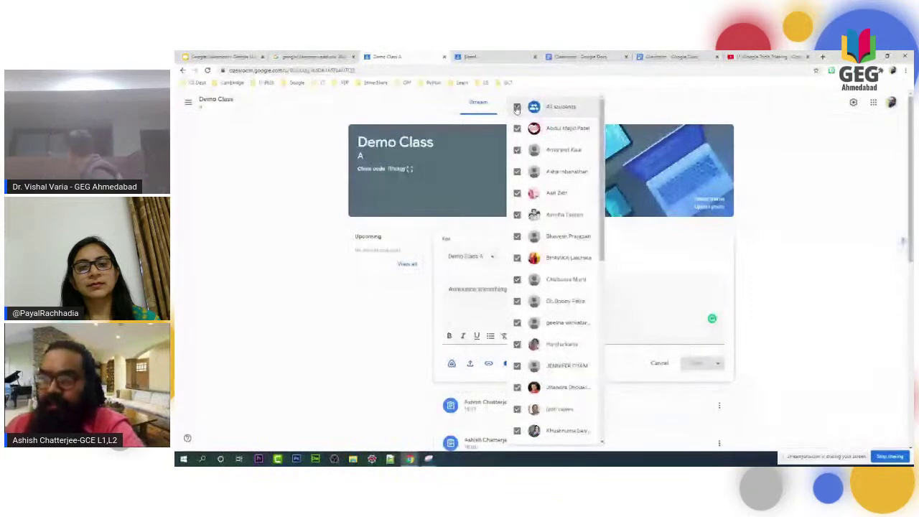
{"action": "left_click", "coordinate": [191, 104]}
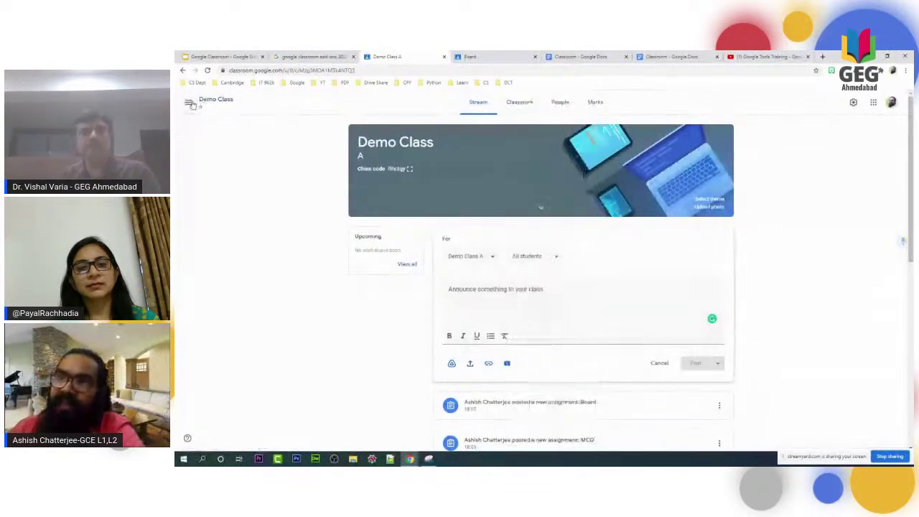
{"action": "left_click", "coordinate": [191, 104]}
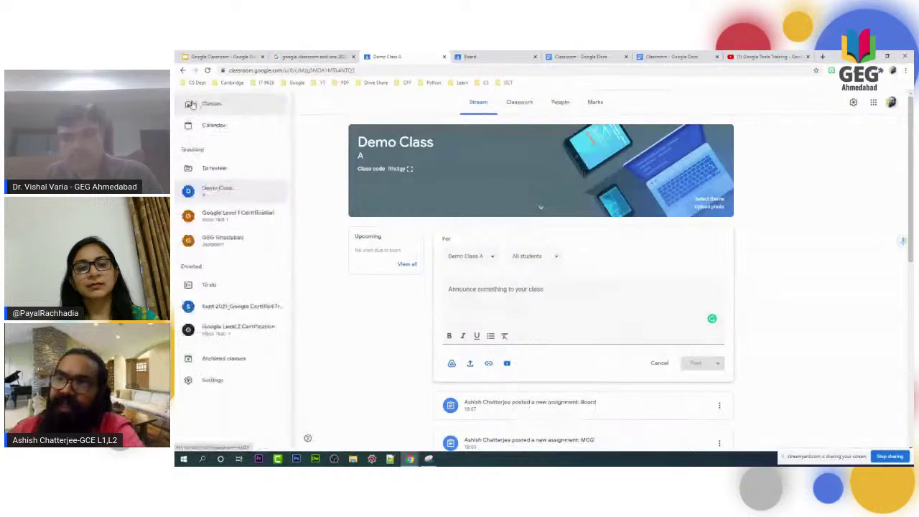
In Demo Class A settings, limit stream posting to 'Only teachers can post or comment'.
{"action": "left_click", "coordinate": [212, 187]}
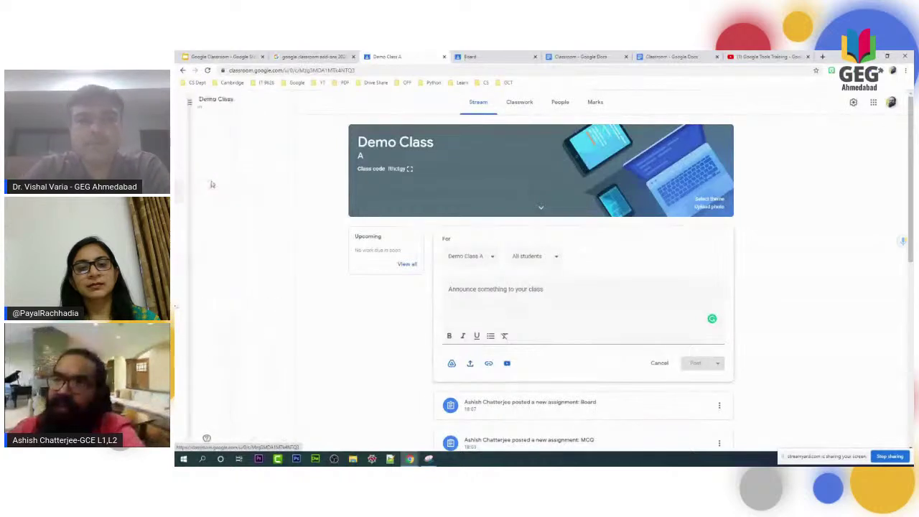
{"action": "left_click", "coordinate": [852, 102]}
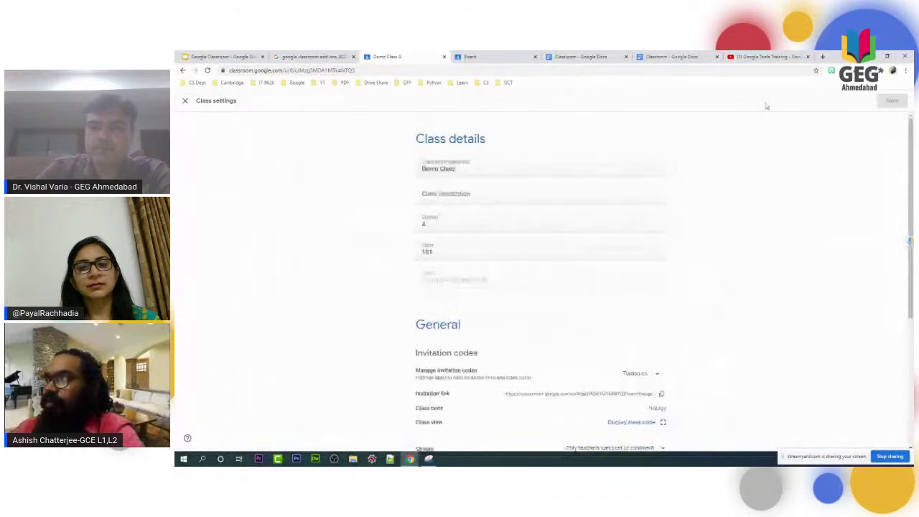
{"action": "scroll", "coordinate": [581, 405], "scroll_direction": "down", "scroll_amount": 2}
{"action": "scroll", "coordinate": [582, 405], "scroll_direction": "down", "scroll_amount": 1}
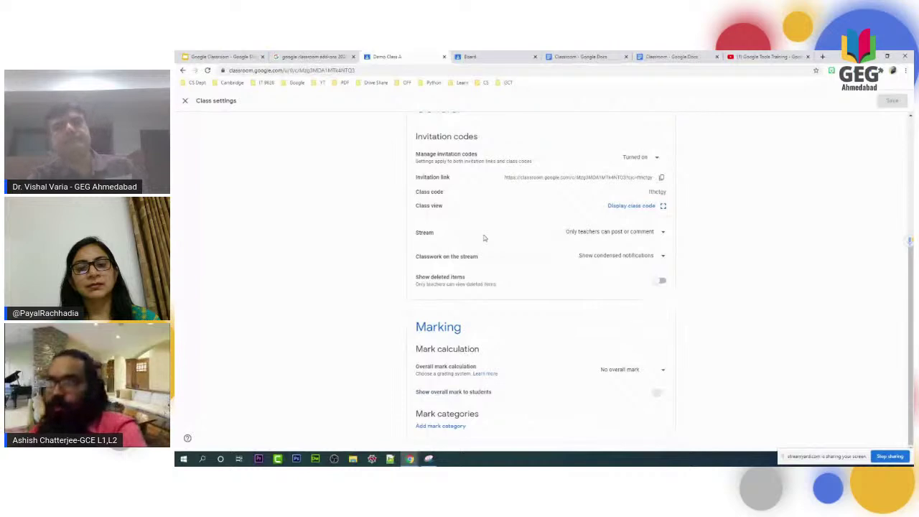
{"action": "left_click", "coordinate": [661, 232]}
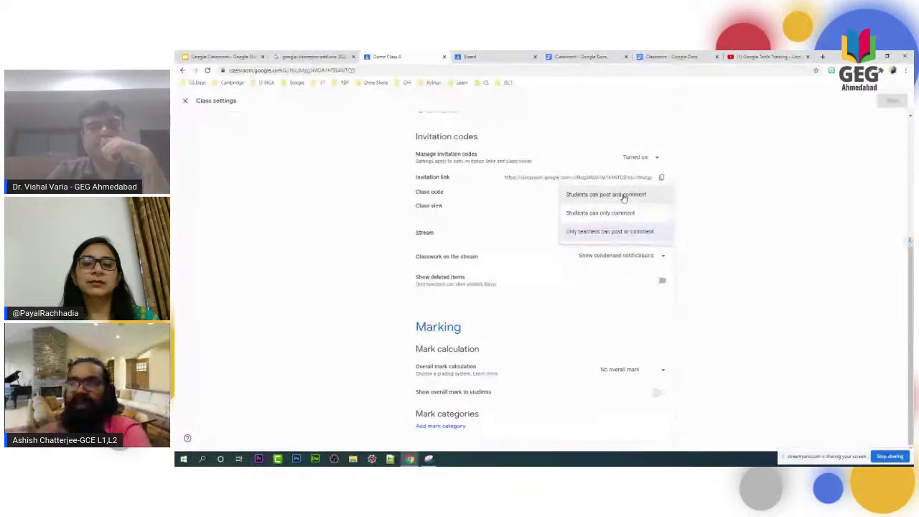
{"action": "left_click", "coordinate": [609, 231]}
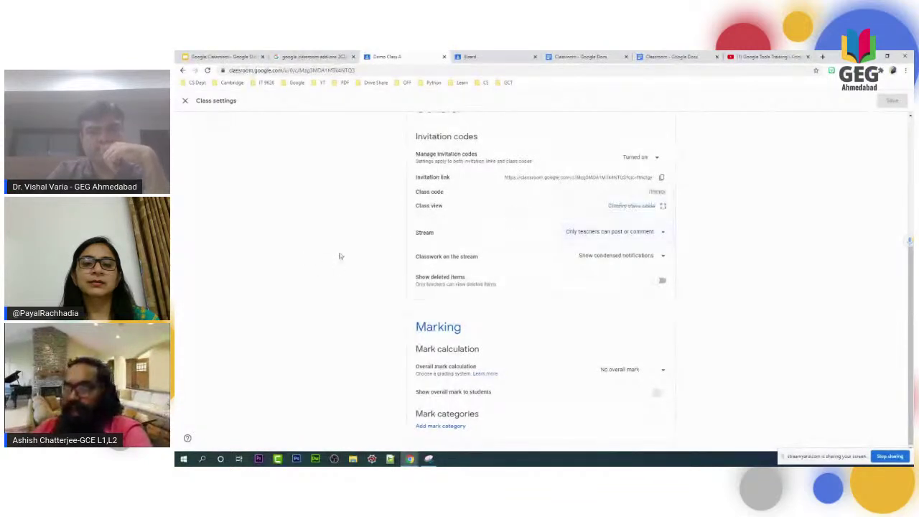
{"action": "left_click", "coordinate": [609, 234]}
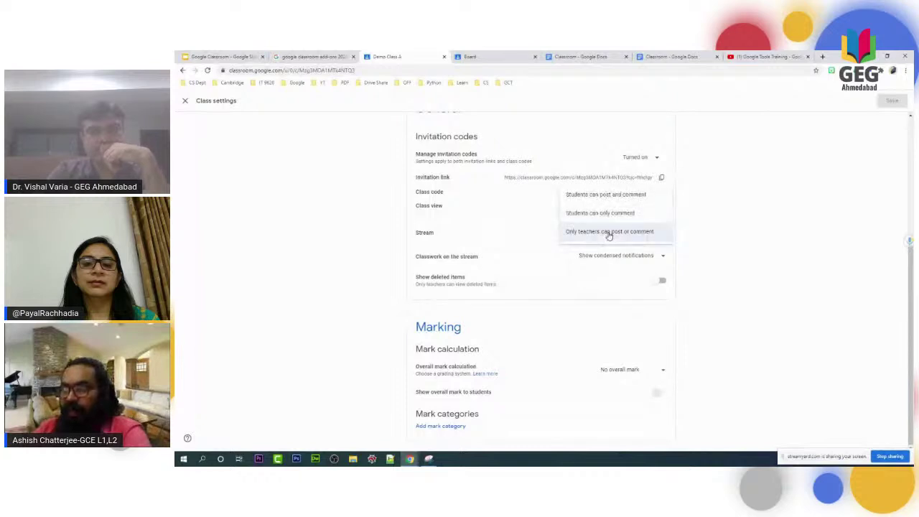
{"action": "left_click", "coordinate": [650, 230]}
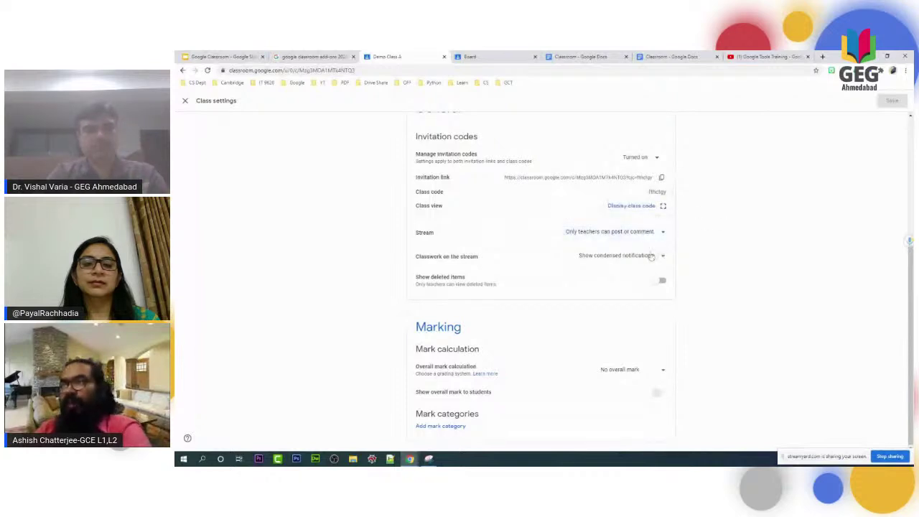
Keep condensed classwork notifications, turn on showing deleted items, and save the settings.
{"action": "left_click", "coordinate": [603, 257]}
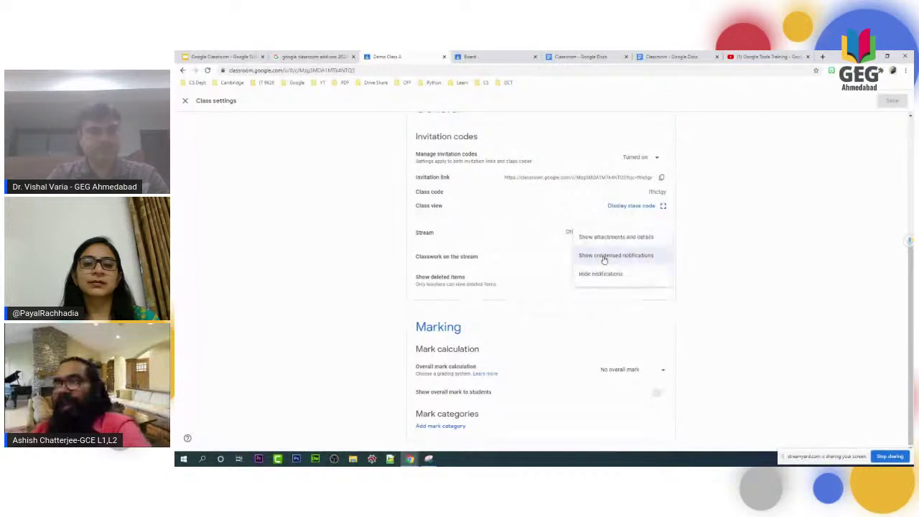
{"action": "left_click", "coordinate": [616, 237]}
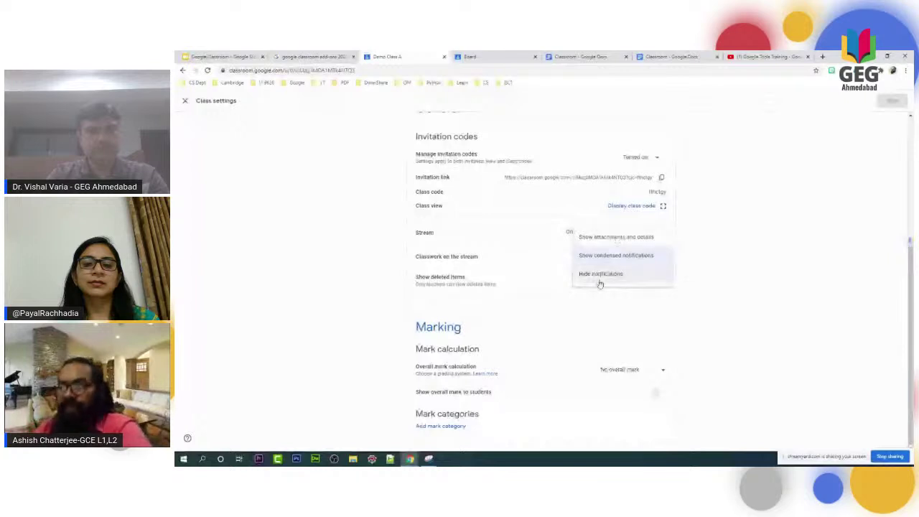
{"action": "left_click", "coordinate": [753, 241]}
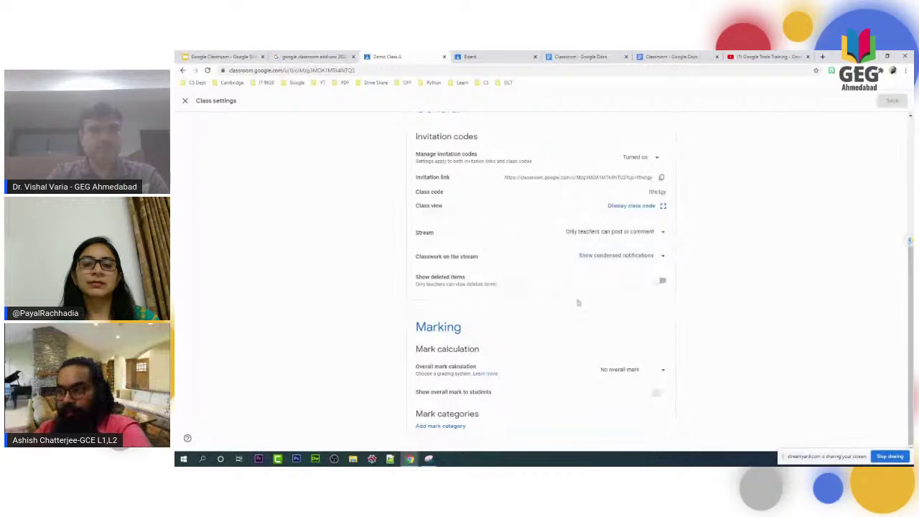
{"action": "left_click", "coordinate": [661, 282]}
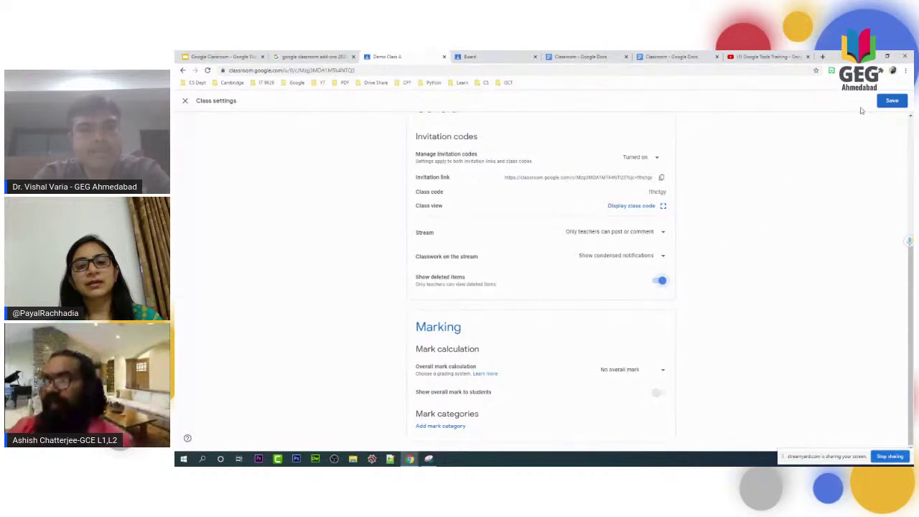
{"action": "left_click", "coordinate": [887, 102]}
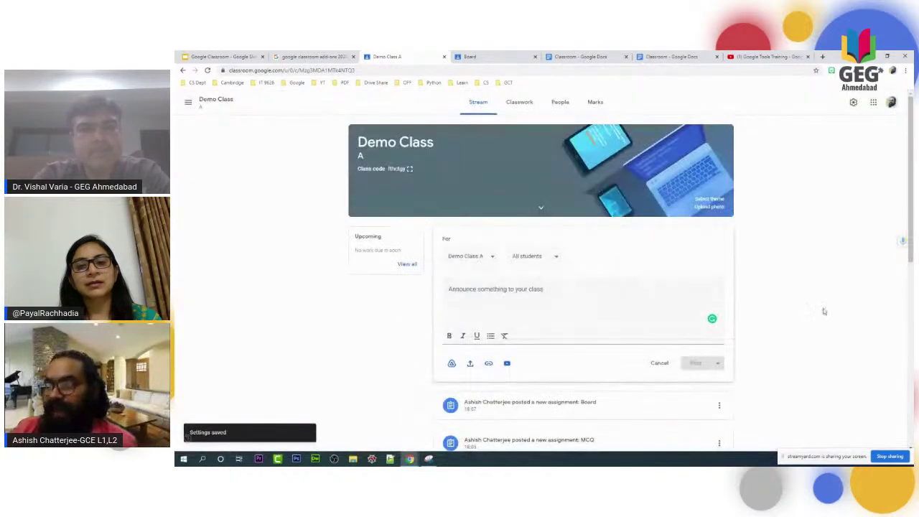
Write and post a 'Thank You' announcement on the Demo Class A stream.
{"action": "scroll", "coordinate": [459, 330], "scroll_direction": "down", "scroll_amount": 1}
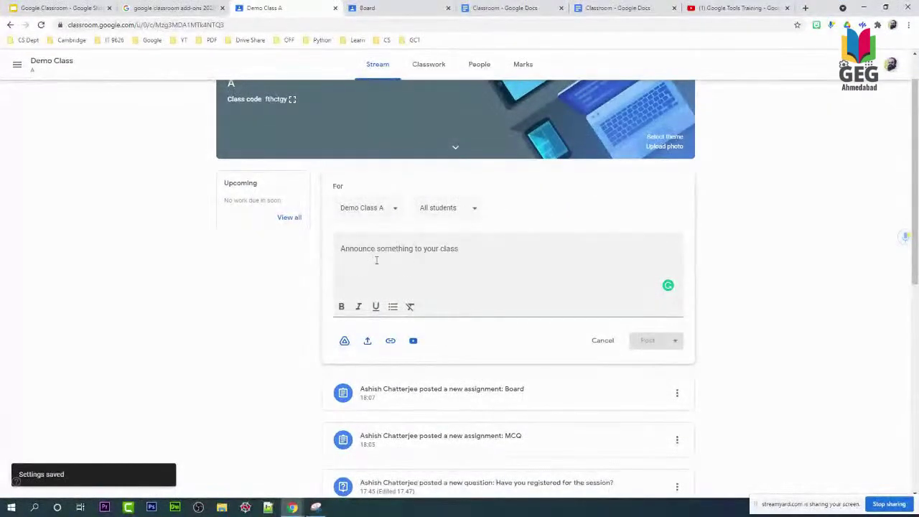
{"action": "left_click", "coordinate": [493, 266]}
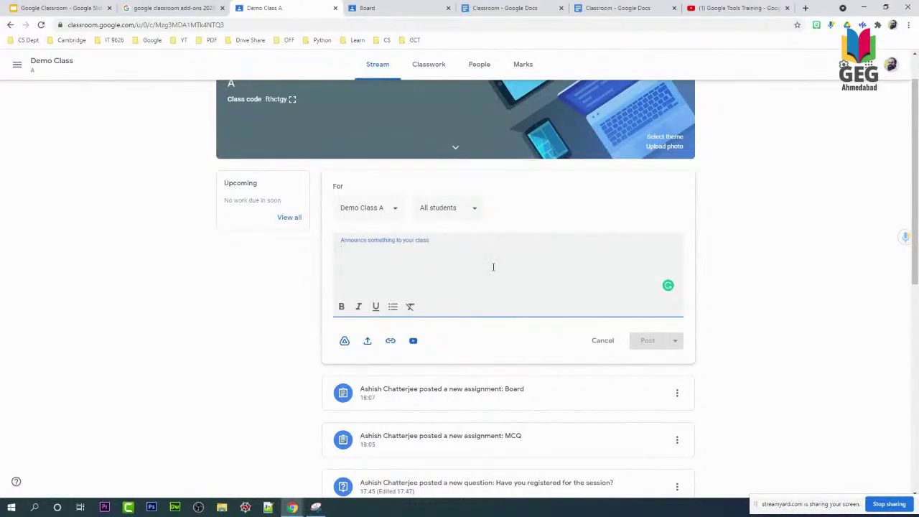
{"action": "type", "text": "Thank You"}
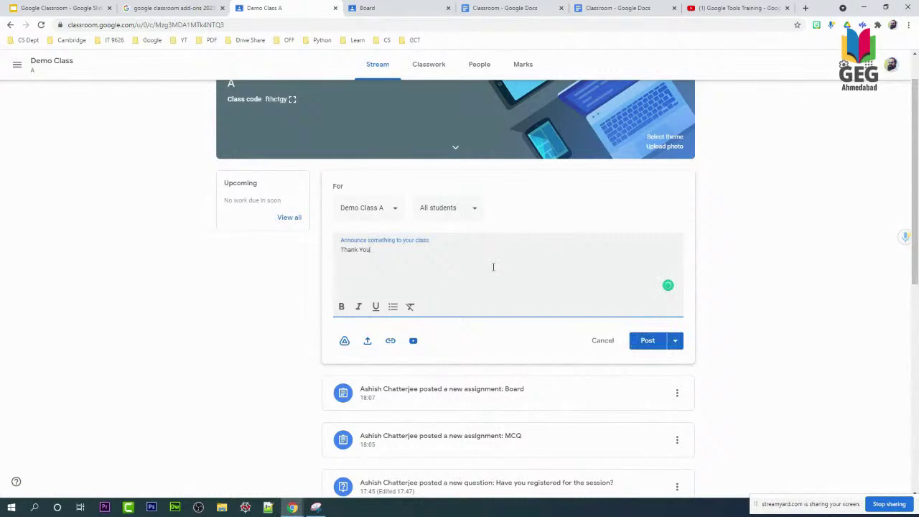
{"action": "left_click", "coordinate": [650, 342]}
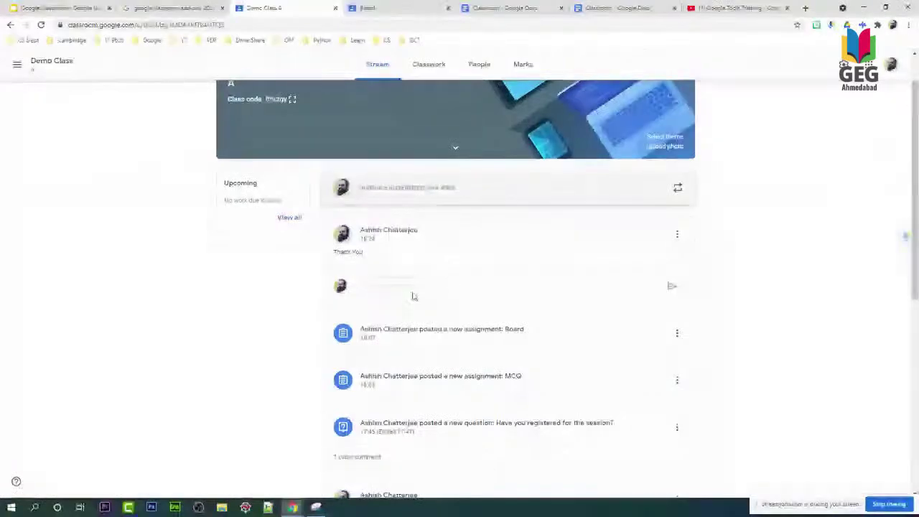
{"action": "left_click", "coordinate": [474, 66]}
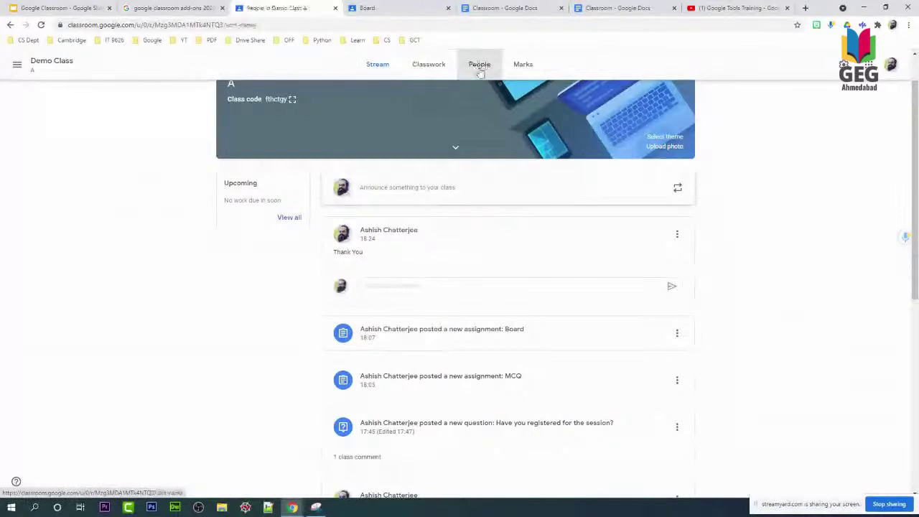
{"action": "scroll", "coordinate": [375, 417], "scroll_direction": "up", "scroll_amount": 3}
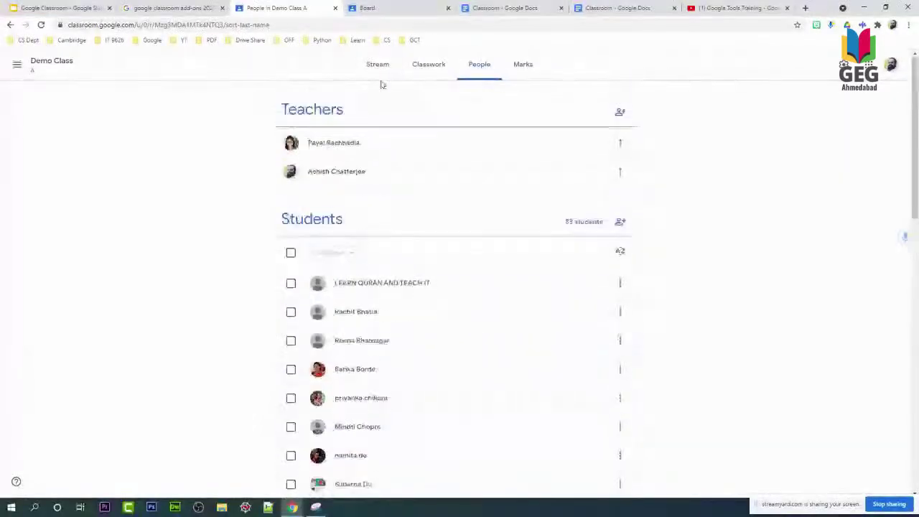
{"action": "left_click", "coordinate": [379, 66]}
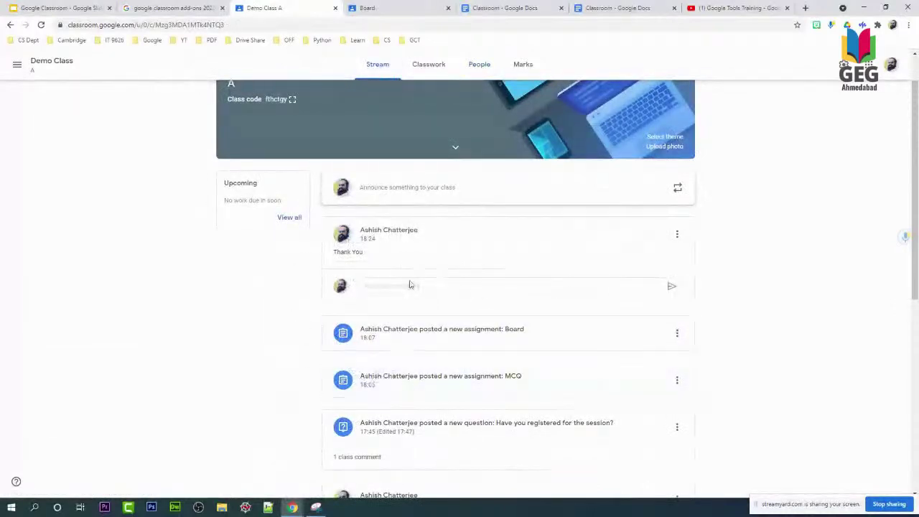
{"action": "left_click", "coordinate": [424, 68]}
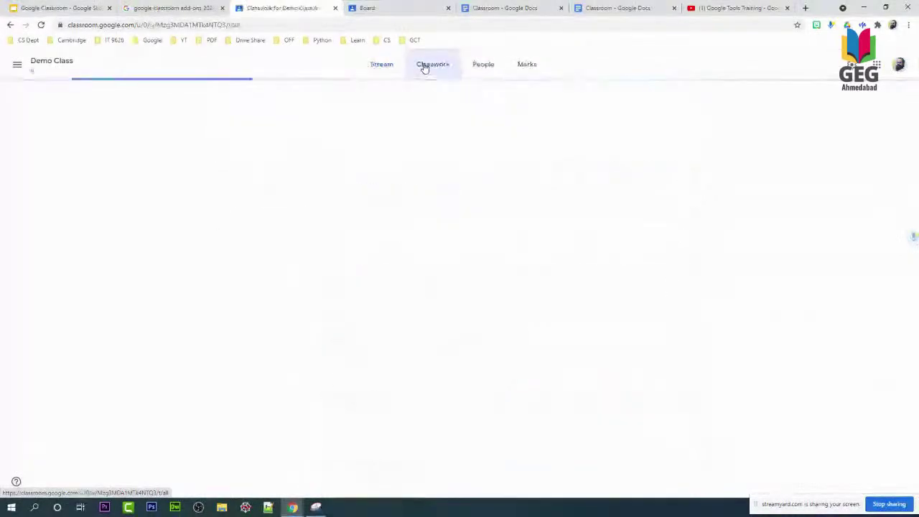
{"action": "left_click", "coordinate": [477, 63]}
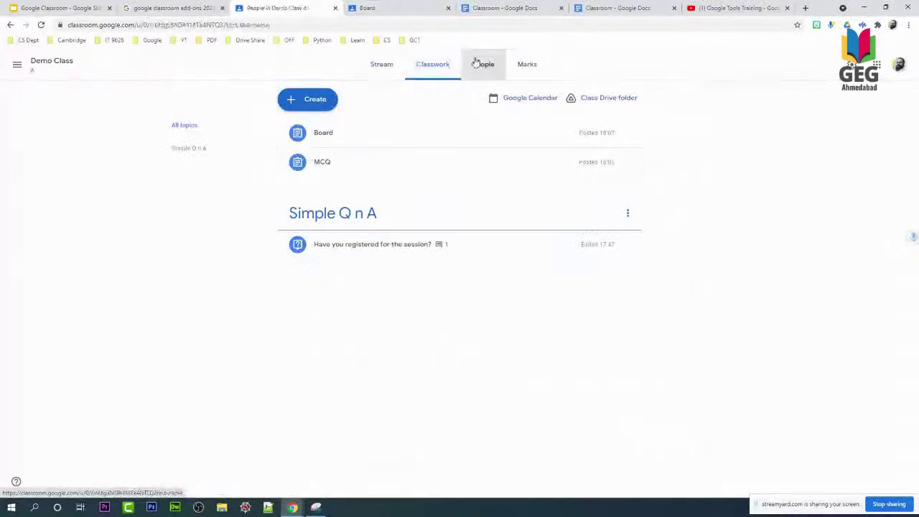
{"action": "left_click", "coordinate": [376, 75]}
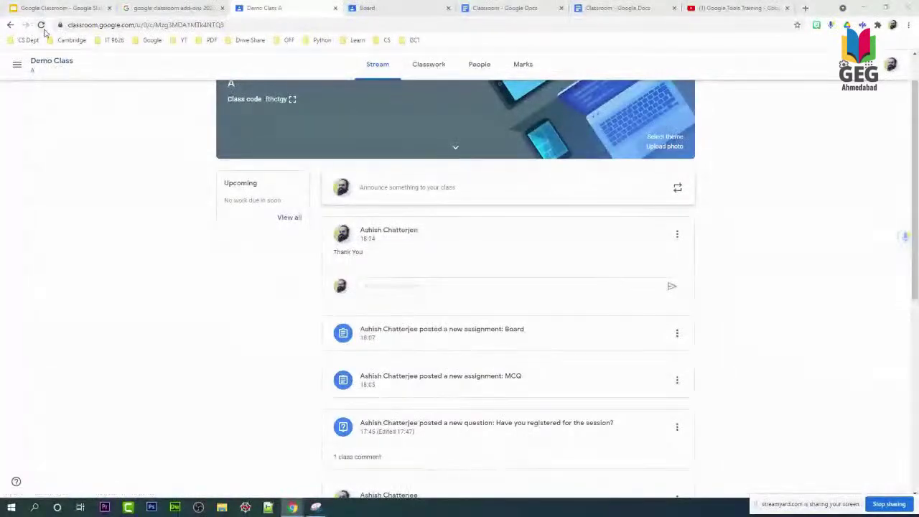
{"action": "left_click", "coordinate": [42, 29]}
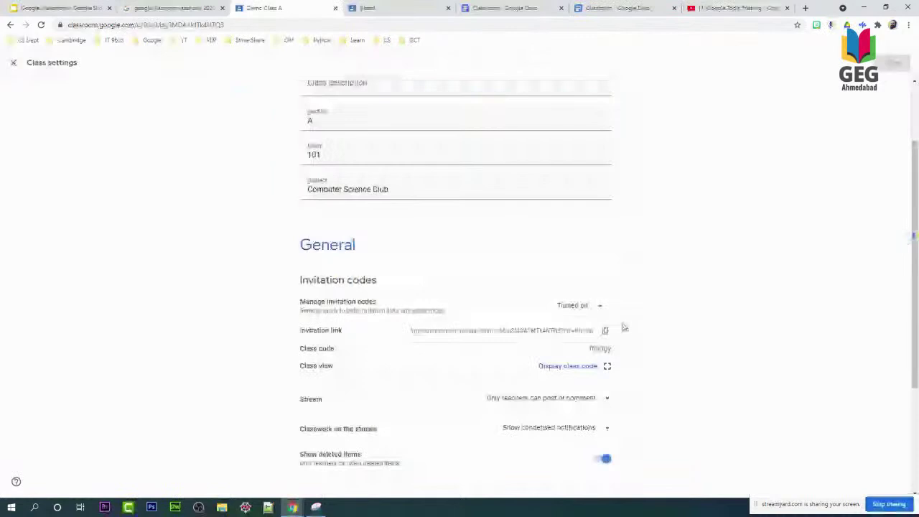
Set overall mark calculation to Total points, show the overall mark to students, and save.
{"action": "scroll", "coordinate": [624, 327], "scroll_direction": "down", "scroll_amount": 2}
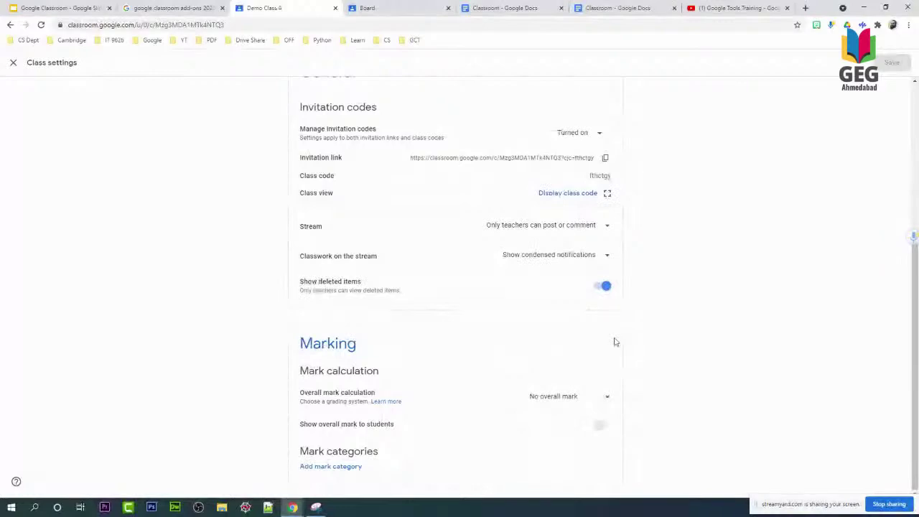
{"action": "left_click", "coordinate": [605, 397]}
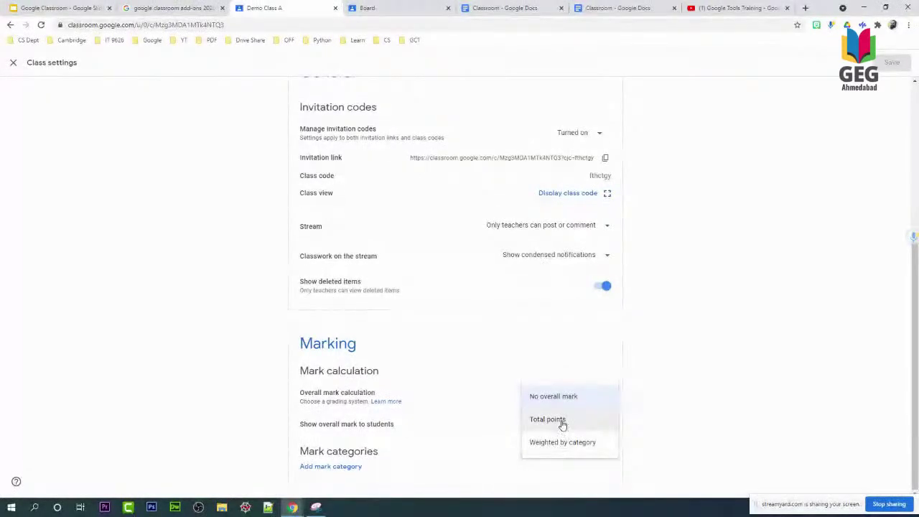
{"action": "left_click", "coordinate": [562, 424]}
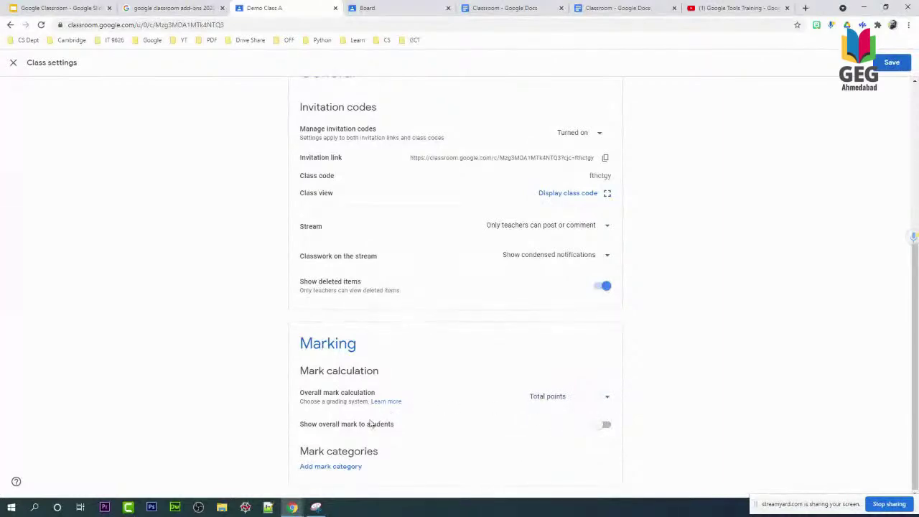
{"action": "left_click", "coordinate": [606, 426]}
{"action": "left_click", "coordinate": [889, 66]}
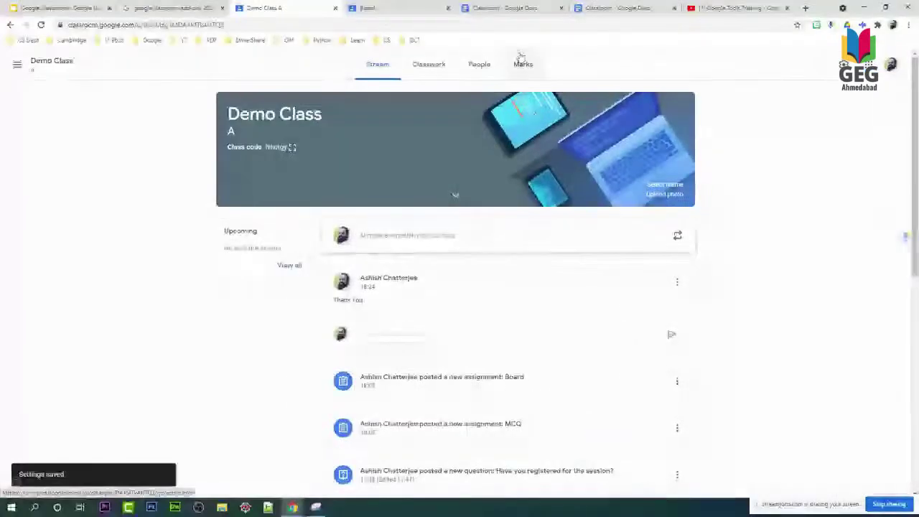
In the Marks grid, enter 5 for one student's MCQ and another's Board mark.
{"action": "left_click", "coordinate": [522, 63]}
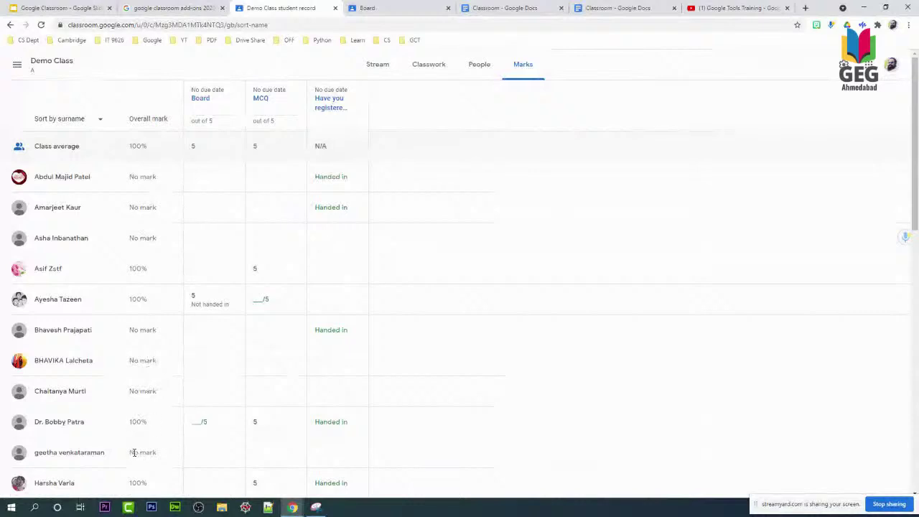
{"action": "left_click", "coordinate": [265, 299]}
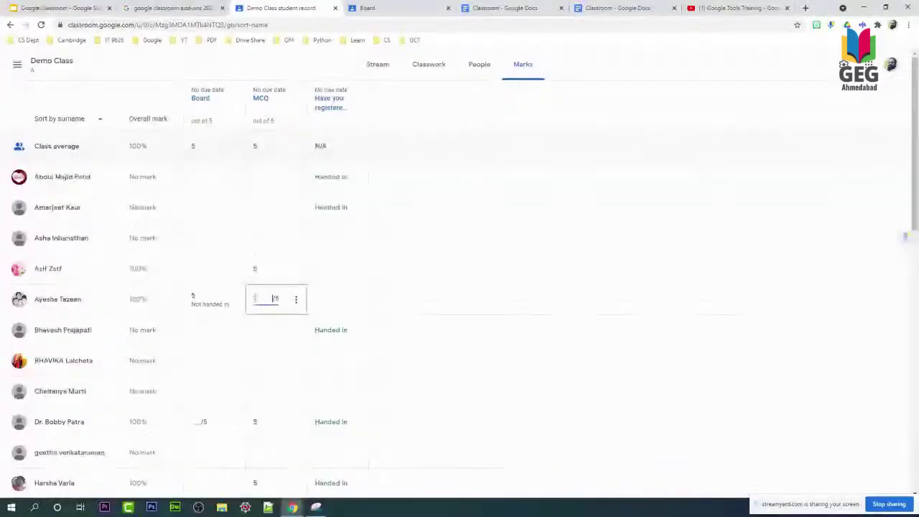
{"action": "type", "text": "5"}
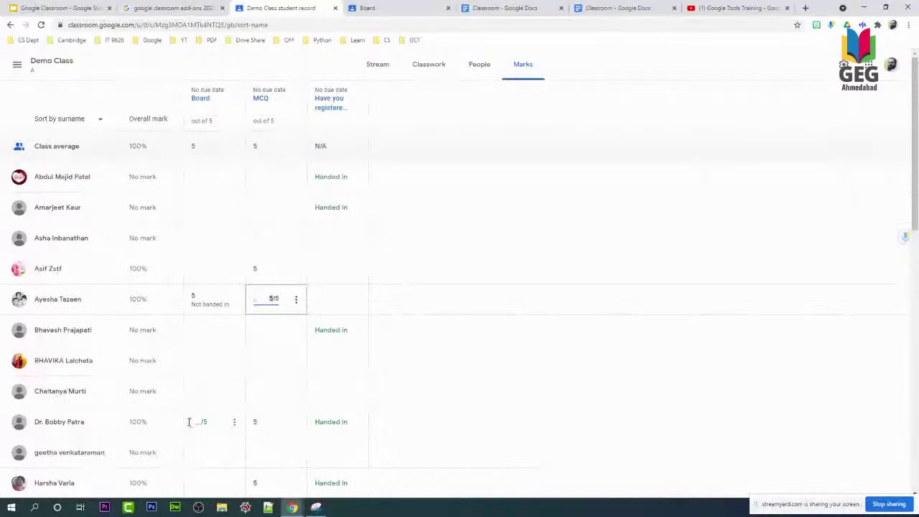
{"action": "left_click", "coordinate": [198, 422]}
{"action": "type", "text": "5"}
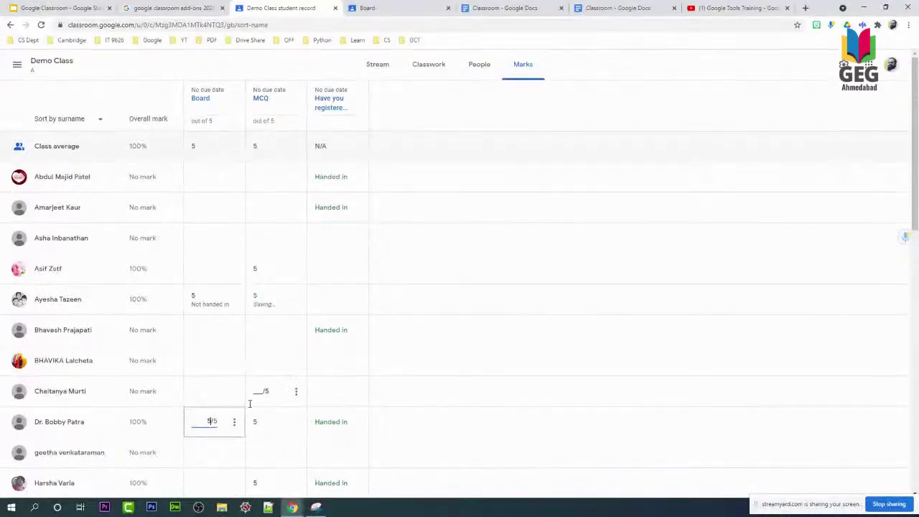
{"action": "left_click", "coordinate": [440, 392]}
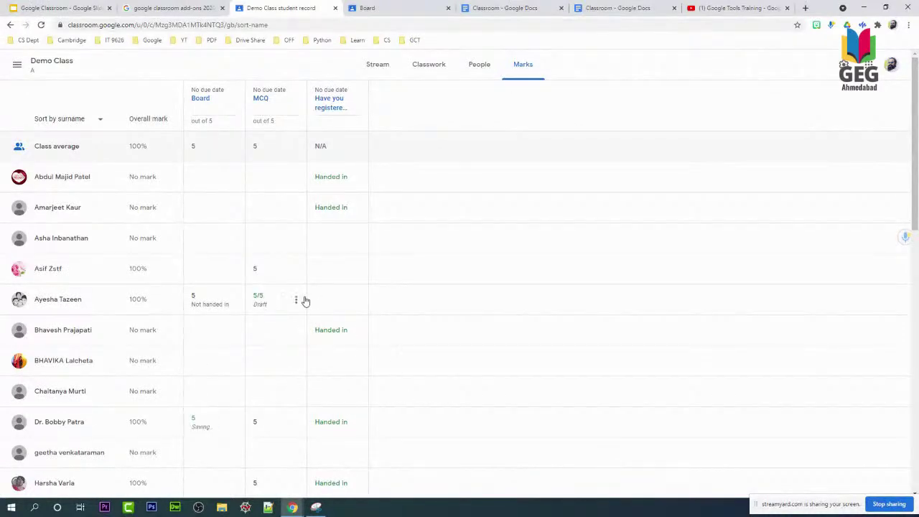
Return the marked MCQ and Board submissions to their students.
{"action": "left_click", "coordinate": [296, 299]}
{"action": "left_click", "coordinate": [260, 323]}
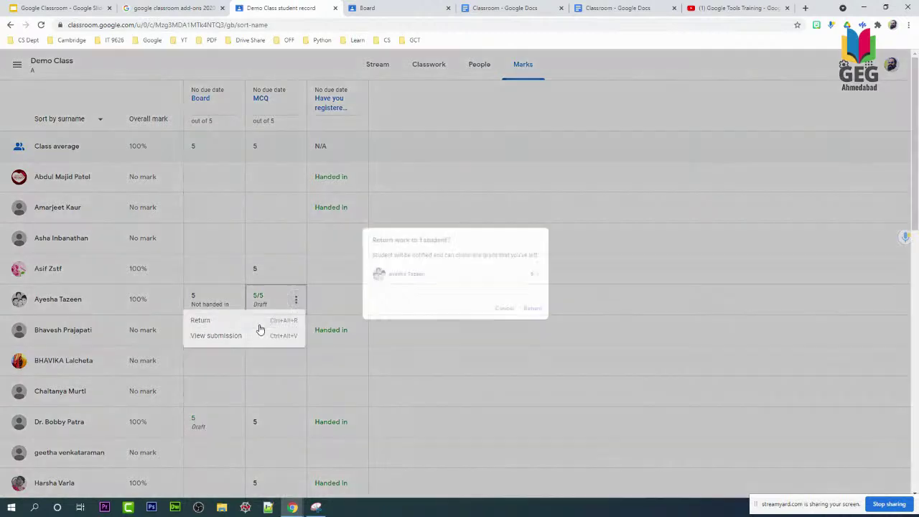
{"action": "left_click", "coordinate": [544, 321]}
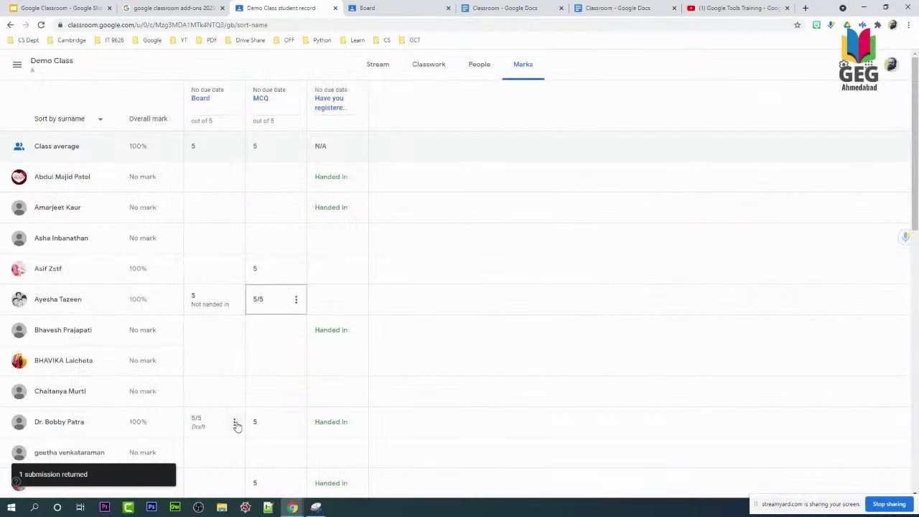
{"action": "left_click", "coordinate": [235, 423]}
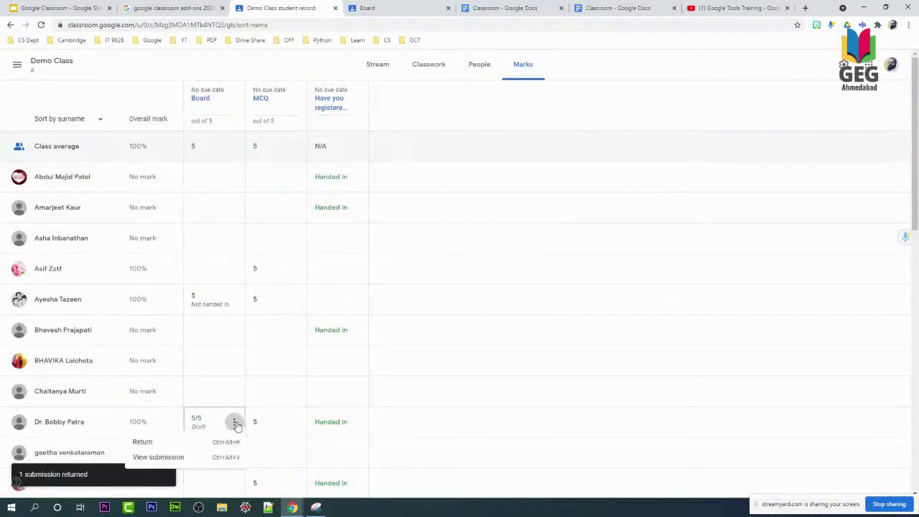
{"action": "left_click", "coordinate": [173, 443]}
{"action": "left_click", "coordinate": [541, 320]}
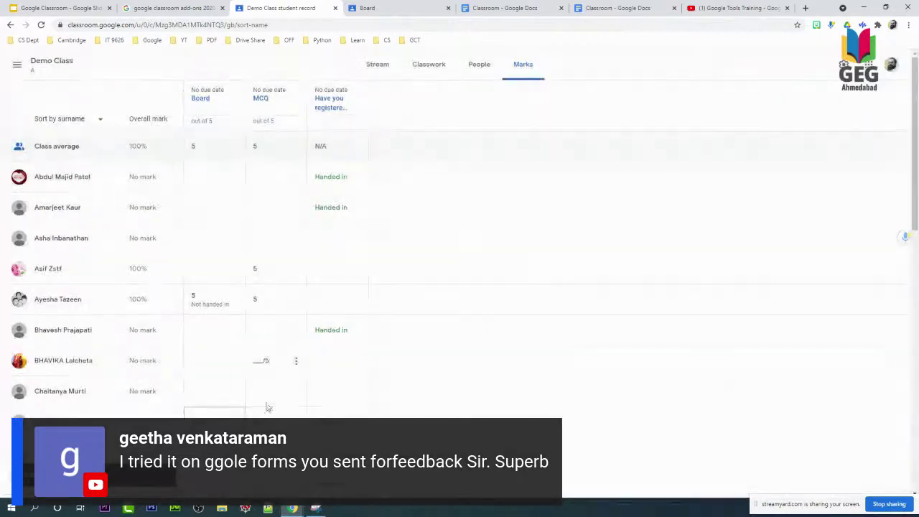
Give another student's MCQ a mark of 5 and return it.
{"action": "scroll", "coordinate": [267, 408], "scroll_direction": "down", "scroll_amount": 5}
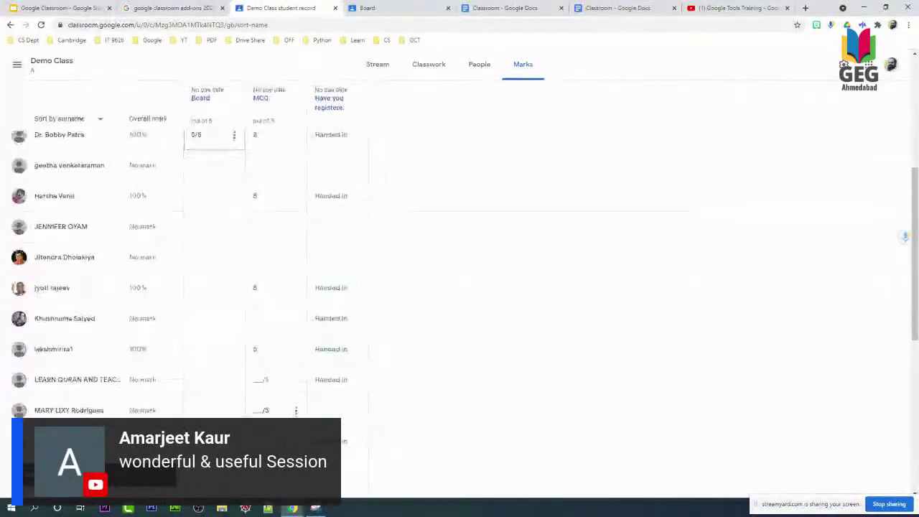
{"action": "scroll", "coordinate": [390, 355], "scroll_direction": "up", "scroll_amount": 5}
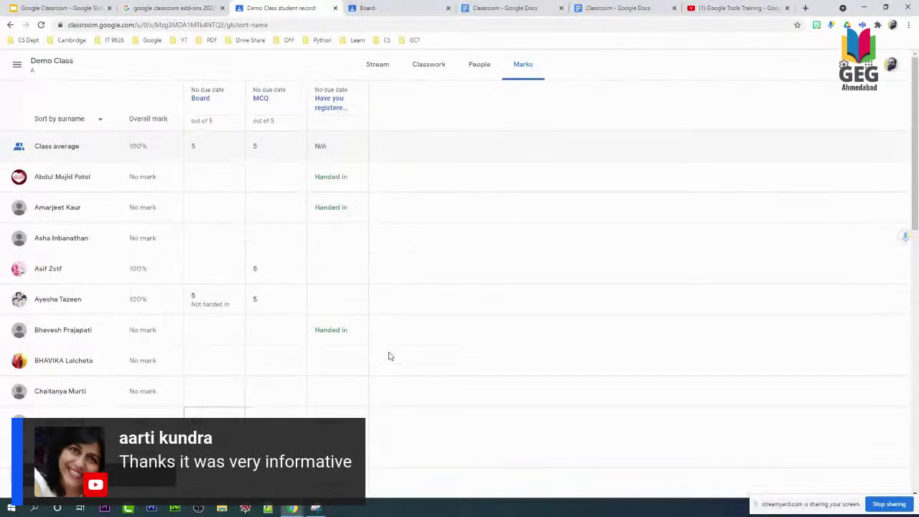
{"action": "scroll", "coordinate": [262, 322], "scroll_direction": "down", "scroll_amount": 3}
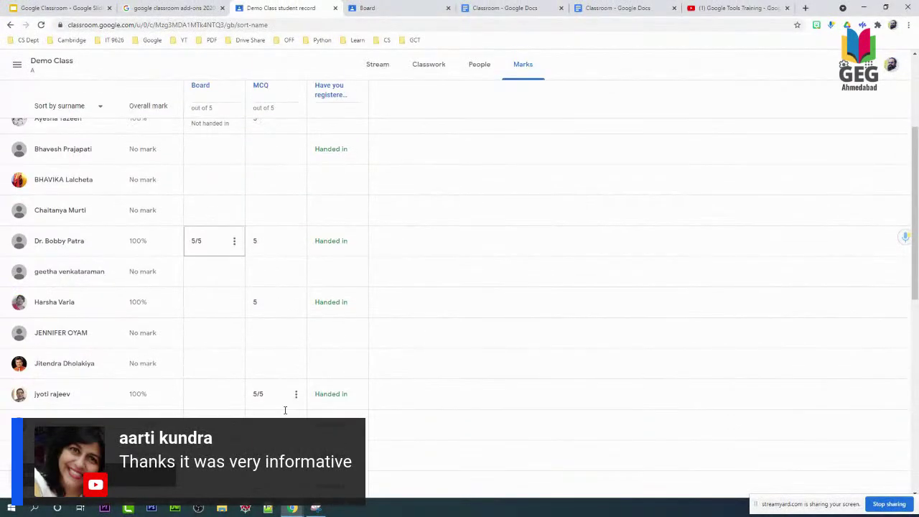
{"action": "scroll", "coordinate": [259, 344], "scroll_direction": "down", "scroll_amount": 3}
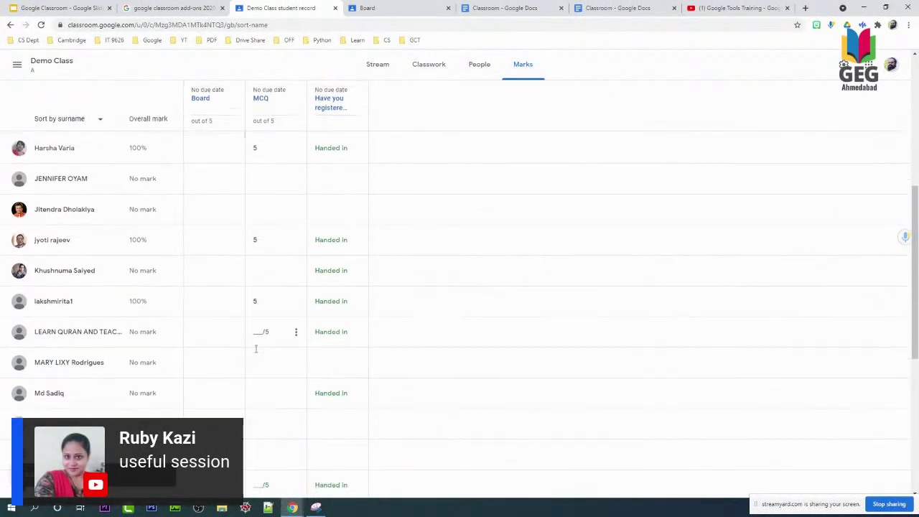
{"action": "left_click", "coordinate": [257, 332]}
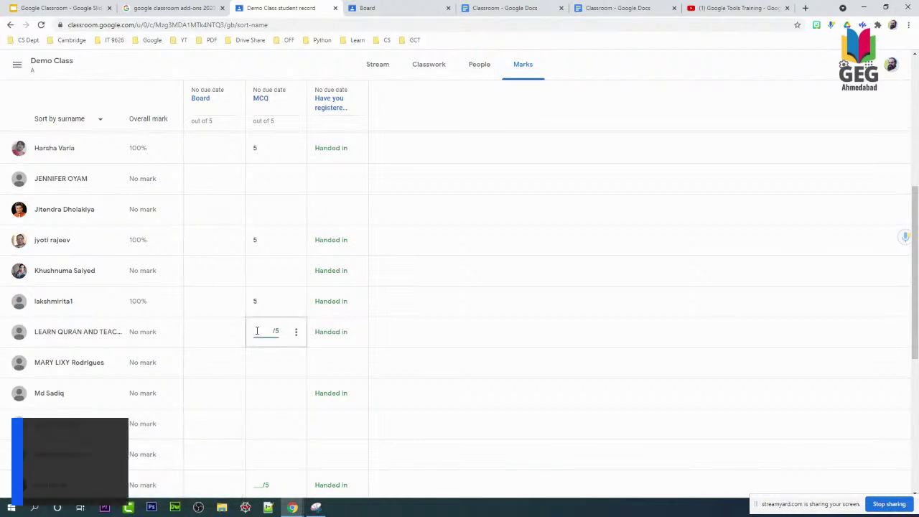
{"action": "type", "text": "5"}
{"action": "left_click", "coordinate": [295, 332]}
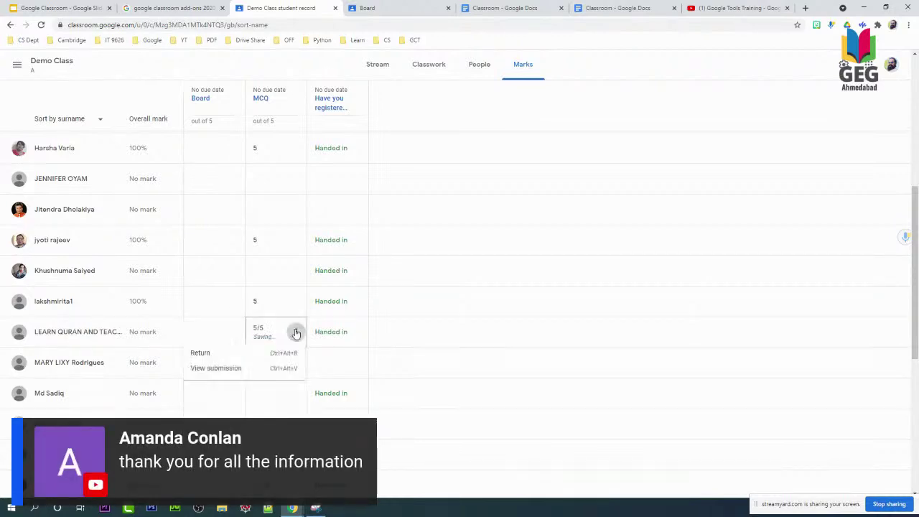
{"action": "left_click", "coordinate": [230, 353]}
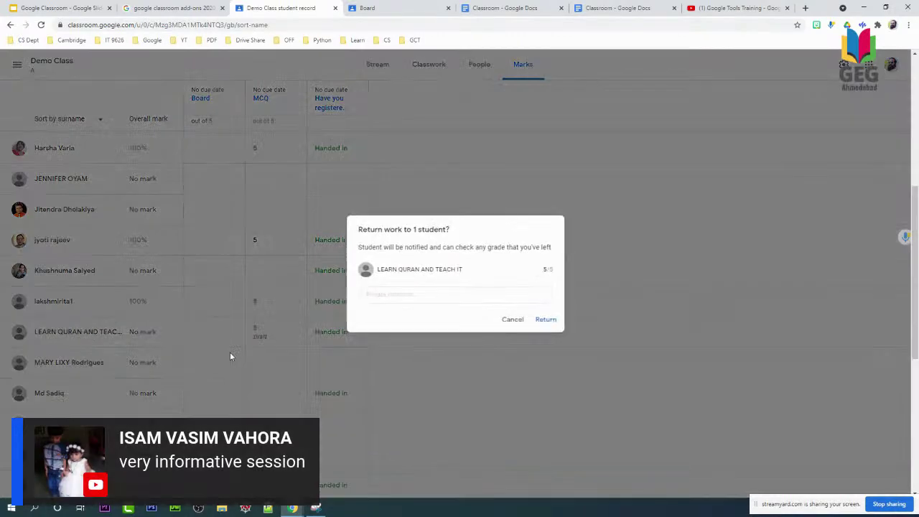
{"action": "left_click", "coordinate": [545, 320]}
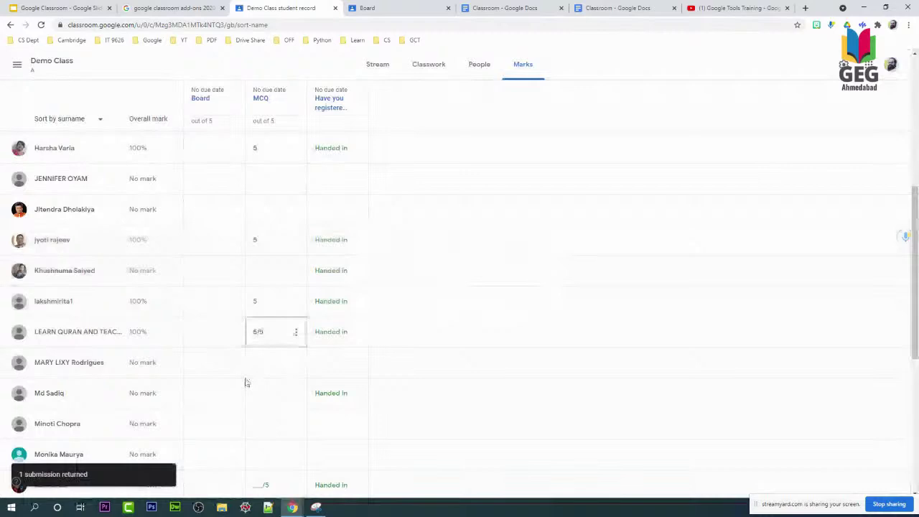
Return the next student's MCQ work, then open the MCQ assignment's student work.
{"action": "scroll", "coordinate": [246, 383], "scroll_direction": "down", "scroll_amount": 1}
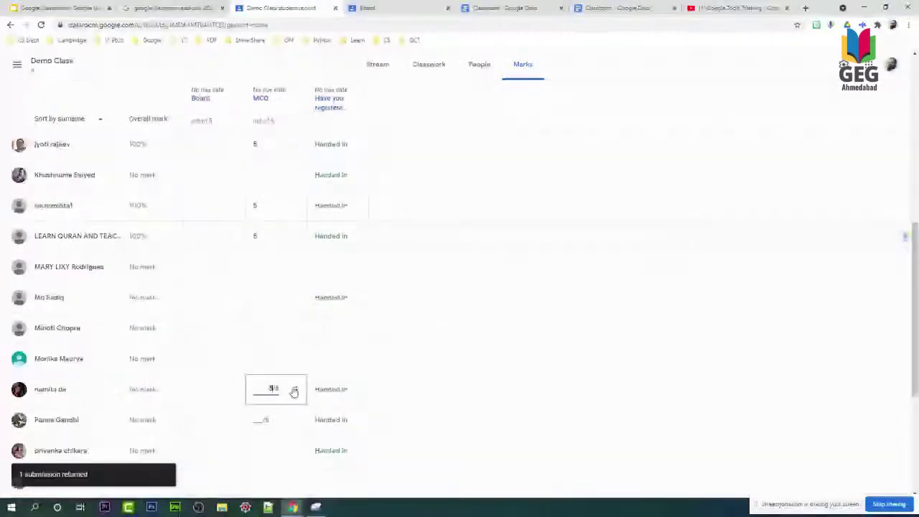
{"action": "left_click", "coordinate": [295, 389]}
{"action": "left_click", "coordinate": [240, 415]}
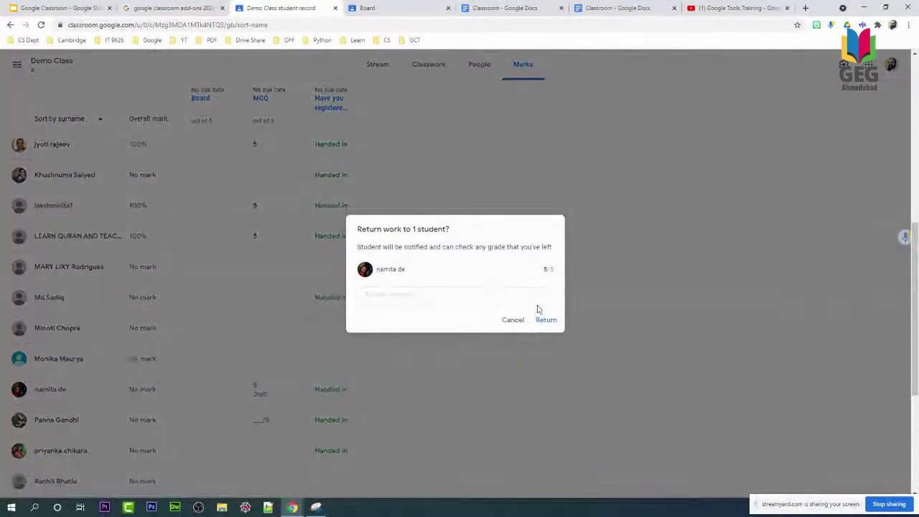
{"action": "left_click", "coordinate": [547, 320]}
{"action": "scroll", "coordinate": [304, 357], "scroll_direction": "down", "scroll_amount": 1}
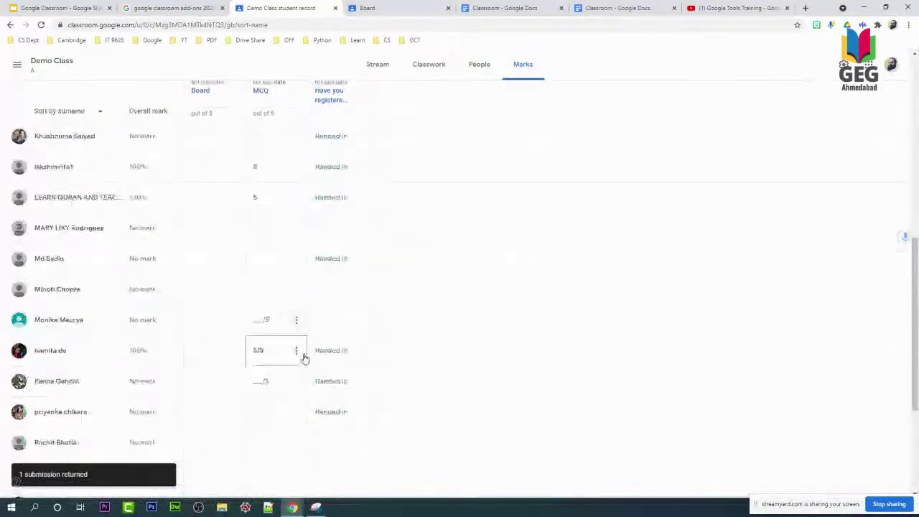
{"action": "scroll", "coordinate": [304, 358], "scroll_direction": "down", "scroll_amount": 5}
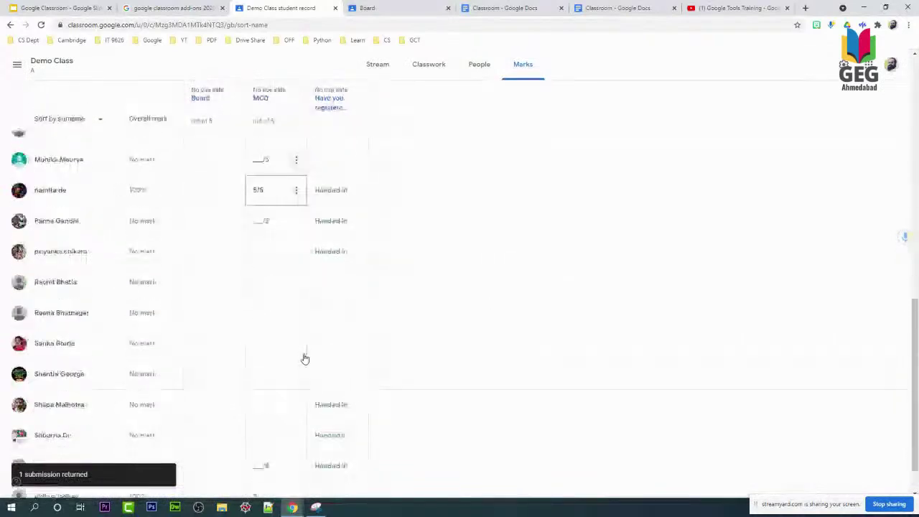
{"action": "left_click", "coordinate": [261, 109]}
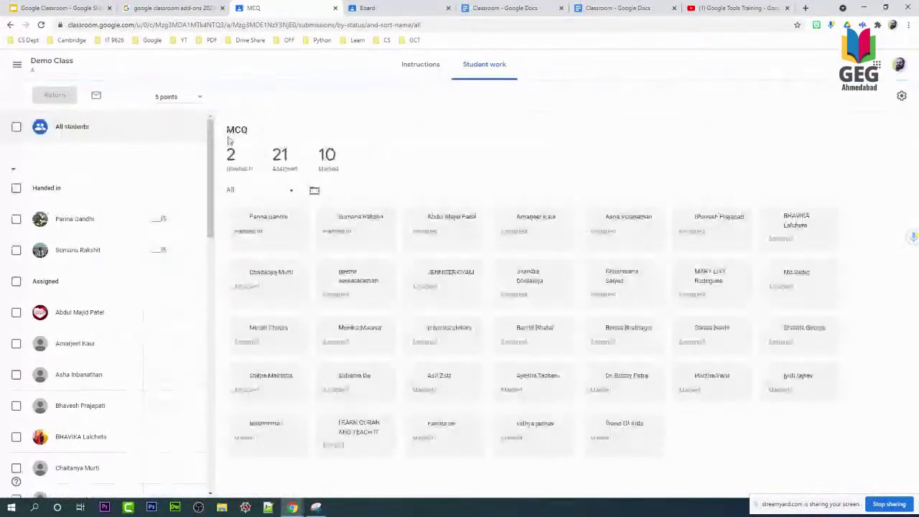
Mark both handed-in MCQ submissions 5 and return them to the 2 students.
{"action": "left_click", "coordinate": [158, 219]}
{"action": "type", "text": "5"}
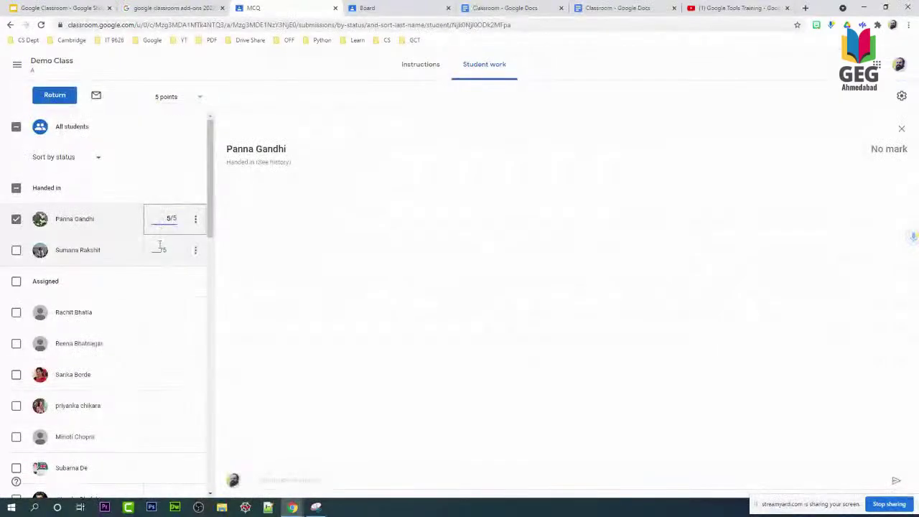
{"action": "left_click", "coordinate": [160, 246]}
{"action": "type", "text": "5"}
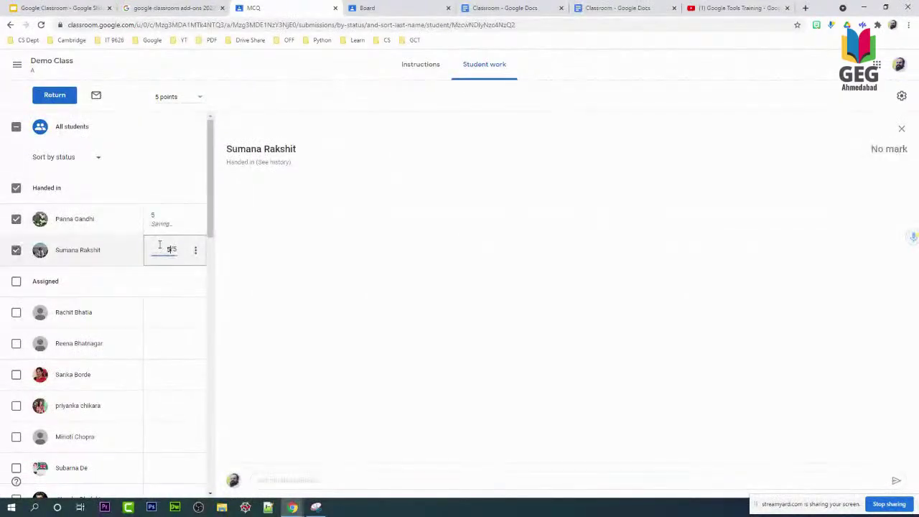
{"action": "left_click", "coordinate": [55, 94]}
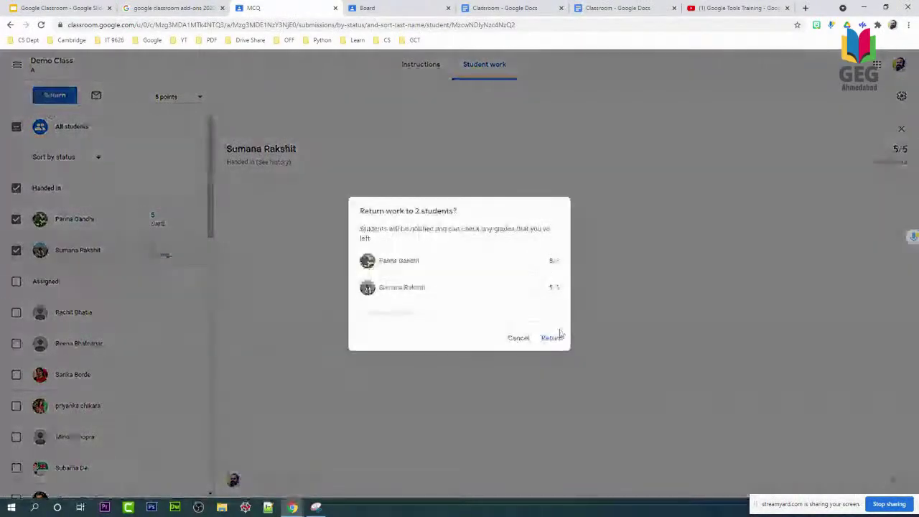
{"action": "left_click", "coordinate": [553, 338]}
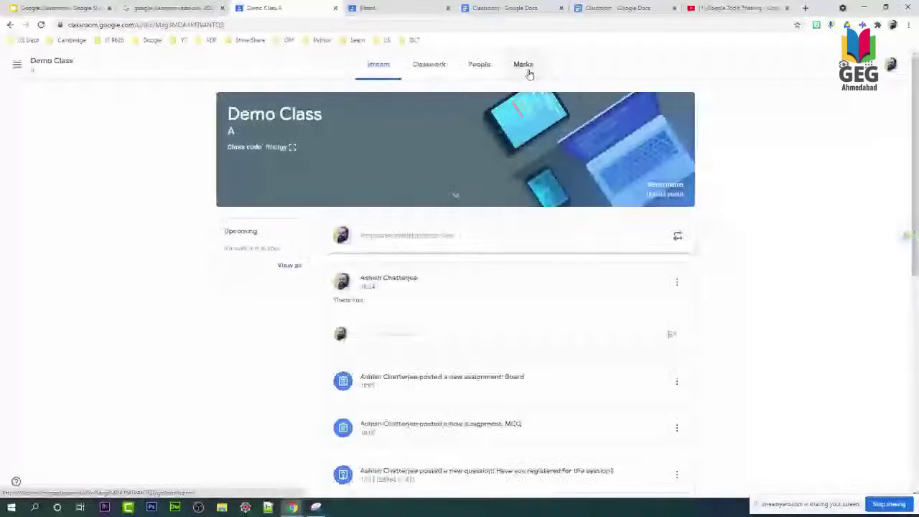
From the Marks grid, open the answers to 'Have you registered for the session?'.
{"action": "left_click", "coordinate": [523, 65]}
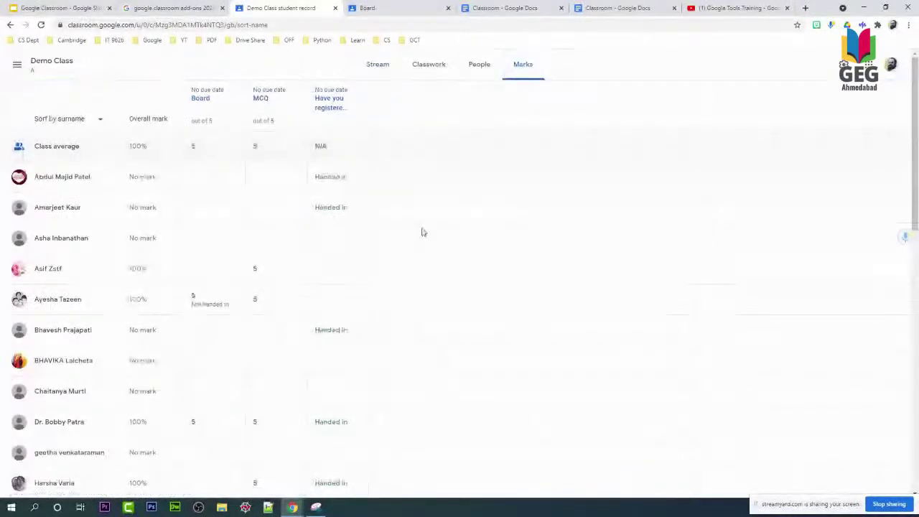
{"action": "scroll", "coordinate": [423, 232], "scroll_direction": "down", "scroll_amount": 2}
{"action": "scroll", "coordinate": [422, 232], "scroll_direction": "down", "scroll_amount": 3}
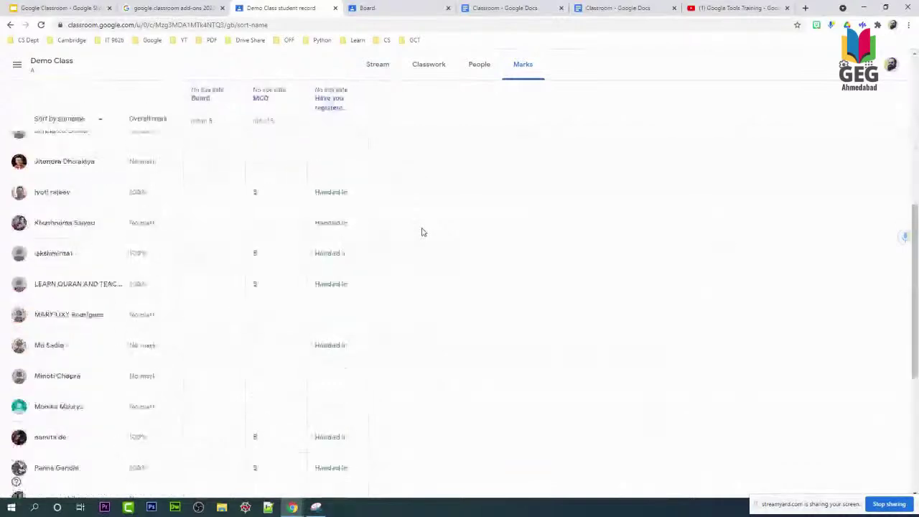
{"action": "scroll", "coordinate": [423, 232], "scroll_direction": "down", "scroll_amount": 4}
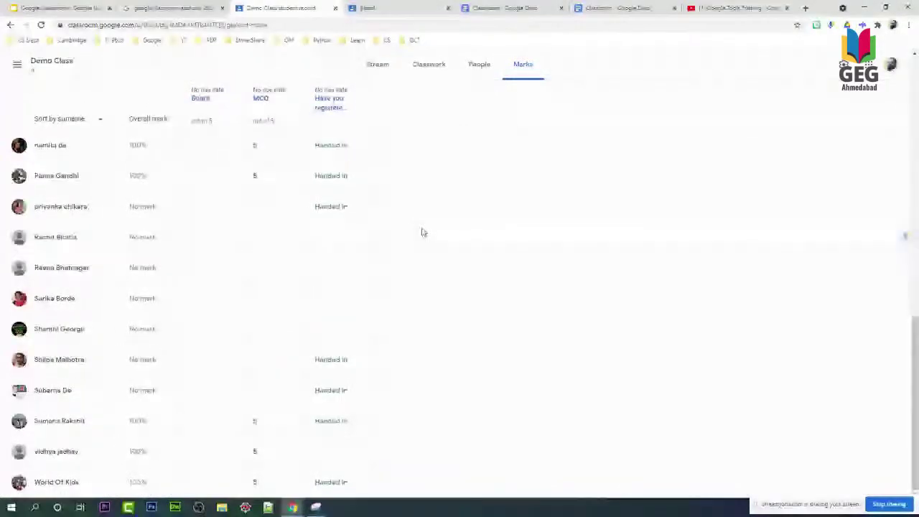
{"action": "scroll", "coordinate": [422, 231], "scroll_direction": "up", "scroll_amount": 10}
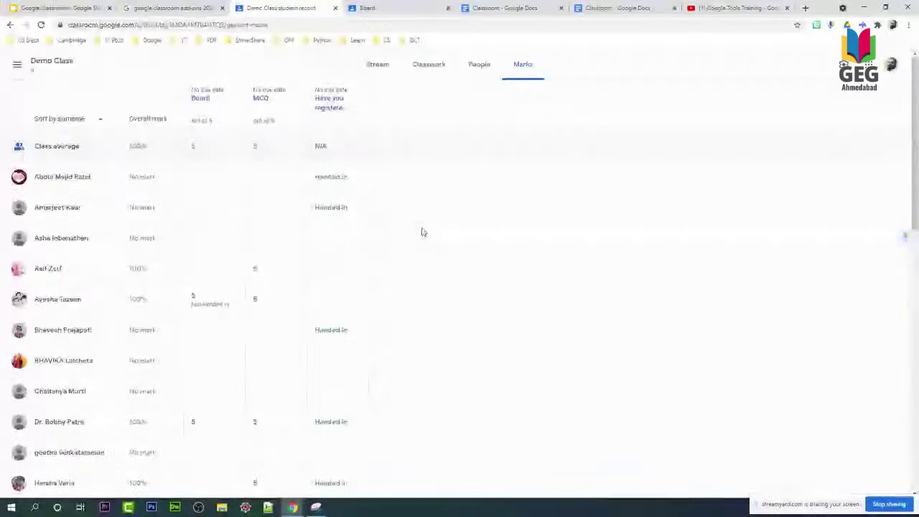
{"action": "left_click", "coordinate": [331, 108]}
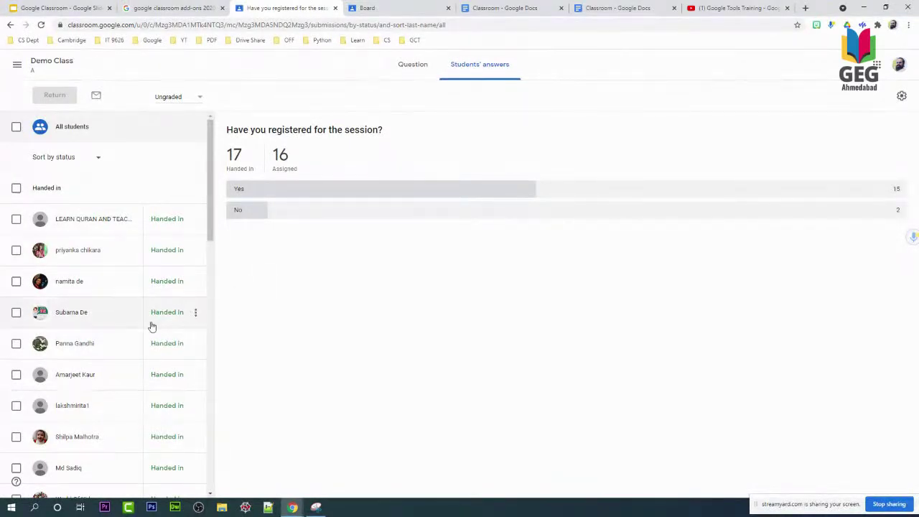
{"action": "scroll", "coordinate": [176, 294], "scroll_direction": "down", "scroll_amount": 2}
{"action": "scroll", "coordinate": [177, 296], "scroll_direction": "down", "scroll_amount": 3}
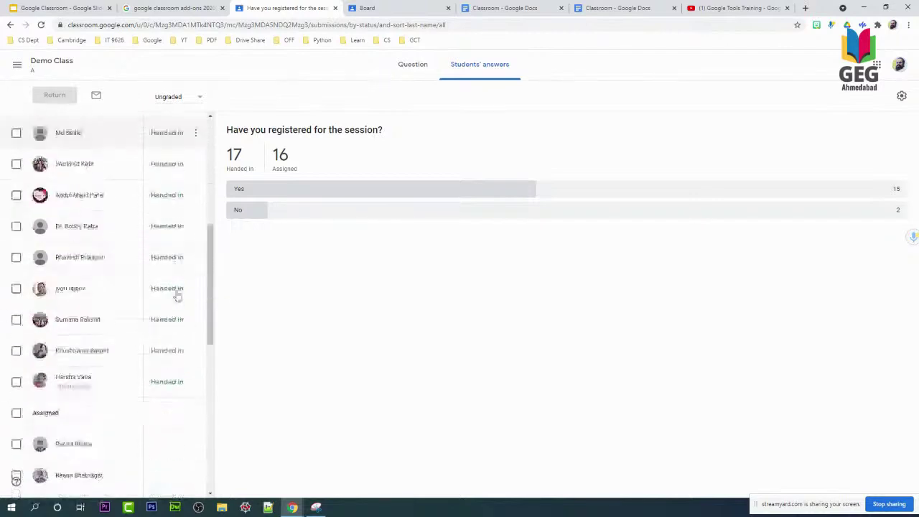
{"action": "scroll", "coordinate": [178, 297], "scroll_direction": "down", "scroll_amount": 10}
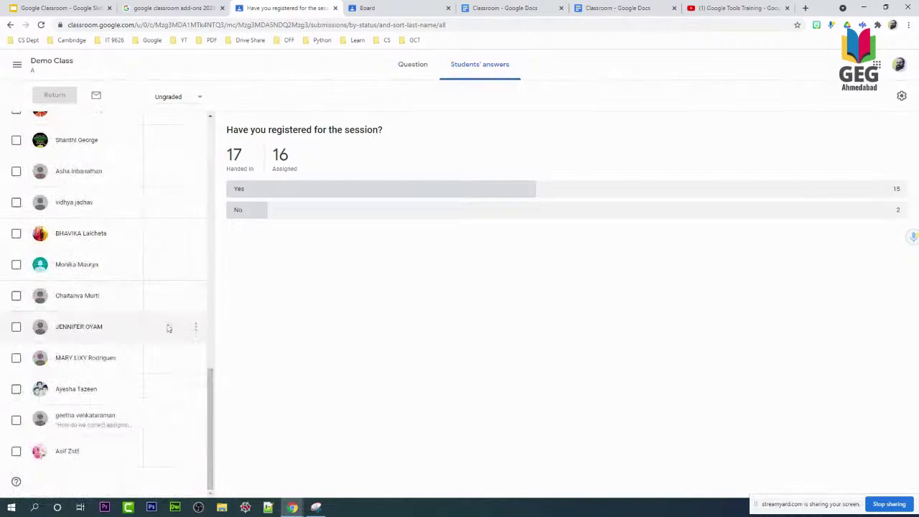
{"action": "scroll", "coordinate": [175, 356], "scroll_direction": "up", "scroll_amount": 2}
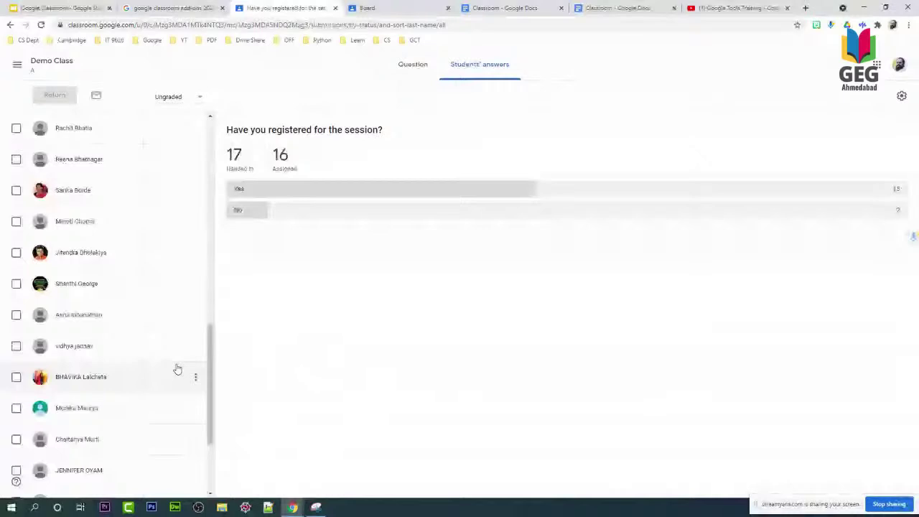
{"action": "scroll", "coordinate": [177, 369], "scroll_direction": "down", "scroll_amount": 2}
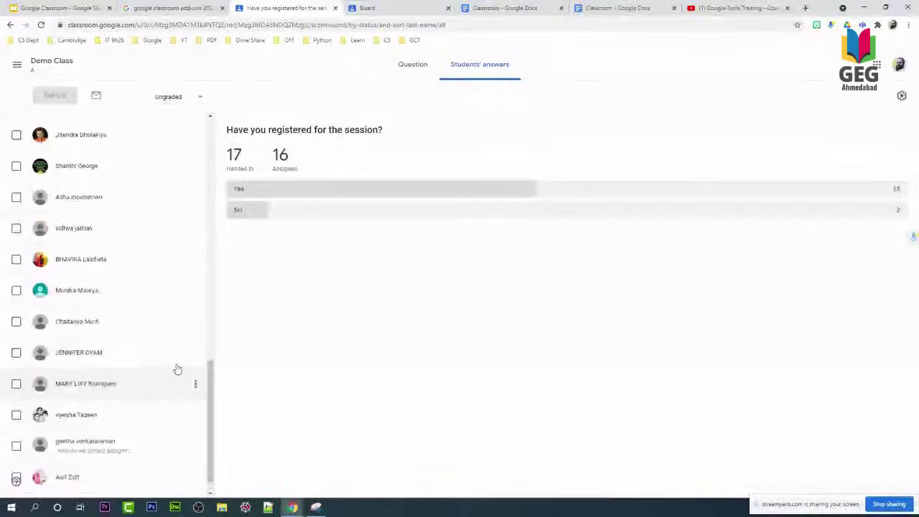
{"action": "scroll", "coordinate": [177, 369], "scroll_direction": "up", "scroll_amount": 2}
{"action": "scroll", "coordinate": [178, 368], "scroll_direction": "up", "scroll_amount": 5}
{"action": "scroll", "coordinate": [177, 368], "scroll_direction": "up", "scroll_amount": 4}
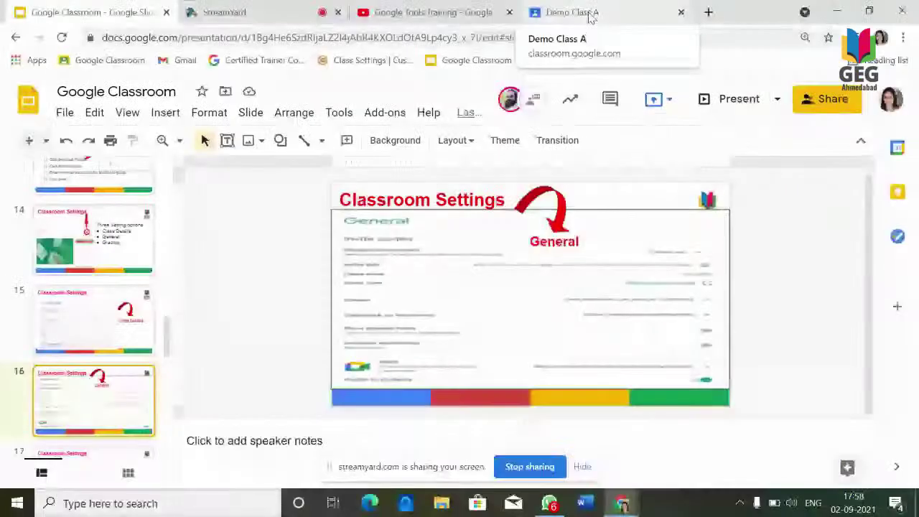
Bring up the Demo Class A settings page showing 'No overall grade'.
{"action": "left_click", "coordinate": [572, 12]}
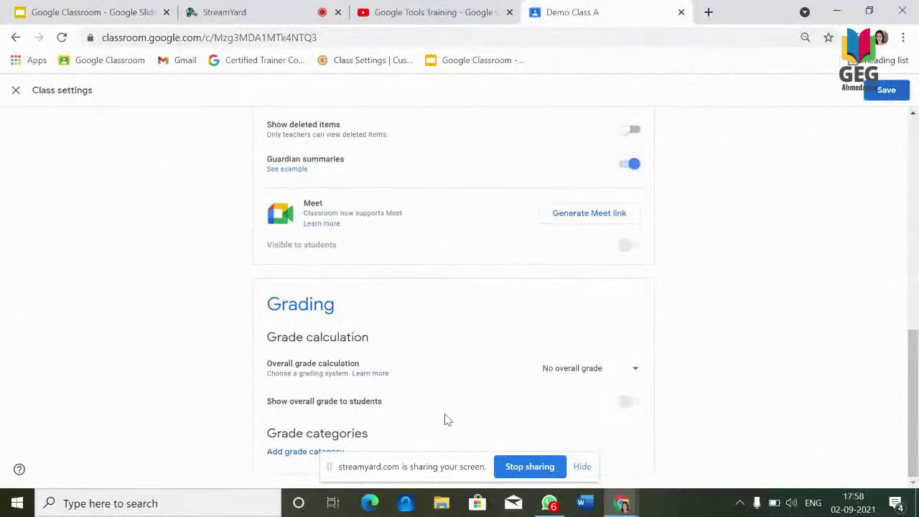
Open Class 8 A EM (2021-22), unmute the StreamYard microphone, and return to its stream.
{"action": "left_click", "coordinate": [118, 68]}
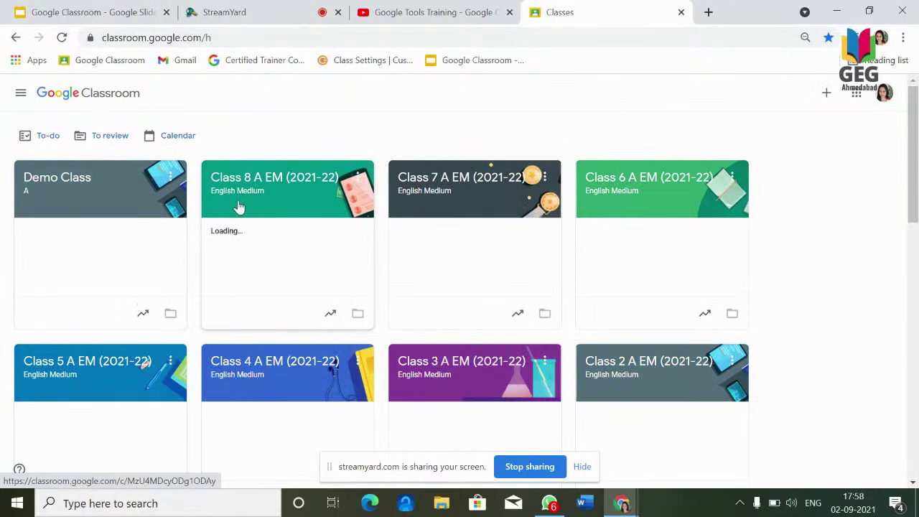
{"action": "left_click", "coordinate": [239, 207]}
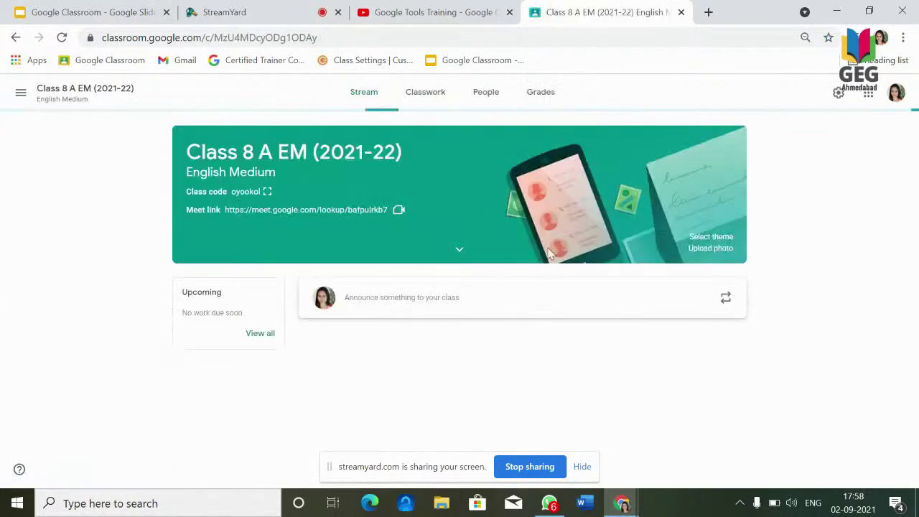
{"action": "left_click", "coordinate": [277, 10]}
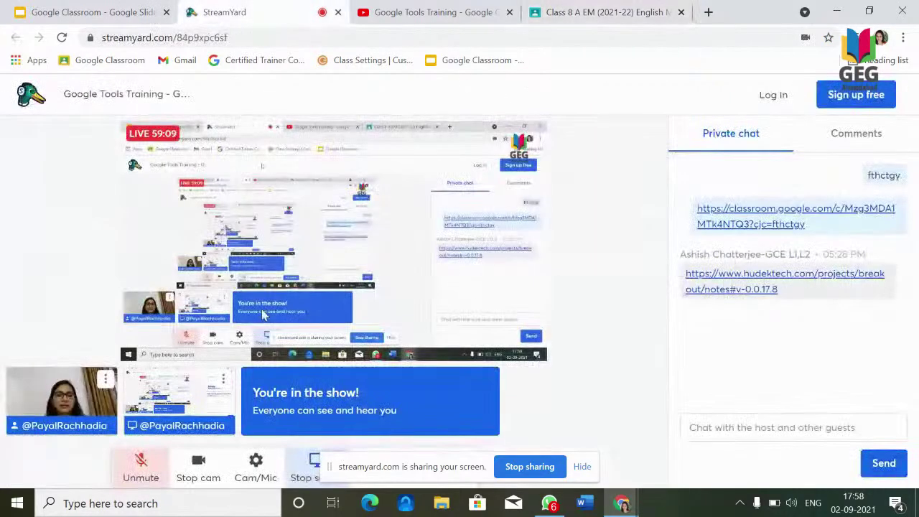
{"action": "left_click", "coordinate": [141, 463]}
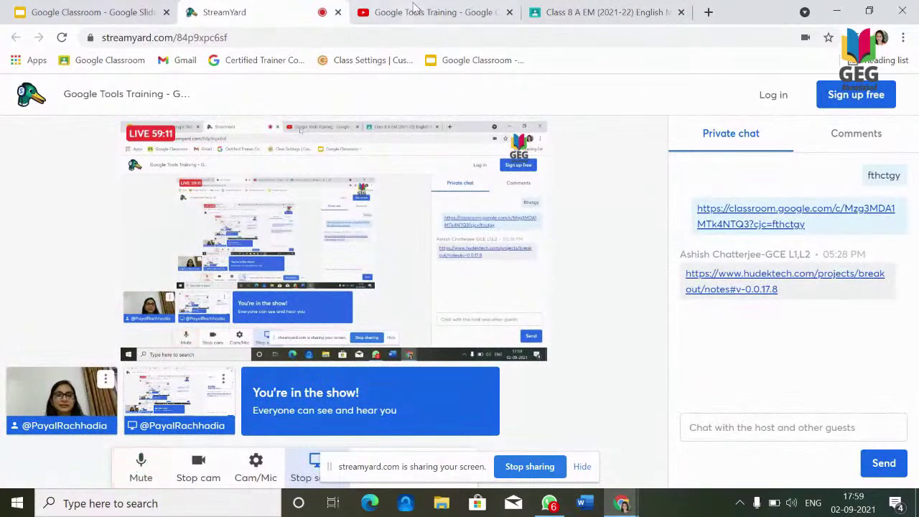
{"action": "left_click", "coordinate": [573, 12]}
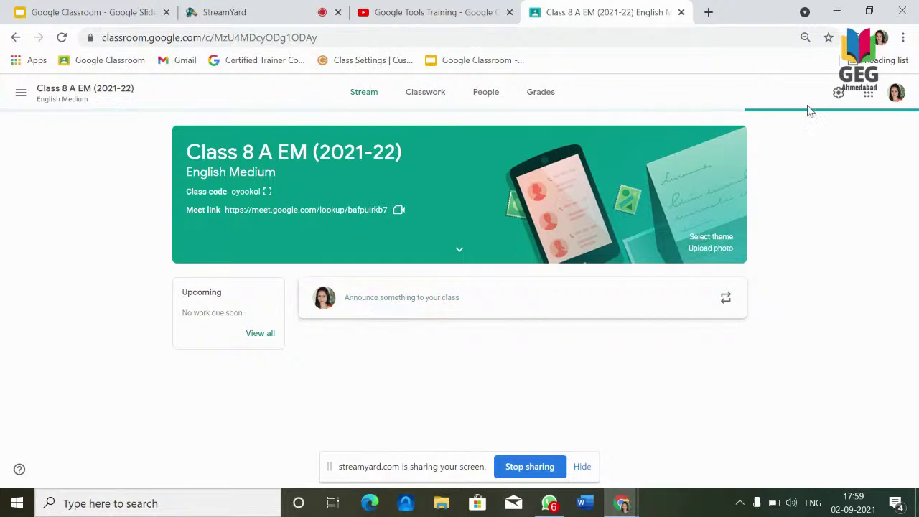
In Class settings, add a grade category named Ass1 worth 40 points.
{"action": "left_click", "coordinate": [837, 94]}
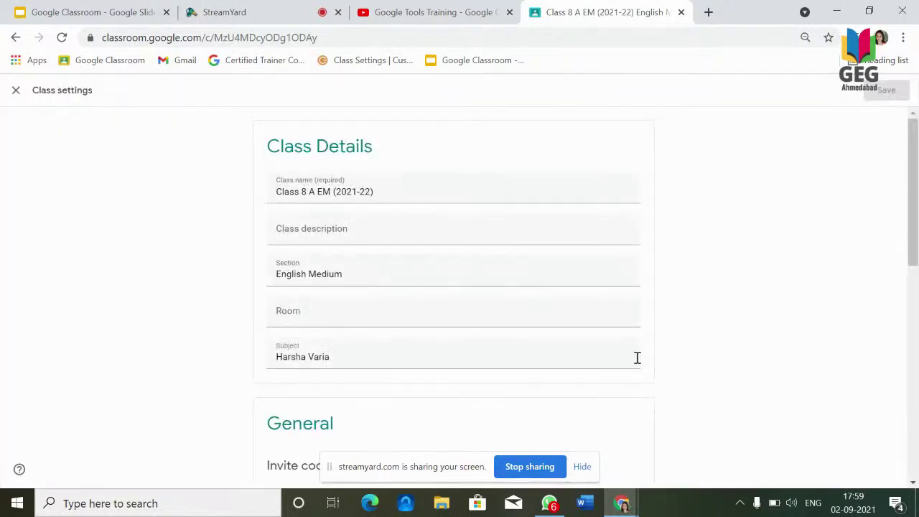
{"action": "left_click_drag", "start_coordinate": [914, 244], "coordinate": [896, 348]}
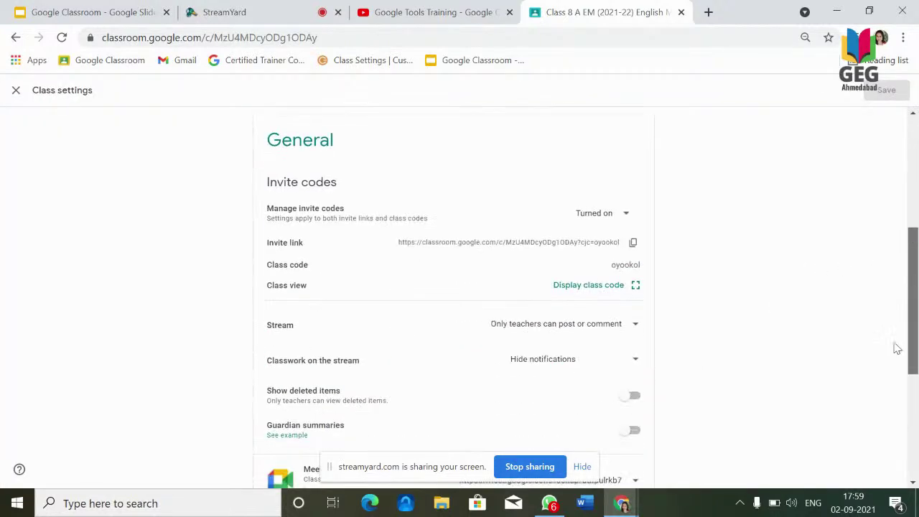
{"action": "scroll", "coordinate": [896, 348], "scroll_direction": "down", "scroll_amount": 4}
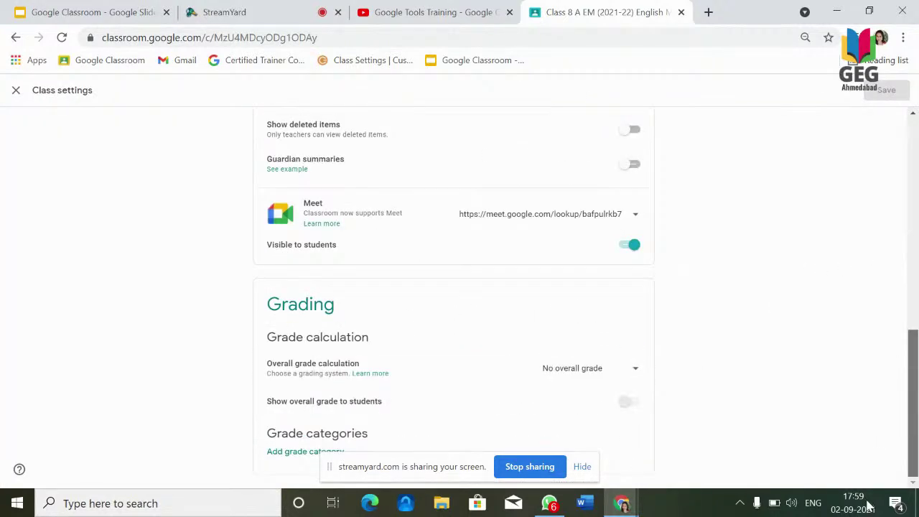
{"action": "left_click", "coordinate": [299, 454]}
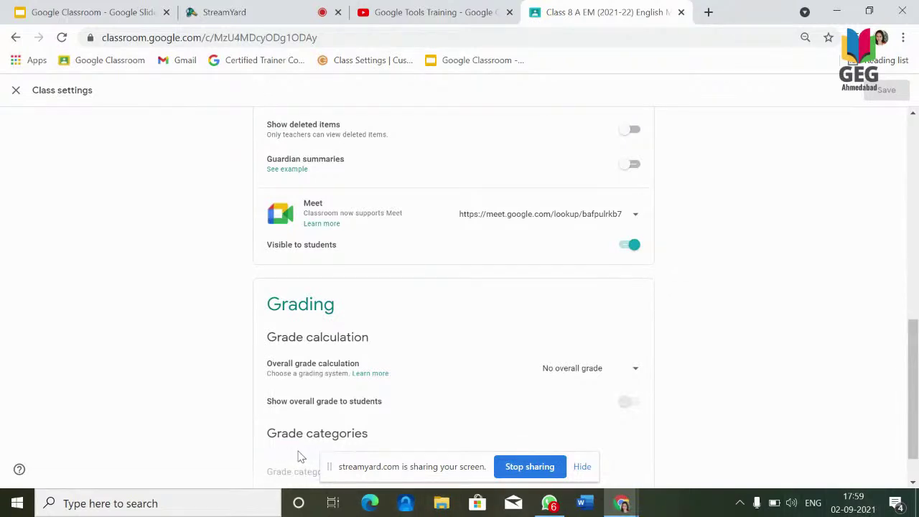
{"action": "left_click", "coordinate": [582, 470]}
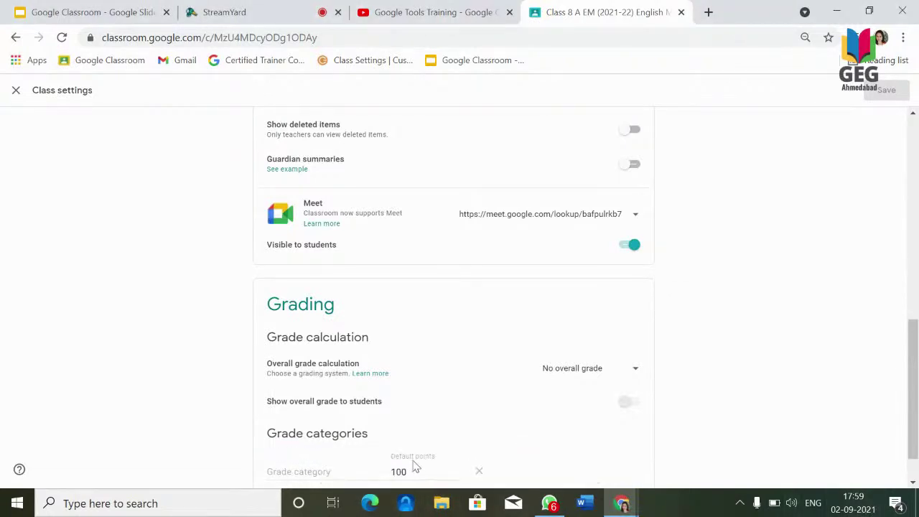
{"action": "left_click", "coordinate": [295, 471]}
{"action": "type", "text": "Ass1"}
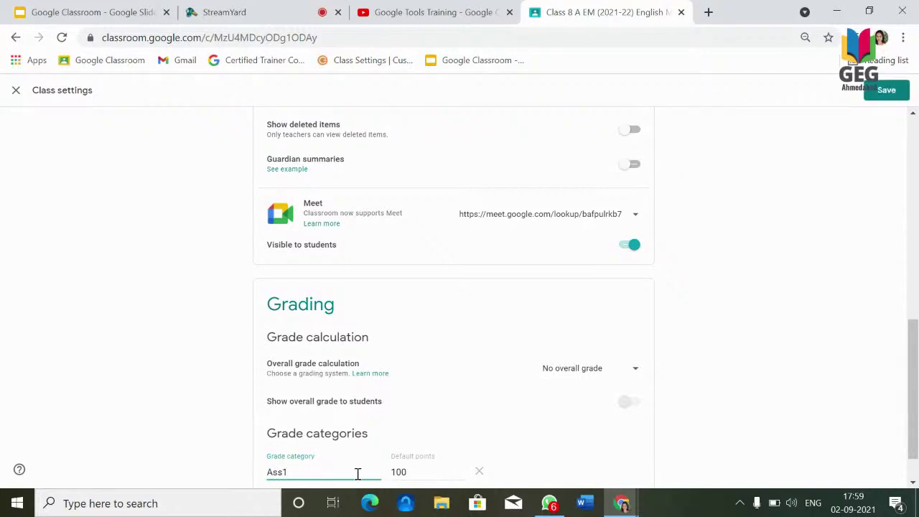
{"action": "left_click", "coordinate": [422, 470]}
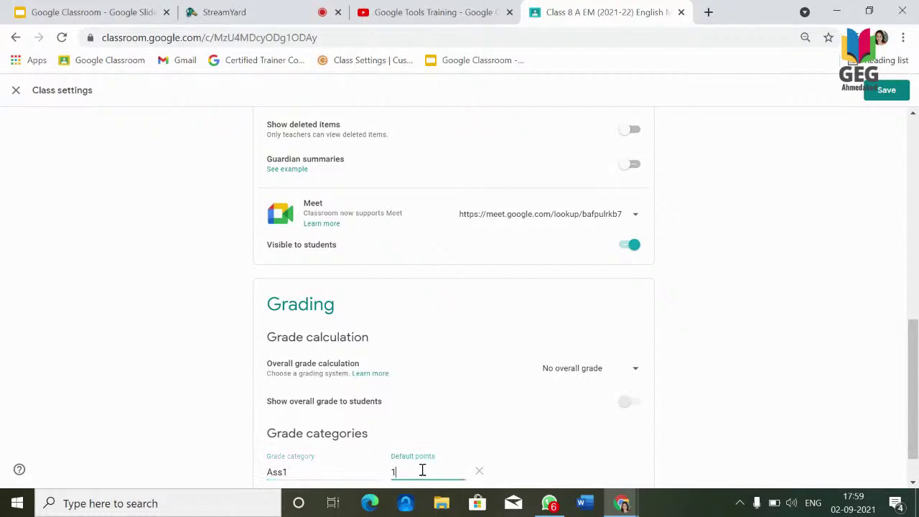
{"action": "key", "text": "BackSpace"}
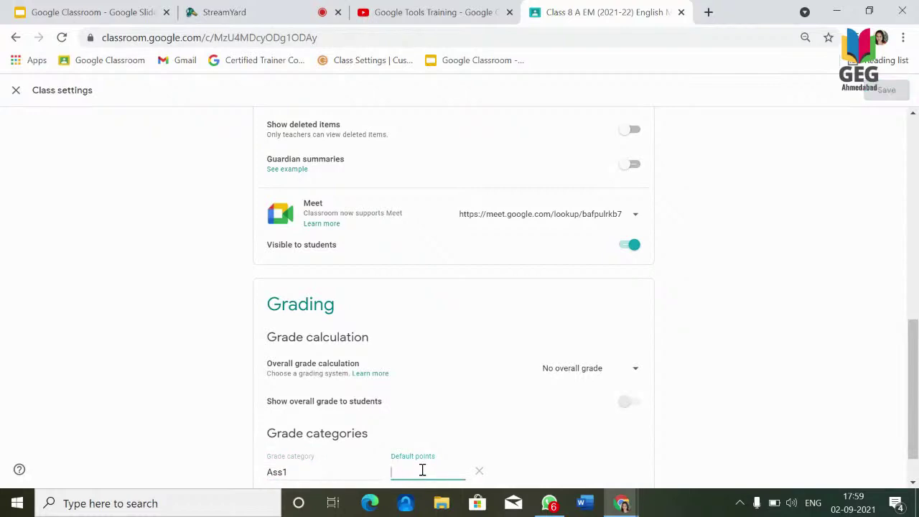
{"action": "type", "text": "40"}
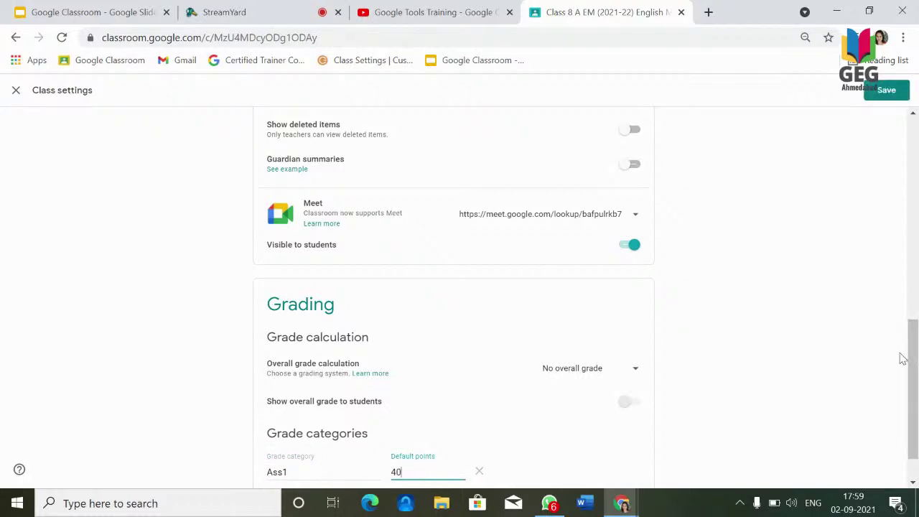
Add a second grade category named test1 worth 60 points.
{"action": "scroll", "coordinate": [915, 404], "scroll_direction": "down", "scroll_amount": 2}
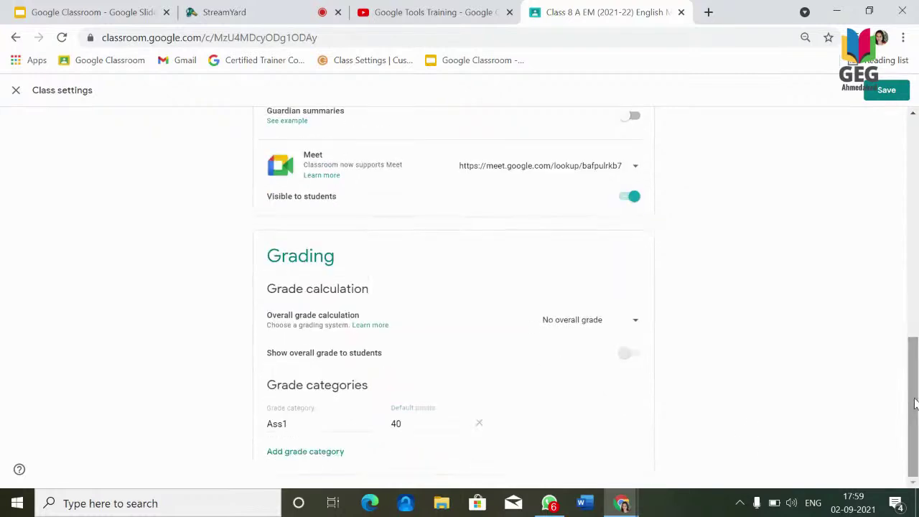
{"action": "left_click", "coordinate": [295, 456]}
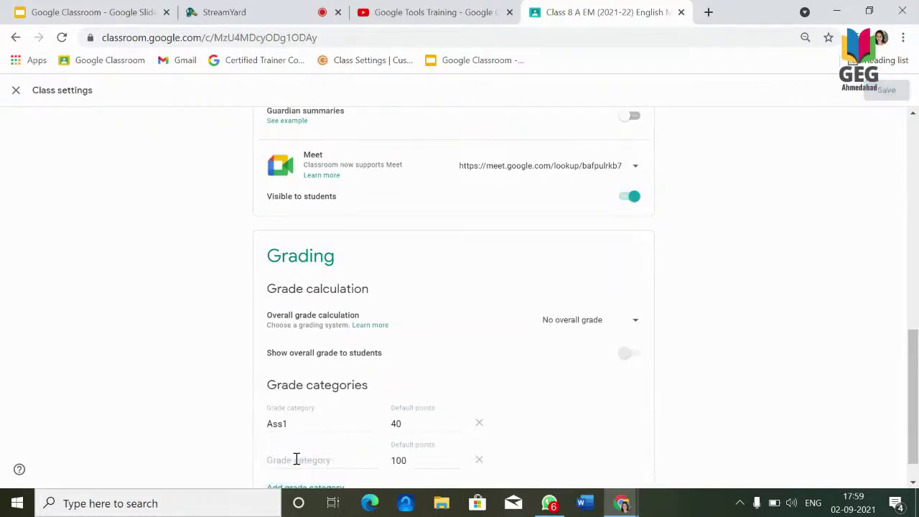
{"action": "left_click", "coordinate": [296, 459]}
{"action": "type", "text": "te"}
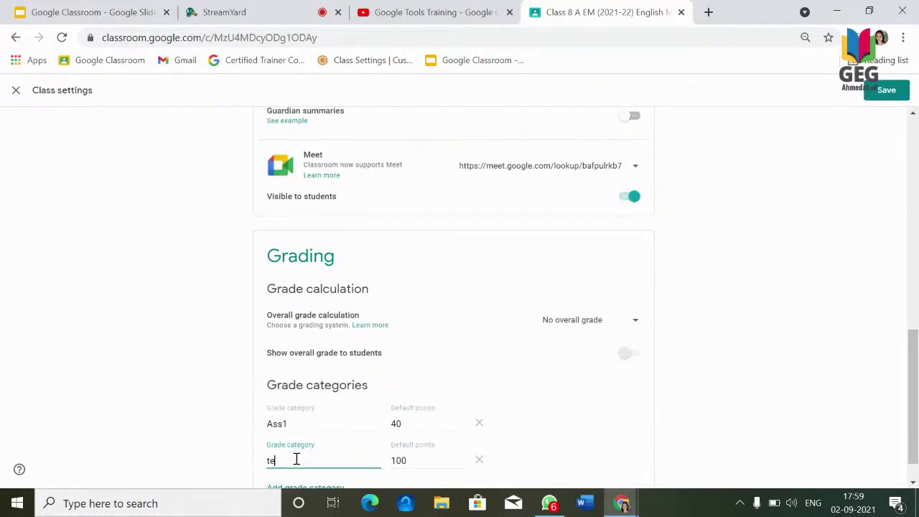
{"action": "type", "text": "st1"}
{"action": "left_click", "coordinate": [433, 460]}
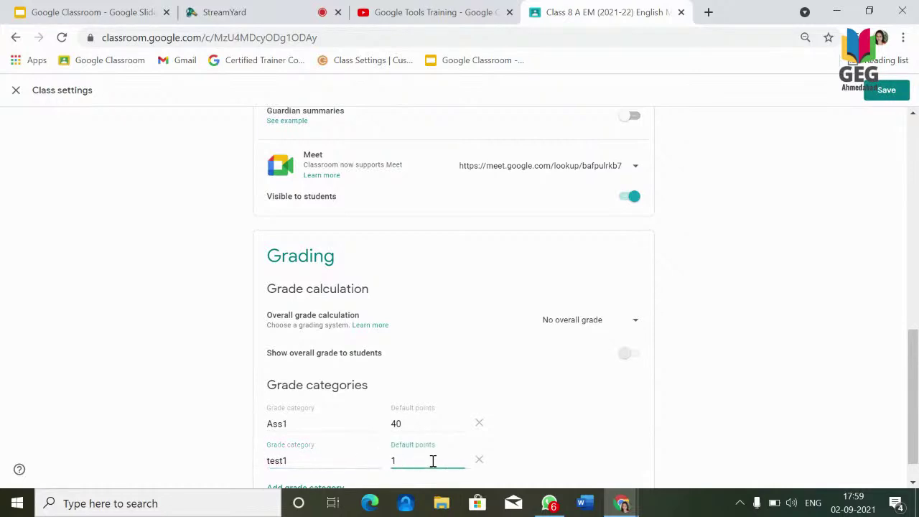
{"action": "key", "text": "BackSpace"}
{"action": "type", "text": "60"}
Close Class settings without saving, bringing up the discard-changes prompt.
{"action": "left_click_drag", "start_coordinate": [915, 400], "coordinate": [915, 435]}
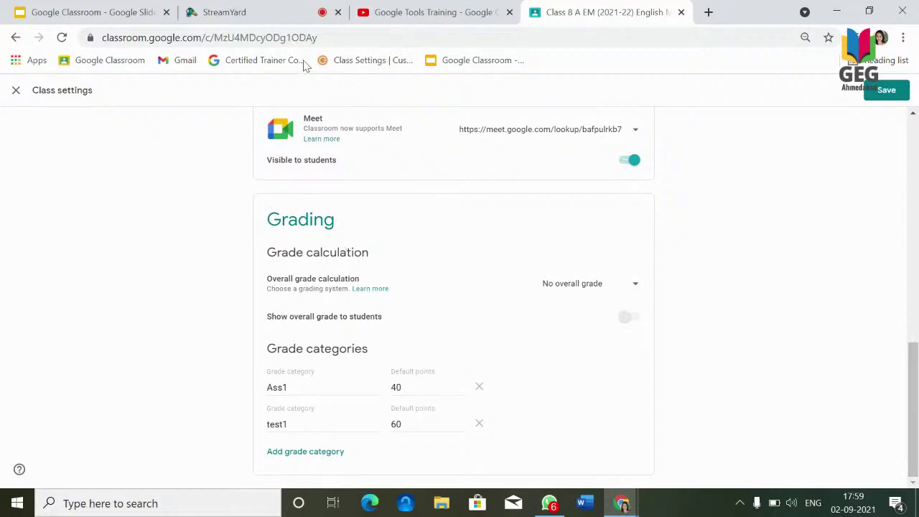
{"action": "left_click", "coordinate": [282, 13]}
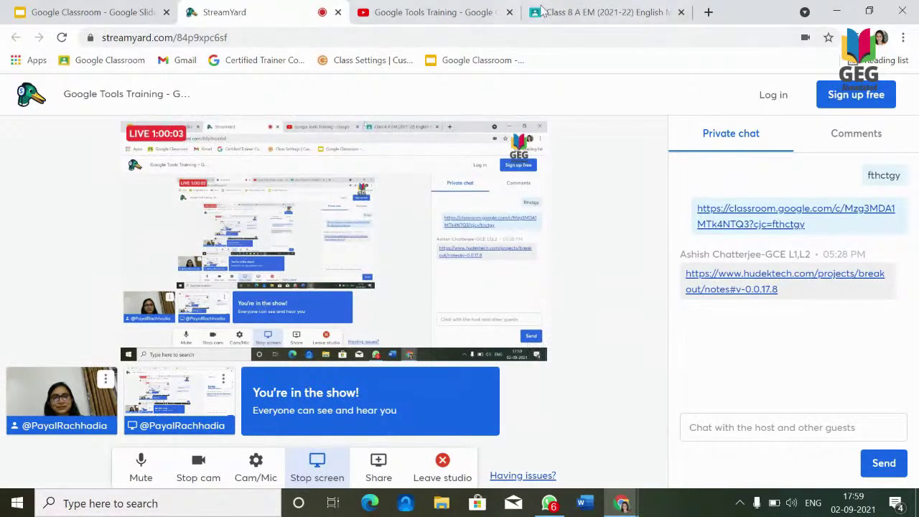
{"action": "left_click", "coordinate": [574, 13]}
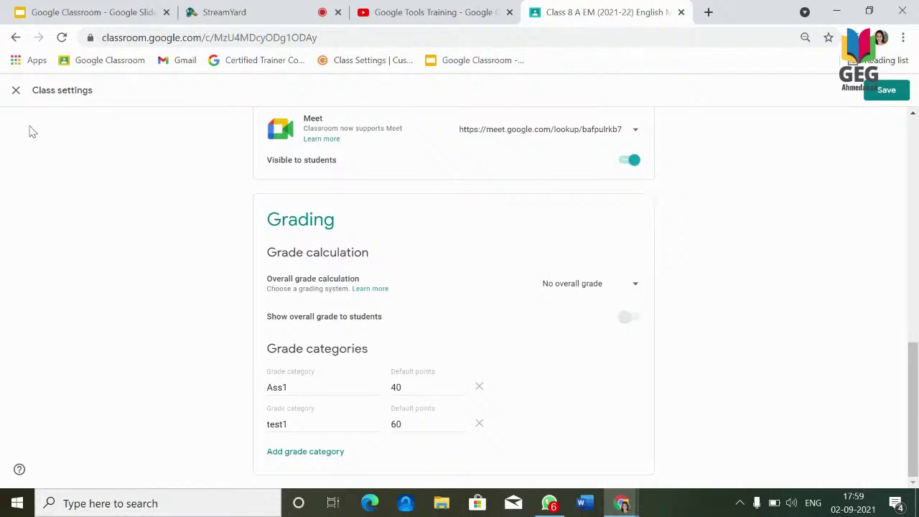
{"action": "left_click", "coordinate": [16, 91]}
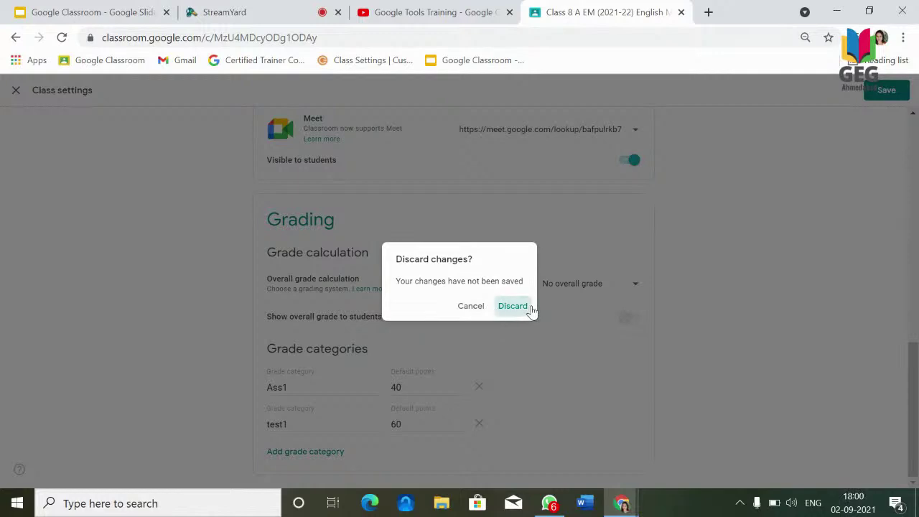
Discard the grade categories, then browse Classwork topics from Computer (SEM-1) through to Hindi (SEM-1).
{"action": "left_click", "coordinate": [529, 307]}
{"action": "left_click", "coordinate": [429, 97]}
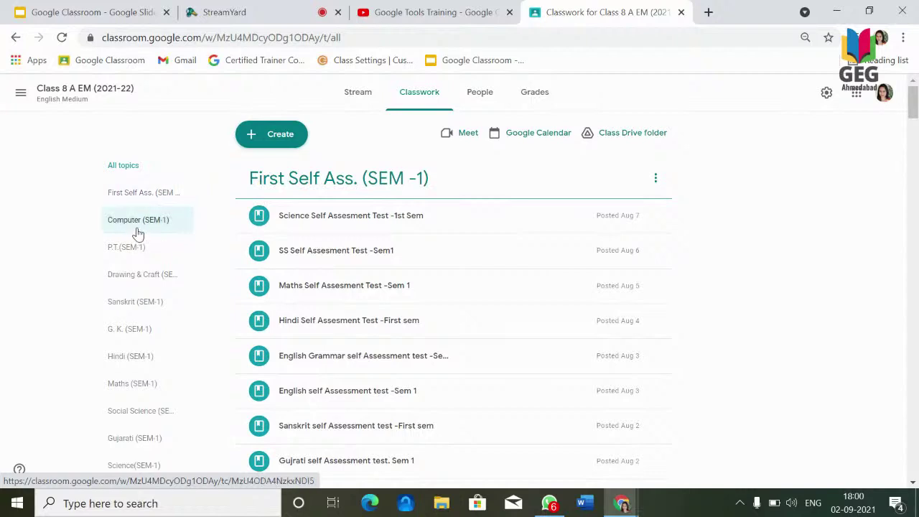
{"action": "left_click", "coordinate": [137, 233]}
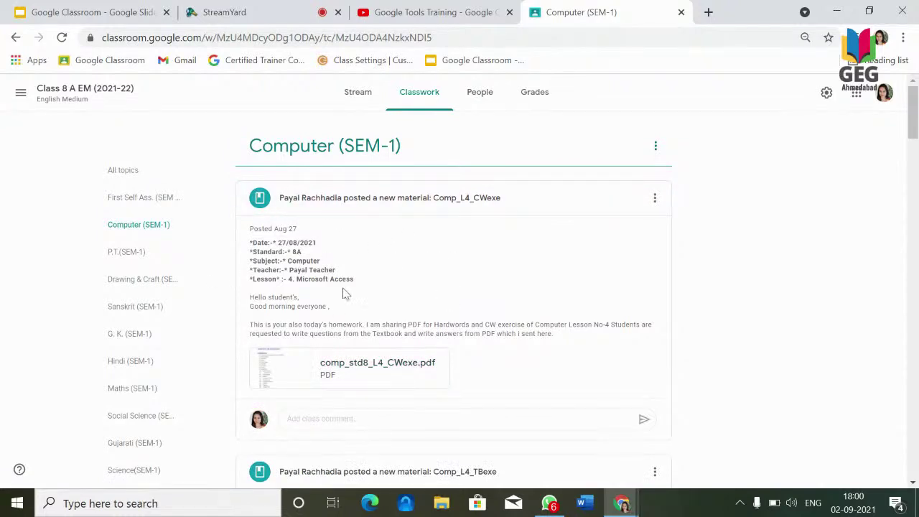
{"action": "left_click", "coordinate": [125, 256]}
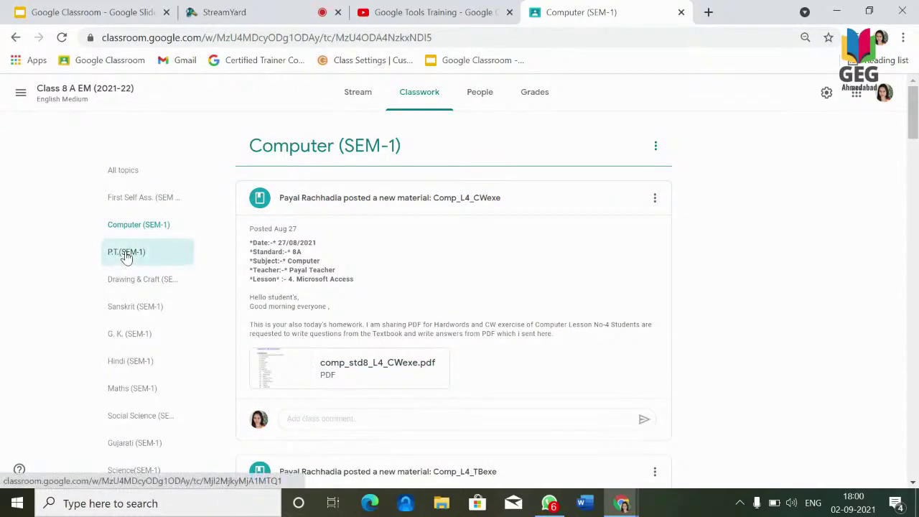
{"action": "left_click", "coordinate": [127, 287]}
{"action": "left_click", "coordinate": [124, 307]}
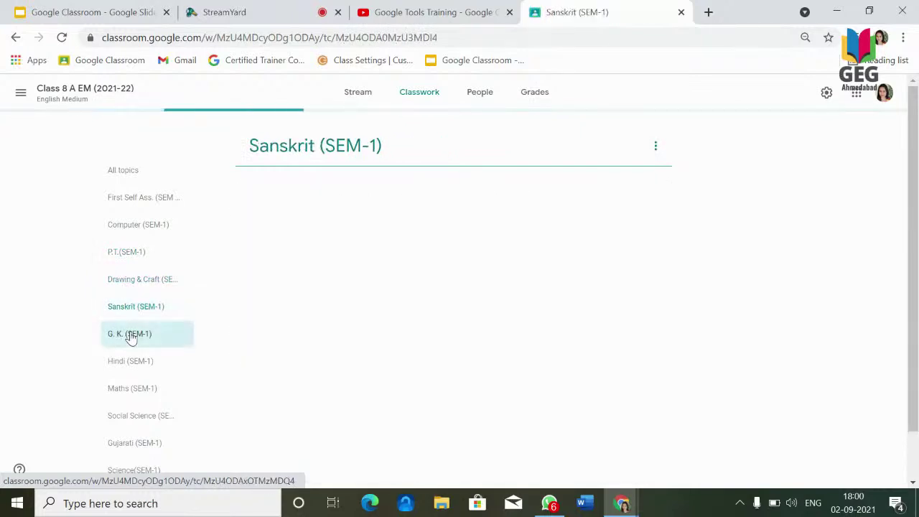
{"action": "left_click", "coordinate": [128, 334]}
{"action": "left_click", "coordinate": [135, 373]}
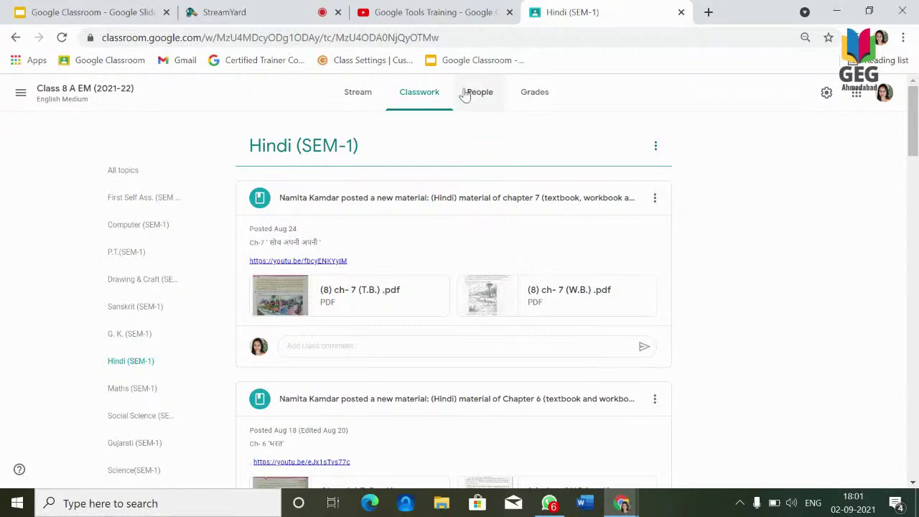
View the People list with all teachers expanded, then return to Class 8 A EM's Classwork list.
{"action": "left_click", "coordinate": [471, 93]}
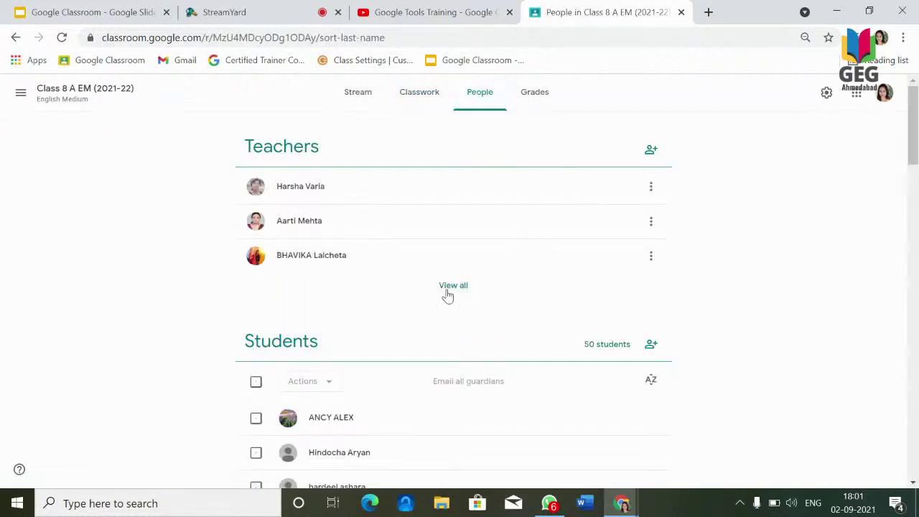
{"action": "left_click", "coordinate": [452, 292]}
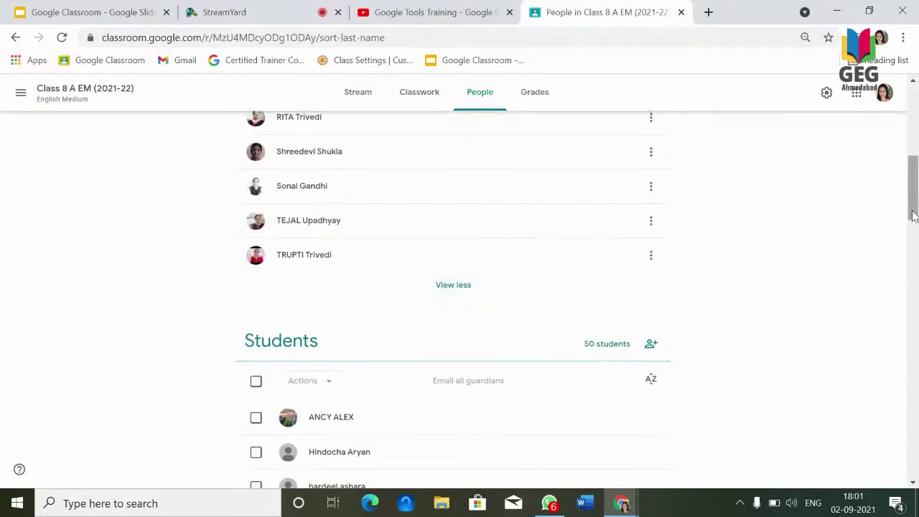
{"action": "left_click_drag", "start_coordinate": [912, 215], "coordinate": [897, 135]}
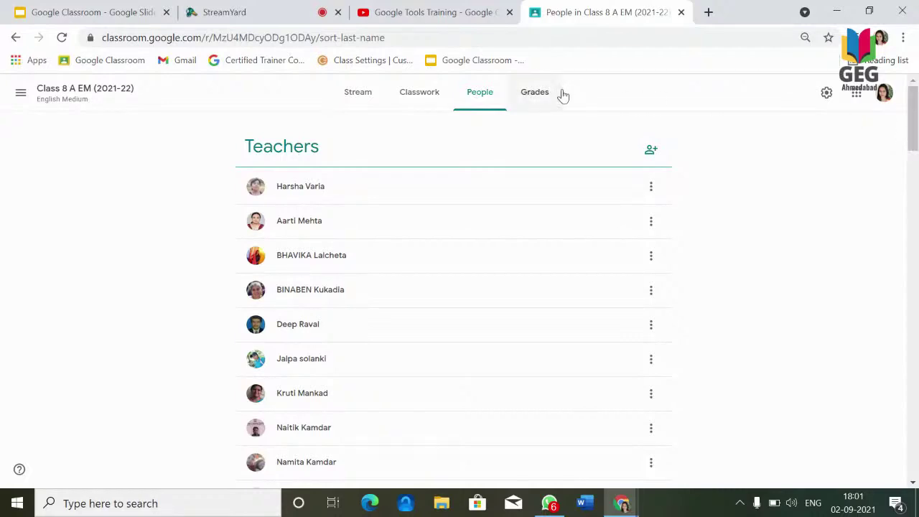
{"action": "left_click", "coordinate": [374, 96]}
{"action": "left_click", "coordinate": [411, 97]}
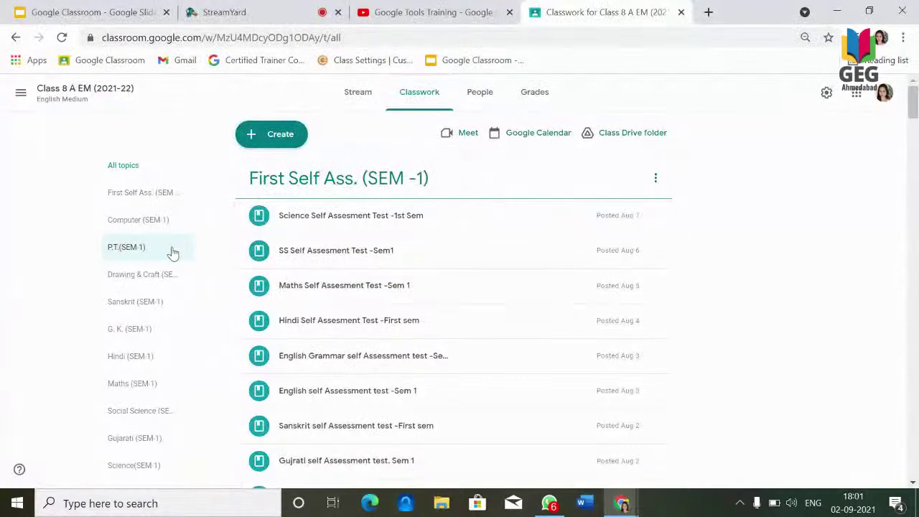
Look at the Hindi (SEM-1) chapter 7 material, then select the Social Science (SEM-1) topic.
{"action": "left_click", "coordinate": [132, 353]}
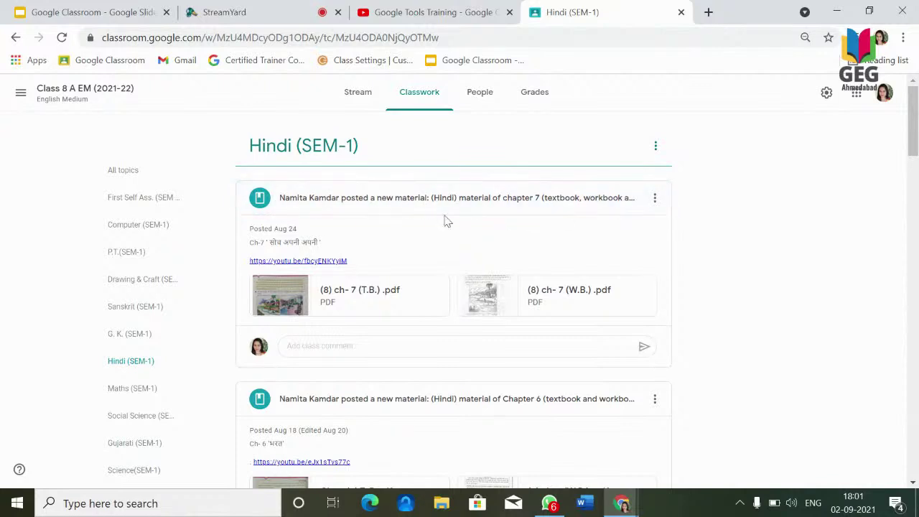
{"action": "left_click", "coordinate": [473, 200]}
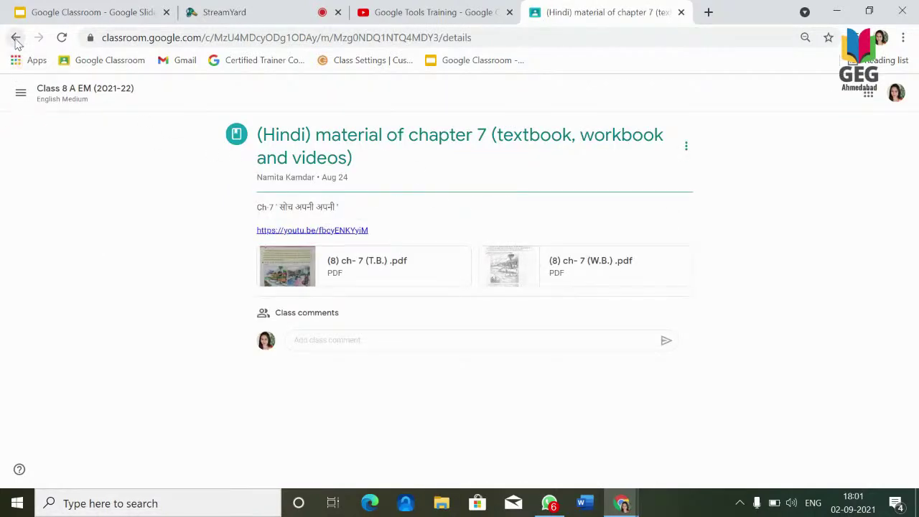
{"action": "left_click", "coordinate": [64, 99]}
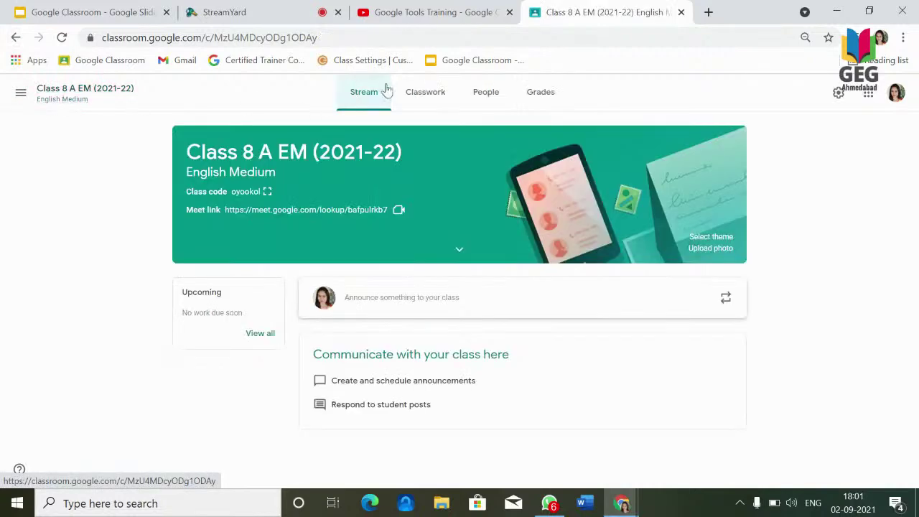
{"action": "left_click", "coordinate": [412, 95]}
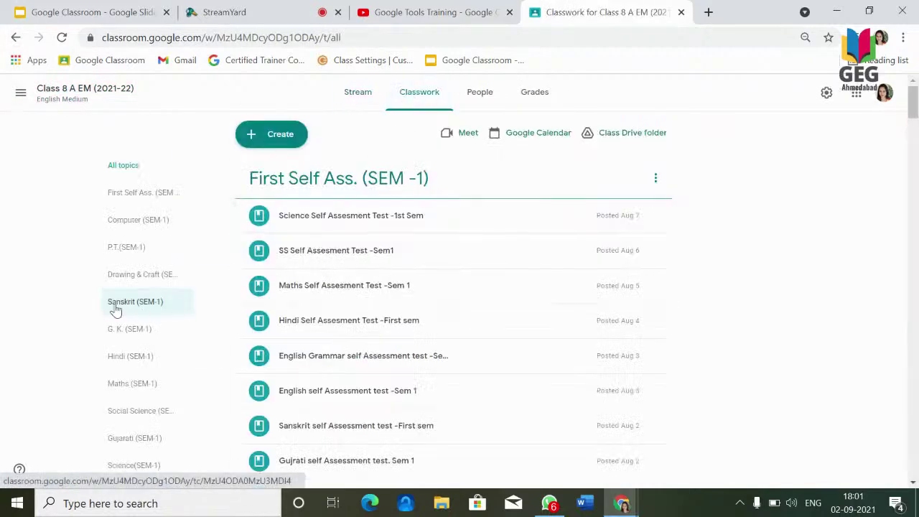
{"action": "left_click", "coordinate": [124, 366]}
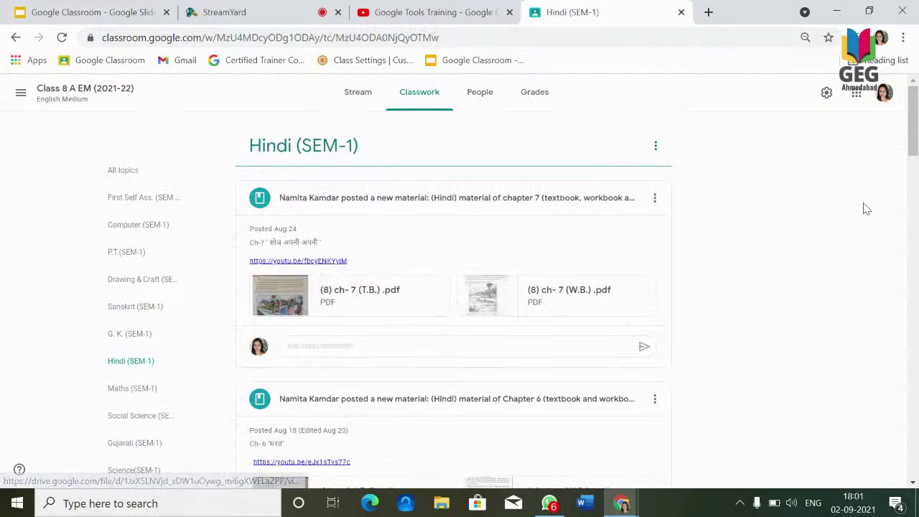
{"action": "left_click_drag", "start_coordinate": [914, 151], "coordinate": [914, 178]}
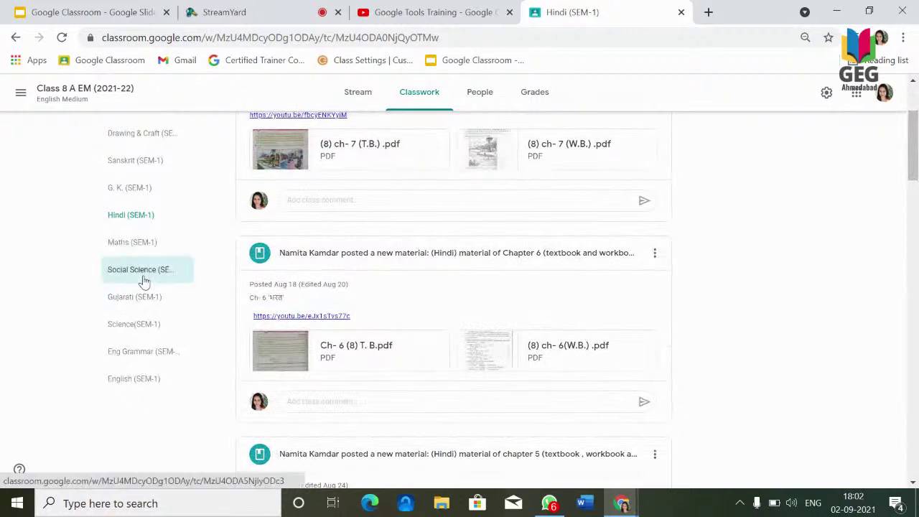
{"action": "left_click", "coordinate": [169, 277]}
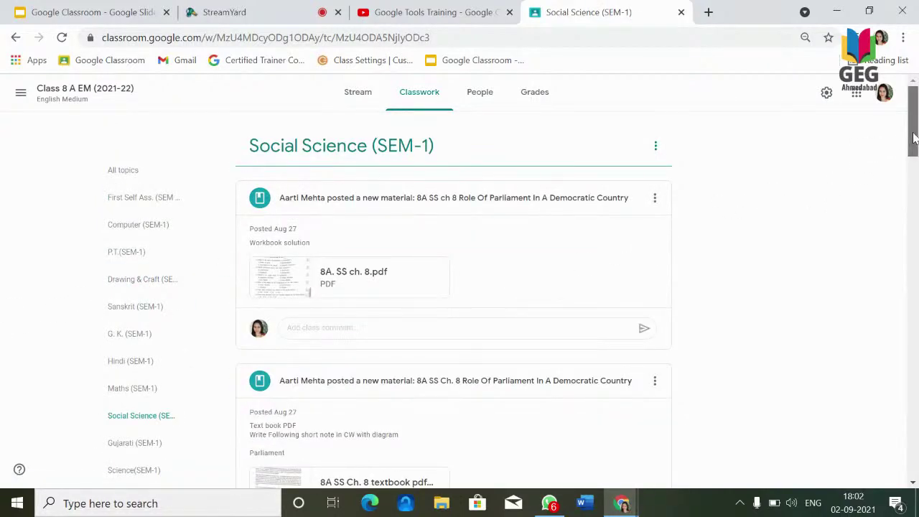
{"action": "left_click_drag", "start_coordinate": [913, 140], "coordinate": [888, 198]}
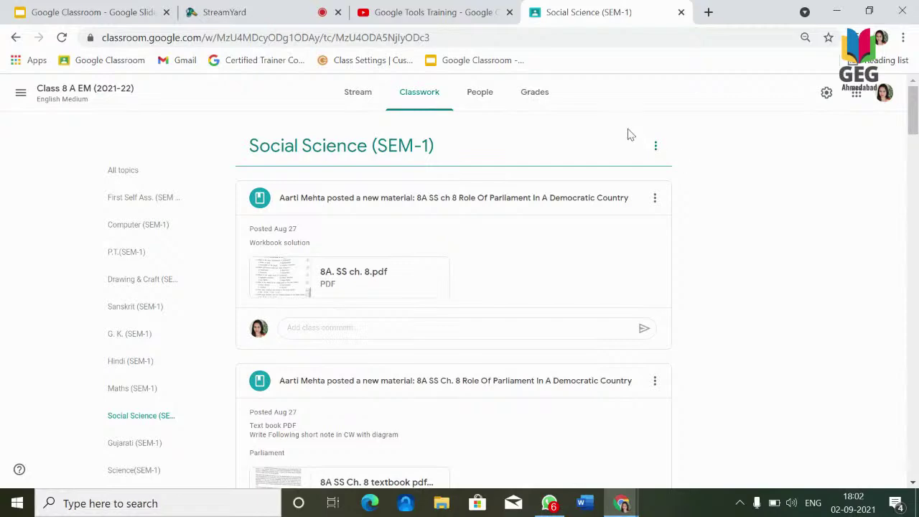
Stop the StreamYard screen share so the broadcast shows the speakers' cameras.
{"action": "left_click", "coordinate": [280, 21]}
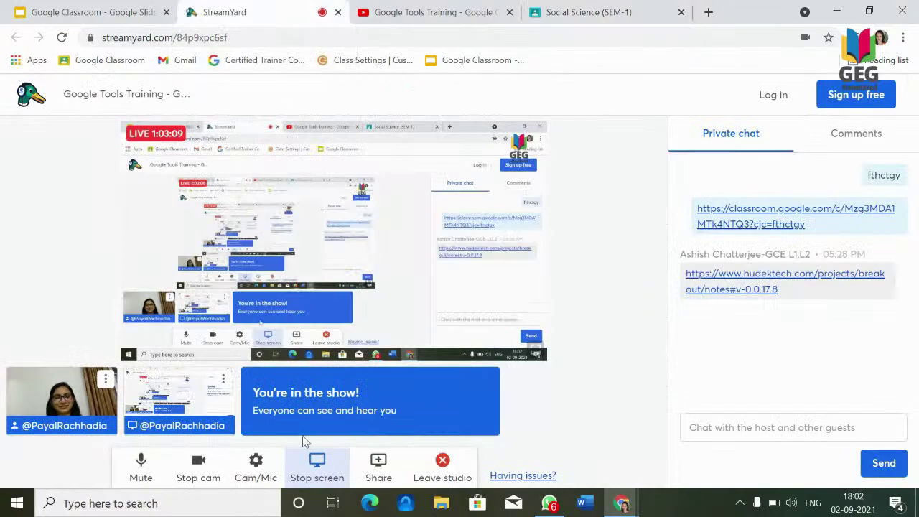
{"action": "left_click", "coordinate": [316, 465]}
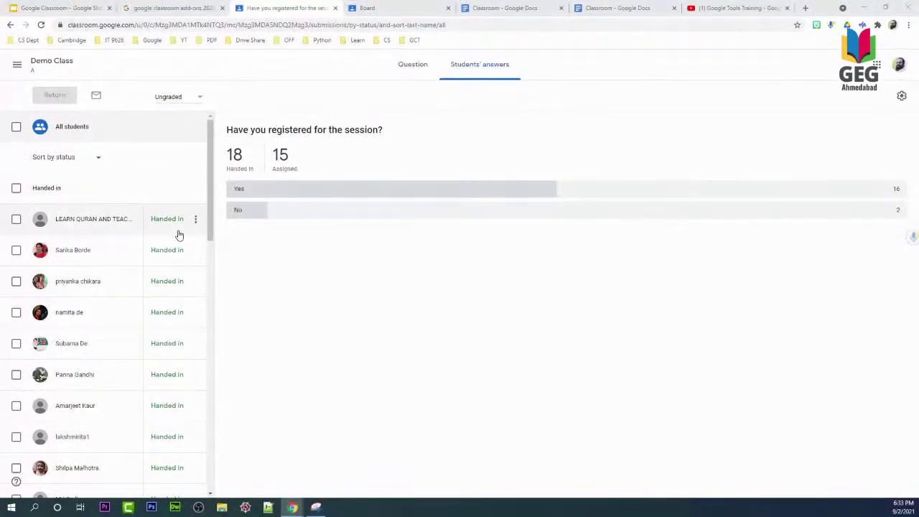
Select every student's registration answer except those still in the Assigned group.
{"action": "scroll", "coordinate": [175, 287], "scroll_direction": "down", "scroll_amount": 10}
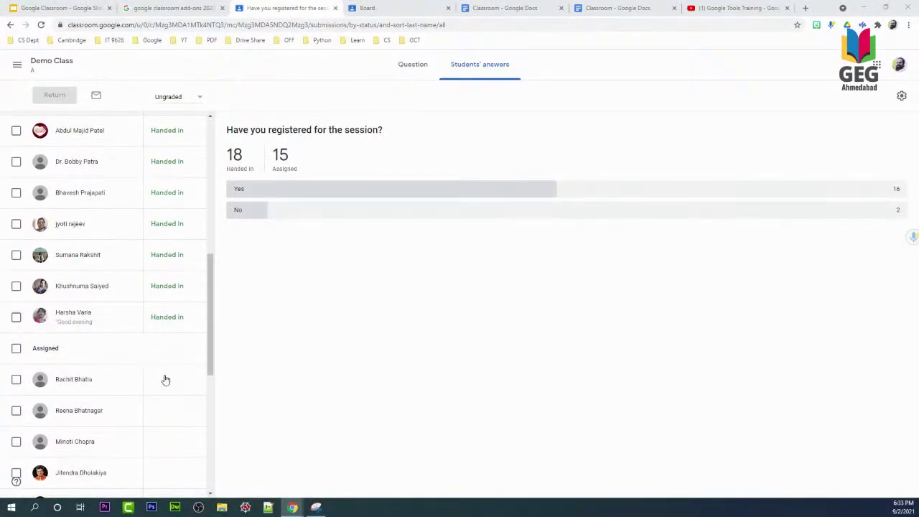
{"action": "scroll", "coordinate": [165, 378], "scroll_direction": "up", "scroll_amount": 10}
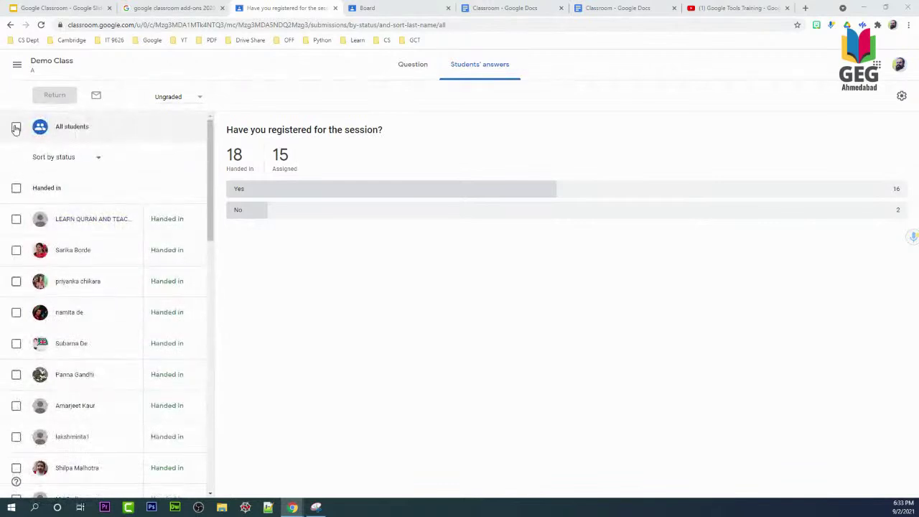
{"action": "left_click", "coordinate": [16, 127]}
{"action": "scroll", "coordinate": [51, 370], "scroll_direction": "down", "scroll_amount": 5}
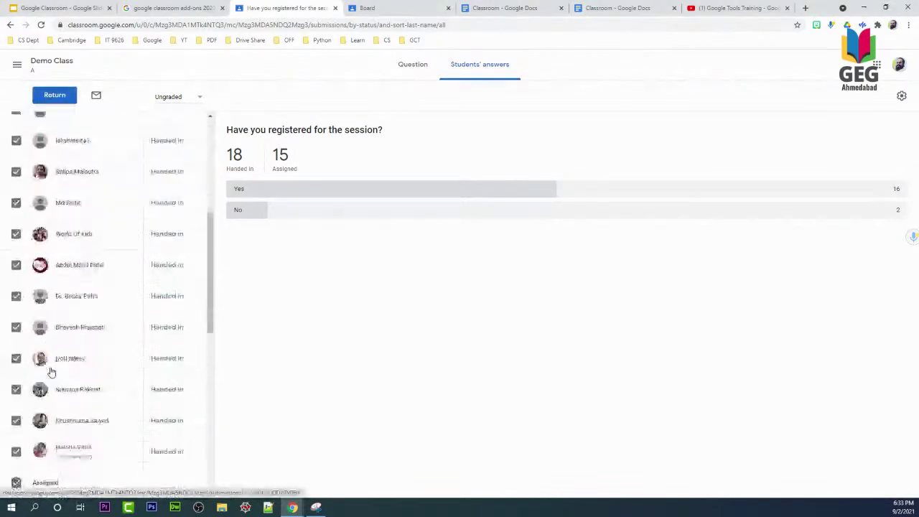
{"action": "scroll", "coordinate": [51, 370], "scroll_direction": "down", "scroll_amount": 3}
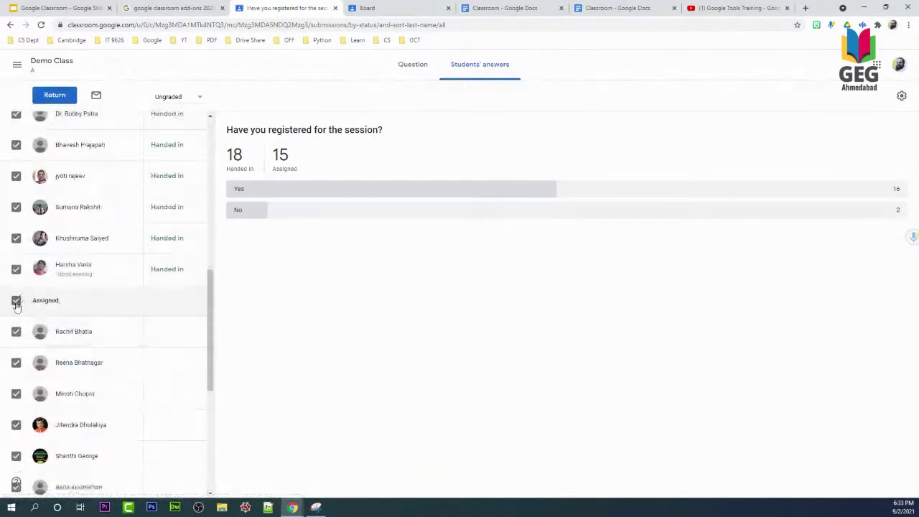
{"action": "left_click", "coordinate": [17, 300]}
{"action": "scroll", "coordinate": [140, 333], "scroll_direction": "down", "scroll_amount": 1}
{"action": "scroll", "coordinate": [144, 345], "scroll_direction": "down", "scroll_amount": 4}
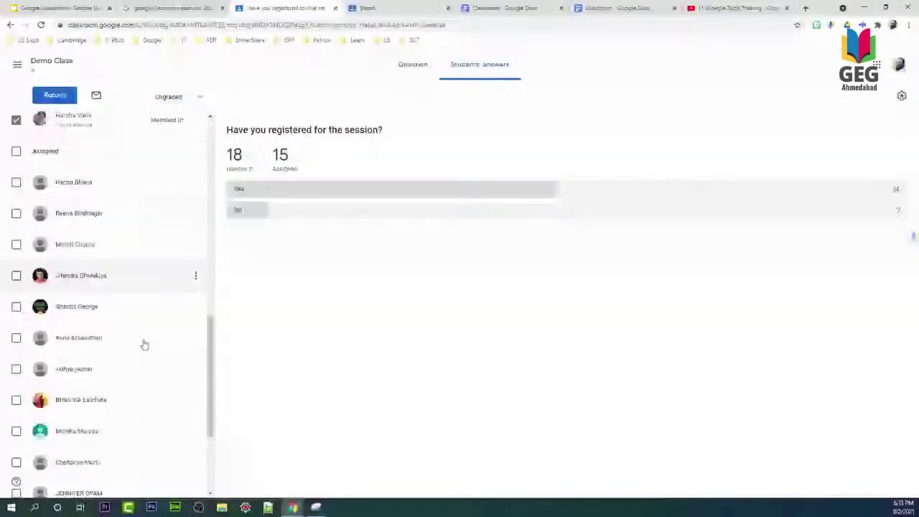
{"action": "scroll", "coordinate": [143, 344], "scroll_direction": "up", "scroll_amount": 6}
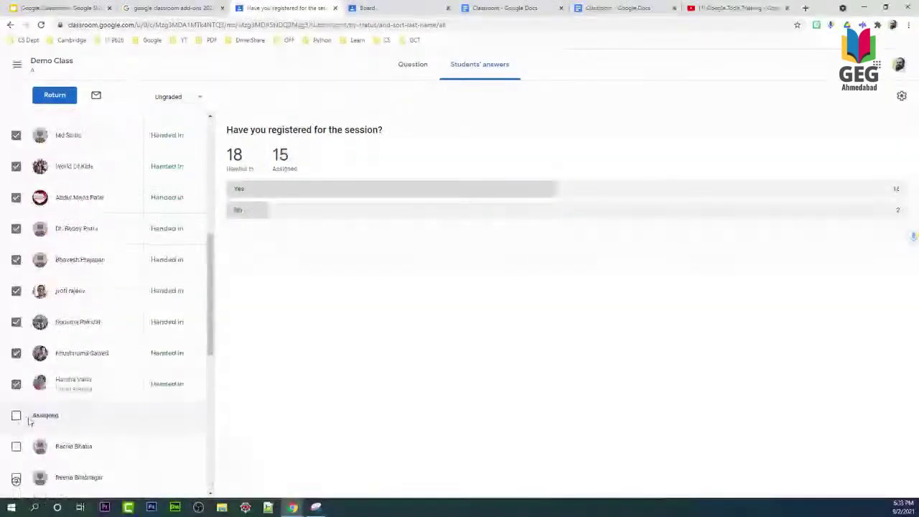
{"action": "scroll", "coordinate": [74, 383], "scroll_direction": "up", "scroll_amount": 10}
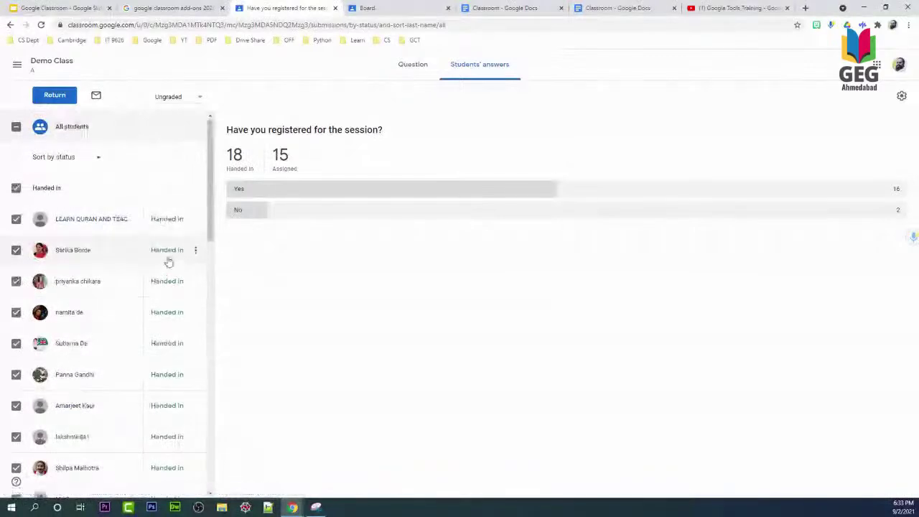
Return the 18 selected answers, leaving 0 handed in and 18 returned.
{"action": "left_click", "coordinate": [54, 96]}
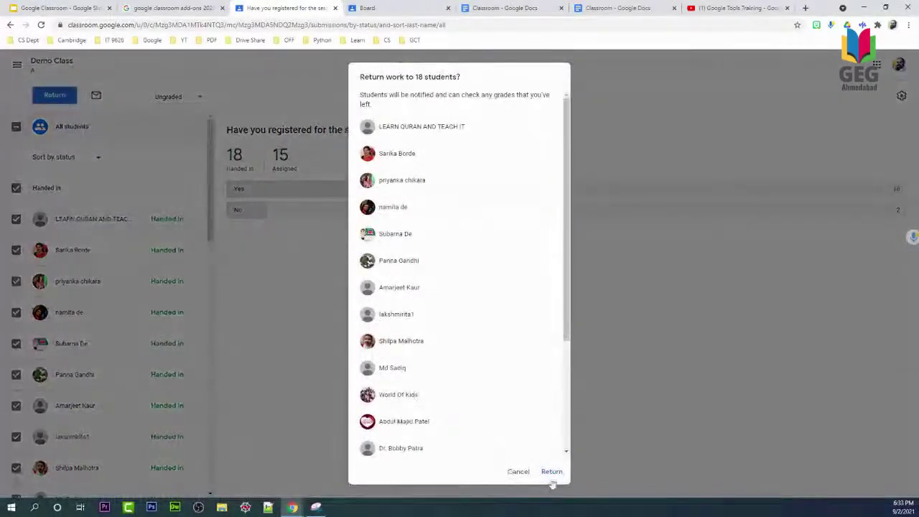
{"action": "left_click", "coordinate": [551, 472]}
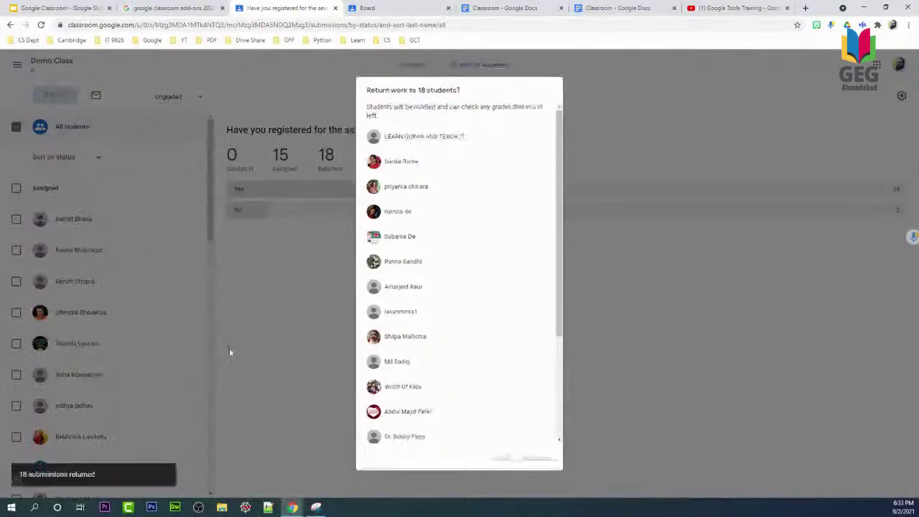
{"action": "scroll", "coordinate": [150, 256], "scroll_direction": "down", "scroll_amount": 10}
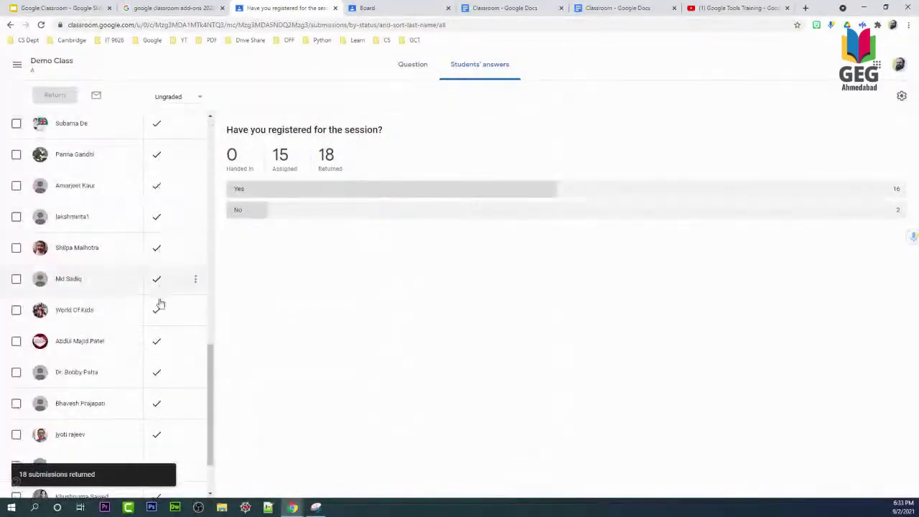
{"action": "scroll", "coordinate": [153, 387], "scroll_direction": "down", "scroll_amount": 2}
{"action": "scroll", "coordinate": [172, 266], "scroll_direction": "up", "scroll_amount": 6}
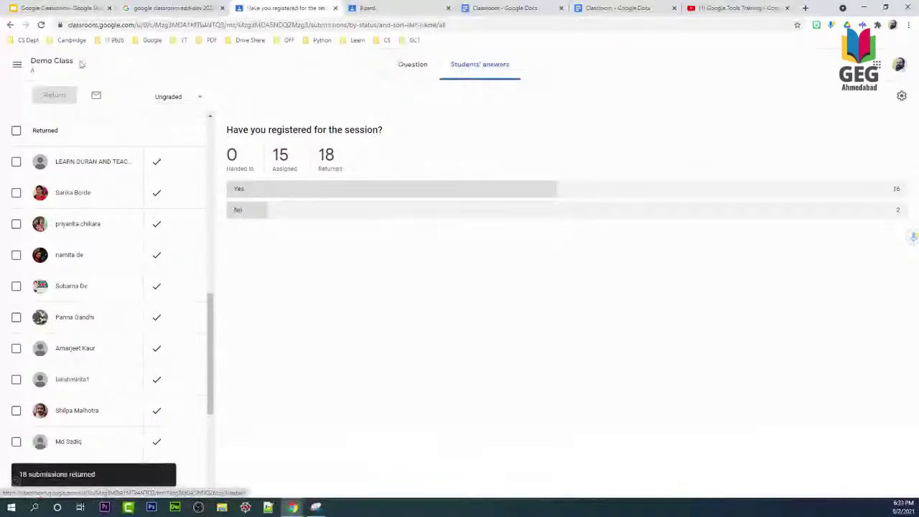
Open the Demo Class Marks grid showing the Board, MCQ and registration question columns.
{"action": "left_click", "coordinate": [81, 64]}
{"action": "scroll", "coordinate": [334, 344], "scroll_direction": "down", "scroll_amount": 10}
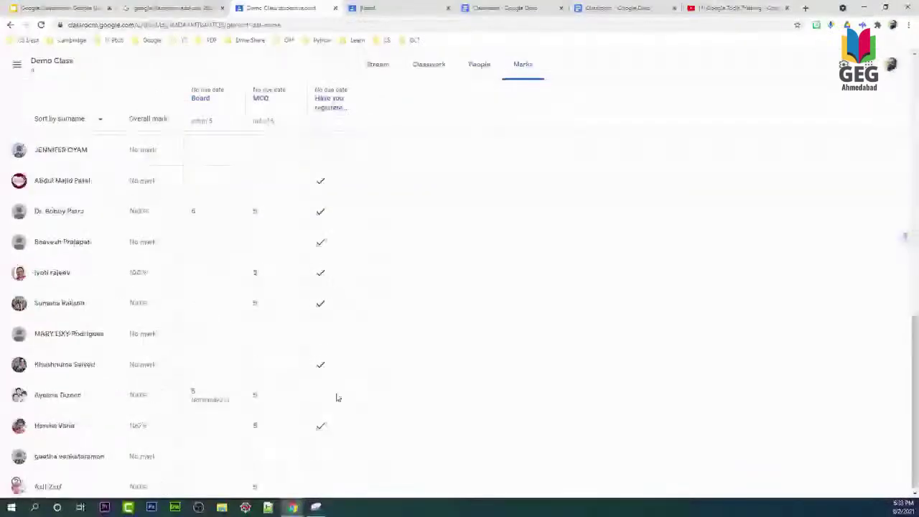
{"action": "scroll", "coordinate": [227, 194], "scroll_direction": "up", "scroll_amount": 10}
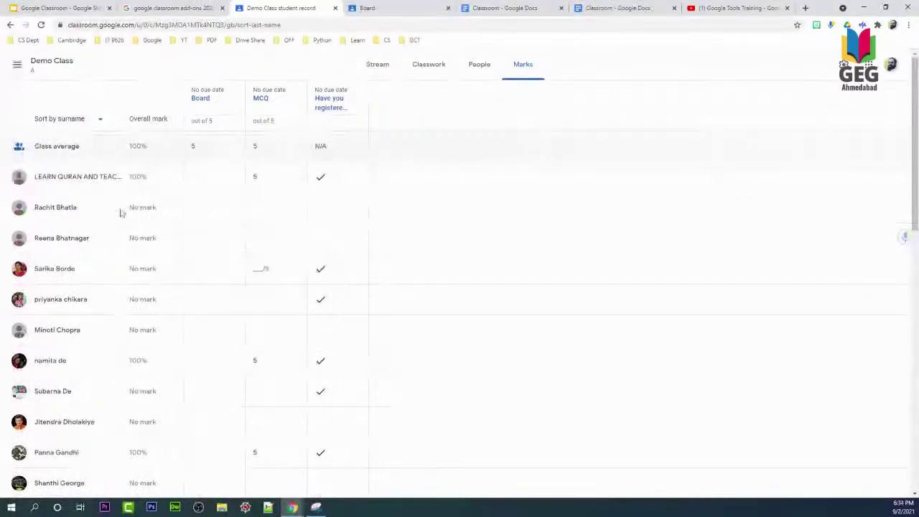
{"action": "left_click", "coordinate": [329, 101]}
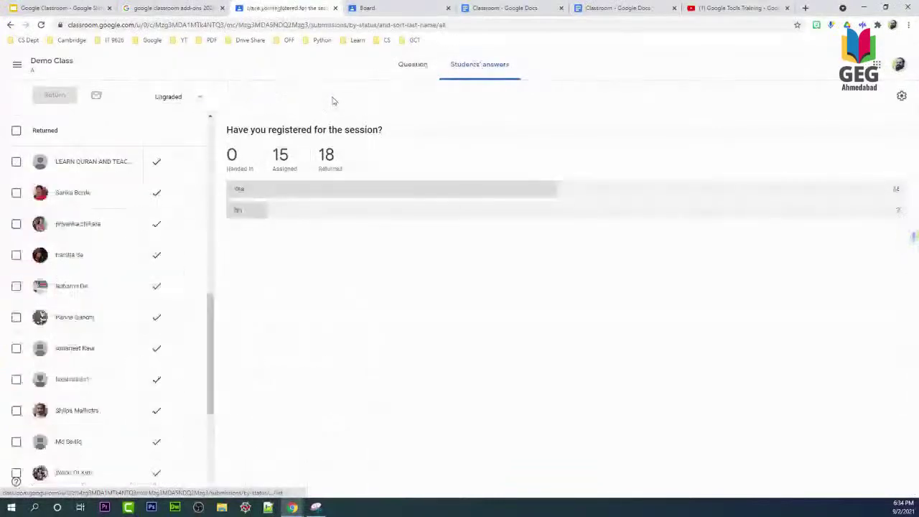
{"action": "left_click", "coordinate": [47, 65]}
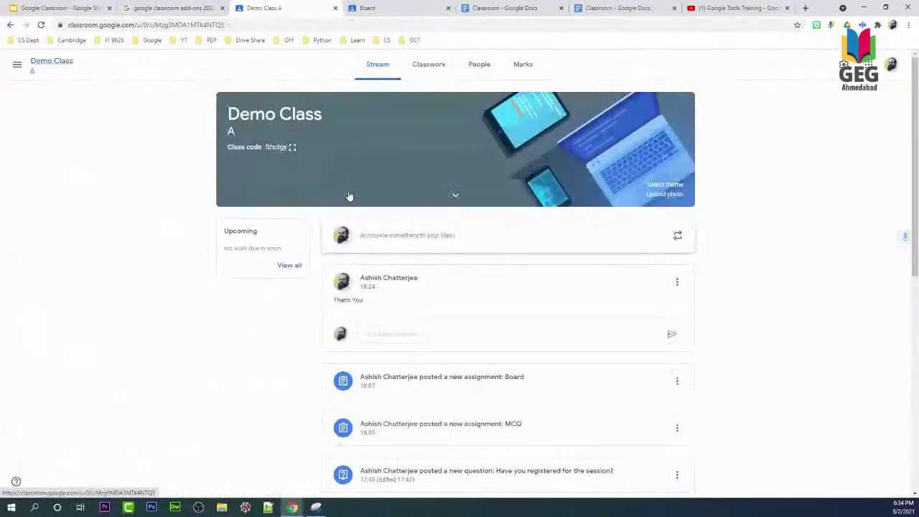
{"action": "left_click", "coordinate": [519, 68]}
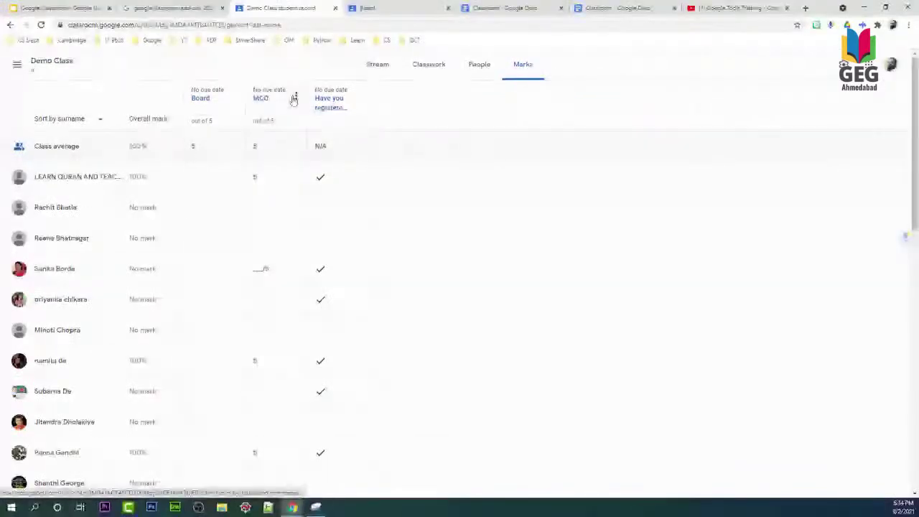
{"action": "left_click", "coordinate": [295, 95]}
Change the MCQ assignment's points from 5 to Unmarked and save the update.
{"action": "left_click", "coordinate": [273, 116]}
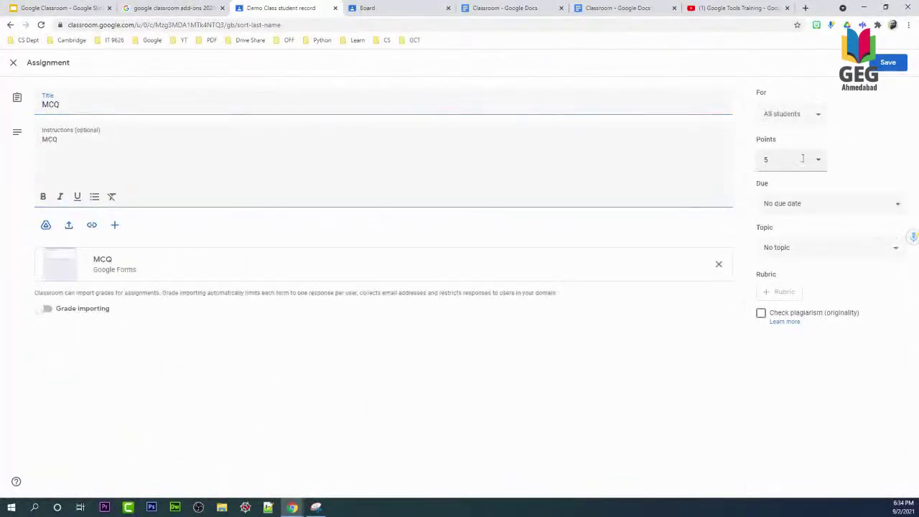
{"action": "left_click", "coordinate": [816, 160]}
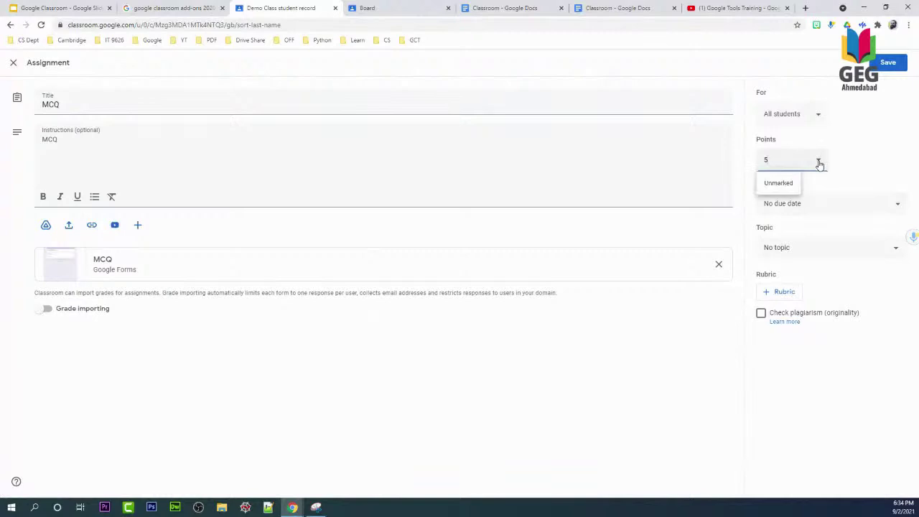
{"action": "left_click", "coordinate": [772, 184]}
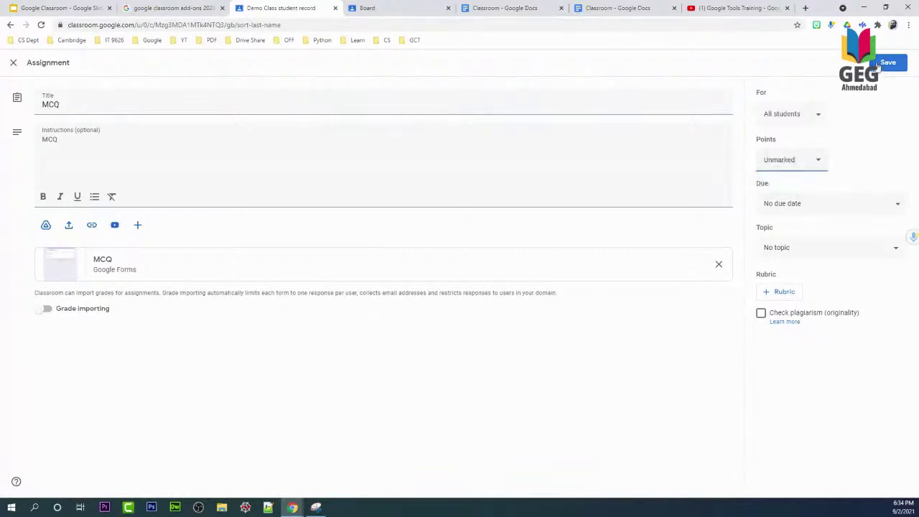
{"action": "left_click", "coordinate": [878, 64]}
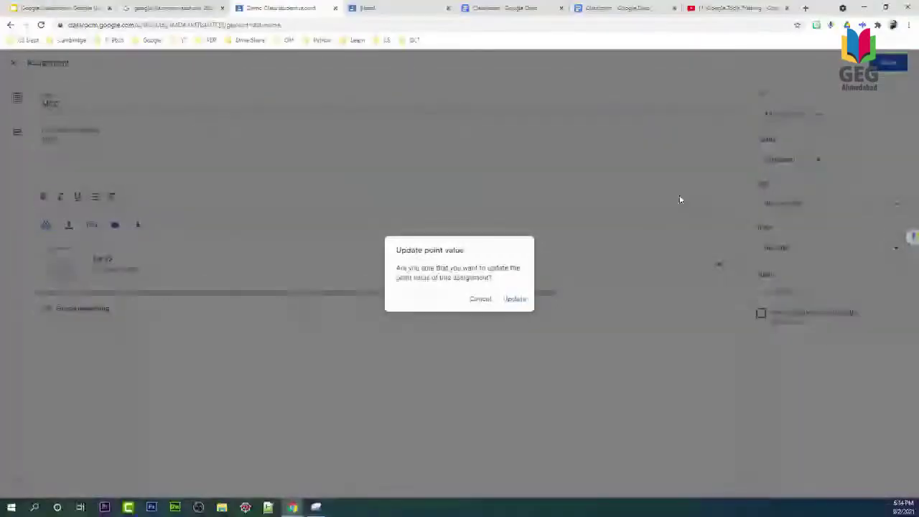
{"action": "left_click", "coordinate": [510, 296]}
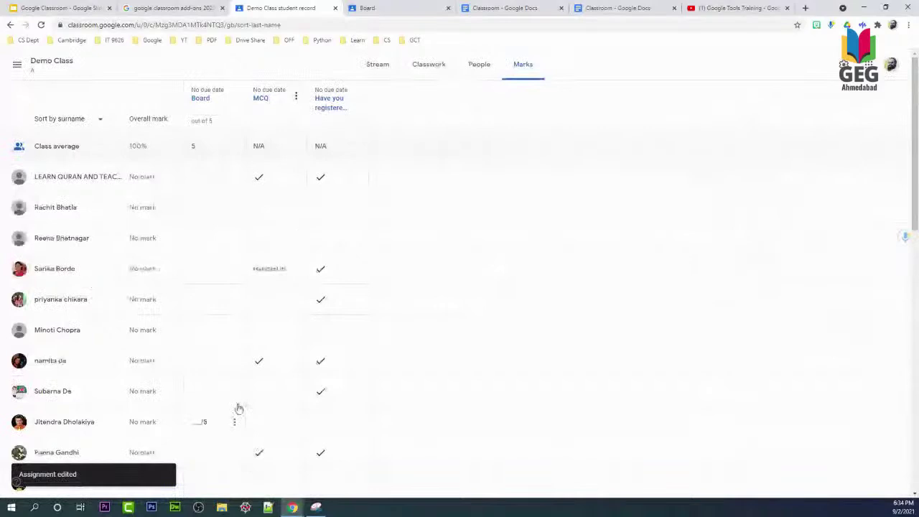
Return the single handed-in MCQ submission from the Marks grid.
{"action": "left_click", "coordinate": [295, 269]}
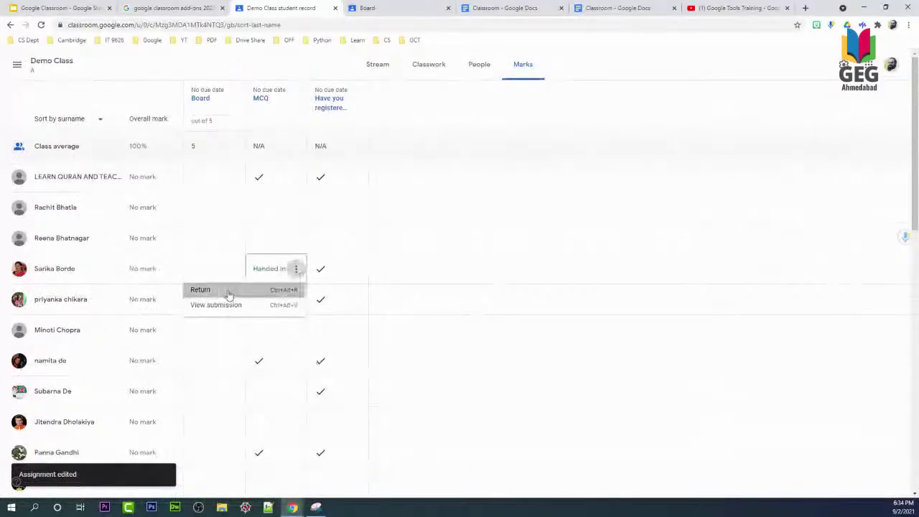
{"action": "left_click", "coordinate": [229, 292]}
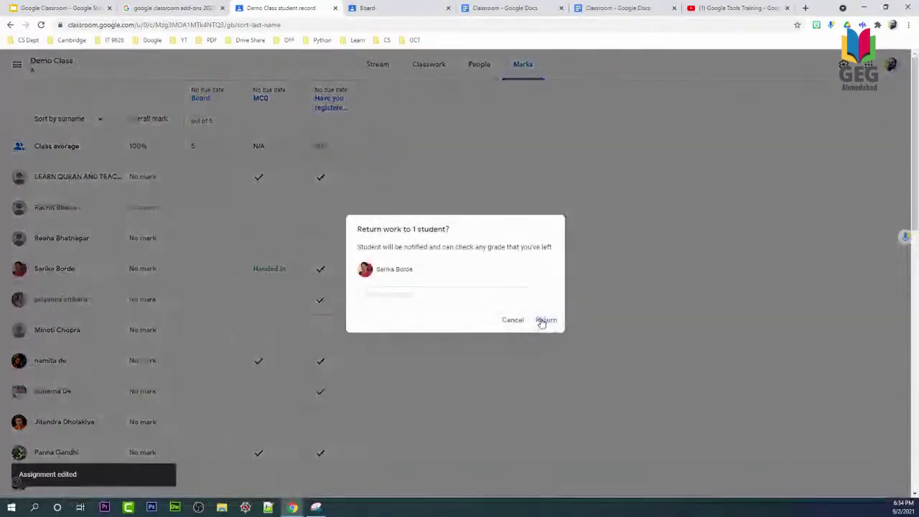
{"action": "left_click", "coordinate": [543, 320]}
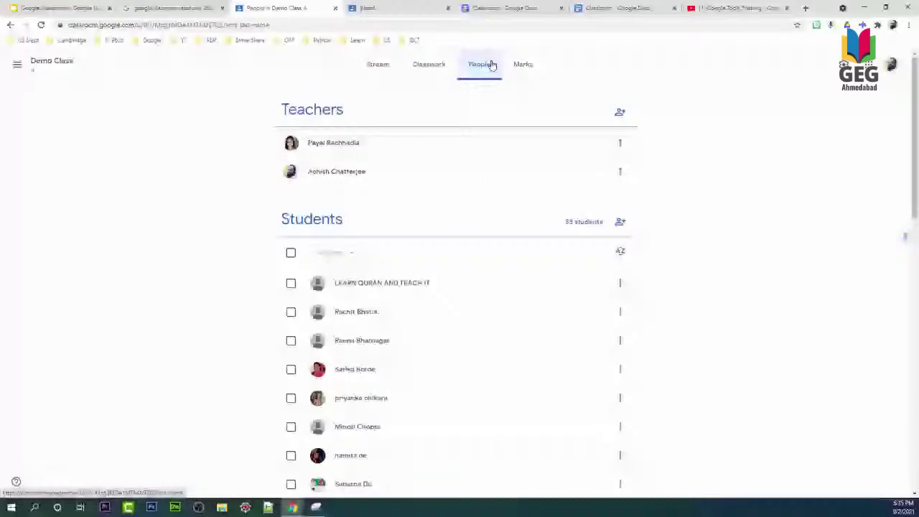
On the Demo Class stream, delete the Thank You announcement.
{"action": "left_click", "coordinate": [378, 64]}
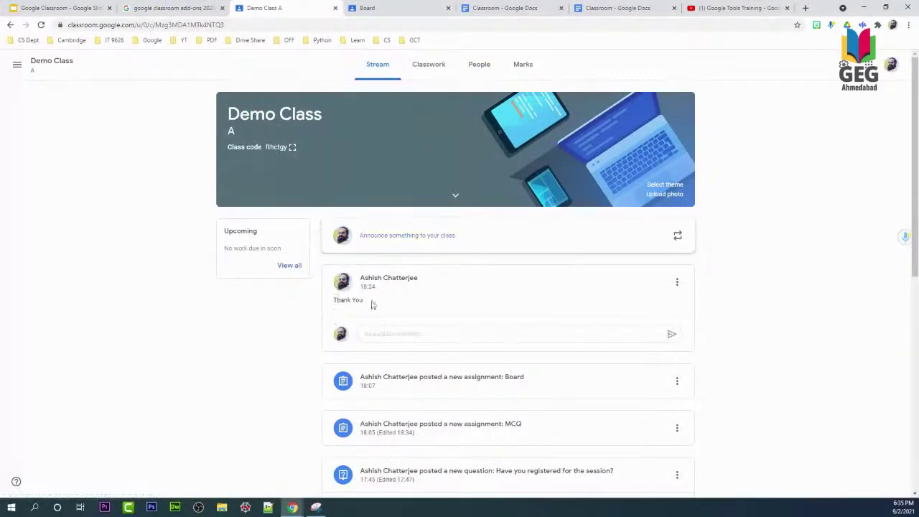
{"action": "left_click", "coordinate": [677, 284]}
{"action": "left_click", "coordinate": [746, 295]}
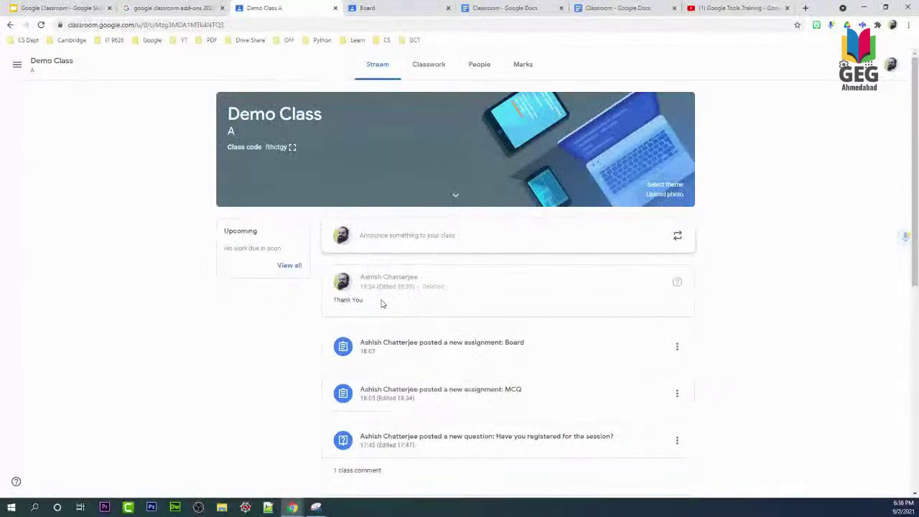
Switch on Show deleted items in Demo Class A's class settings and save.
{"action": "left_click", "coordinate": [843, 64]}
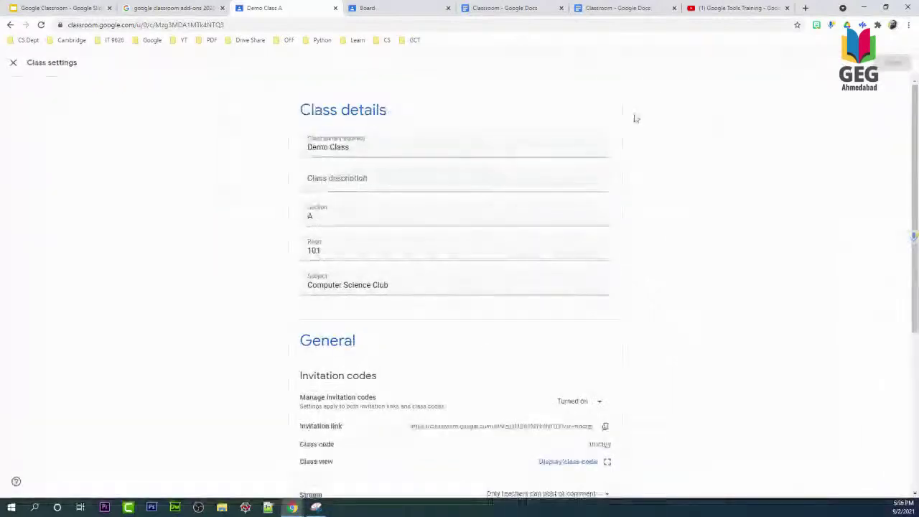
{"action": "scroll", "coordinate": [402, 332], "scroll_direction": "down", "scroll_amount": 3}
{"action": "scroll", "coordinate": [402, 332], "scroll_direction": "down", "scroll_amount": 3}
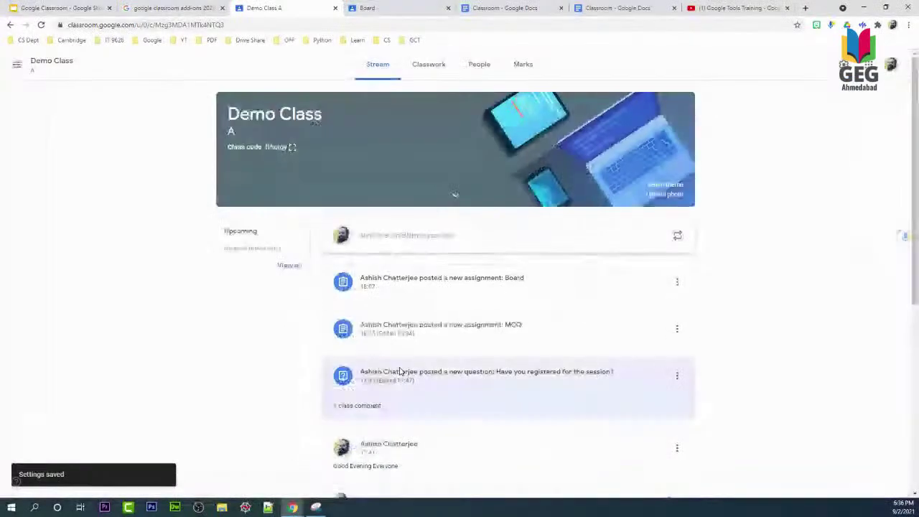
{"action": "scroll", "coordinate": [523, 406], "scroll_direction": "down", "scroll_amount": 2}
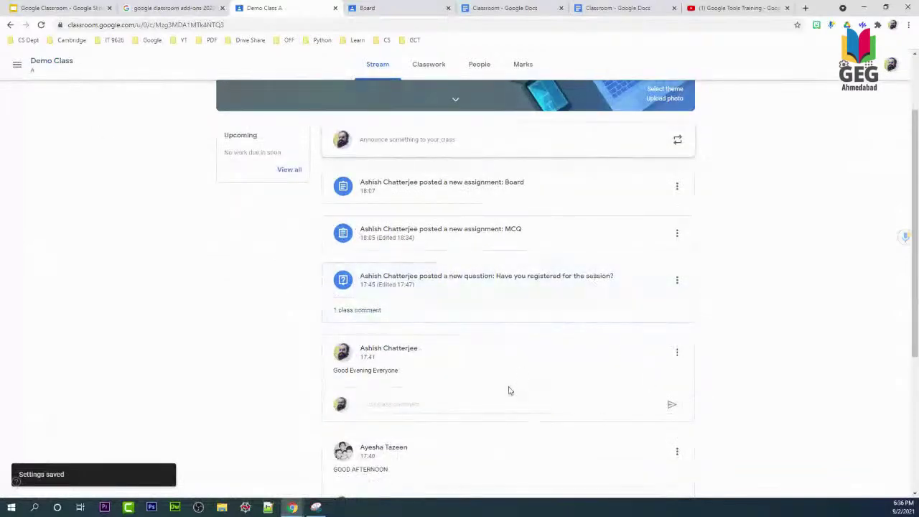
{"action": "scroll", "coordinate": [569, 349], "scroll_direction": "up", "scroll_amount": 2}
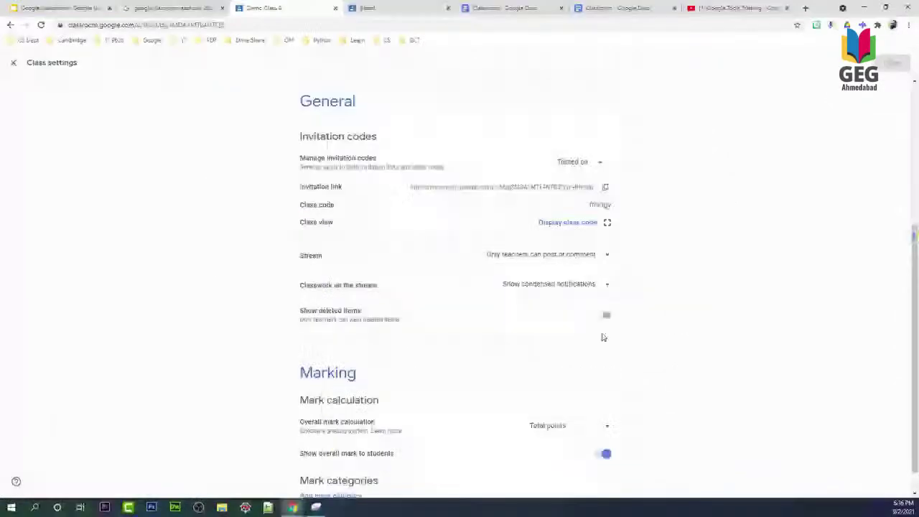
{"action": "left_click", "coordinate": [606, 314]}
{"action": "left_click", "coordinate": [884, 64]}
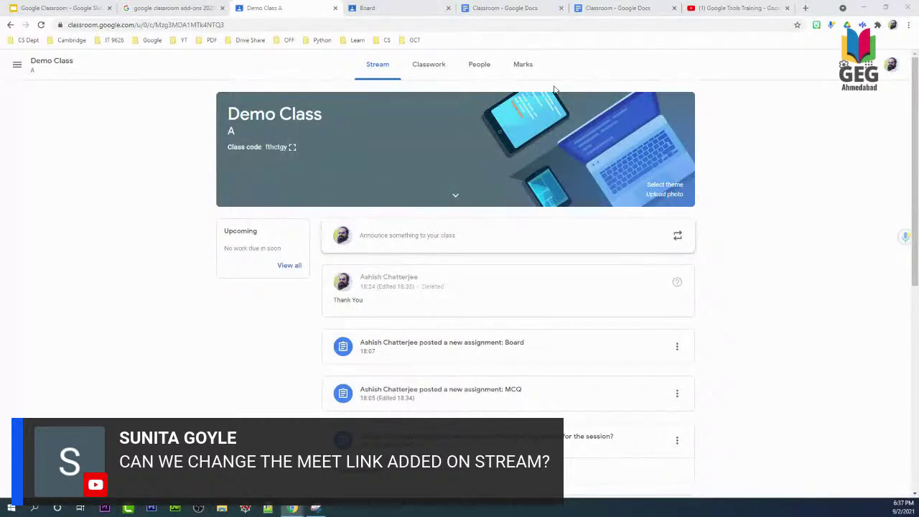
Set Manage invitation codes to Turn off for Demo Class A and close class settings.
{"action": "left_click", "coordinate": [846, 66]}
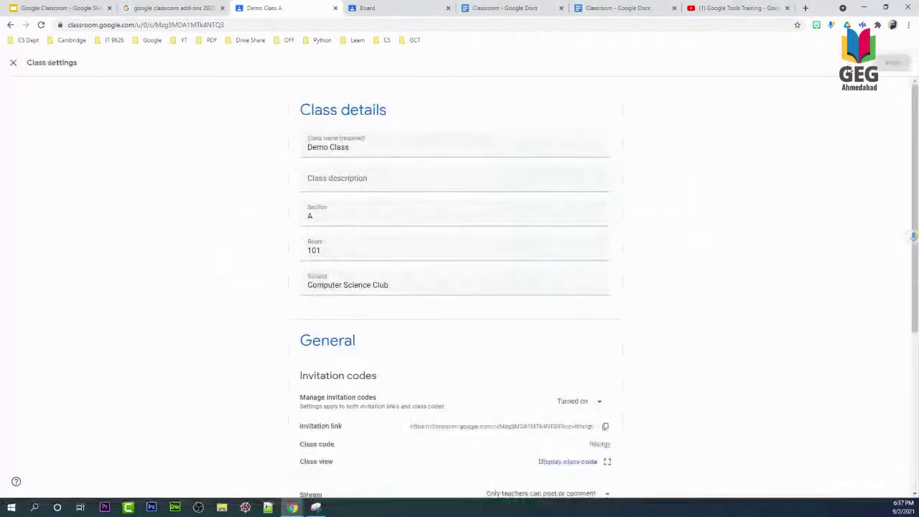
{"action": "scroll", "coordinate": [631, 336], "scroll_direction": "down", "scroll_amount": 2}
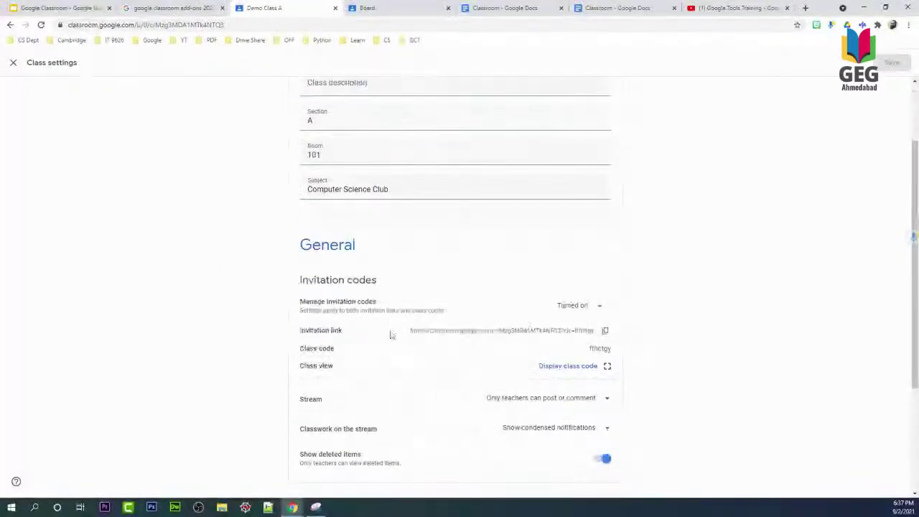
{"action": "left_click", "coordinate": [603, 317]}
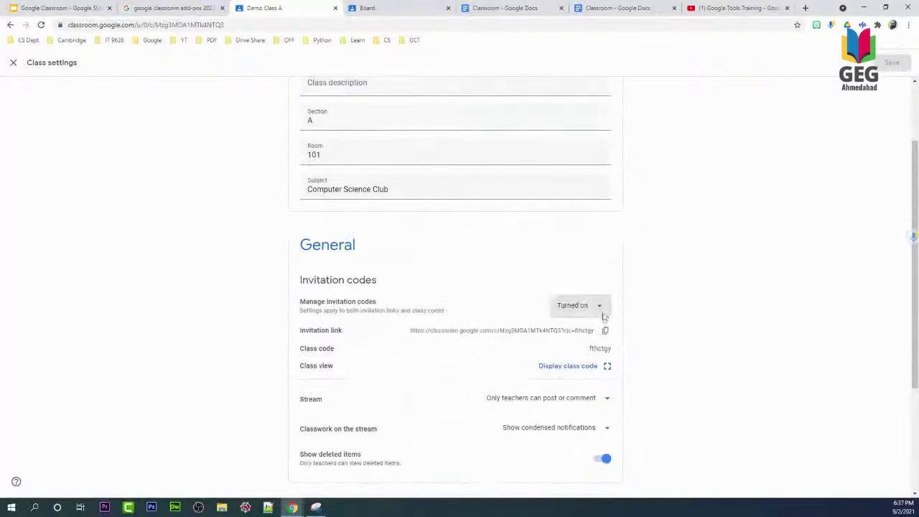
{"action": "left_click", "coordinate": [581, 329]}
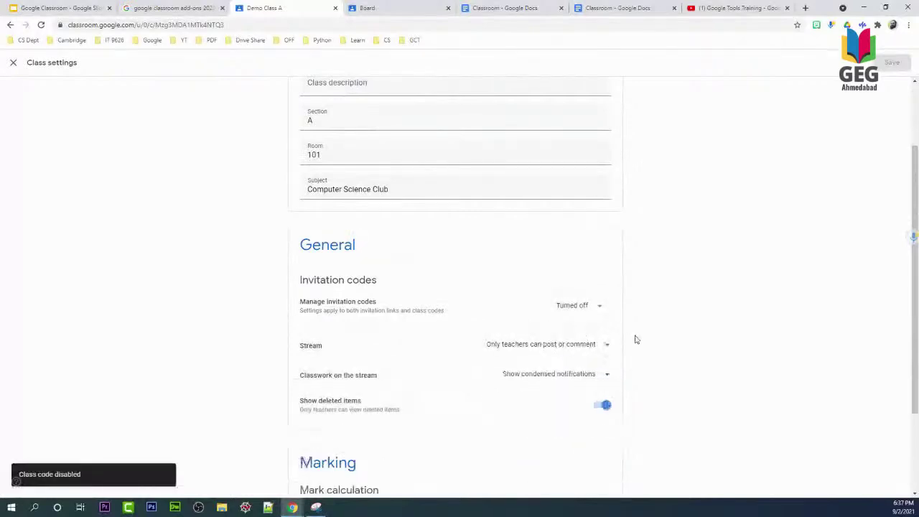
{"action": "left_click", "coordinate": [590, 313]}
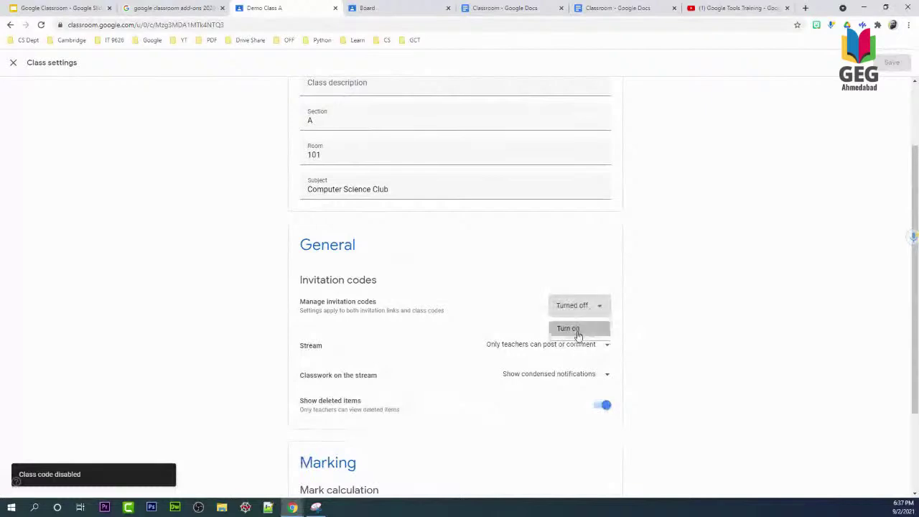
{"action": "left_click", "coordinate": [578, 333]}
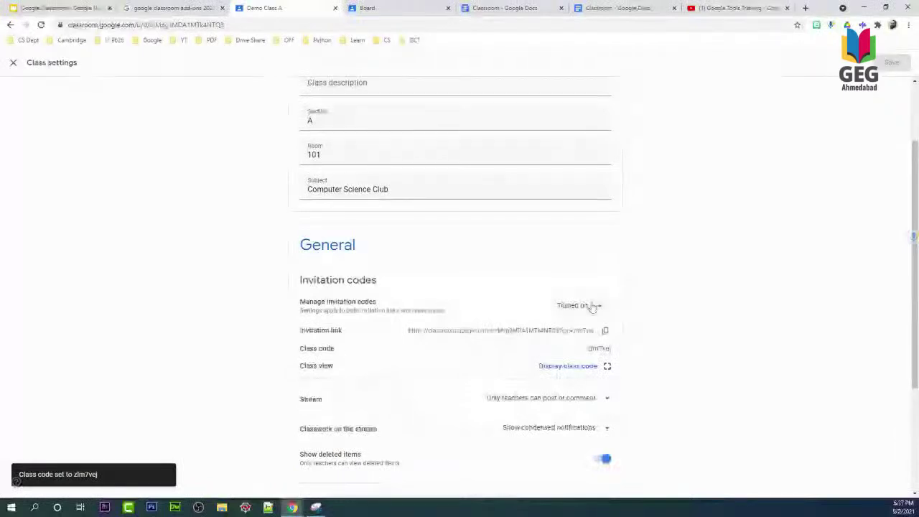
{"action": "left_click", "coordinate": [578, 305]}
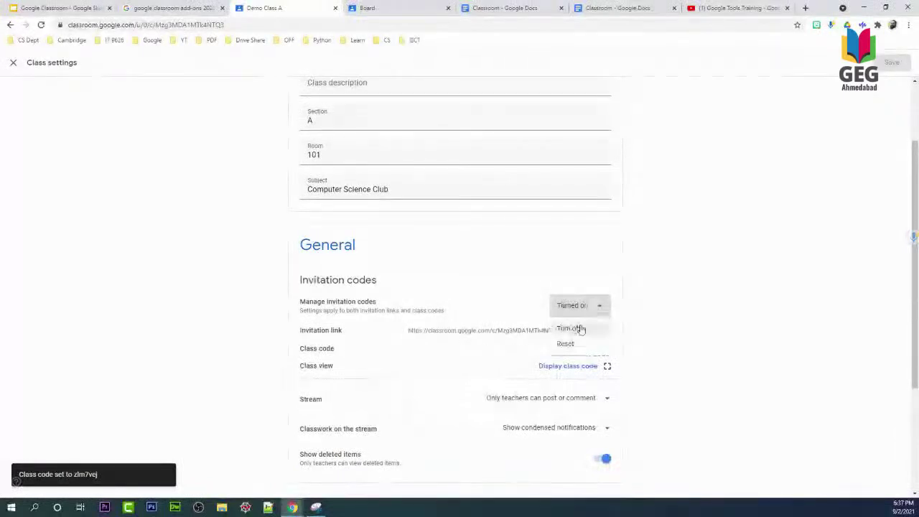
{"action": "left_click", "coordinate": [580, 328]}
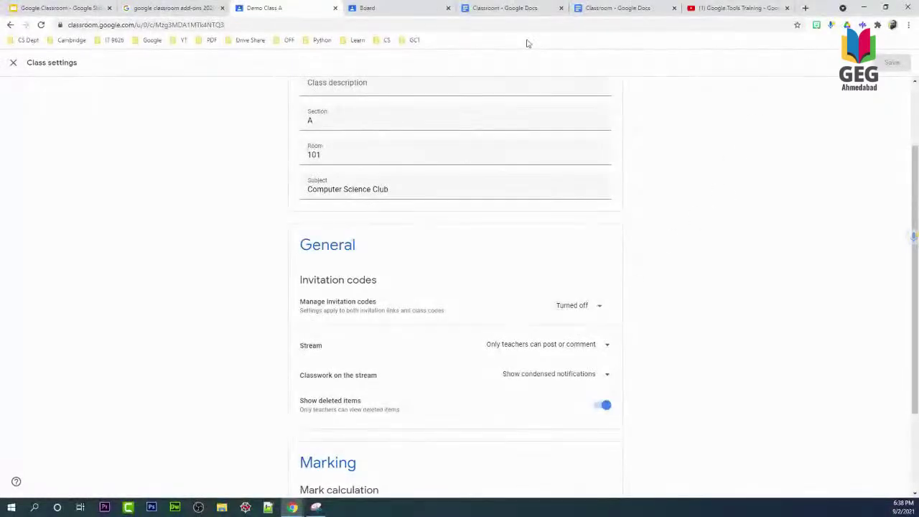
{"action": "left_click", "coordinate": [14, 66]}
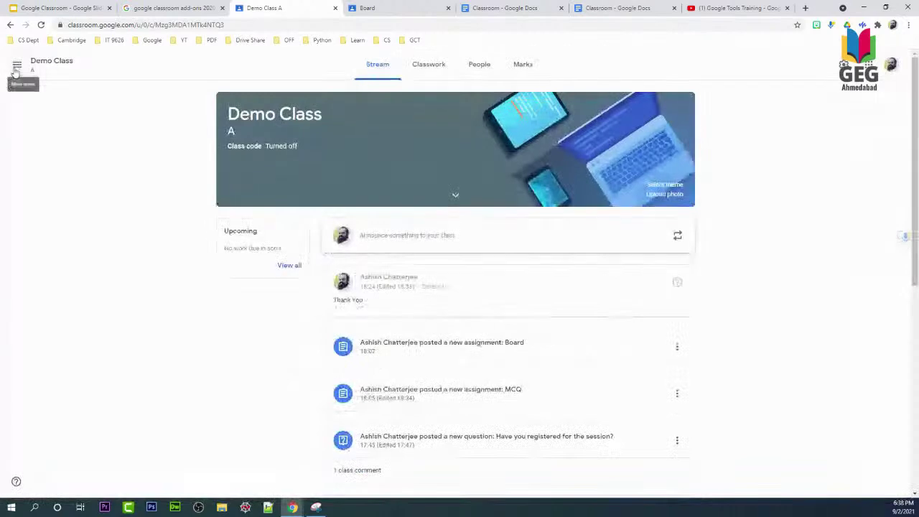